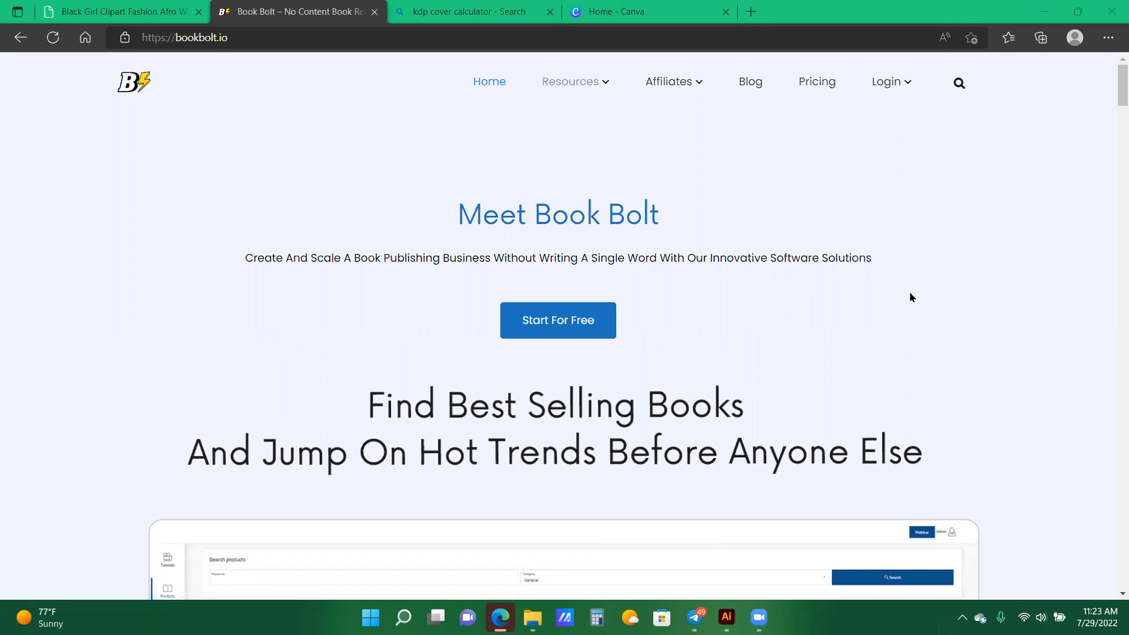
# - Open the Interior Wizard from the Book Bolt site's resources
pyautogui.moveTo(597, 81)
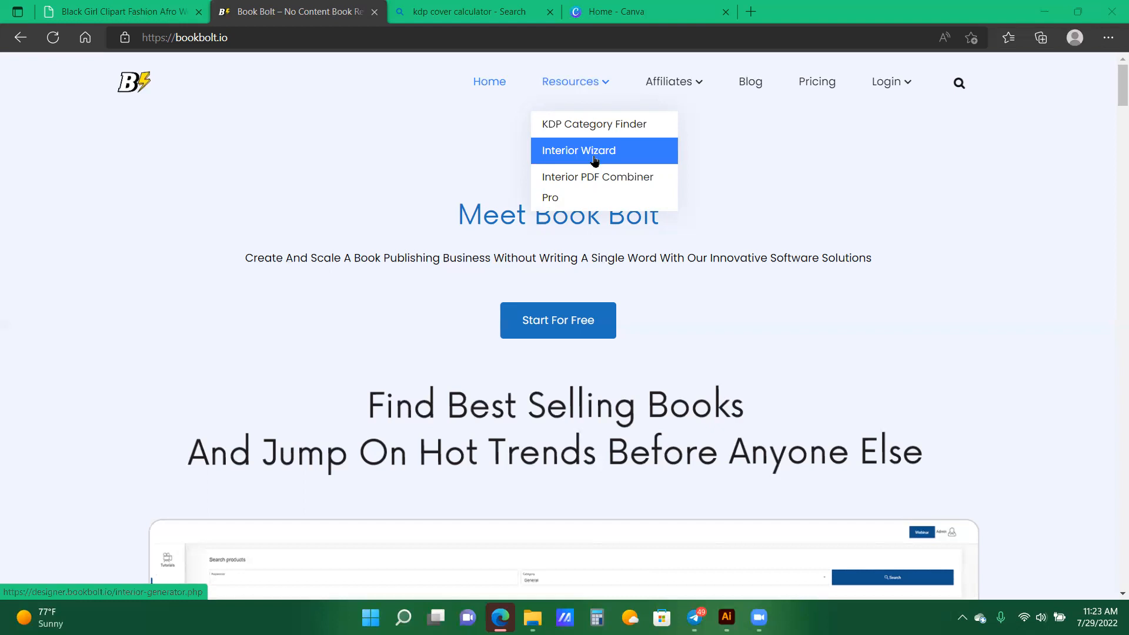
pyautogui.moveTo(686, 83)
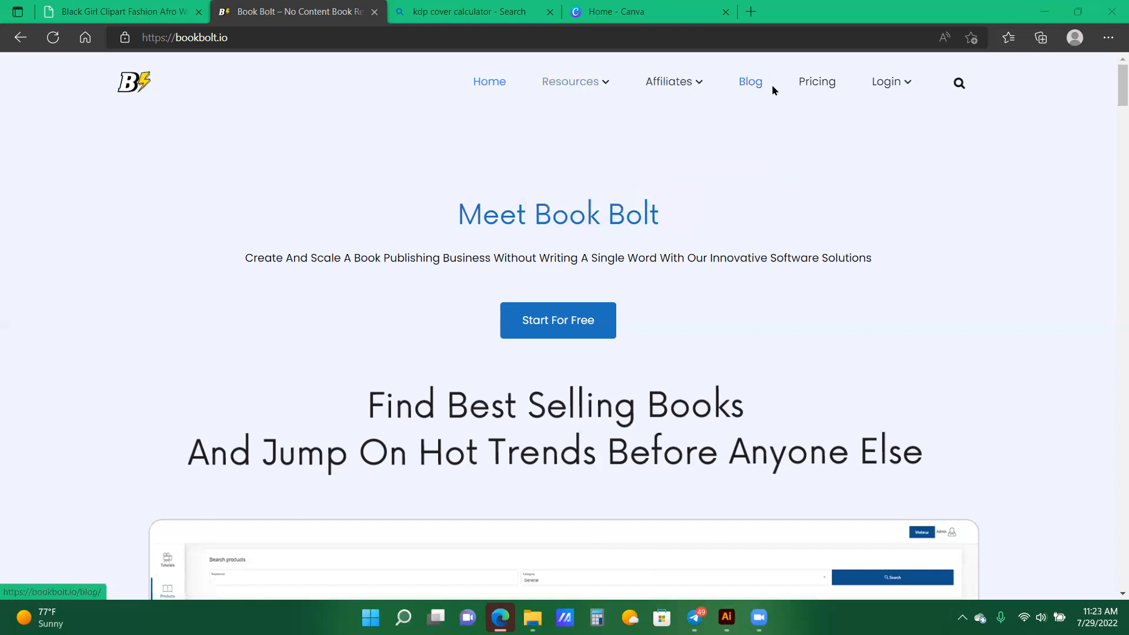
pyautogui.moveTo(893, 88)
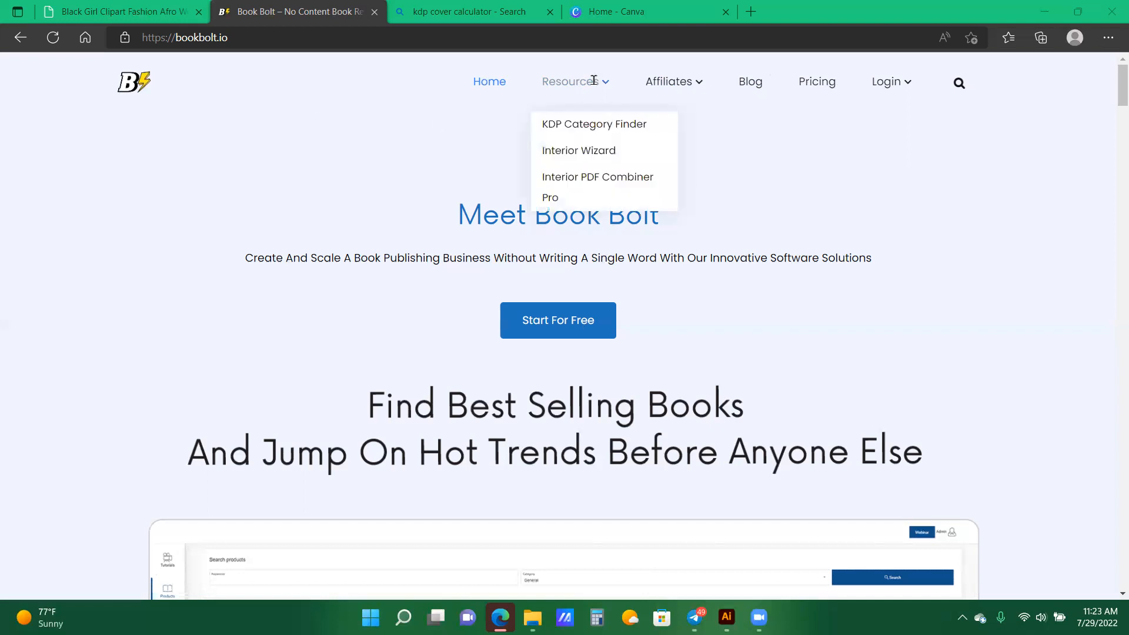
pyautogui.click(586, 155)
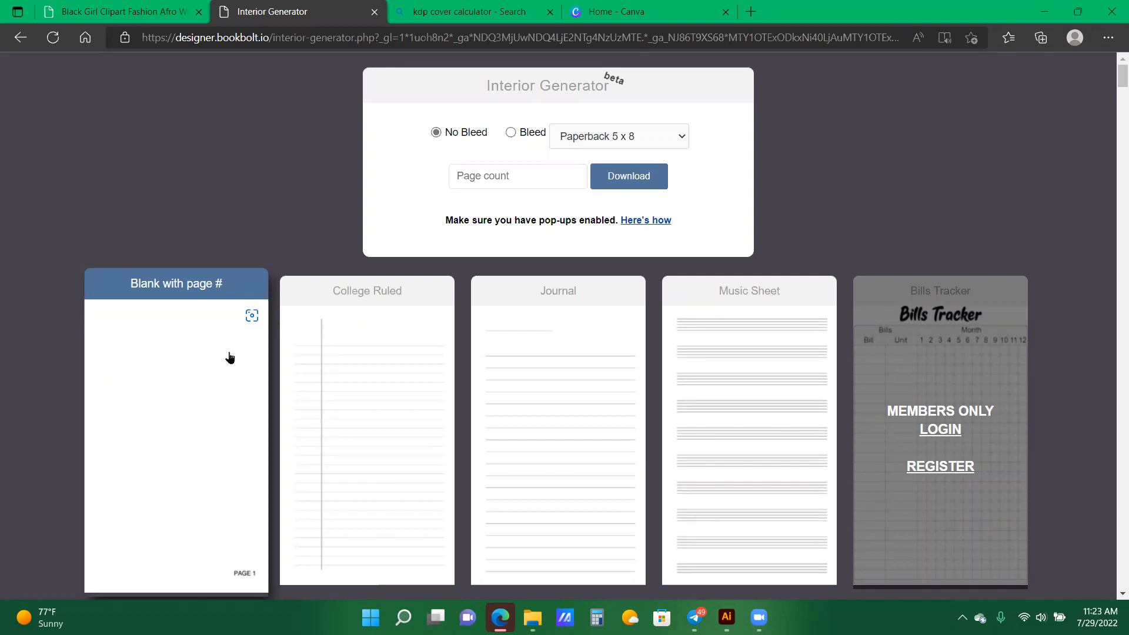
# - Look through the interior templates offered in the Interior Generator, including the members-only ones
pyautogui.scroll(-1, 200, 323)
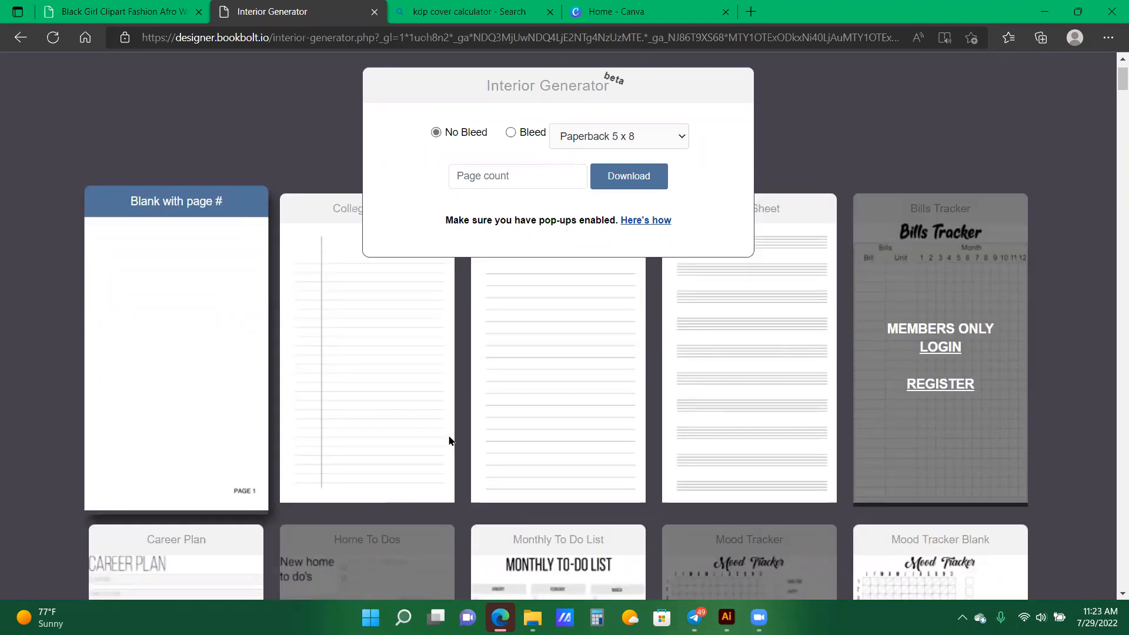
pyautogui.scroll(-1, 973, 361)
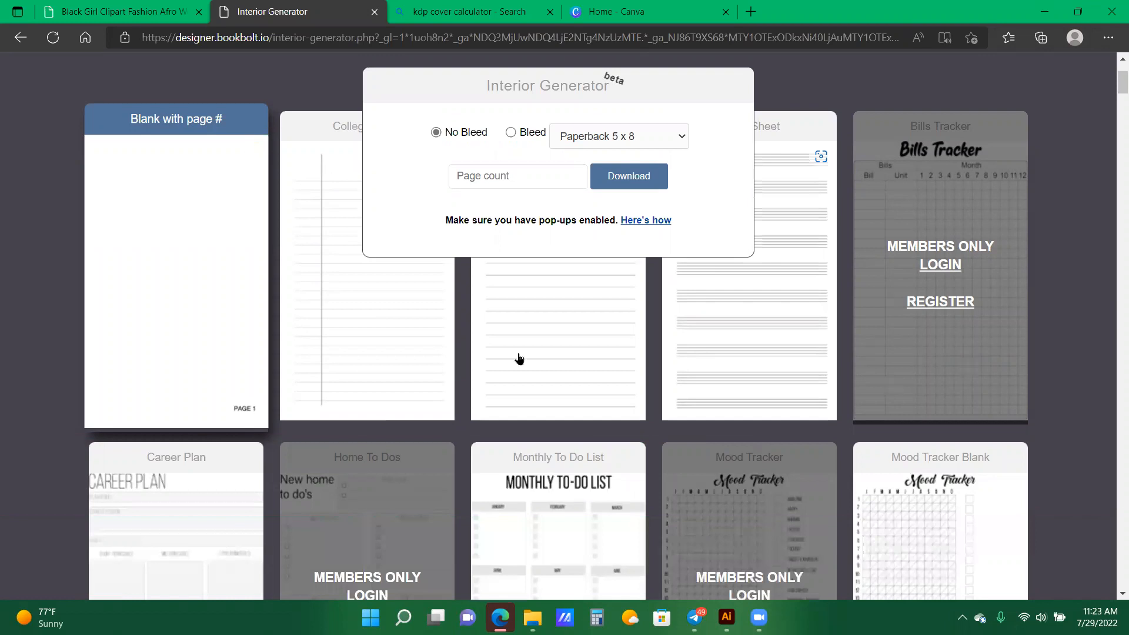
pyautogui.scroll(-2, 548, 369)
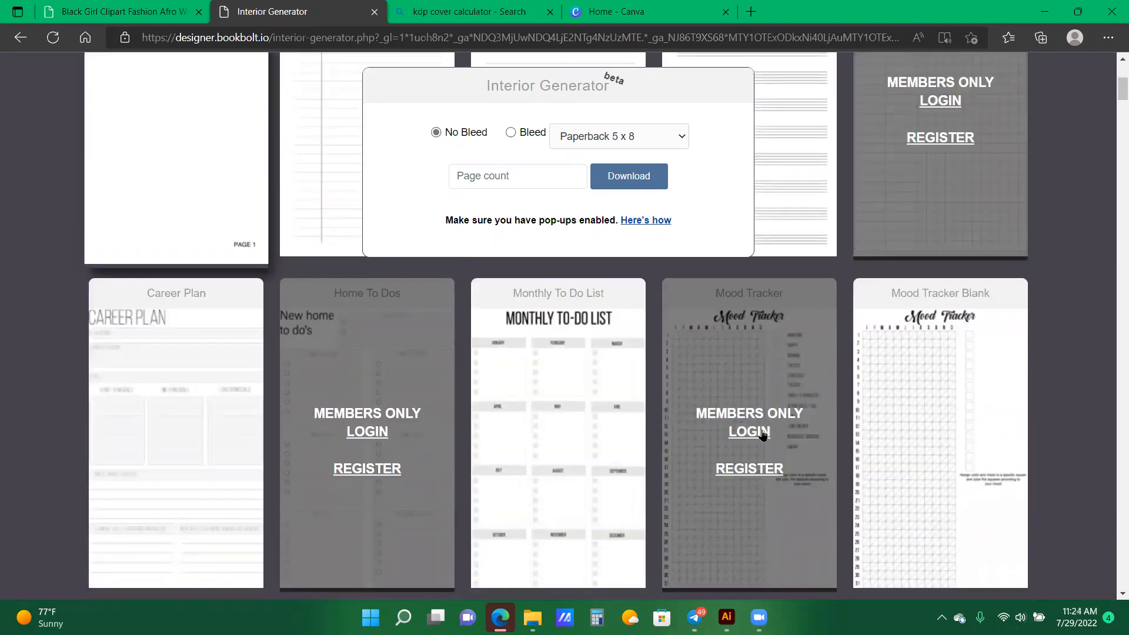
pyautogui.scroll(-1, 763, 434)
pyautogui.scroll(-5, 763, 435)
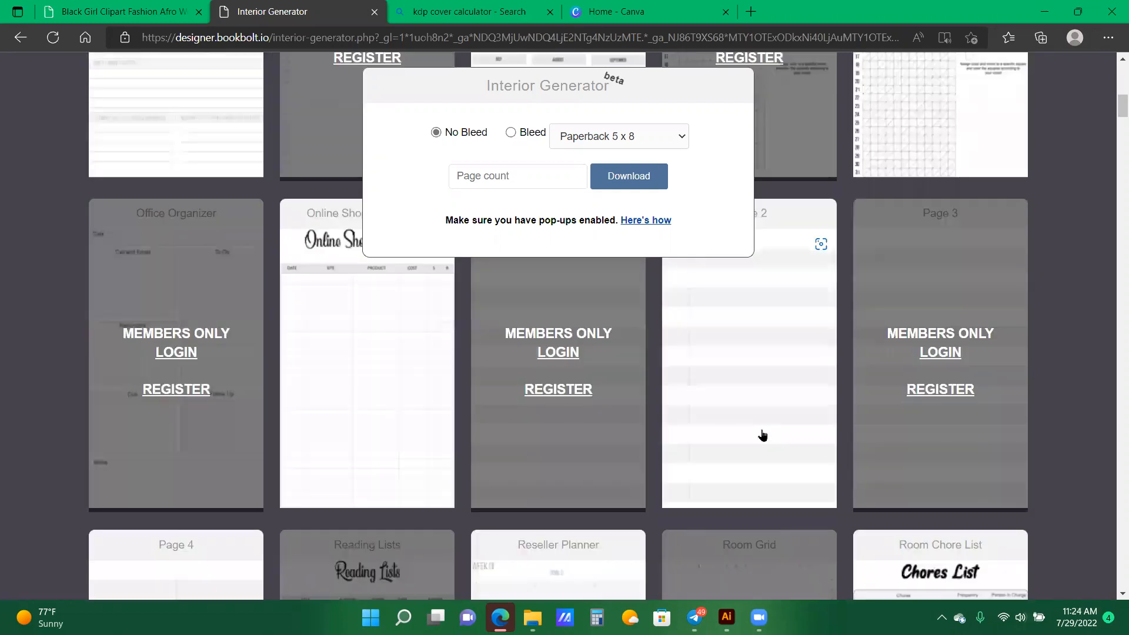
pyautogui.scroll(-3, 763, 435)
pyautogui.scroll(-2, 765, 432)
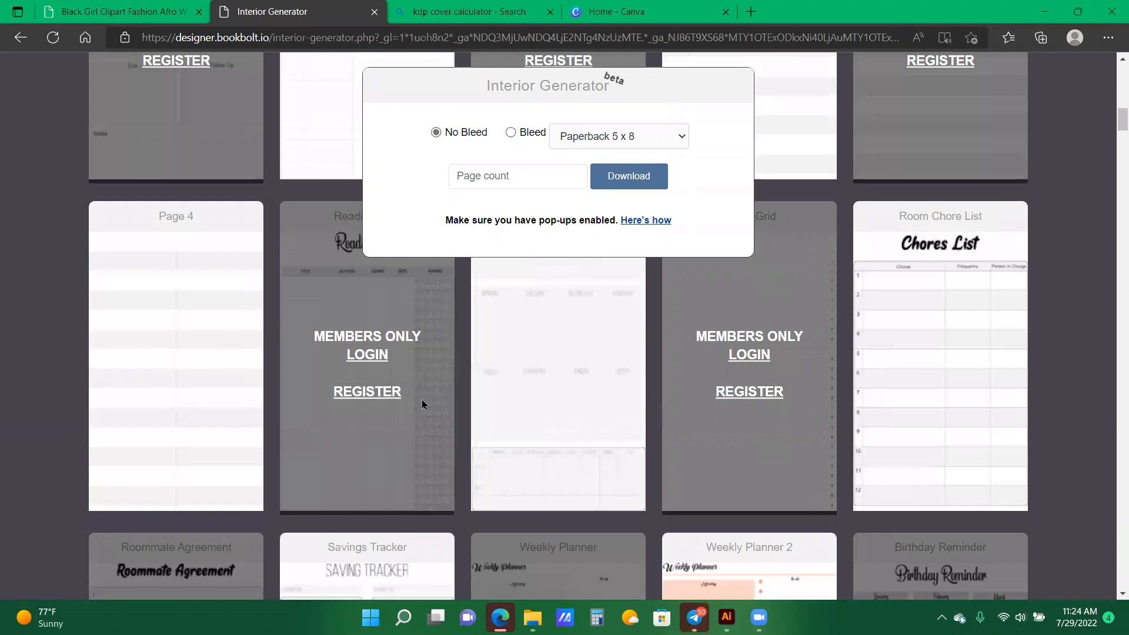
pyautogui.scroll(4, 728, 467)
pyautogui.scroll(7, 728, 468)
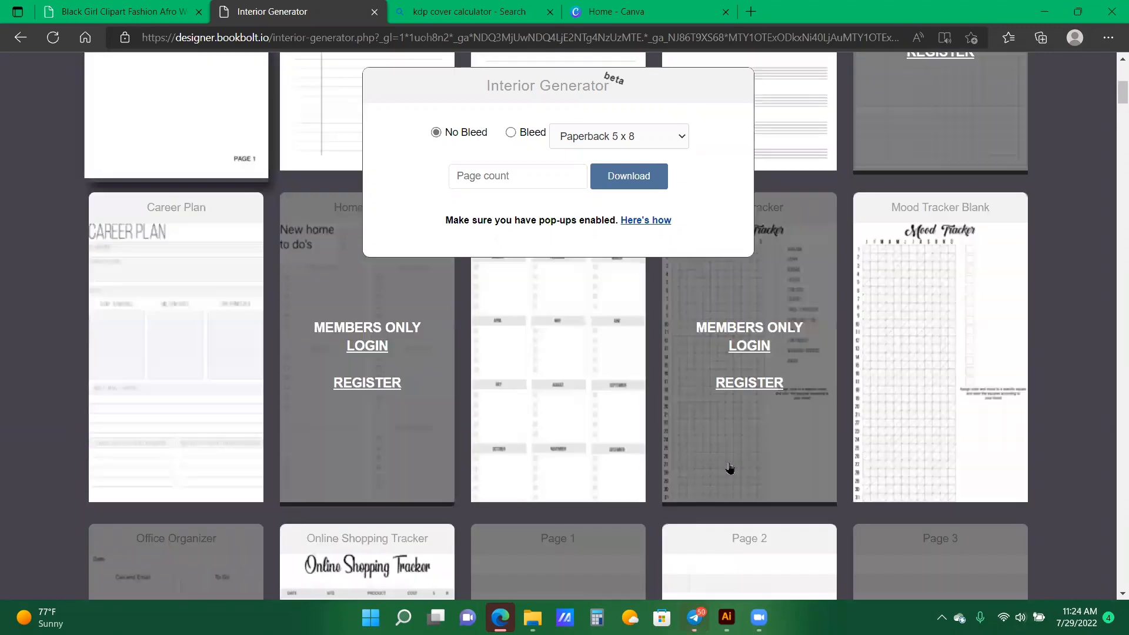
pyautogui.scroll(7, 729, 467)
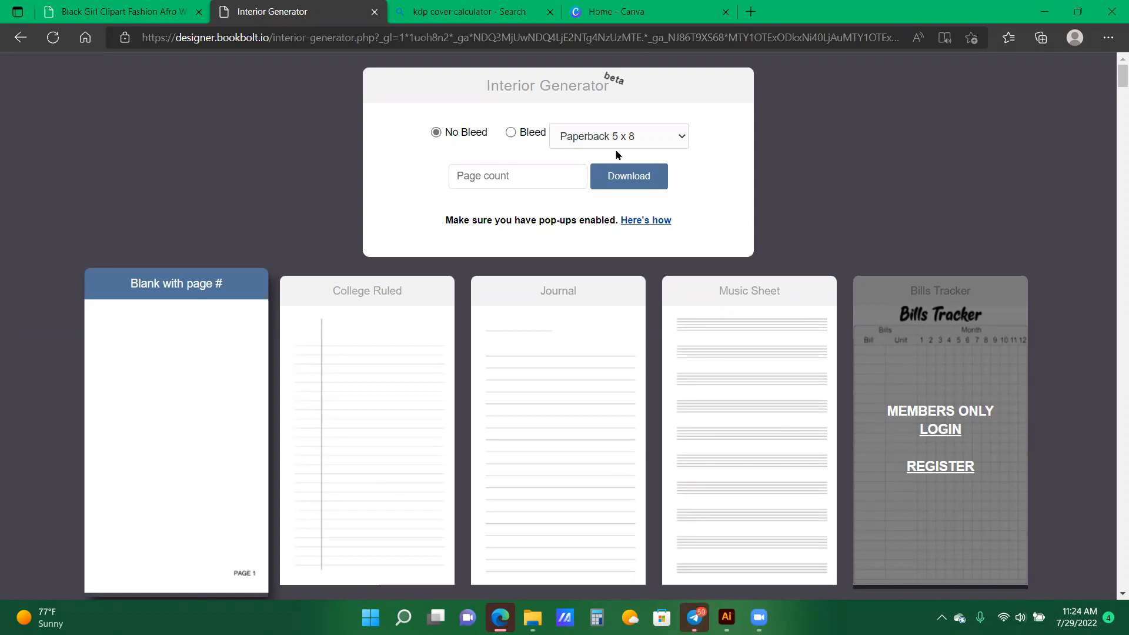
# - Set the interior size to Paperback 8.5 x 11 and the page count to 100
pyautogui.click(587, 143)
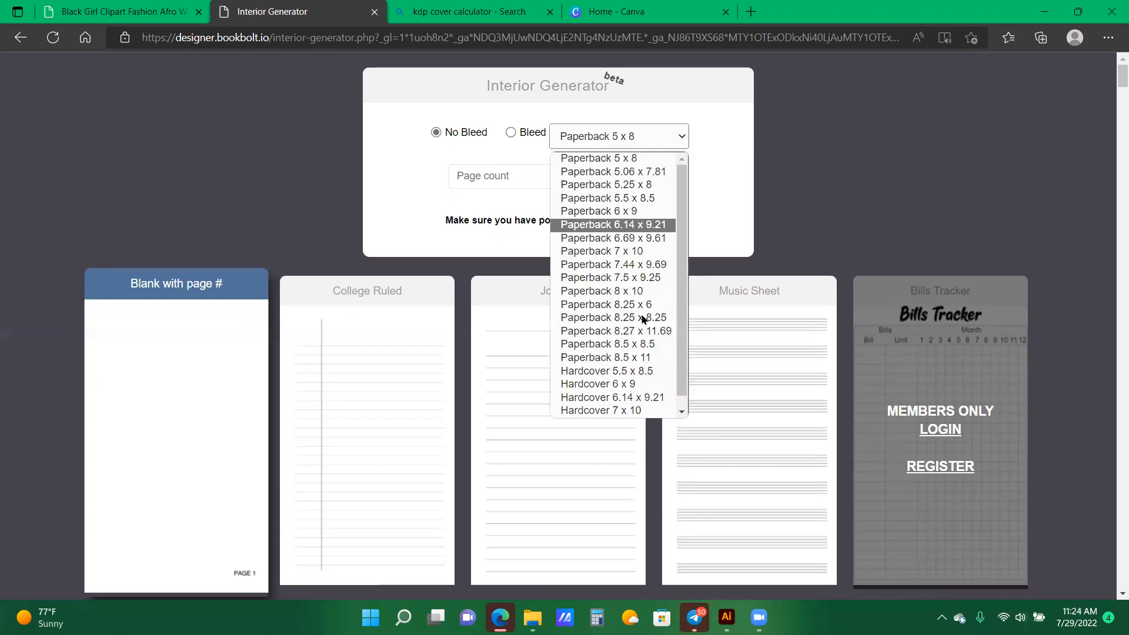
pyautogui.click(645, 362)
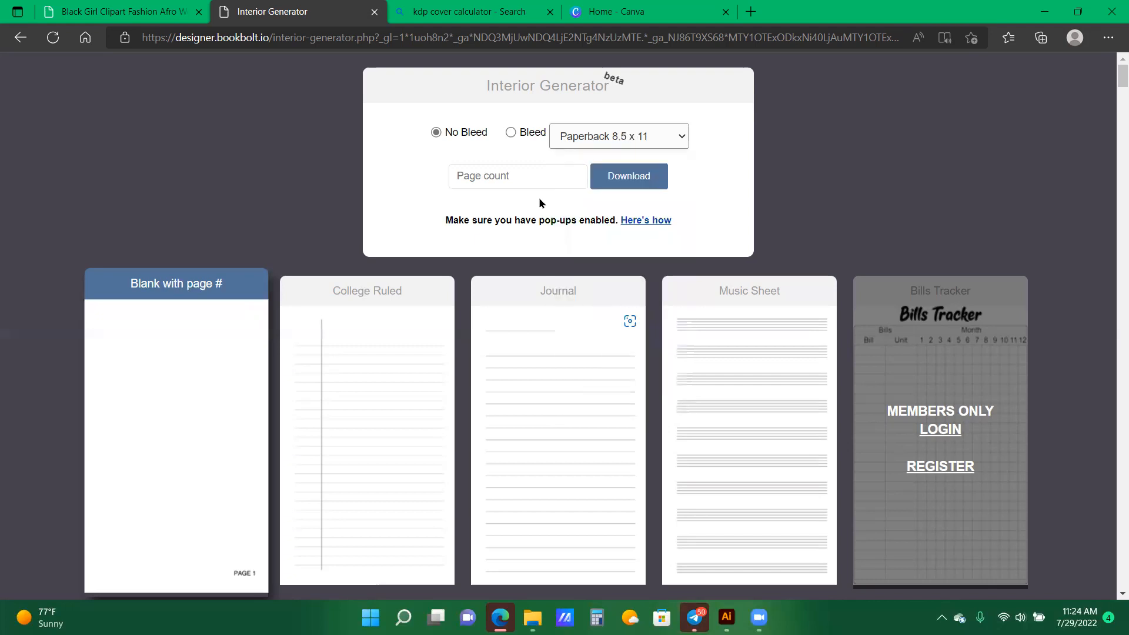
pyautogui.click(510, 176)
pyautogui.write('10')
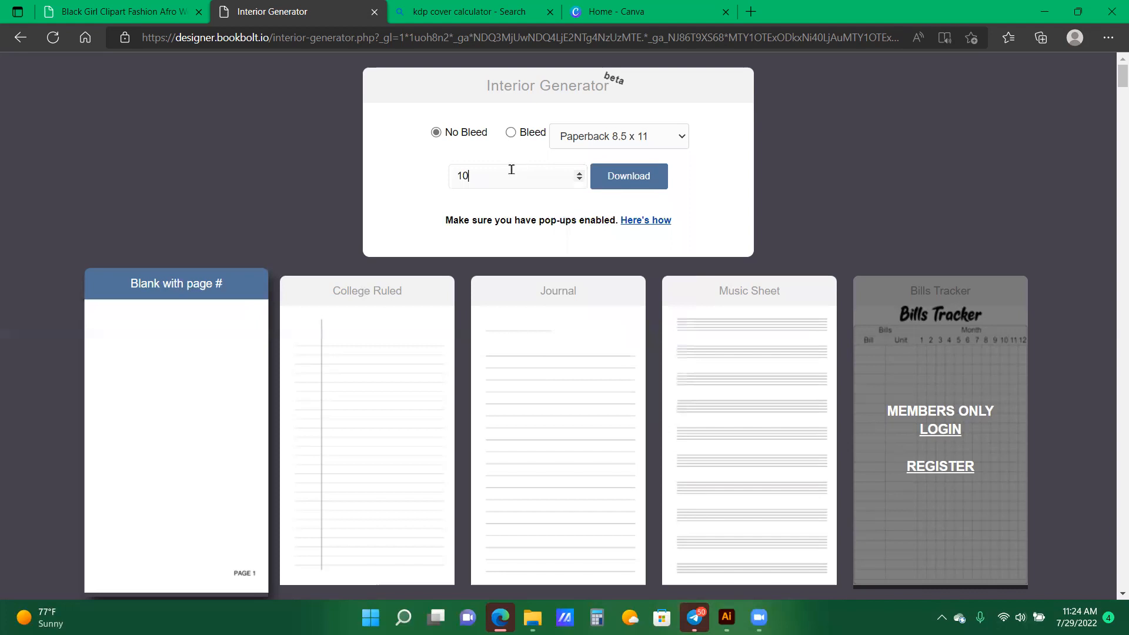
pyautogui.write('00')
pyautogui.press('BackSpace')
# - Choose the Journal interior, download it as a PDF and look through its first pages
pyautogui.moveTo(527, 368)
pyautogui.click(556, 291)
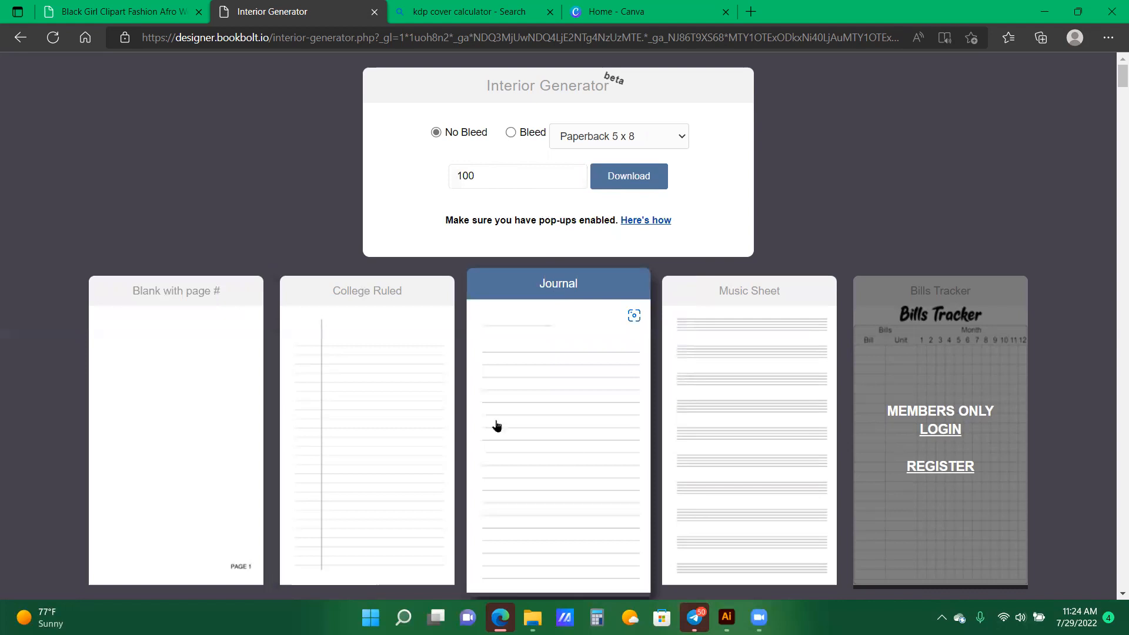
pyautogui.click(631, 177)
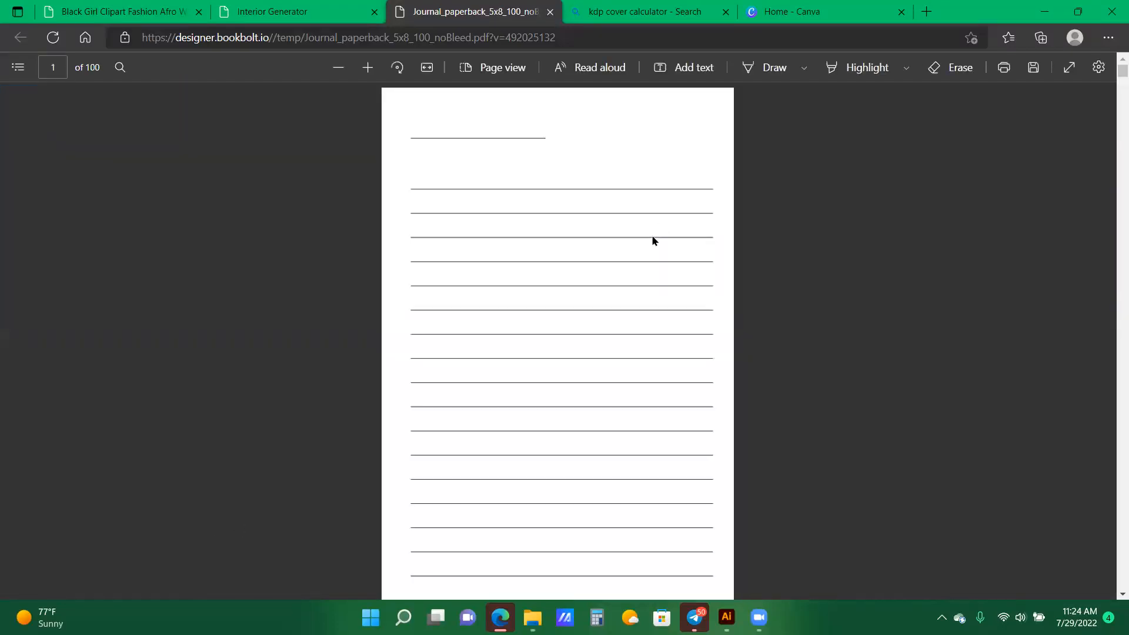
pyautogui.scroll(-1, 652, 241)
pyautogui.scroll(-3, 651, 238)
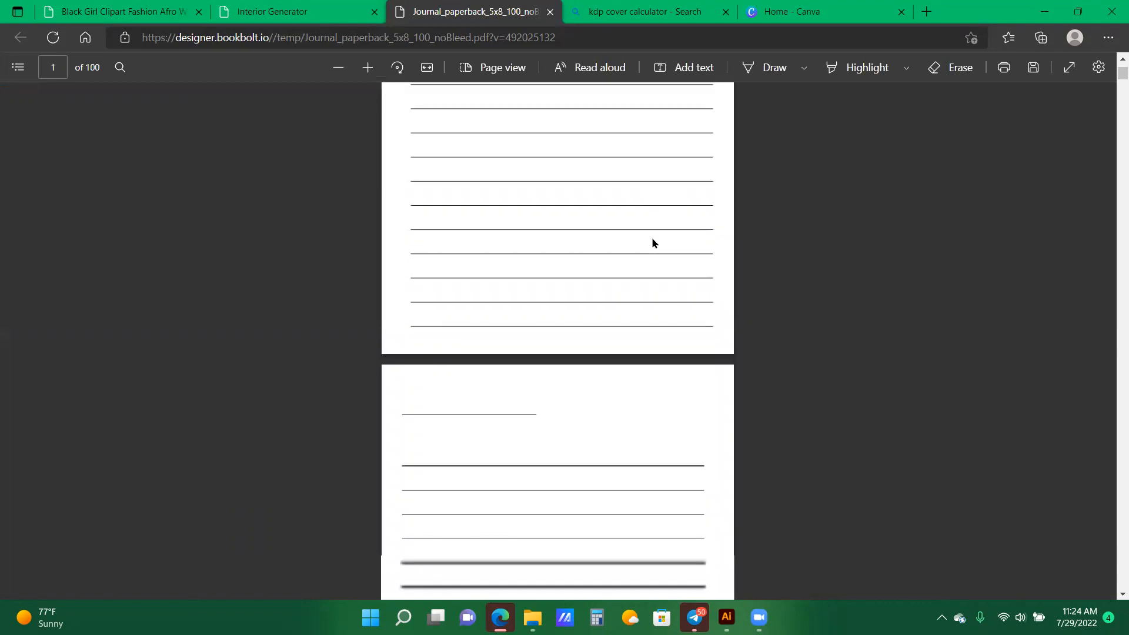
pyautogui.scroll(-5, 650, 238)
pyautogui.scroll(-1, 652, 244)
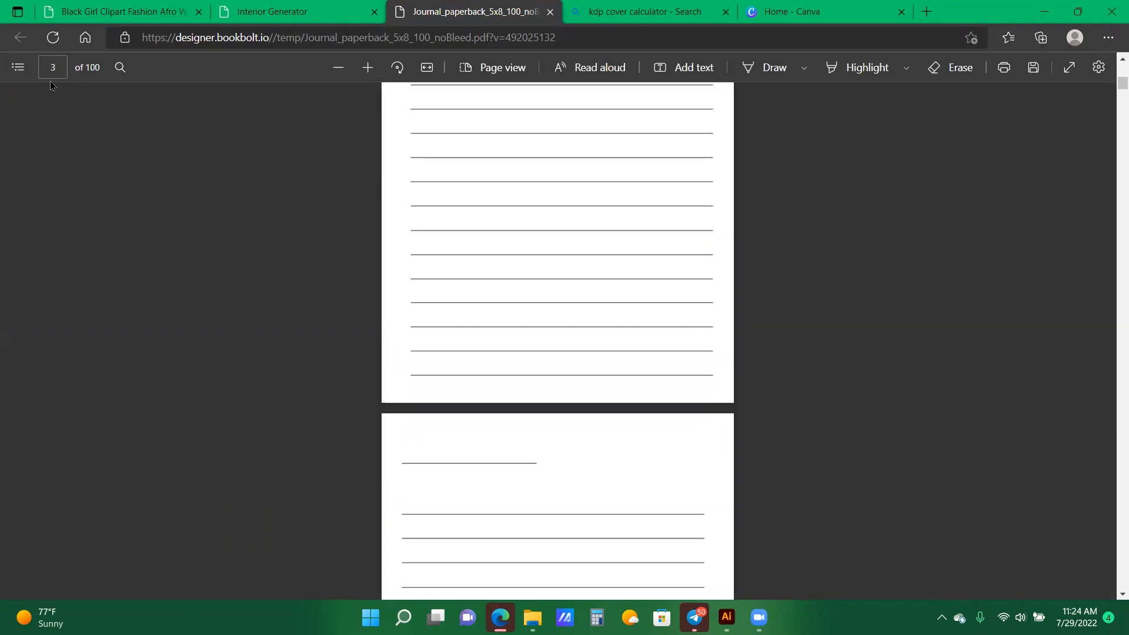
pyautogui.scroll(-10, 479, 242)
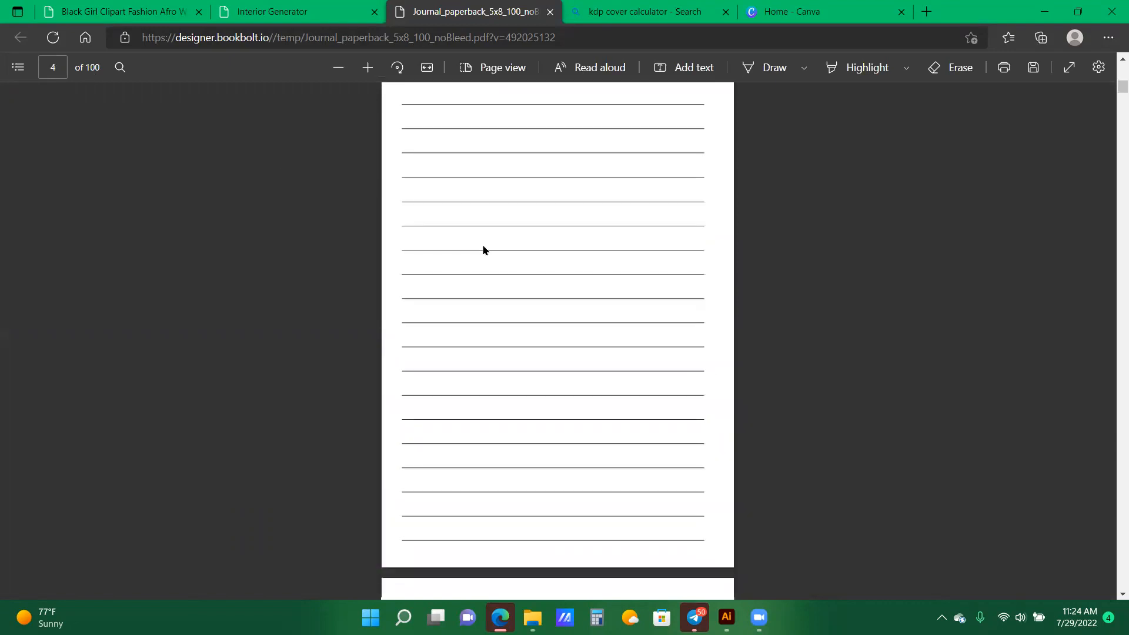
# - Switch to the "kdp cover calculator" search results and open Amazon's KDP Cover Calculator at its book information form
pyautogui.click(598, 10)
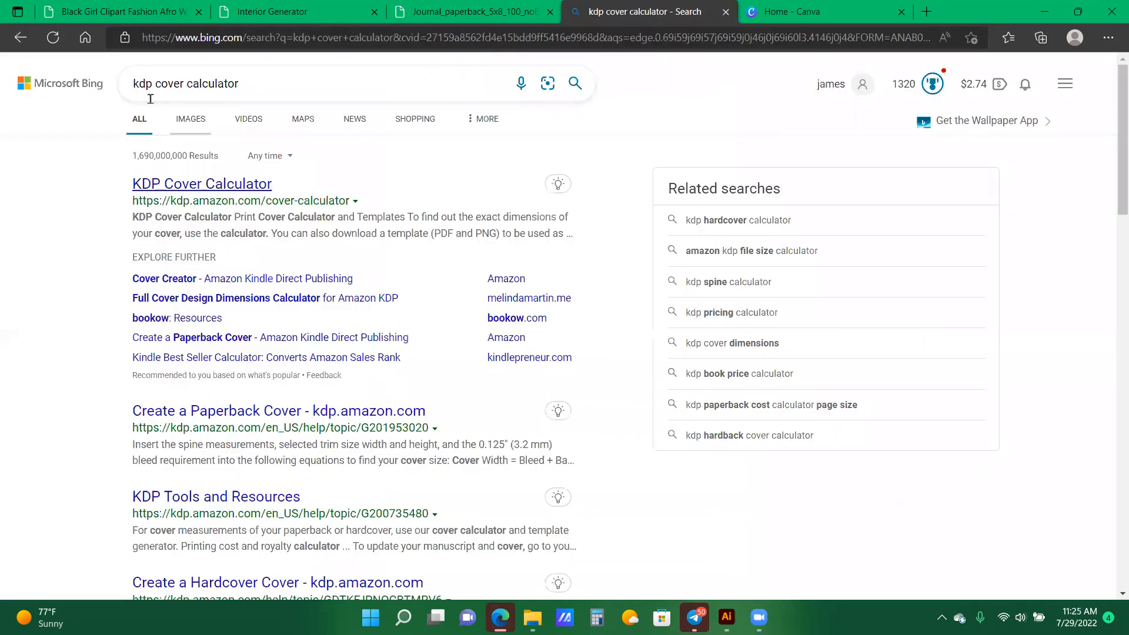
pyautogui.click(251, 185)
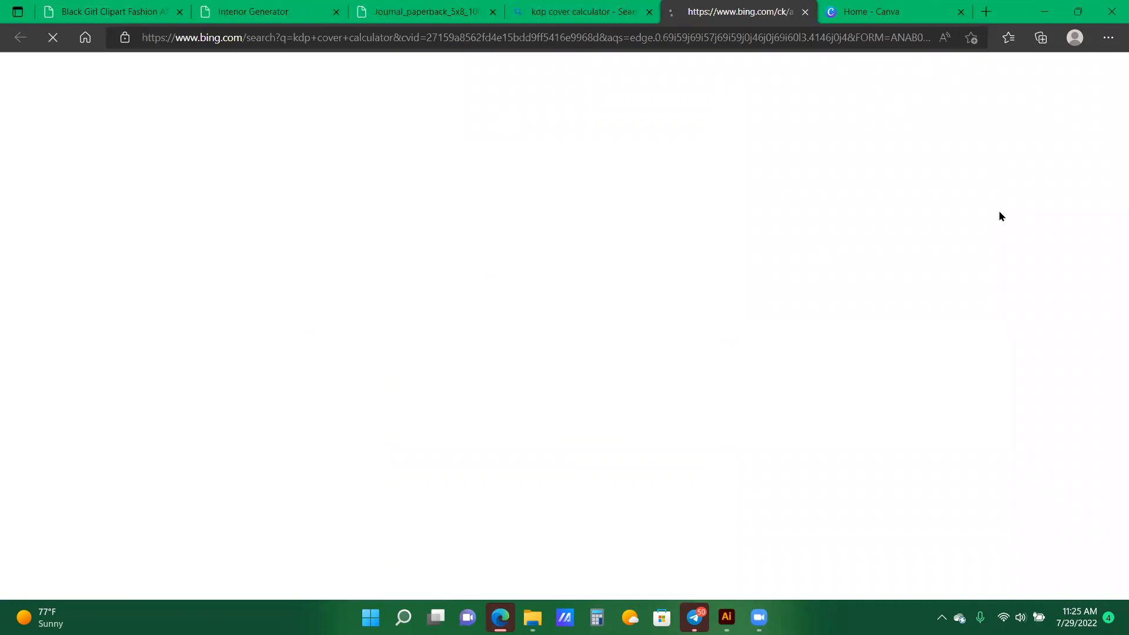
pyautogui.scroll(-1, 955, 220)
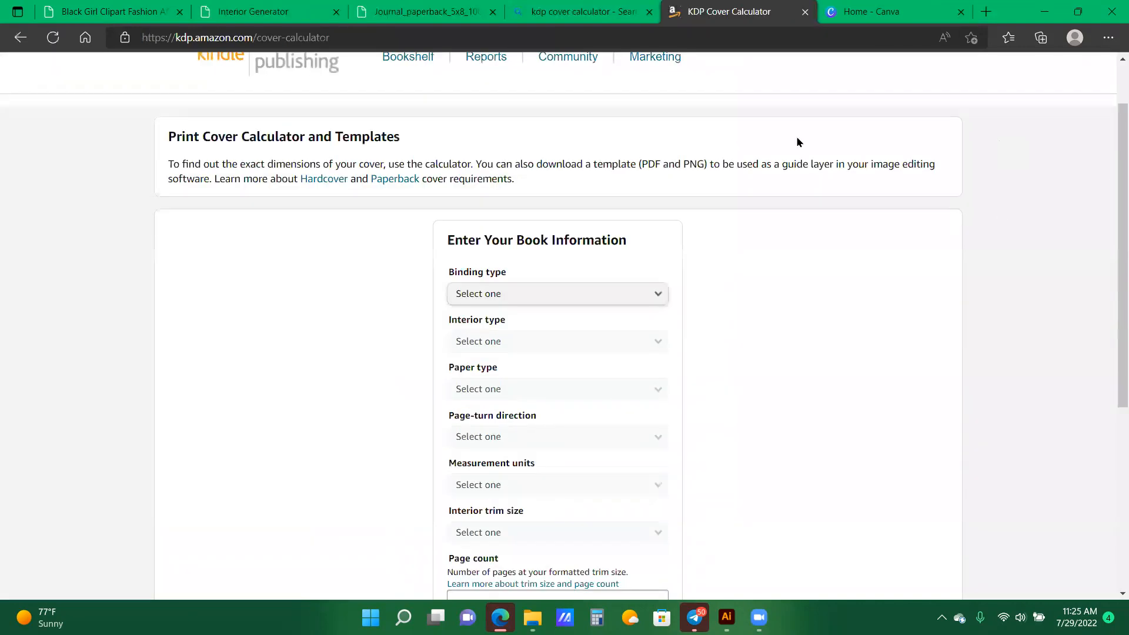
pyautogui.scroll(-1, 556, 104)
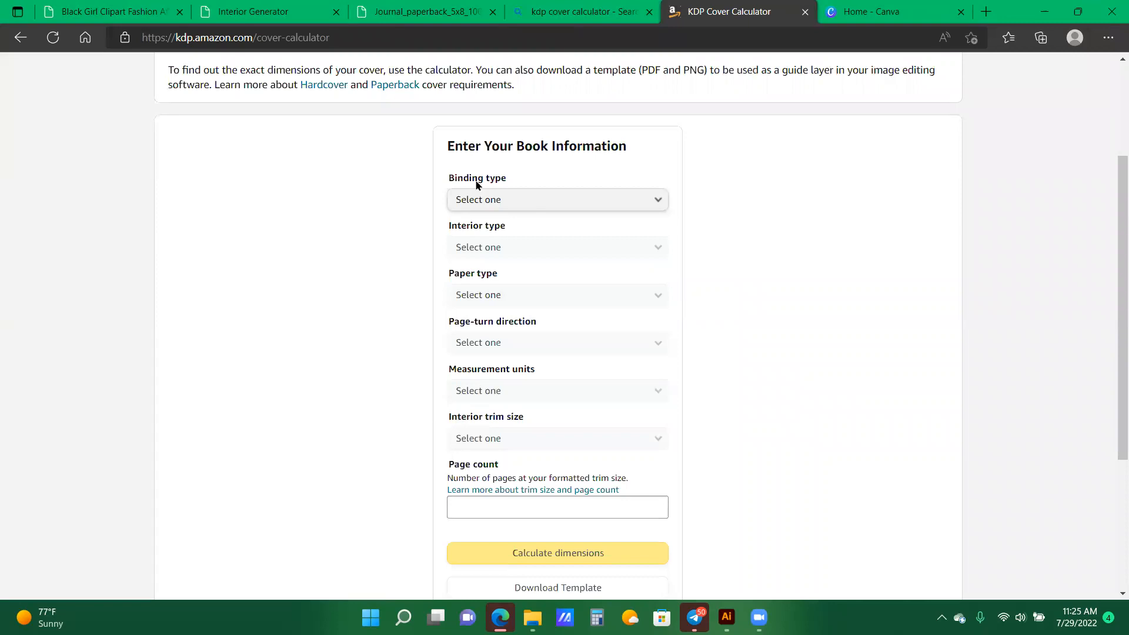
# - Set the binding type to Paperback, the interior type to Black & white and the paper type to White paper
pyautogui.click(481, 203)
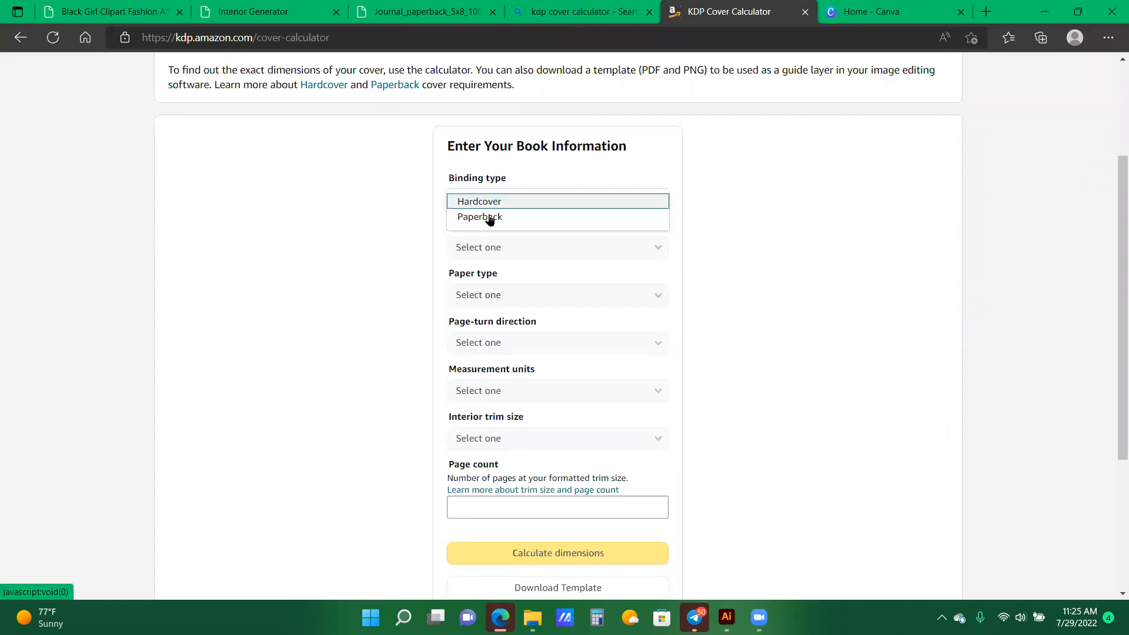
pyautogui.click(490, 219)
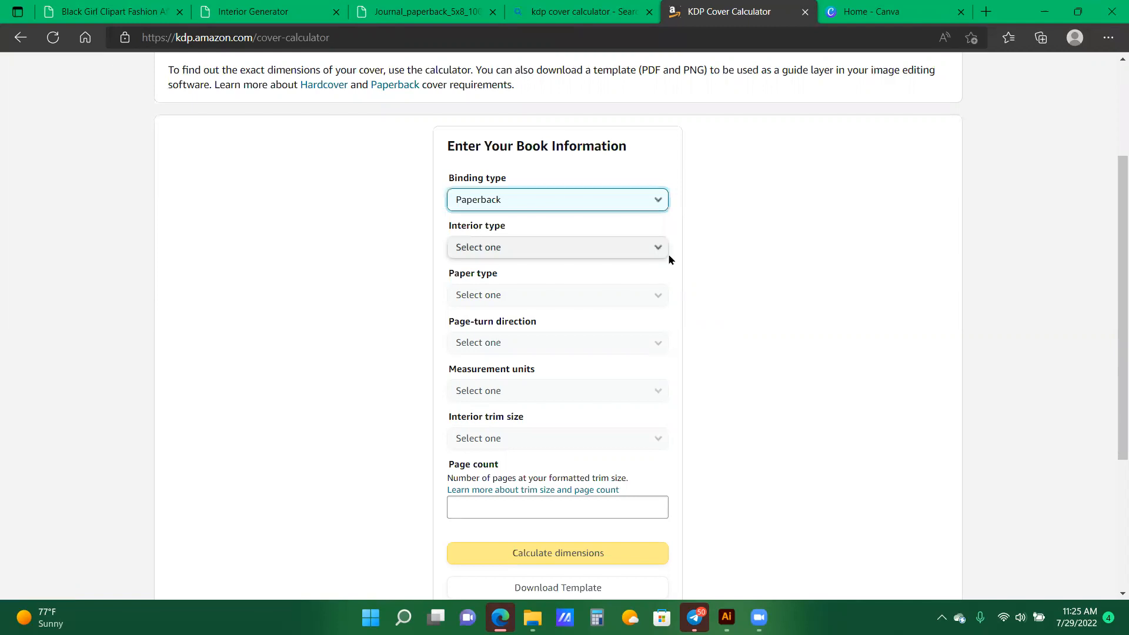
pyautogui.click(508, 252)
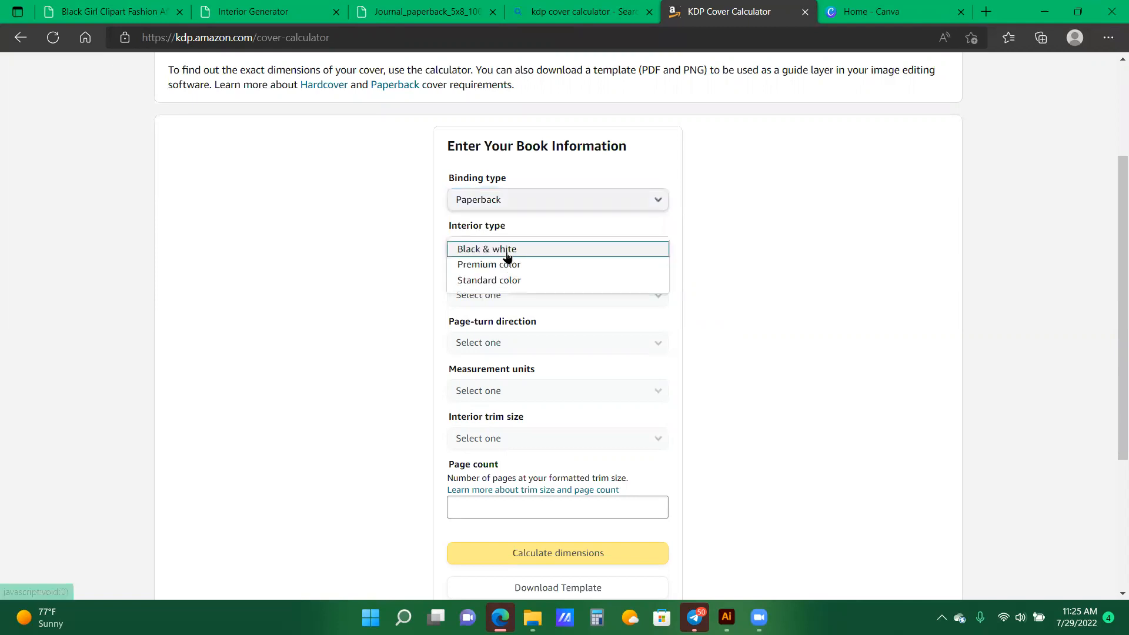
pyautogui.click(508, 252)
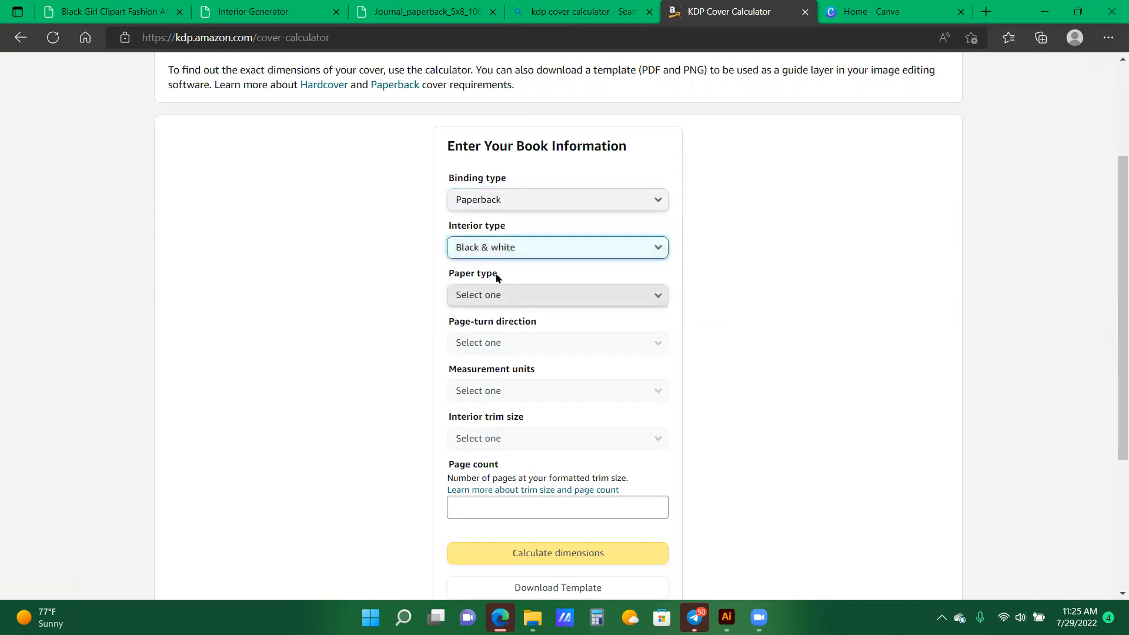
pyautogui.click(528, 294)
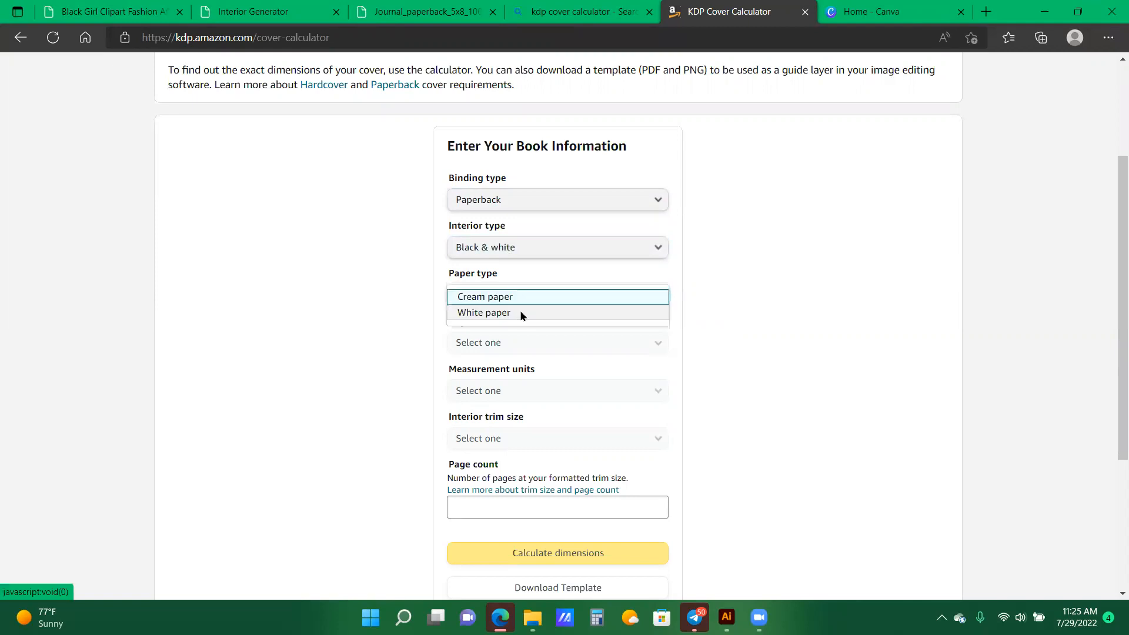
pyautogui.click(498, 315)
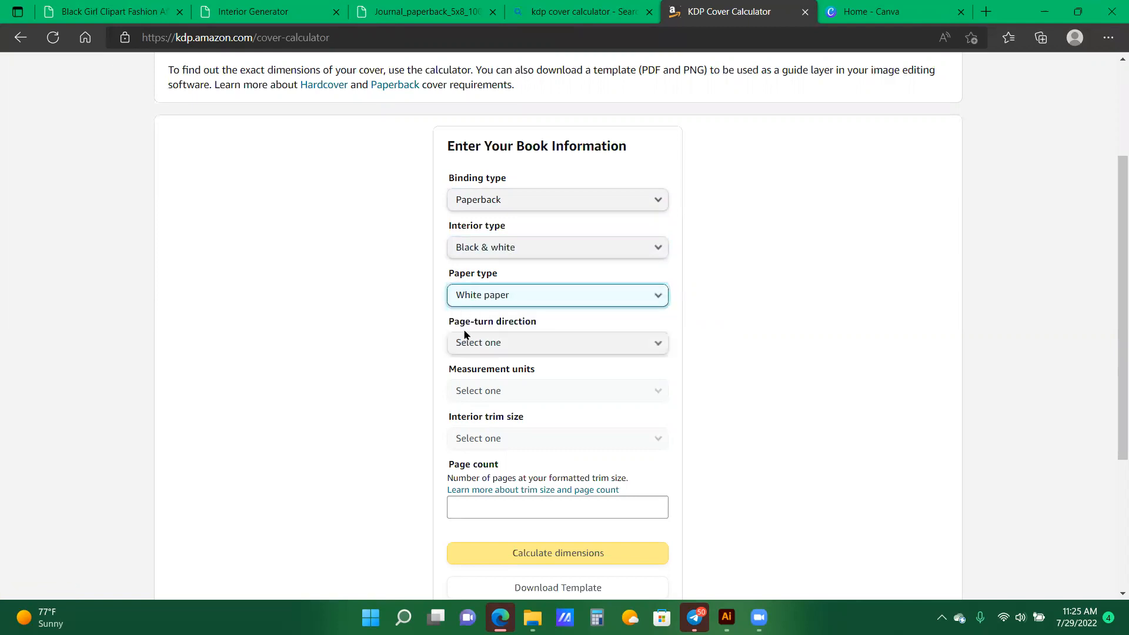
# - Set the page-turn direction to Left to Right, the measurement units to Inches and the interior trim size to 8.5 x 11 in
pyautogui.click(528, 345)
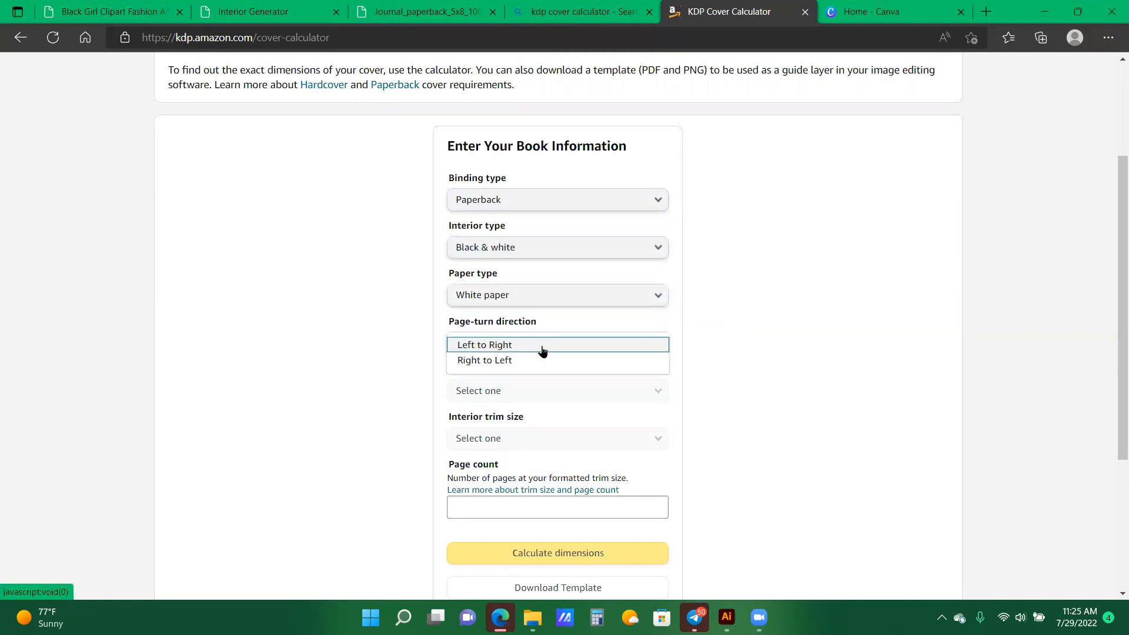
pyautogui.click(501, 380)
pyautogui.click(506, 393)
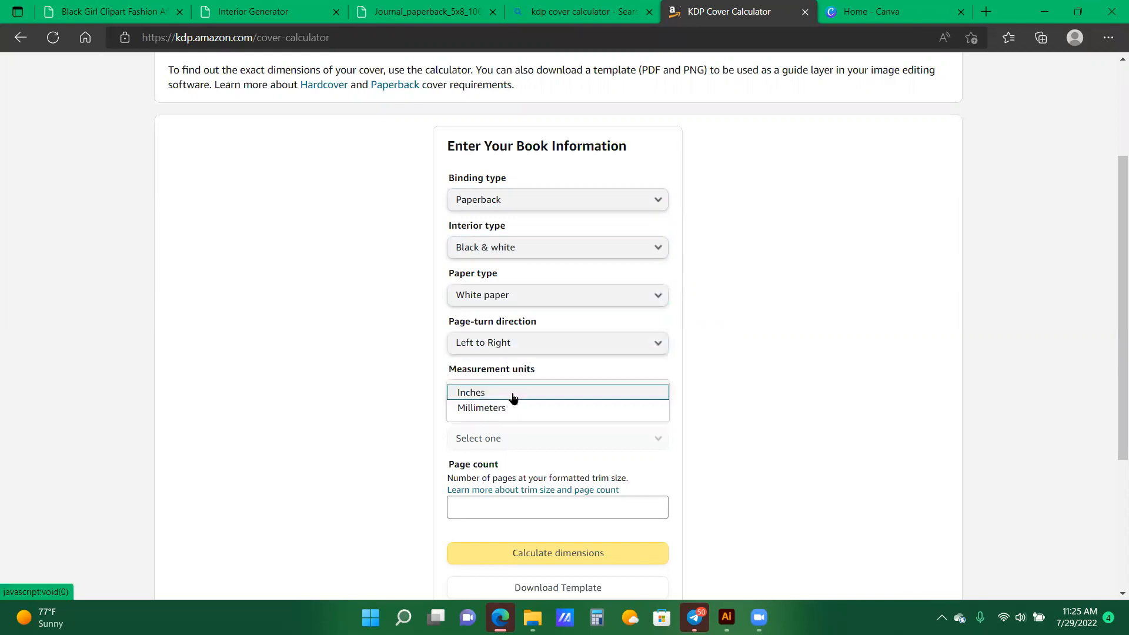
pyautogui.click(483, 446)
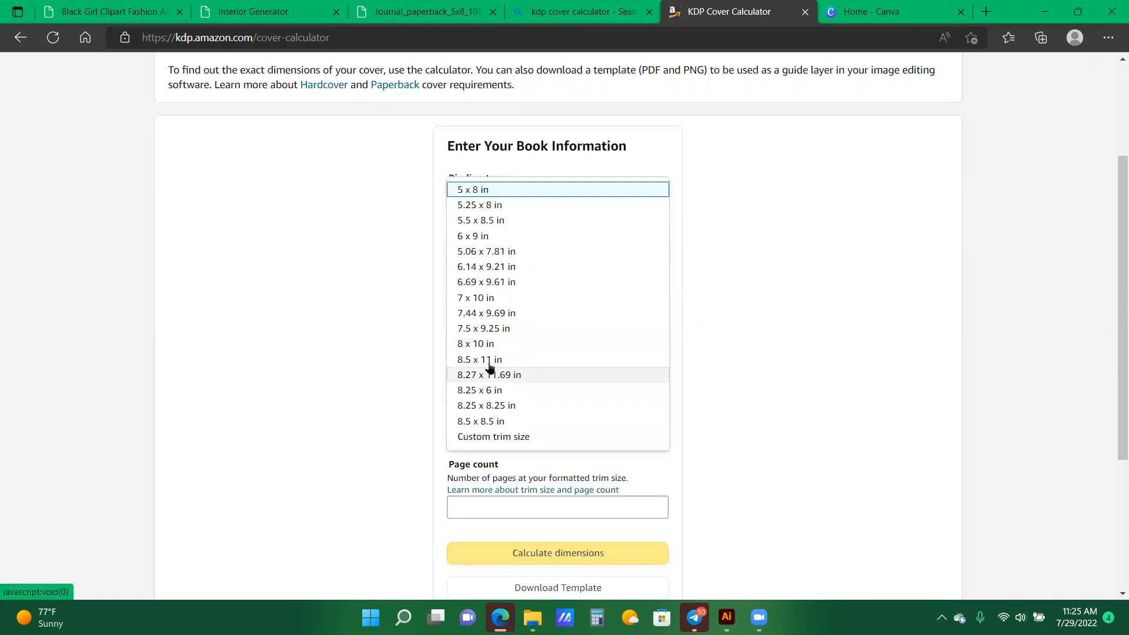
pyautogui.click(526, 450)
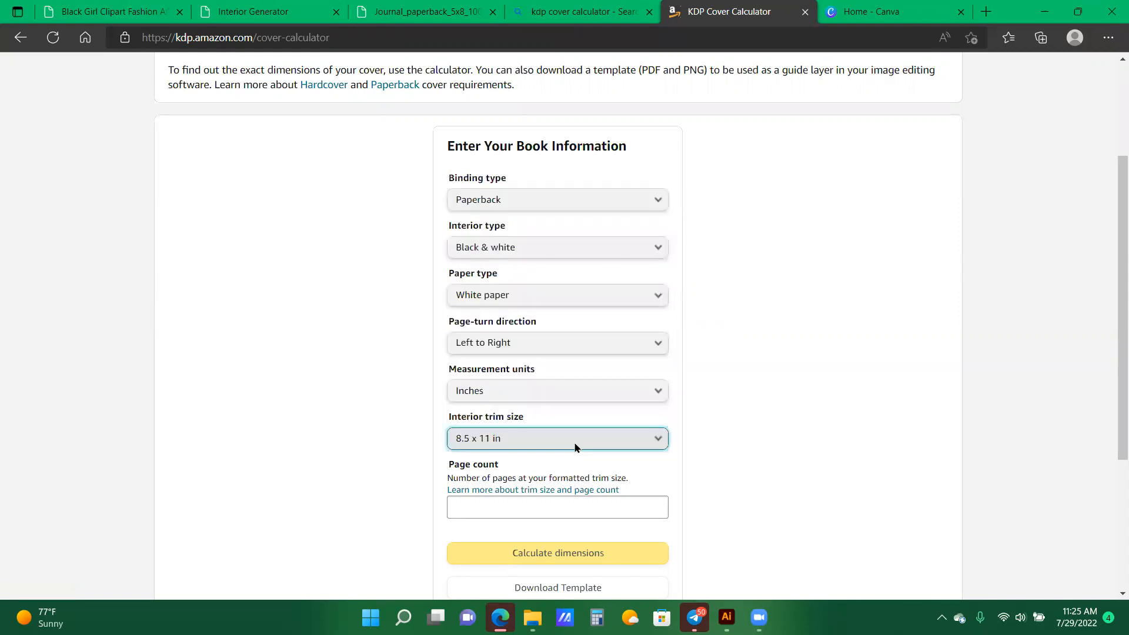
# - Enter a page count of 100 and calculate the cover dimensions
pyautogui.scroll(-3, 532, 412)
pyautogui.click(523, 346)
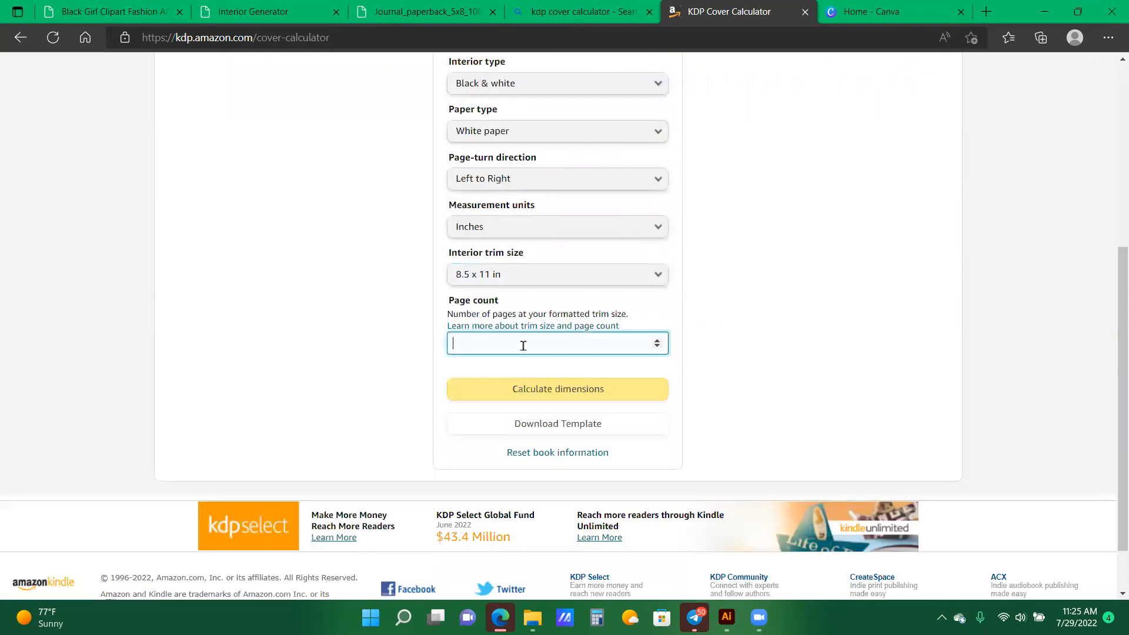
pyautogui.write('100')
pyautogui.click(534, 393)
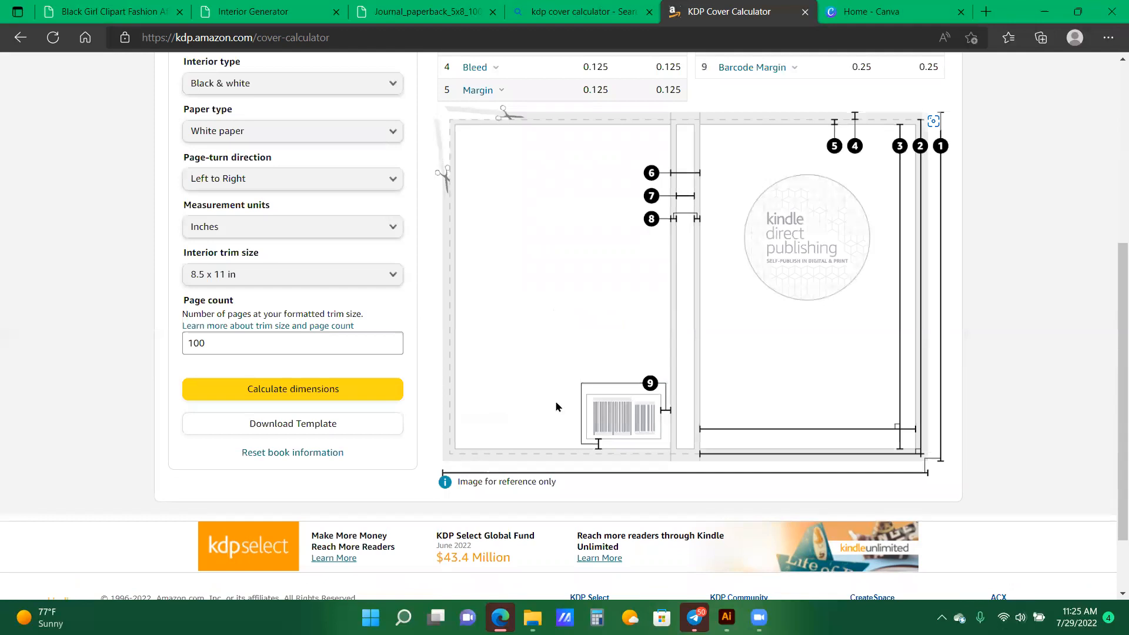
# - Examine the calculated full cover width and height in the dimensions table
pyautogui.scroll(1, 681, 486)
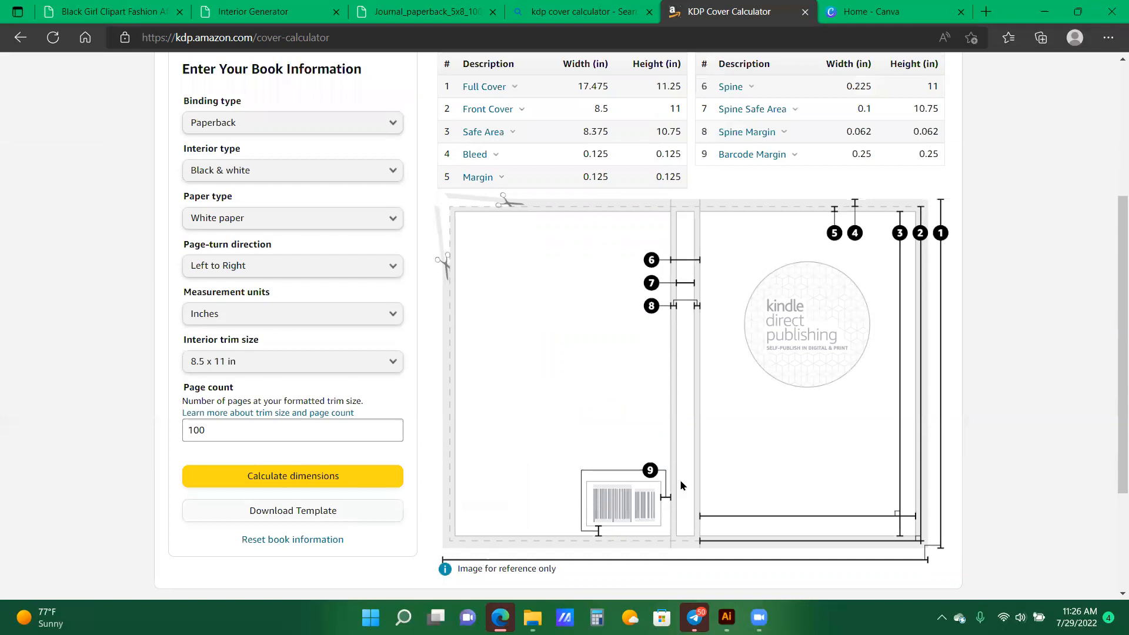
pyautogui.scroll(1, 588, 484)
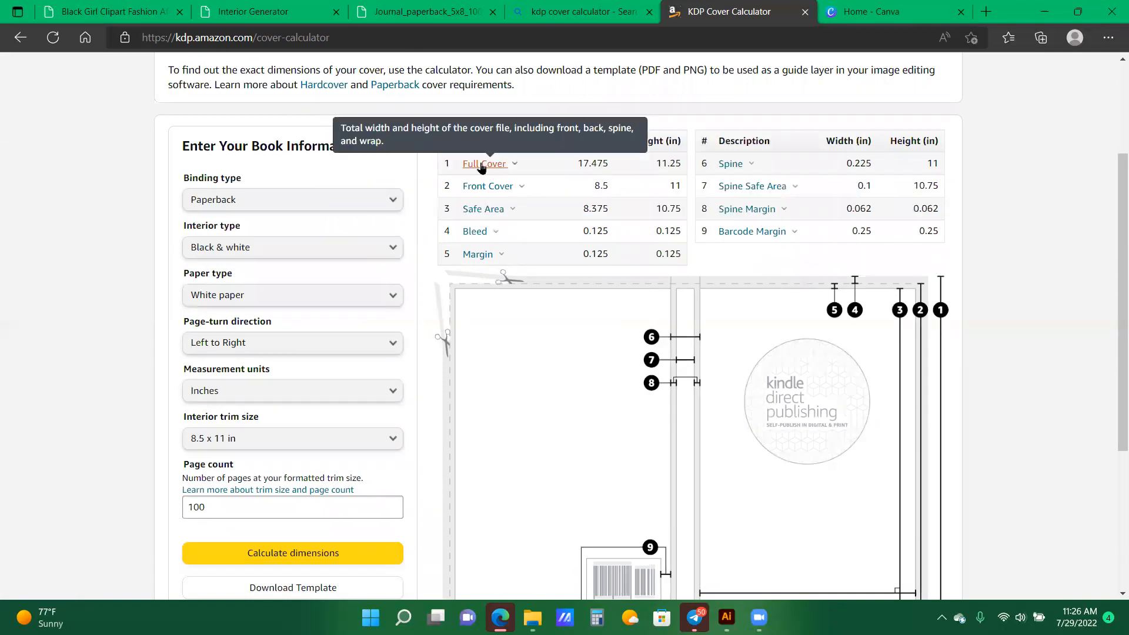
pyautogui.moveTo(582, 163); pyautogui.dragTo(685, 260)
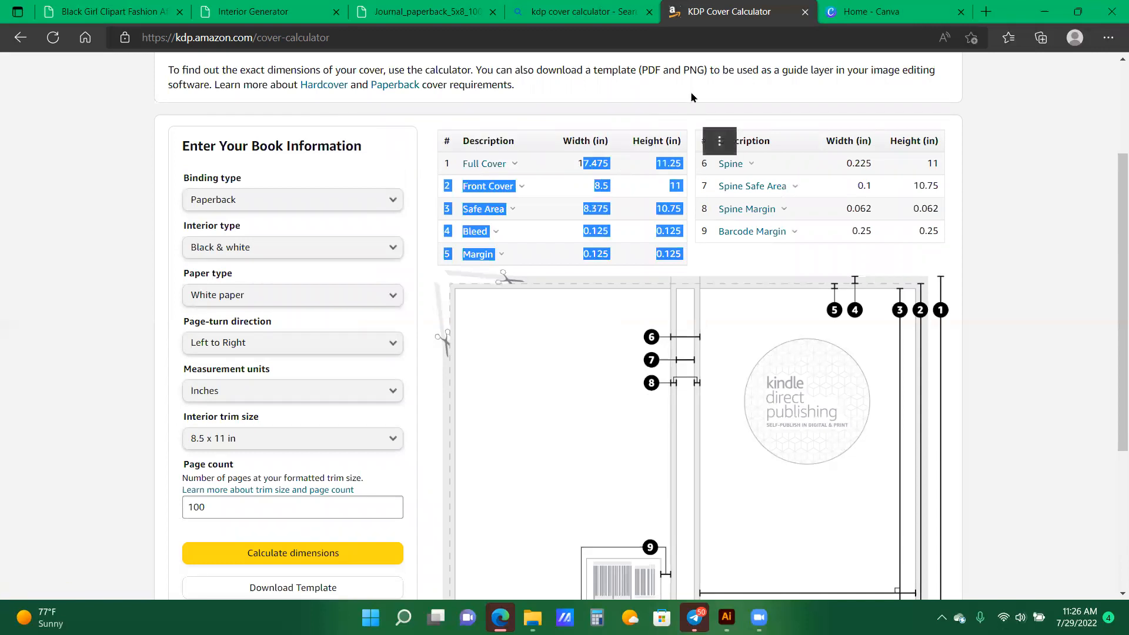
pyautogui.click(620, 167)
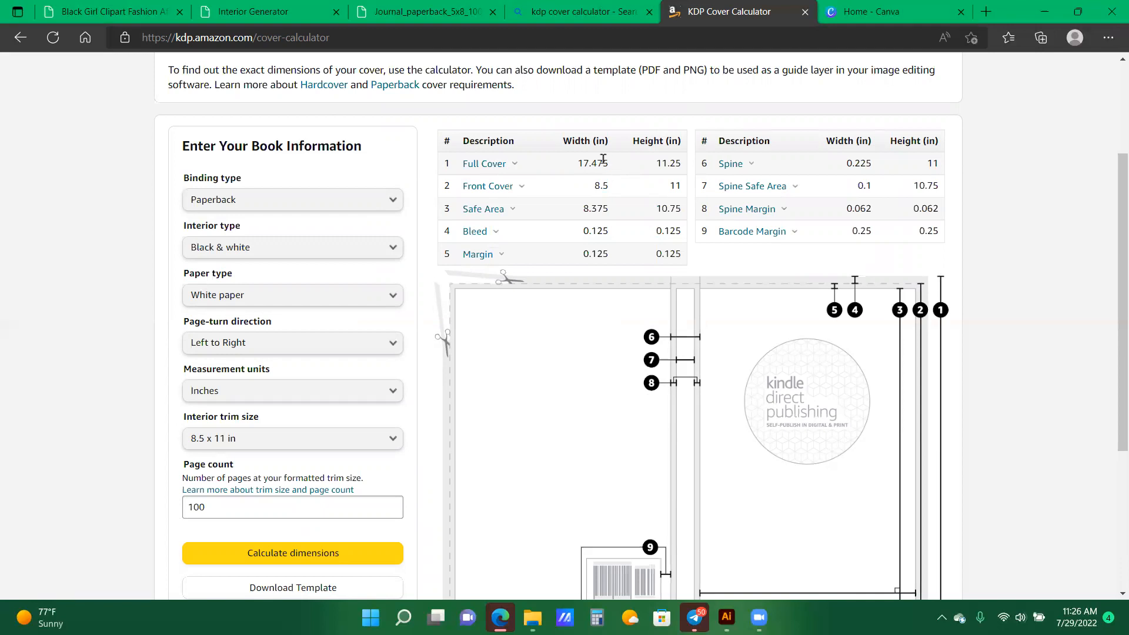
# - Switch to Canva, start a custom-size design and set its units to inches
pyautogui.click(877, 19)
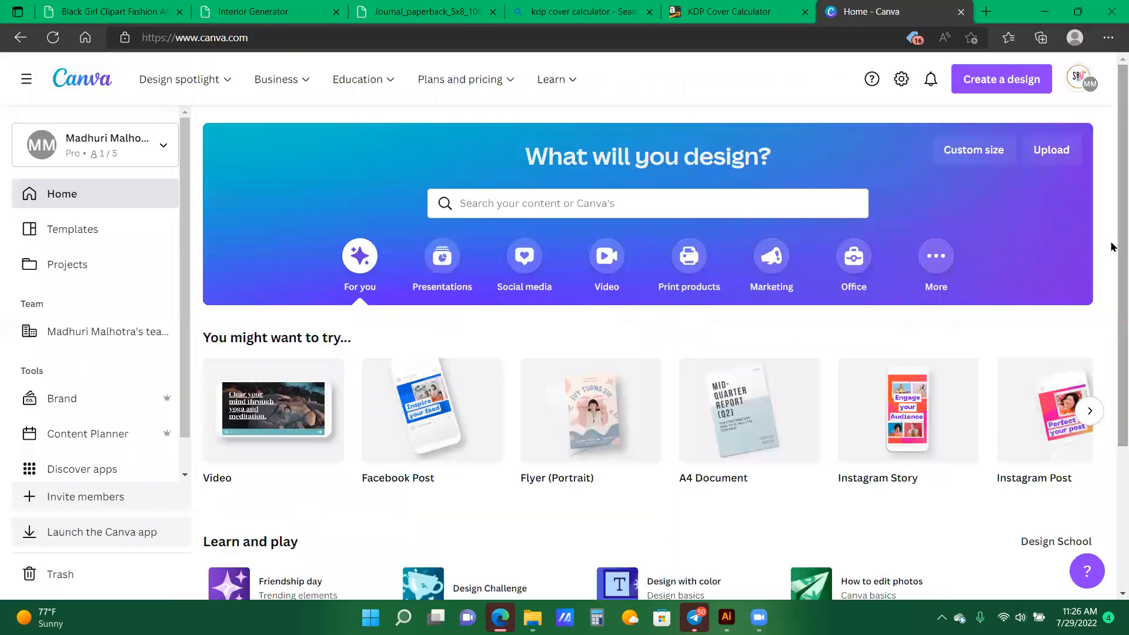
pyautogui.click(962, 151)
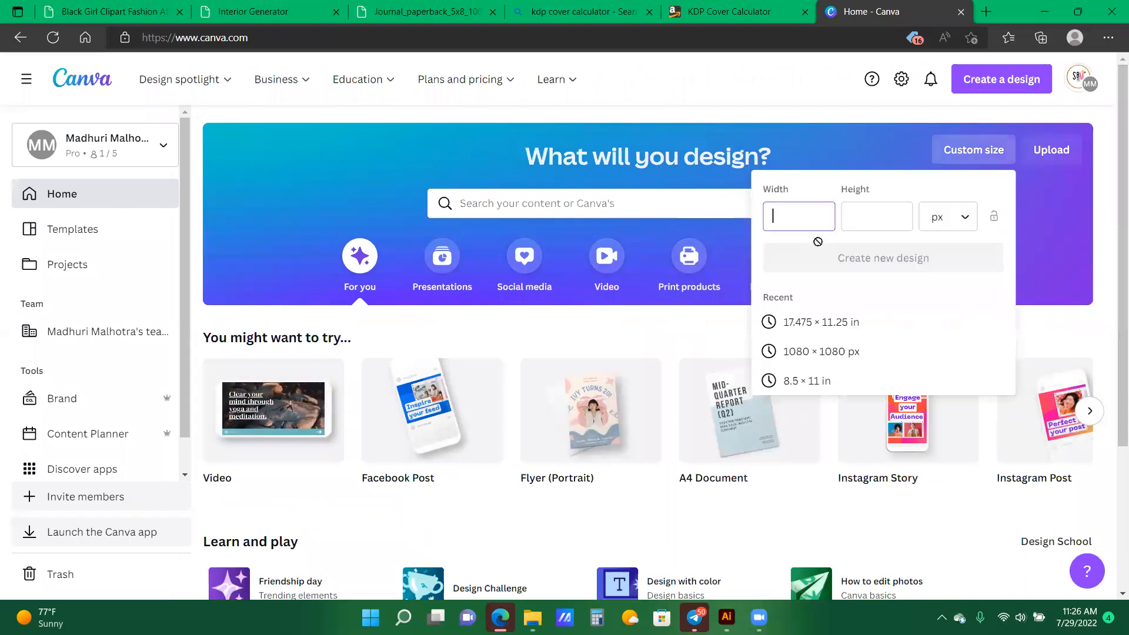
pyautogui.write('1')
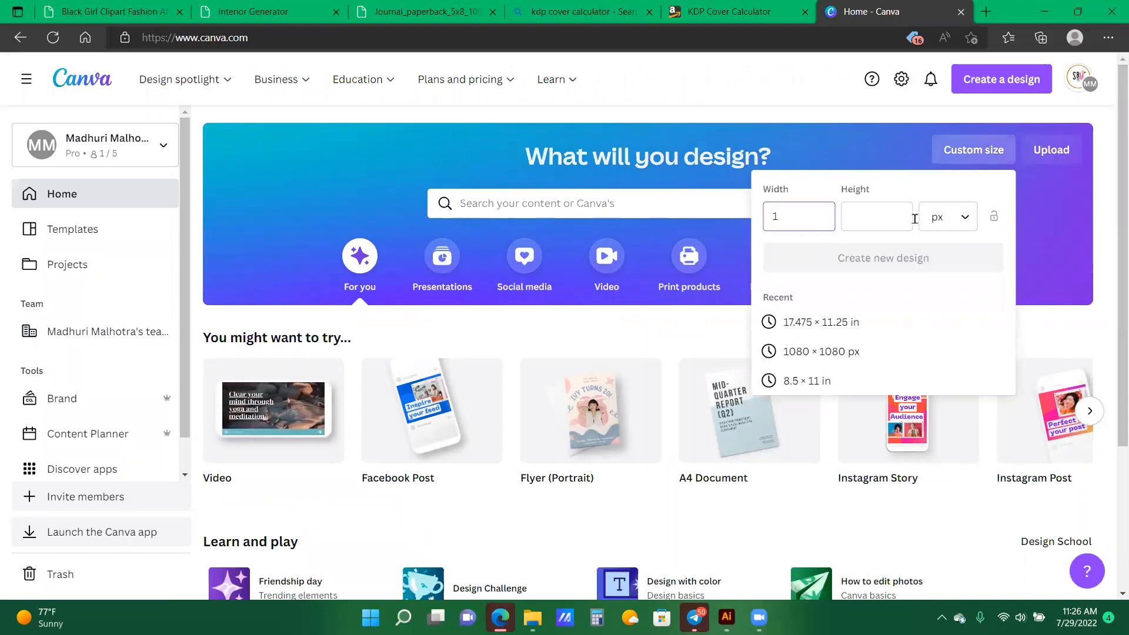
pyautogui.press('BackSpace')
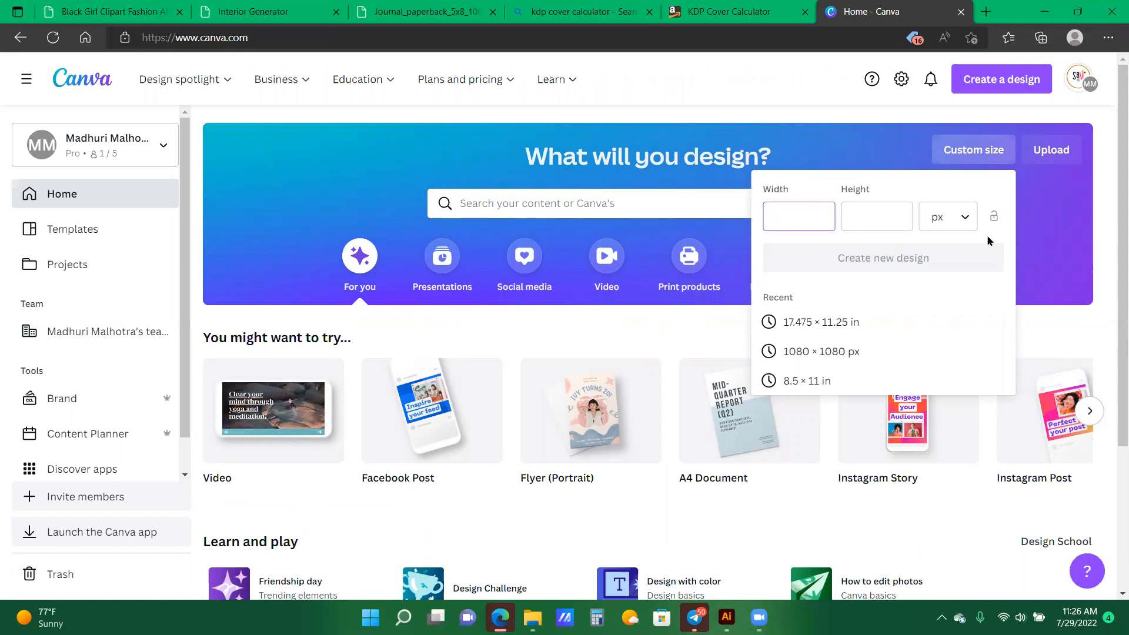
pyautogui.click(942, 227)
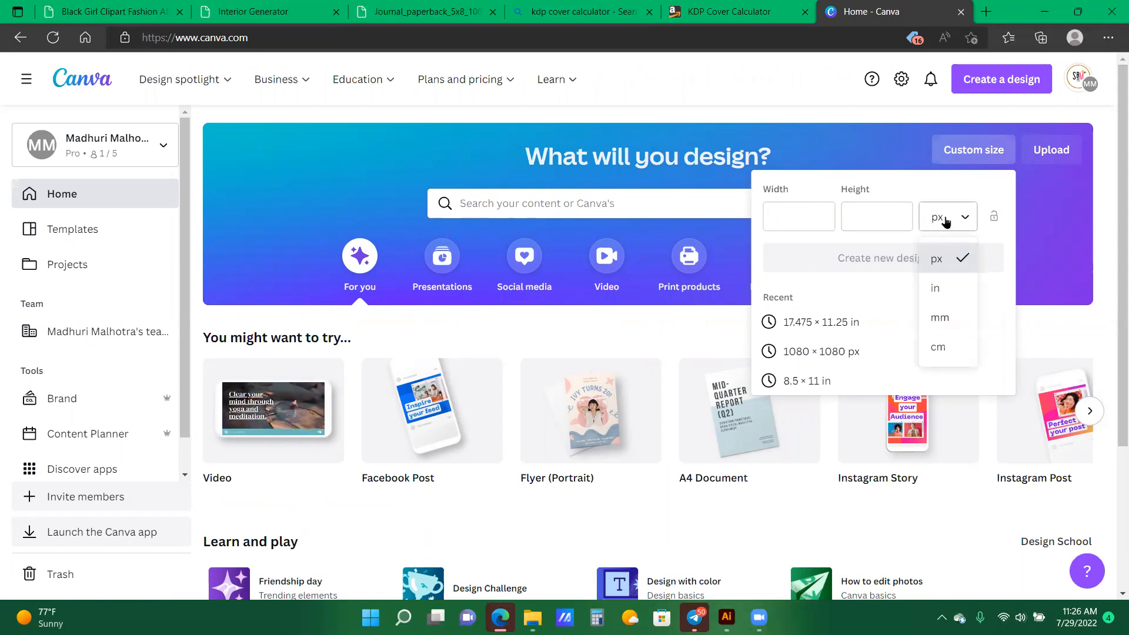
pyautogui.click(947, 288)
# - Set the design's width to 17.475 in and height to 11.25 in, and create it
pyautogui.click(772, 217)
pyautogui.write('17')
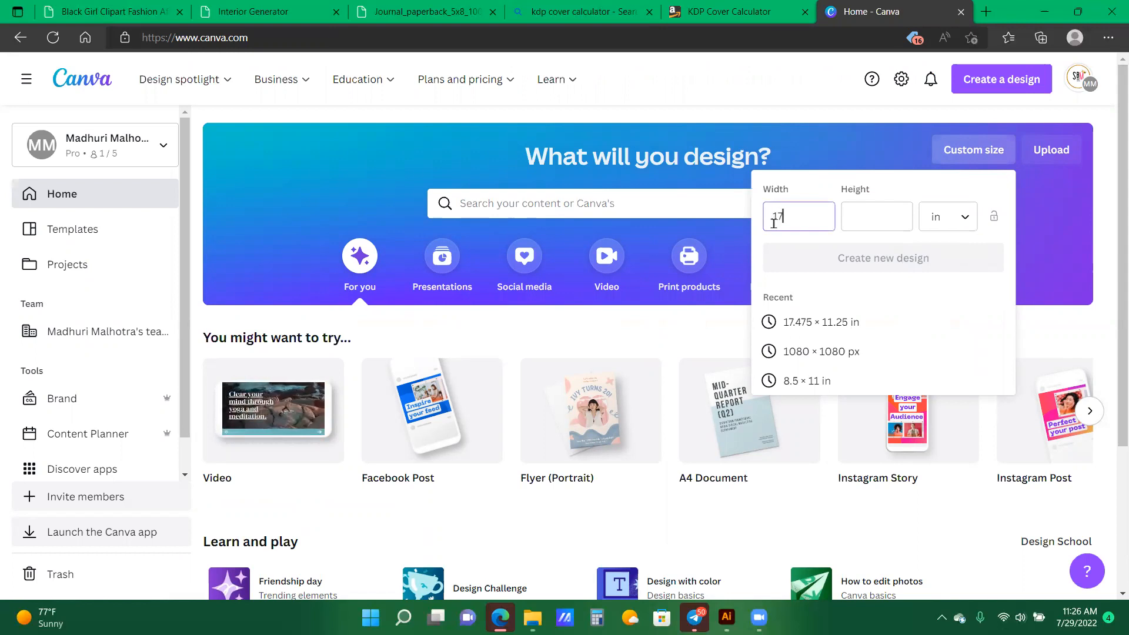
pyautogui.write('.475')
pyautogui.click(861, 218)
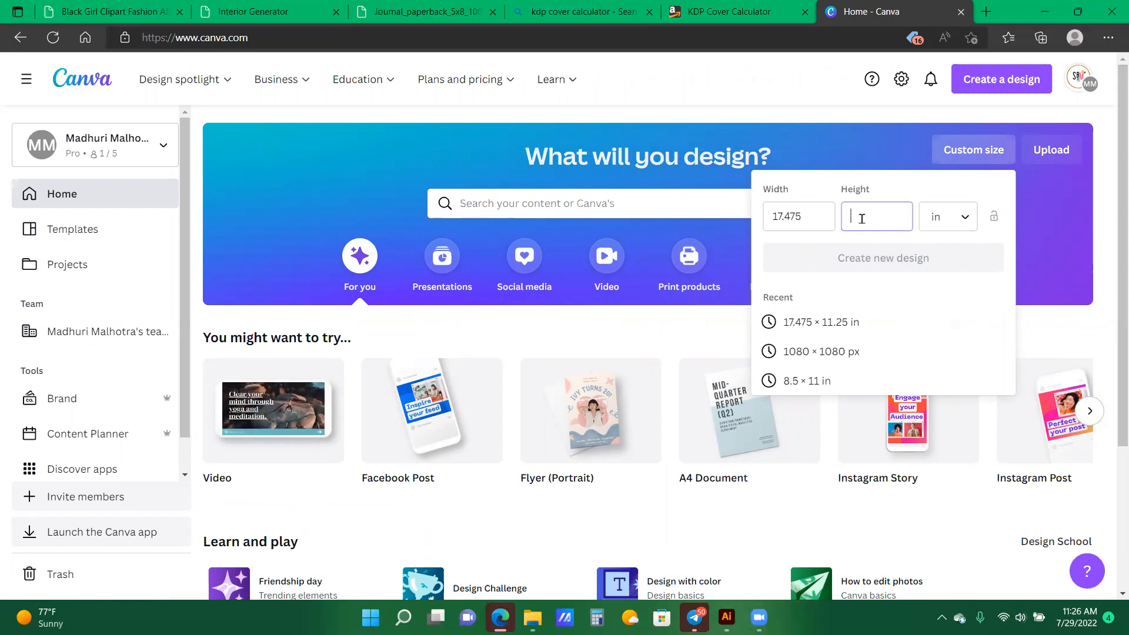
pyautogui.write('11.25')
pyautogui.click(896, 263)
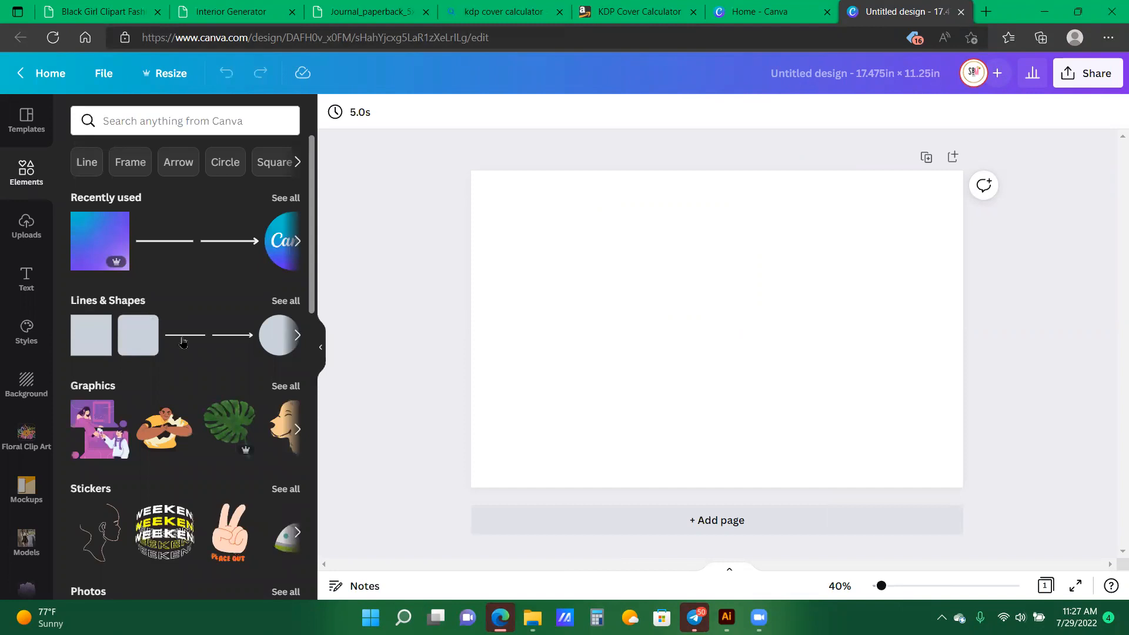
# - Add a straight line to the page and rotate it to vertical along the page's centre
pyautogui.click(183, 342)
pyautogui.moveTo(720, 363); pyautogui.dragTo(738, 335)
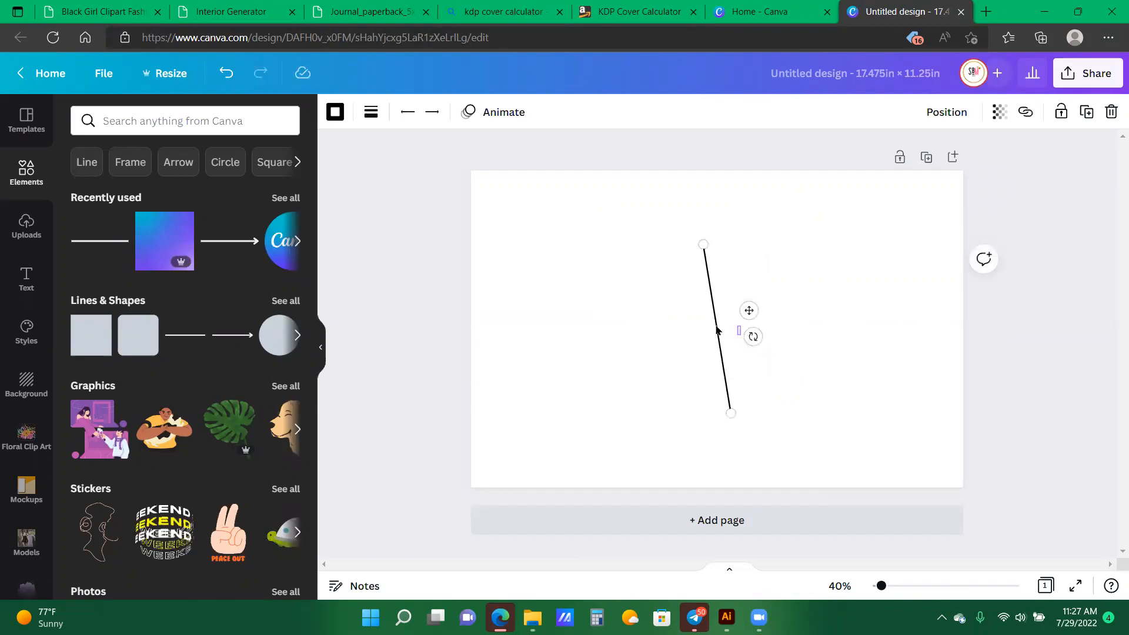
pyautogui.moveTo(753, 336)
pyautogui.mouseDown()
pyautogui.moveTo(798, 345)
pyautogui.moveTo(771, 349)
pyautogui.moveTo(732, 328)
pyautogui.mouseUp()
pyautogui.click(740, 344)
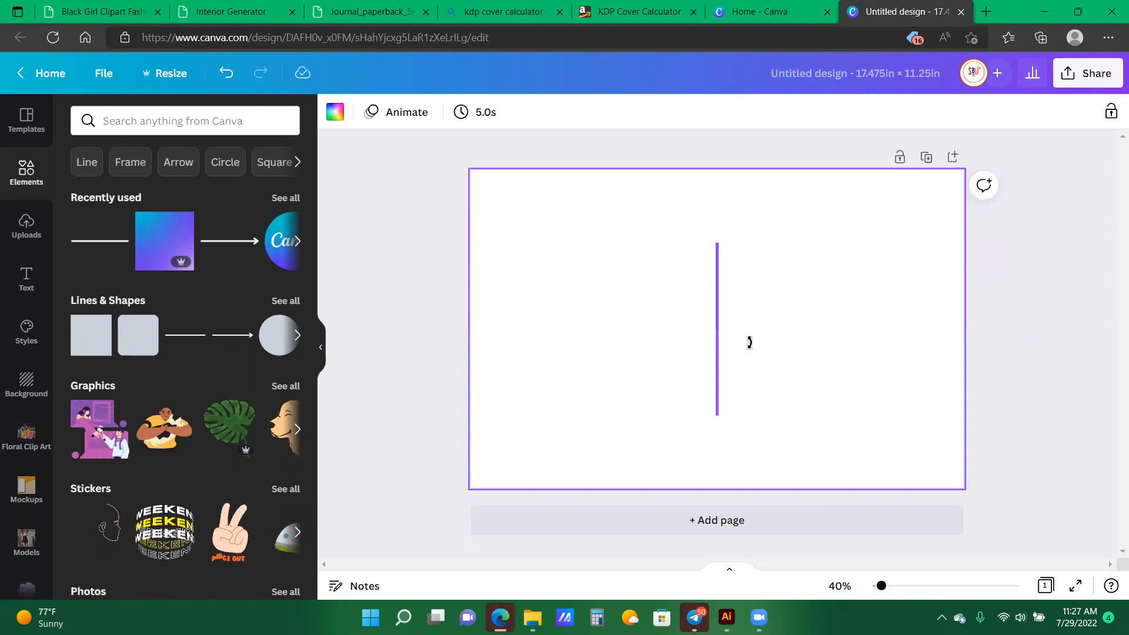
pyautogui.click(749, 342)
pyautogui.moveTo(750, 343); pyautogui.dragTo(750, 343)
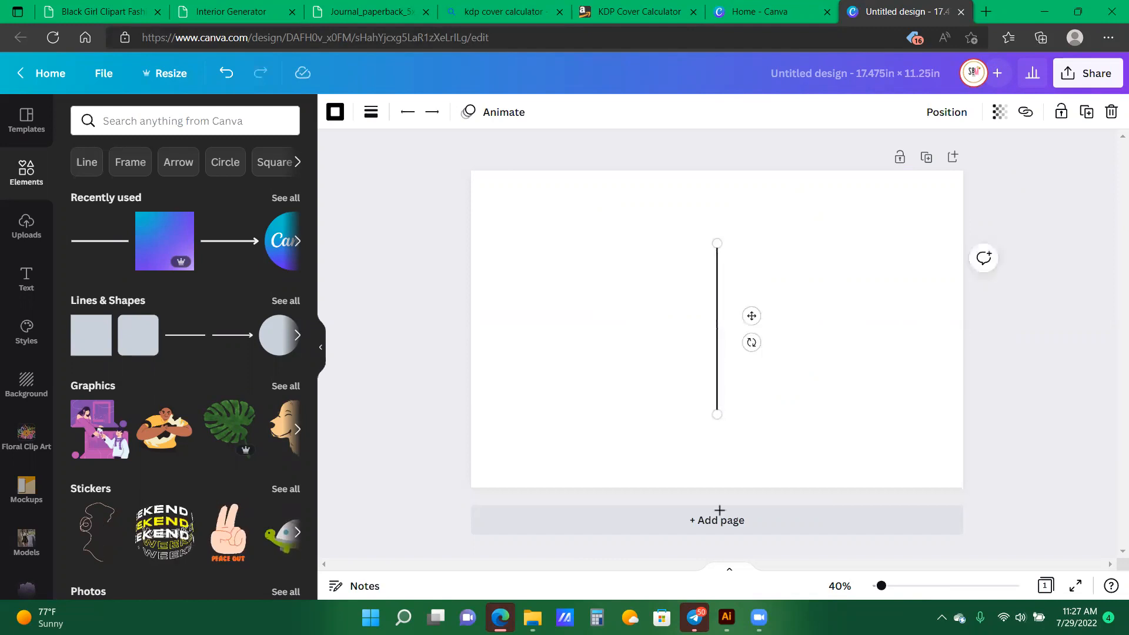
# - Extend the vertical centre line to span the full page height, from the upper edge to just past the lower edge
pyautogui.moveTo(719, 509); pyautogui.dragTo(717, 510)
pyautogui.moveTo(717, 245); pyautogui.dragTo(716, 170)
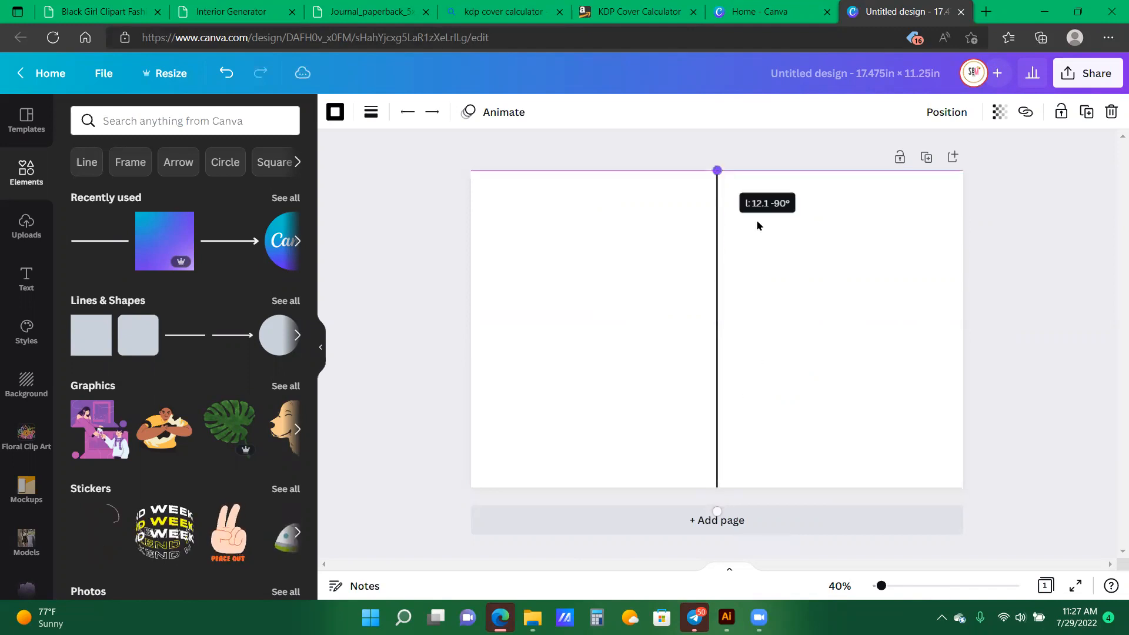
pyautogui.click(698, 394)
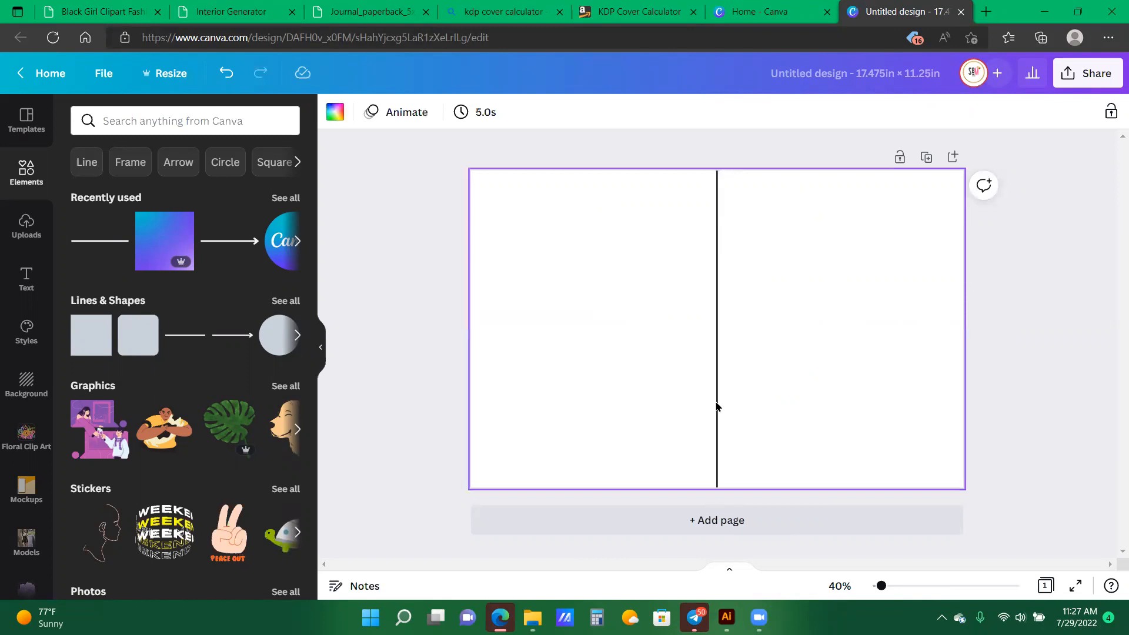
pyautogui.click(717, 456)
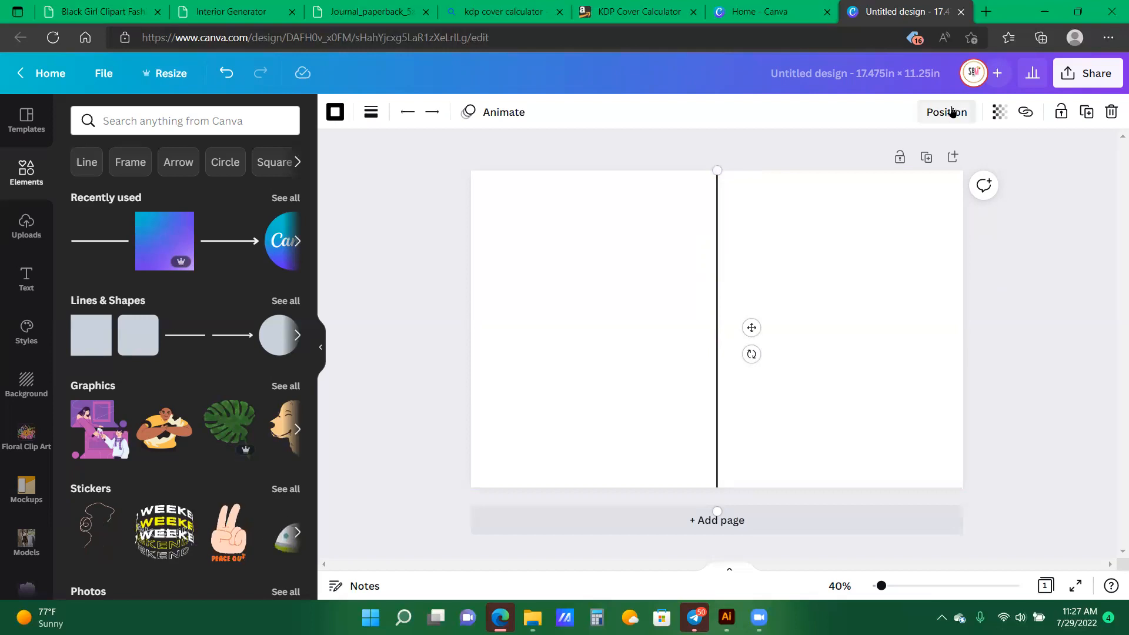
pyautogui.click(753, 350)
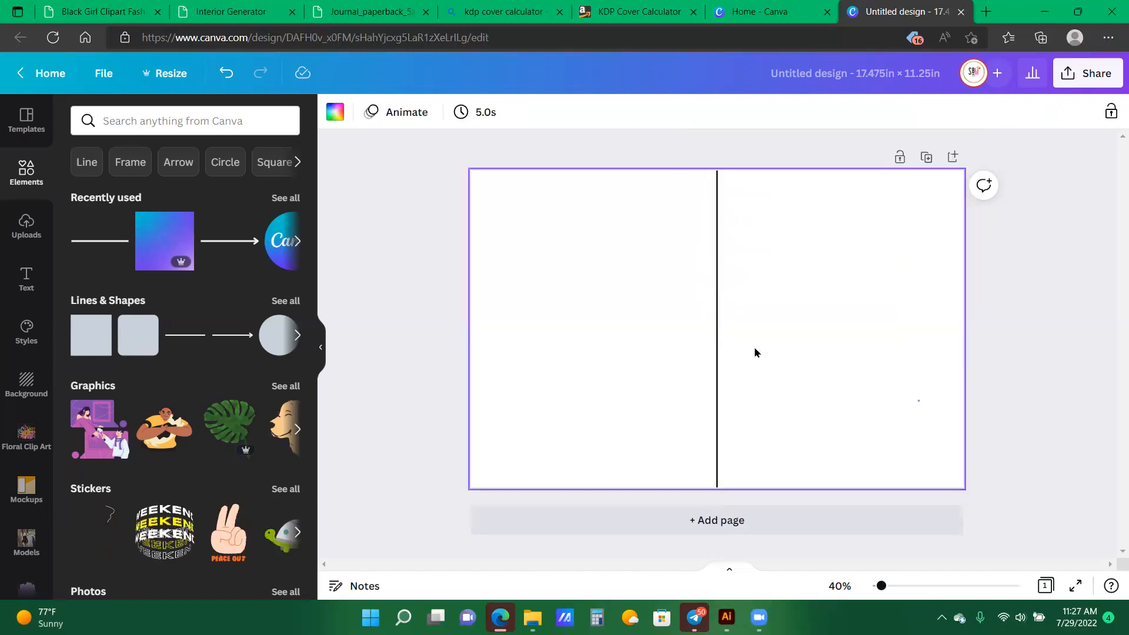
pyautogui.click(717, 330)
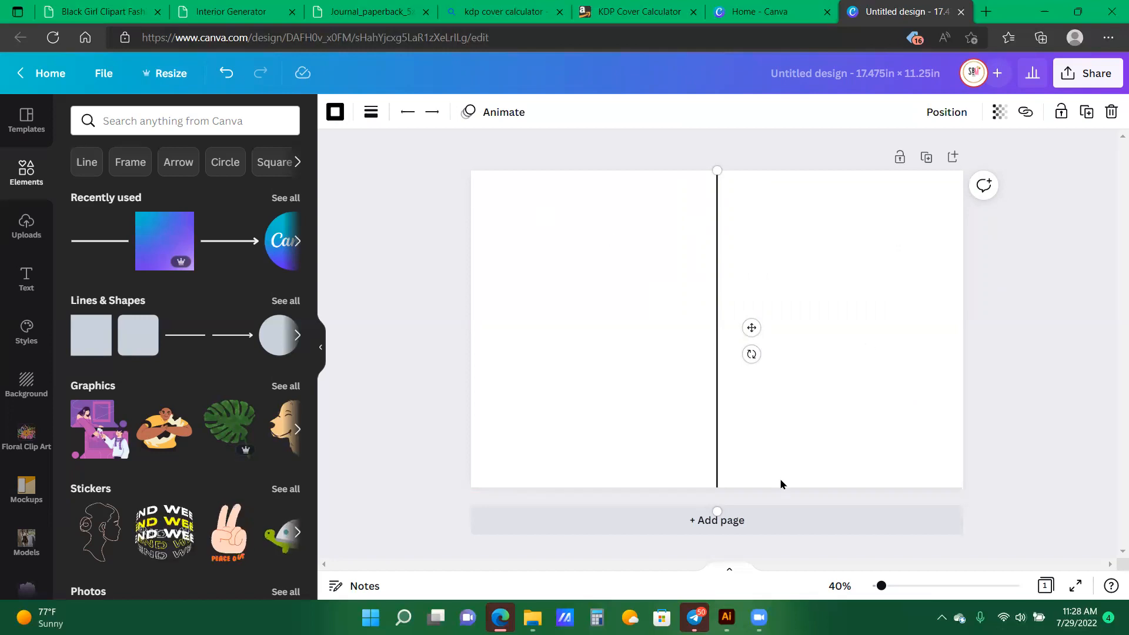
# - Review the Black Girl Clipart Fashion Afro Woman product page on Creative Fabrica and return to the Canva design
pyautogui.click(98, 14)
pyautogui.scroll(-3, 476, 263)
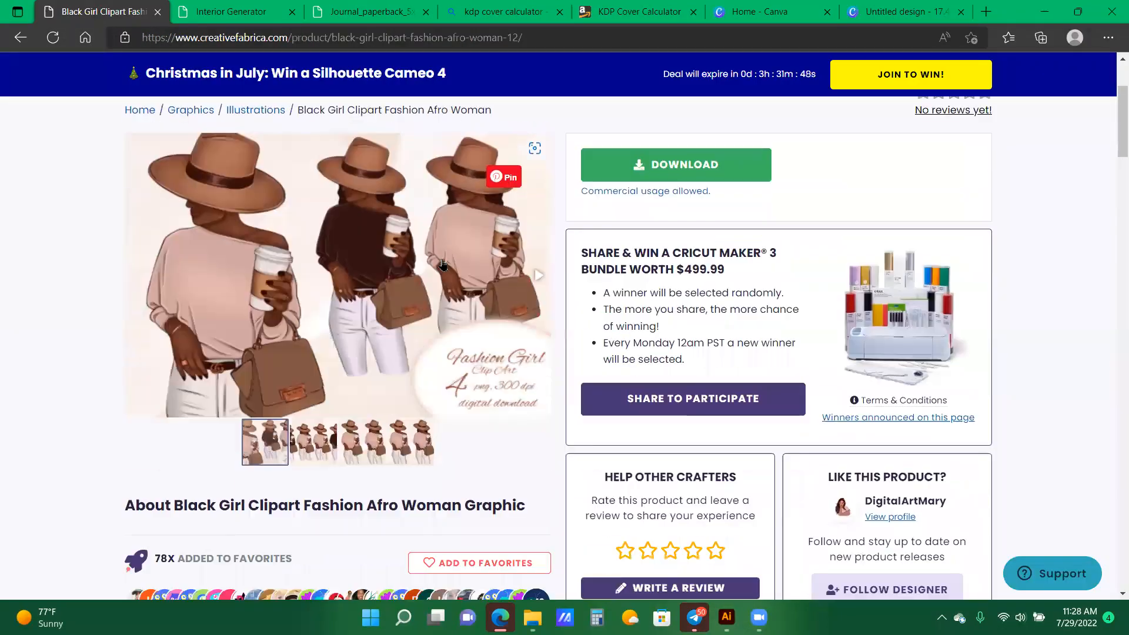
pyautogui.scroll(-5, 441, 259)
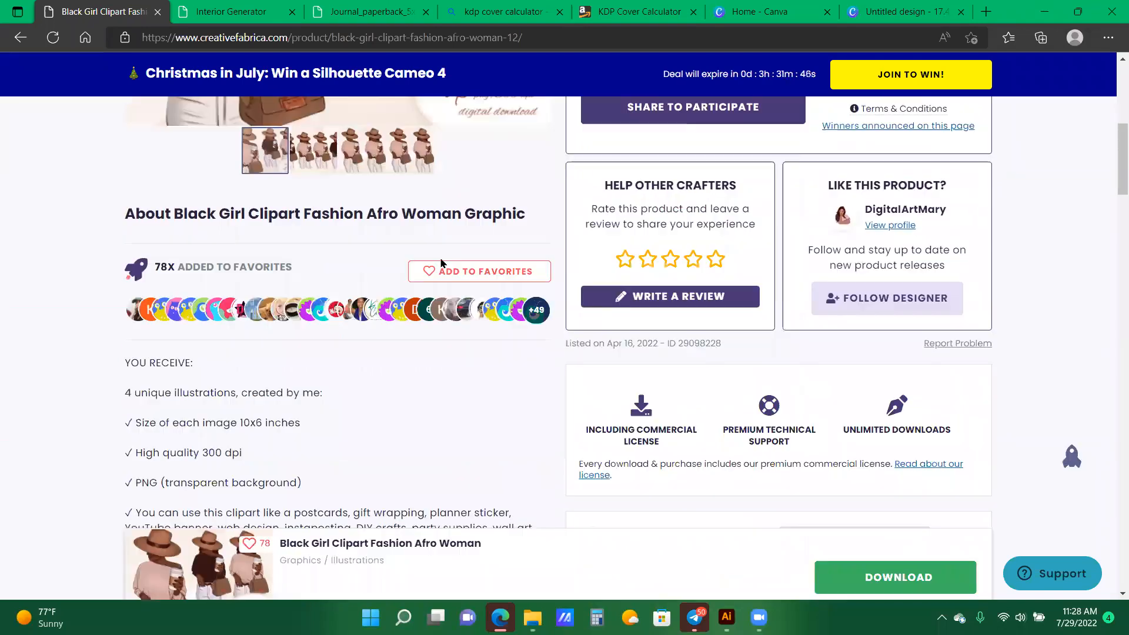
pyautogui.scroll(6, 441, 263)
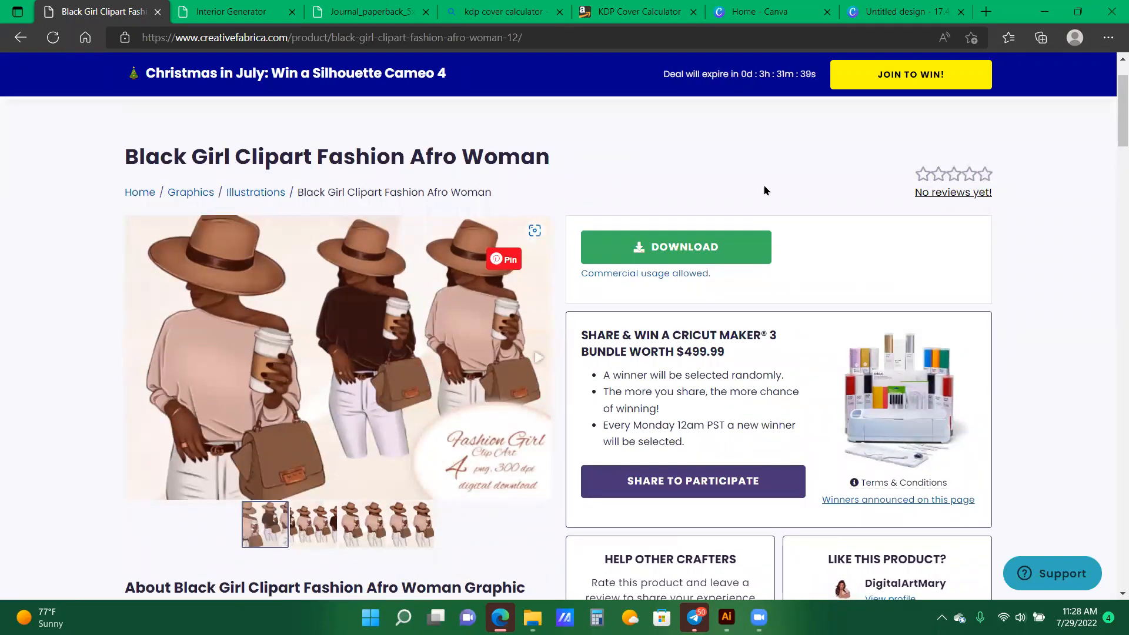
pyautogui.scroll(-1, 764, 189)
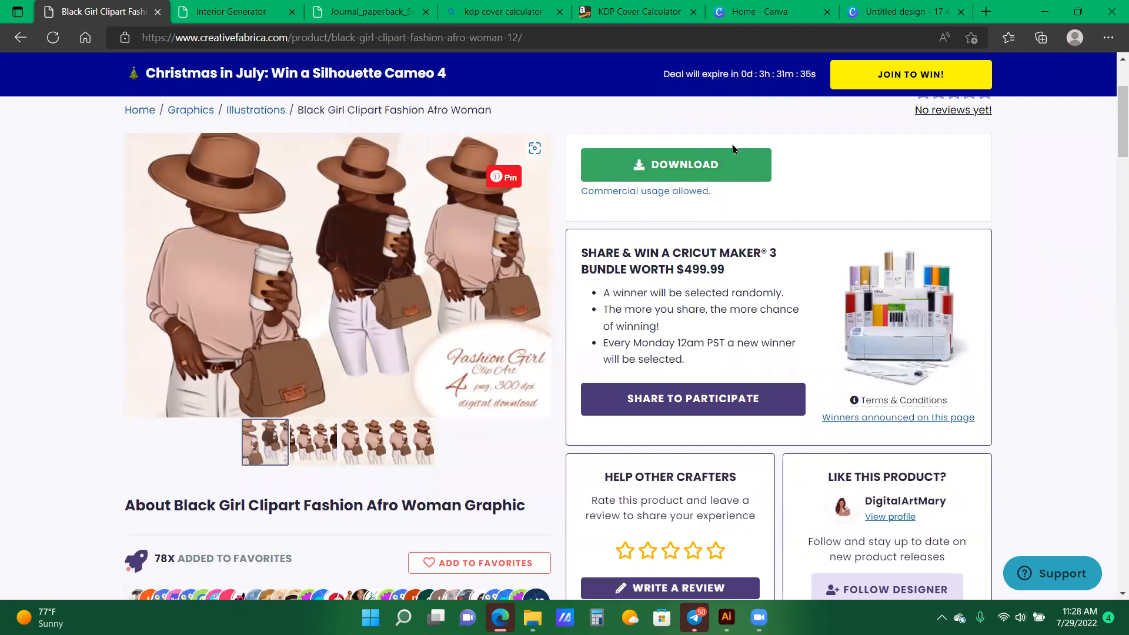
pyautogui.scroll(2, 632, 88)
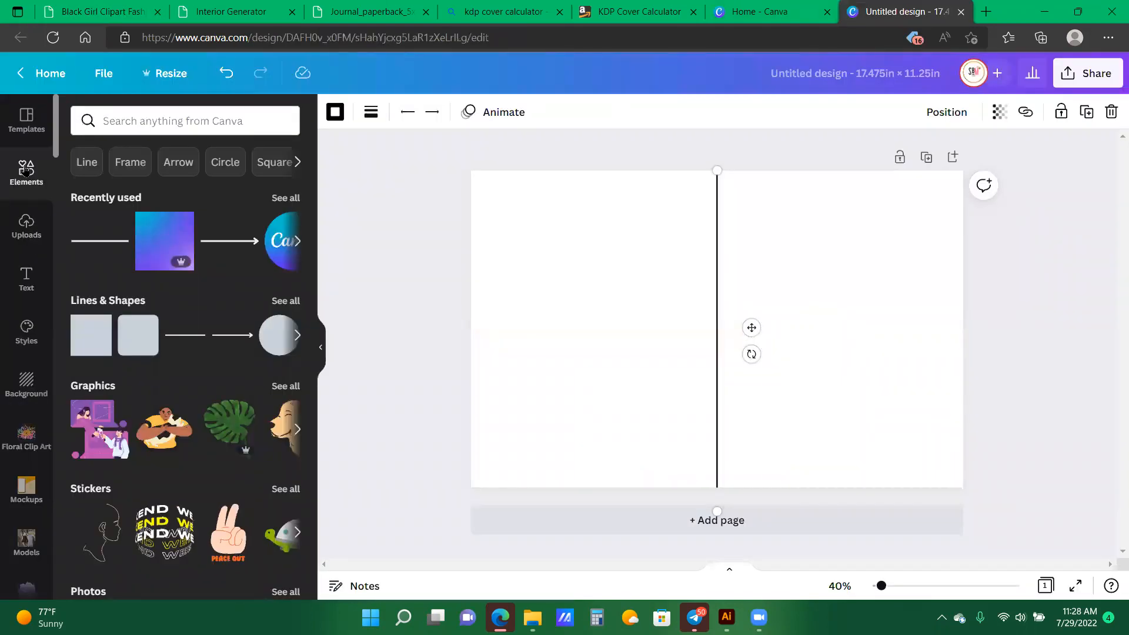
# - Search Canva's elements for "Burgundy" and browse the results
pyautogui.click(221, 114)
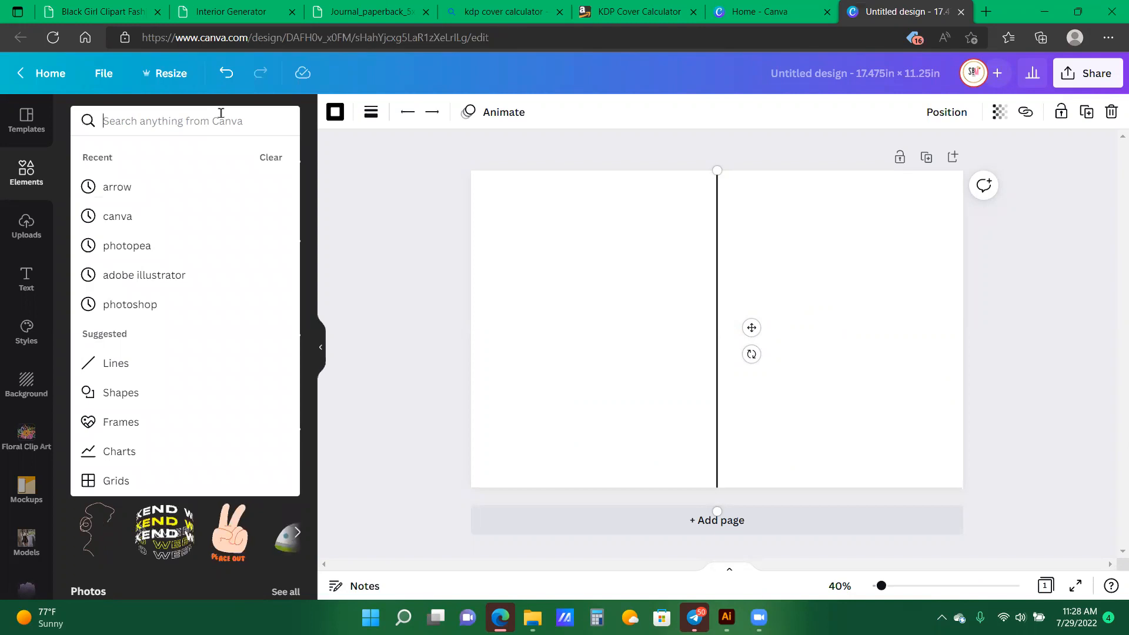
pyautogui.write('burgun')
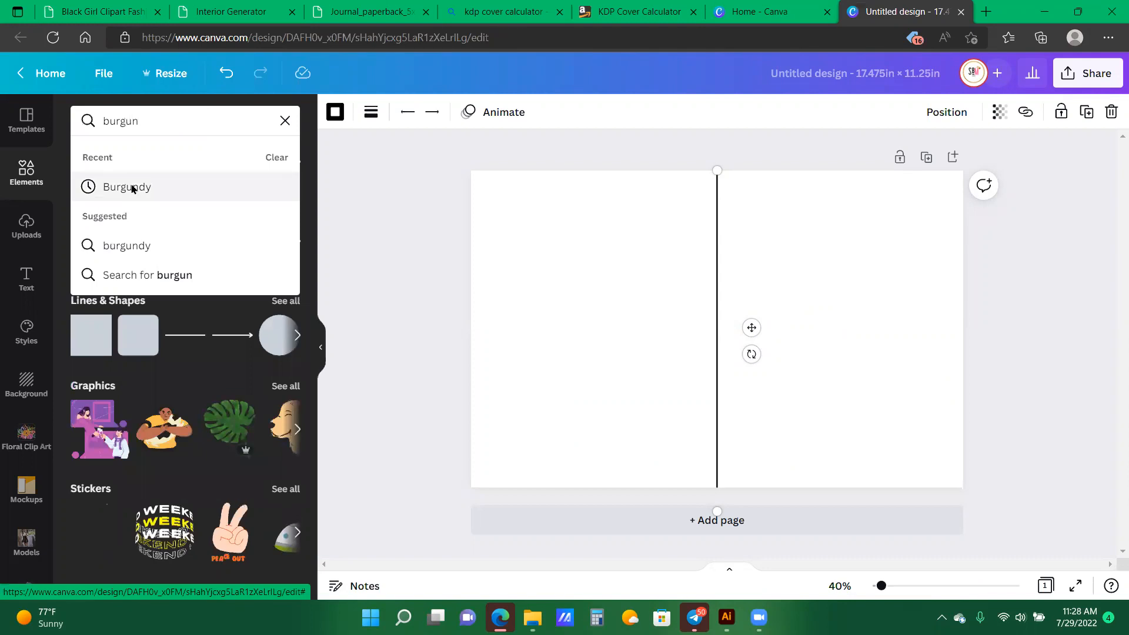
pyautogui.press('Return')
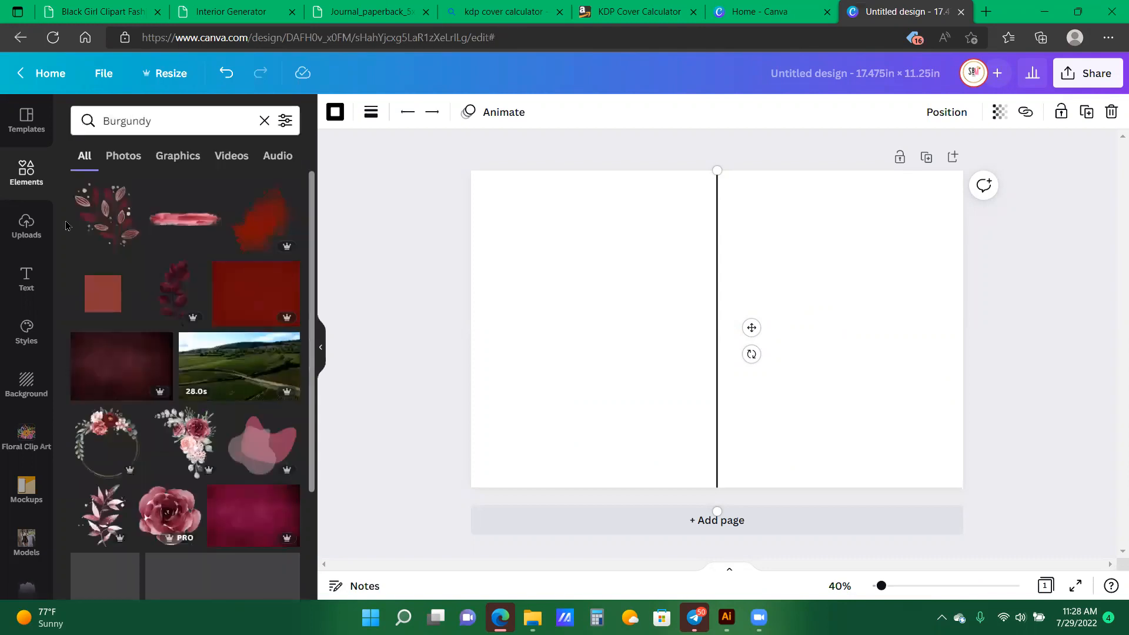
pyautogui.scroll(-5, 66, 225)
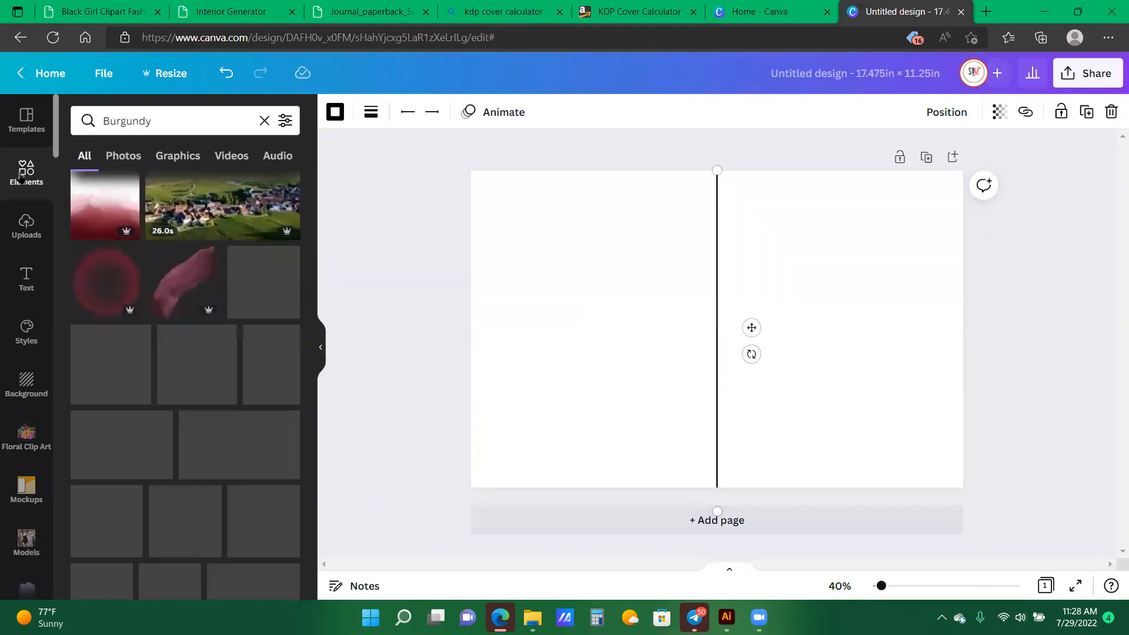
# - Find "Maroon" backgrounds and apply the dark maroon zigzag pattern to the cover page
pyautogui.click(29, 383)
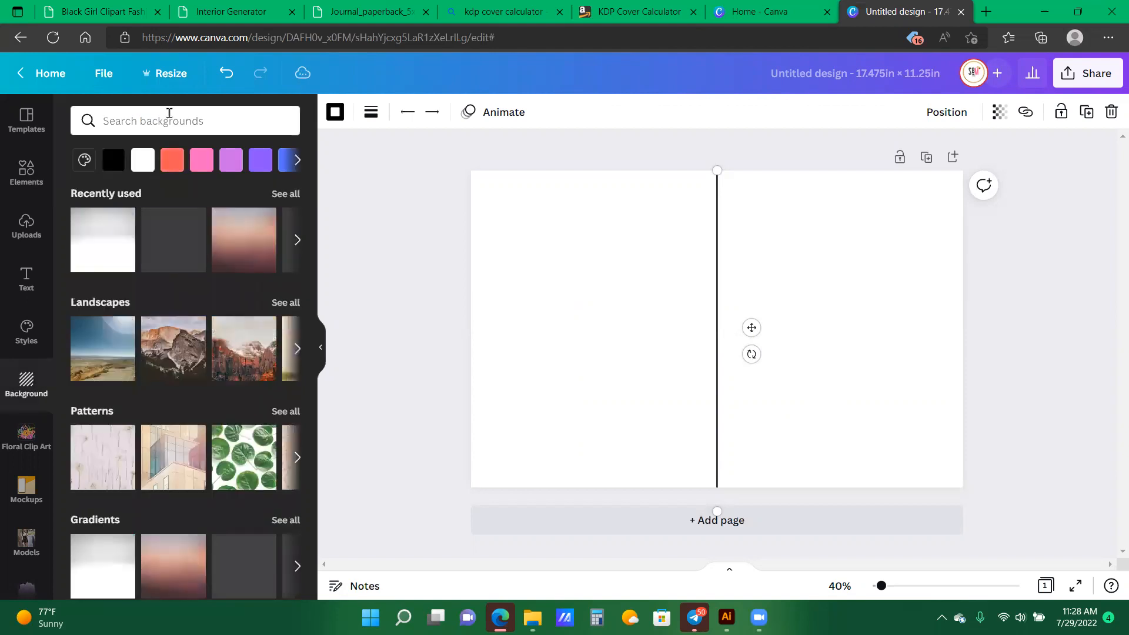
pyautogui.click(169, 112)
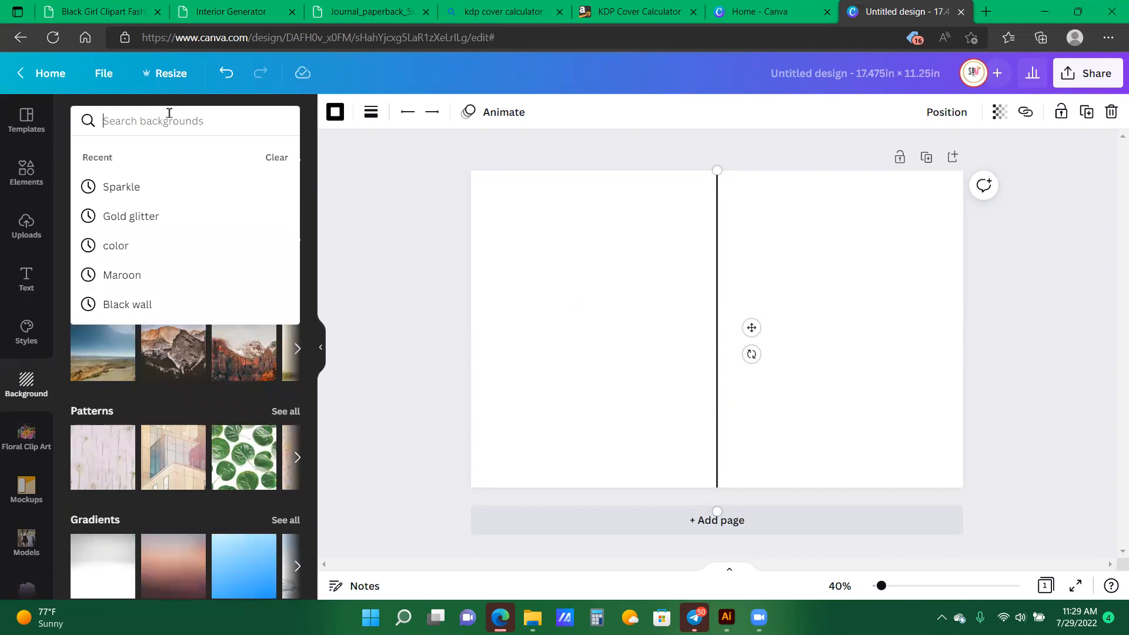
pyautogui.click(114, 275)
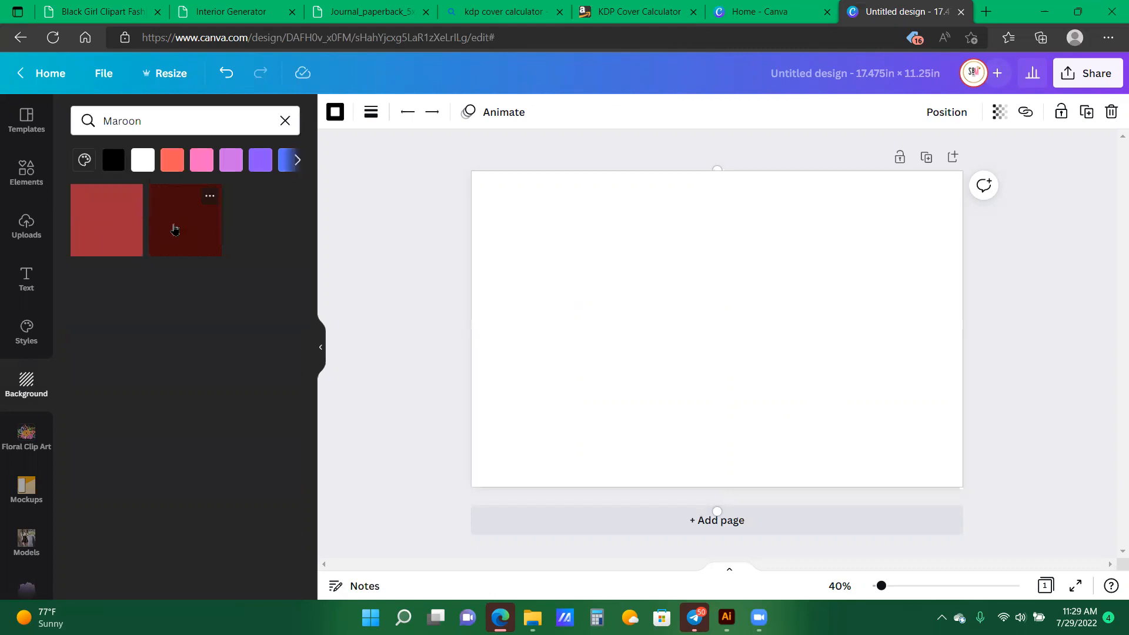
pyautogui.click(174, 230)
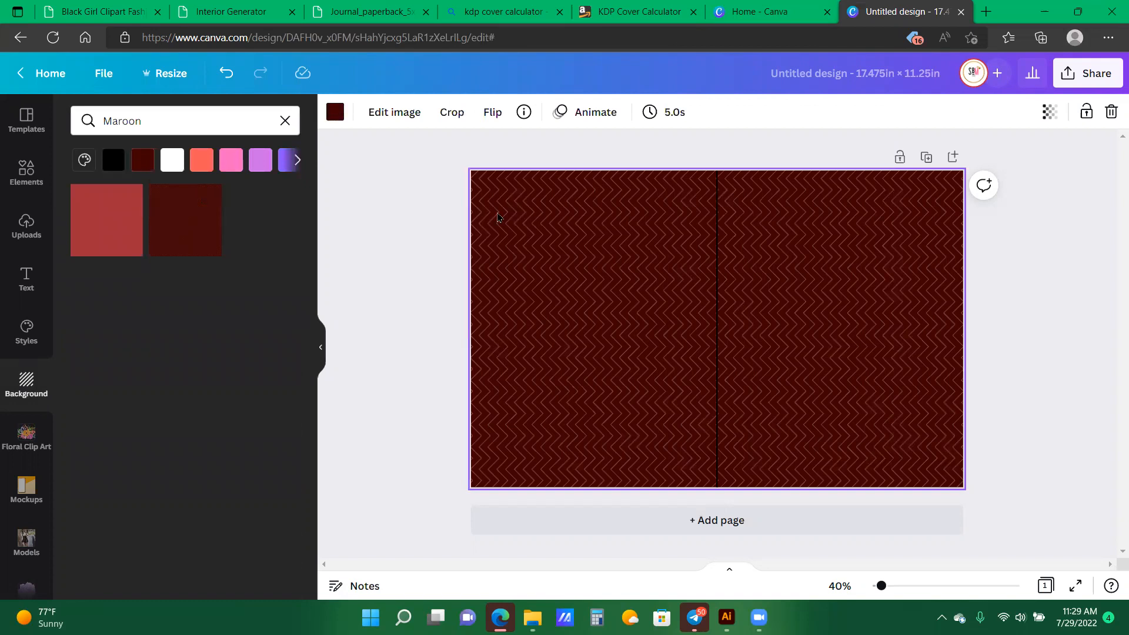
pyautogui.click(426, 219)
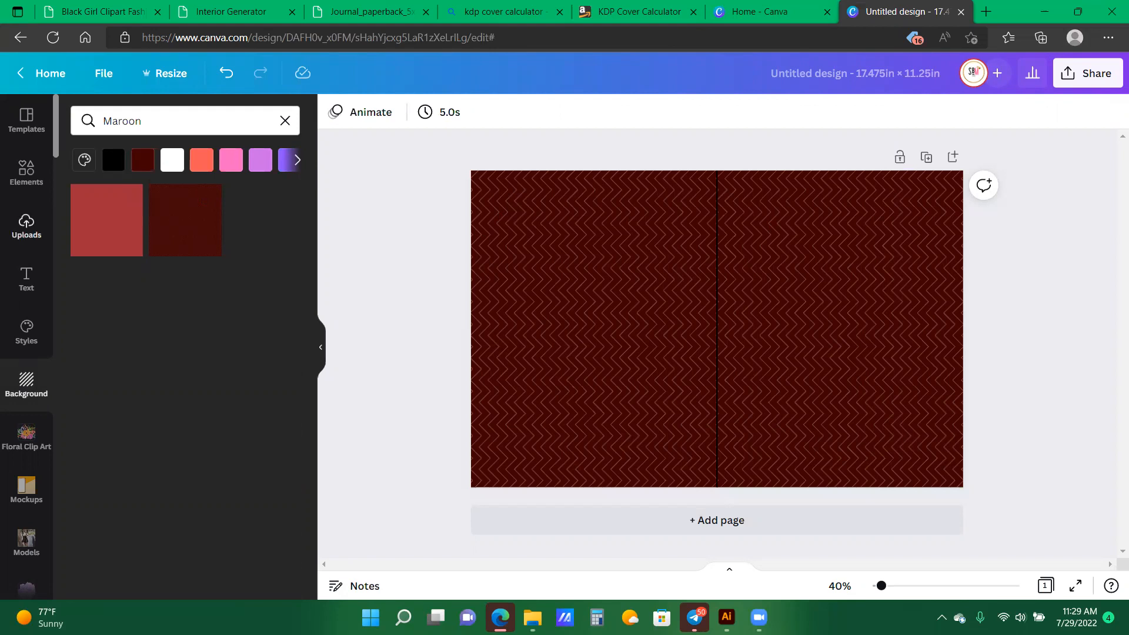
# - Check the clipart images in the downloaded Black-Girl-Clipart-Fashion-Afro-28937563 folder and return to the Canva design
pyautogui.click(27, 227)
pyautogui.click(532, 617)
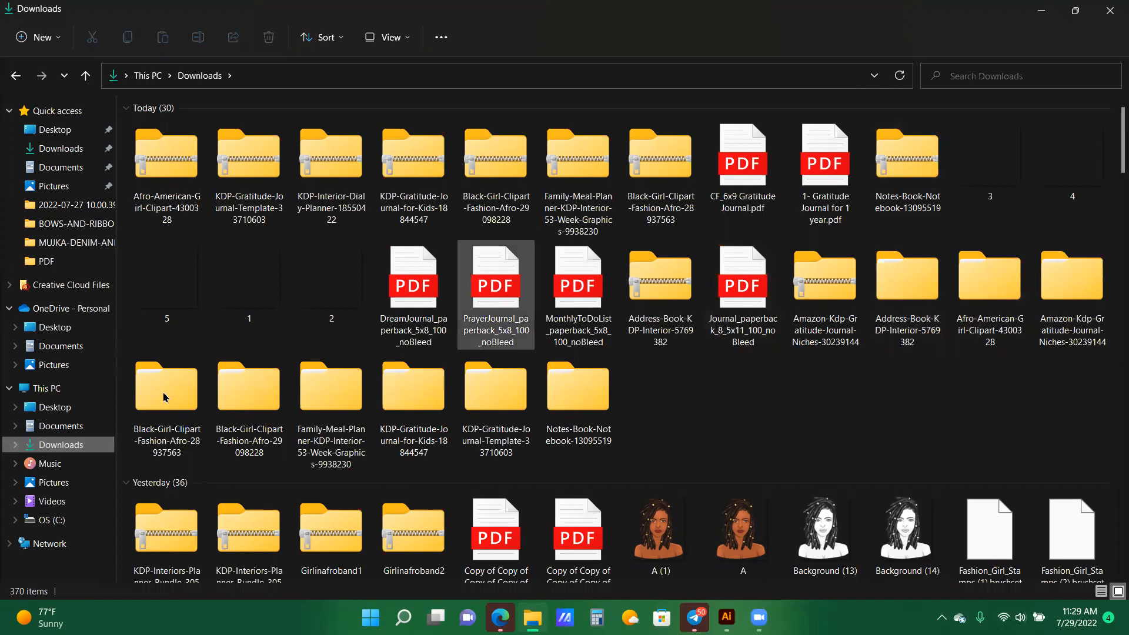
pyautogui.click(196, 395)
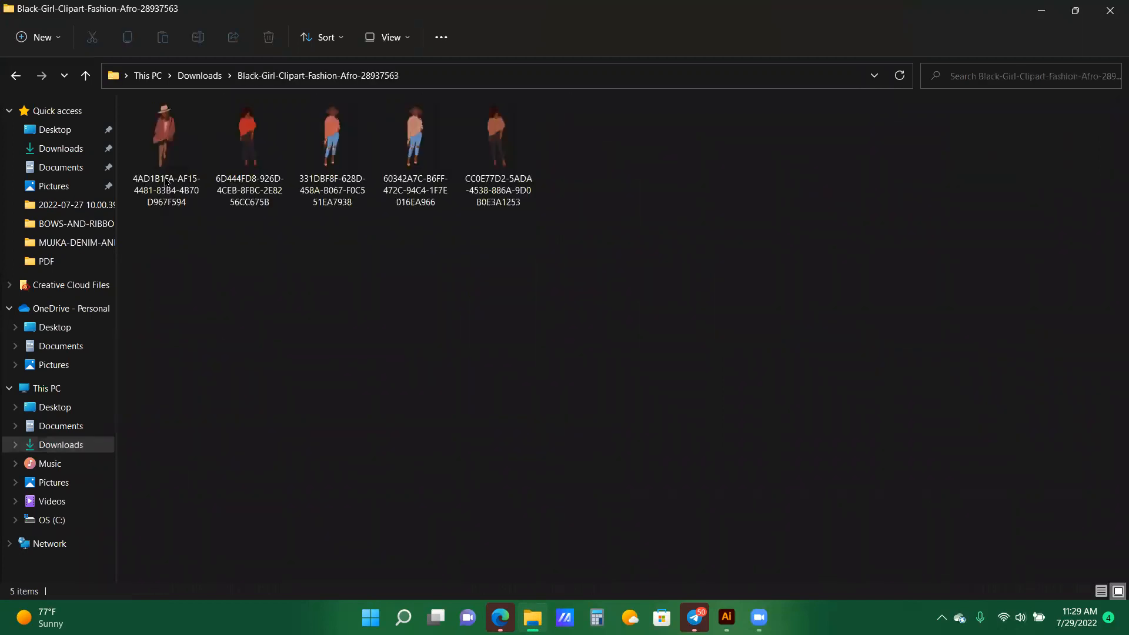
pyautogui.click(166, 182)
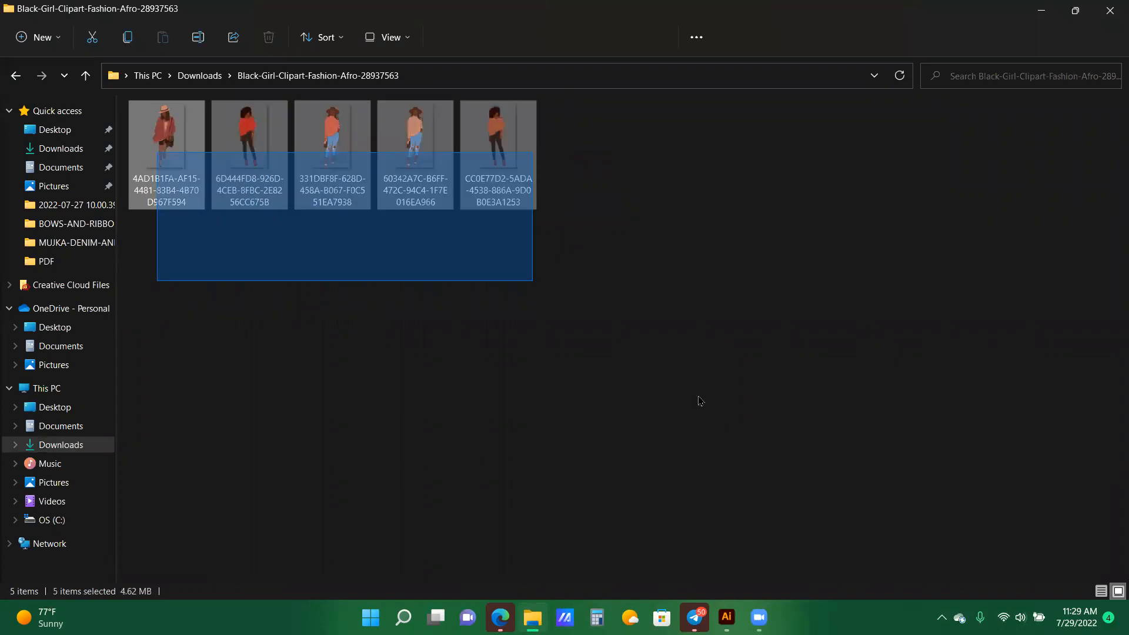
pyautogui.click(1111, 17)
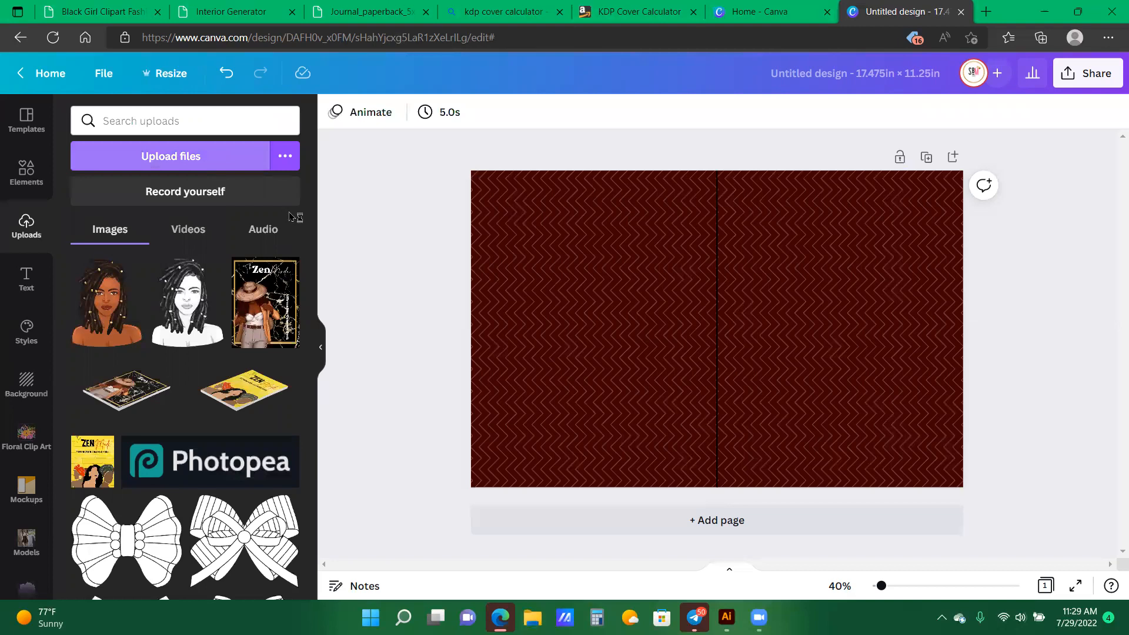
# - Upload all four clipart images from the Black-Girl-Clipart-Fashion-Afro-29098228 downloads folder to Canva
pyautogui.click(216, 144)
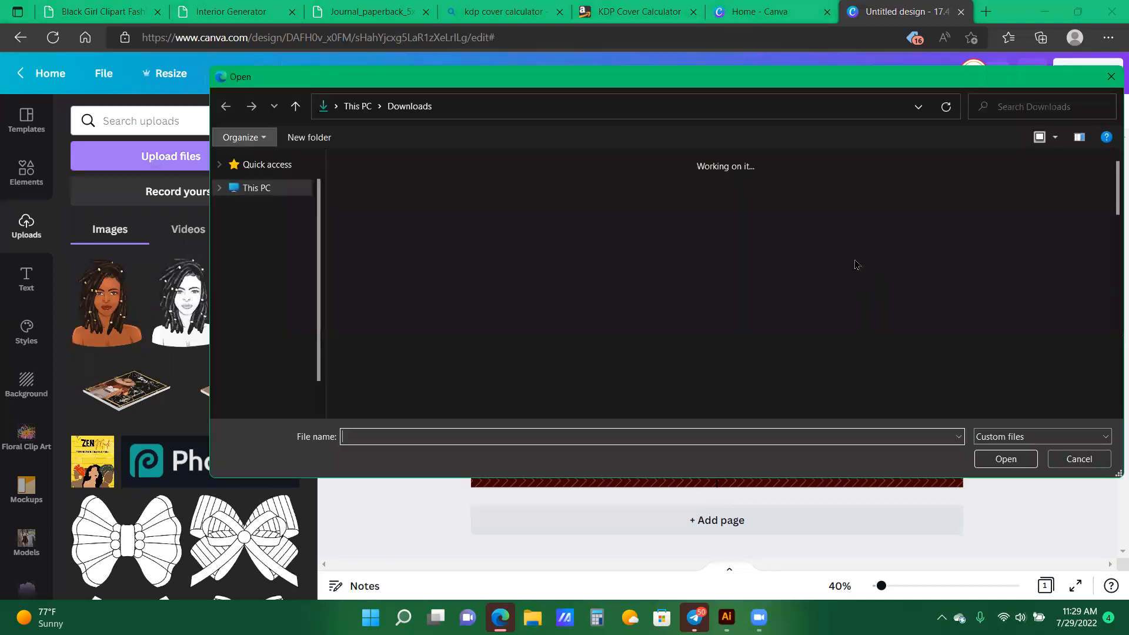
pyautogui.click(807, 230)
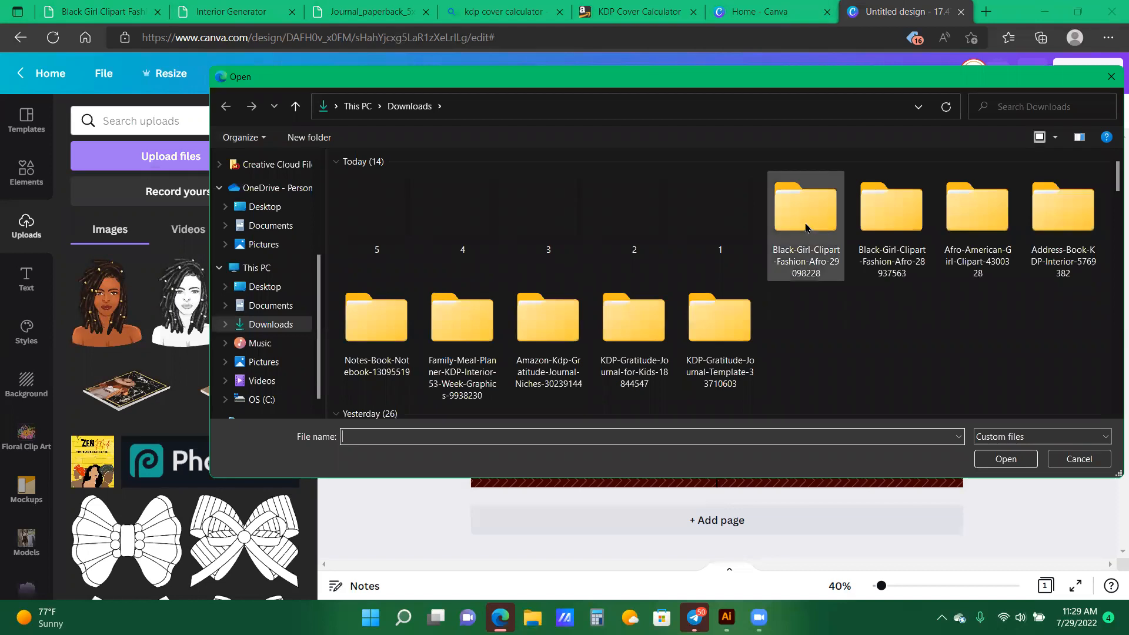
pyautogui.click(807, 228)
pyautogui.doubleClick(806, 228)
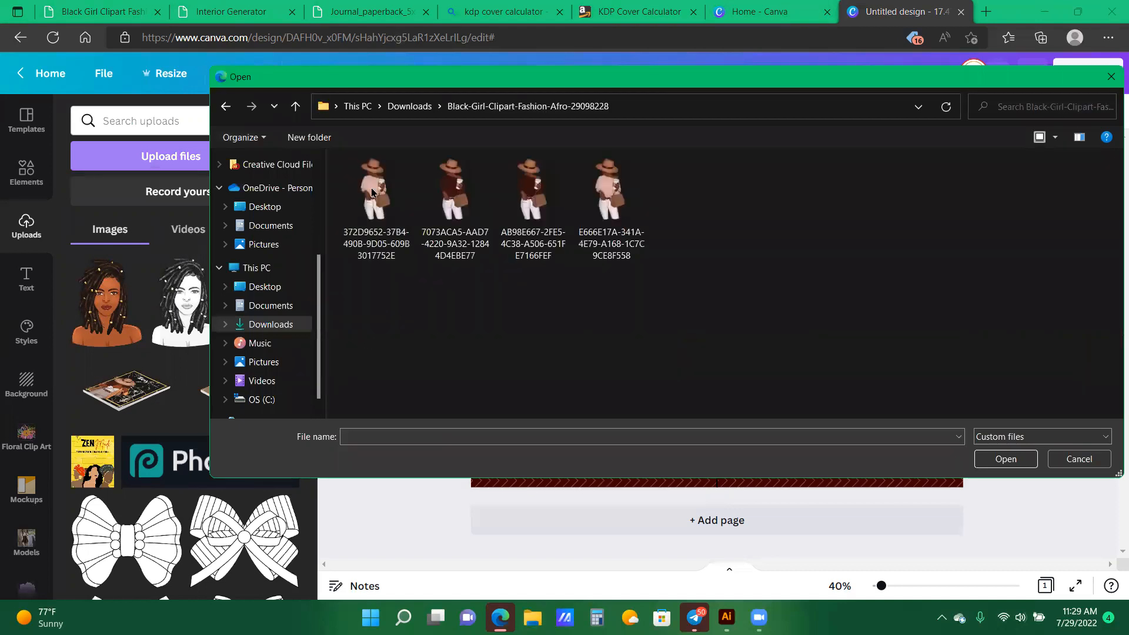
pyautogui.moveTo(373, 327); pyautogui.dragTo(632, 168)
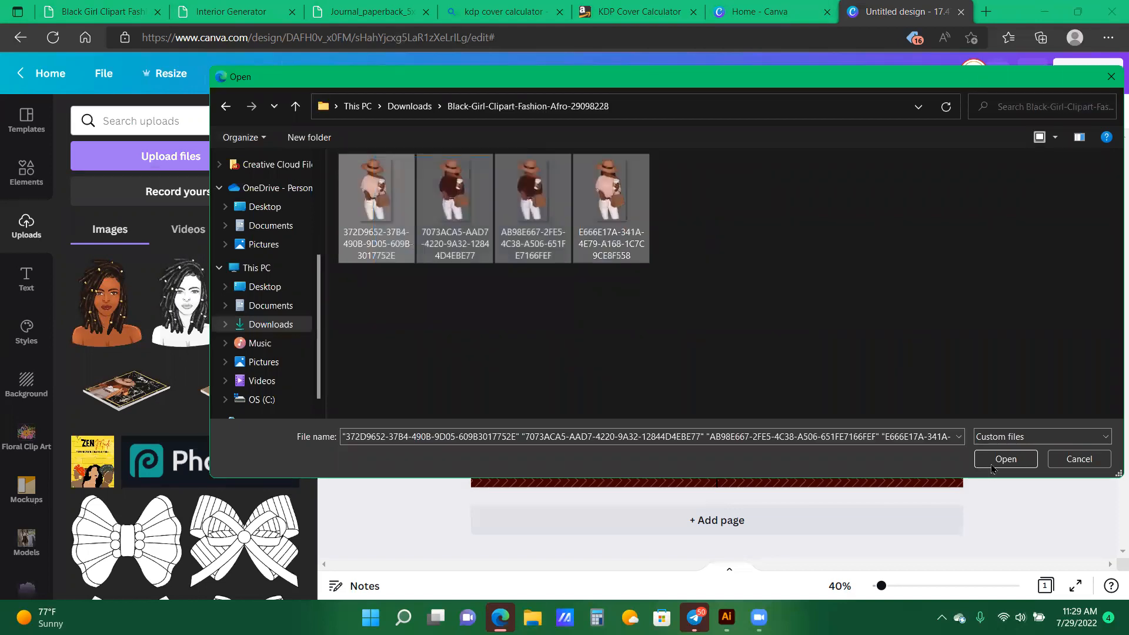
pyautogui.click(991, 465)
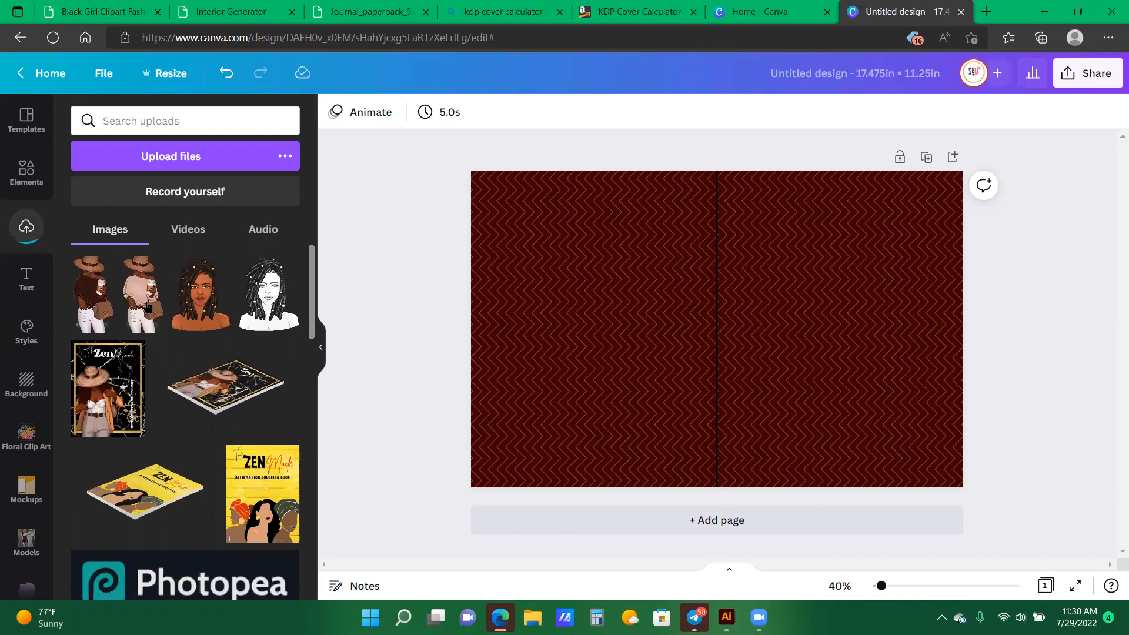
# - Add the clipart woman in the pink top, enlarge her and place her beside the centre line at the front cover's lower edge
pyautogui.hotkey('ctrl', 'v')
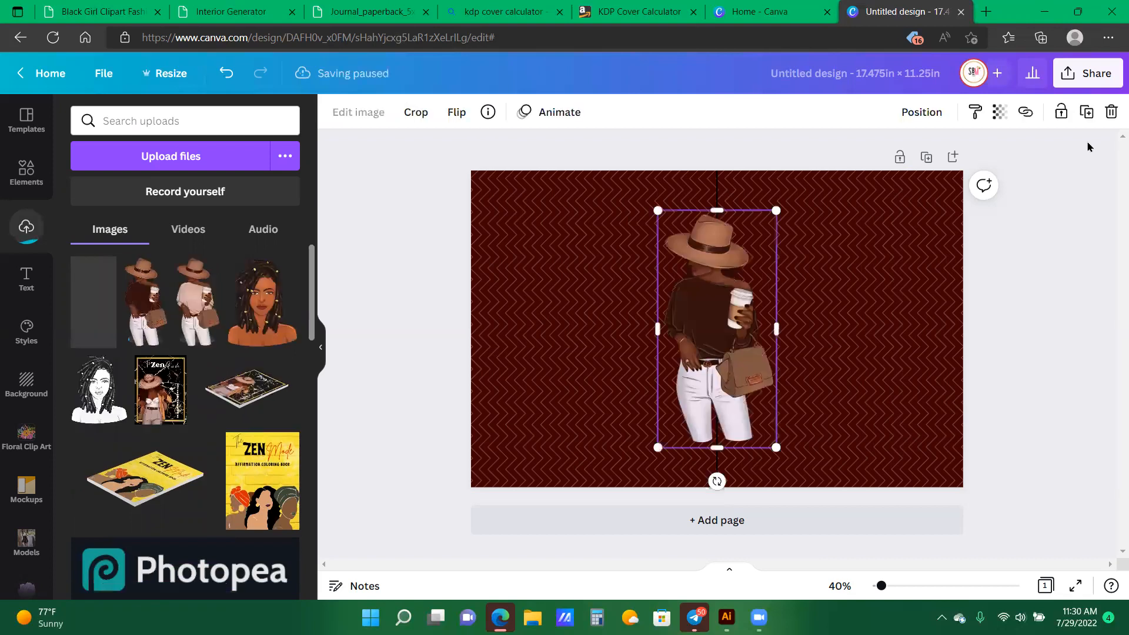
pyautogui.press('Delete')
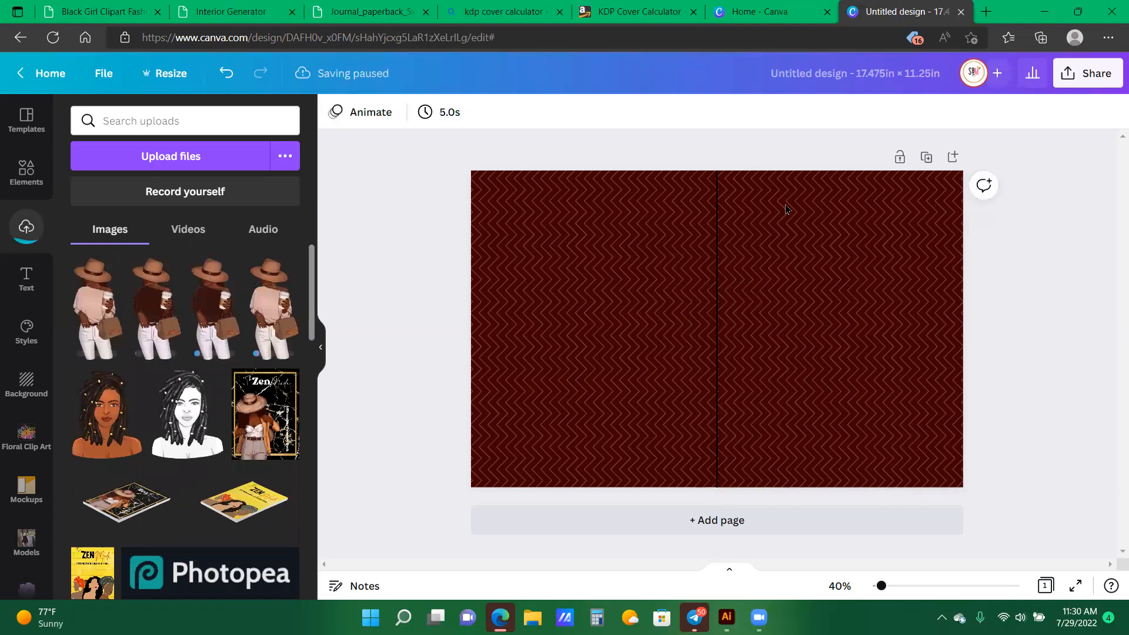
pyautogui.hotkey('ctrl', 'v')
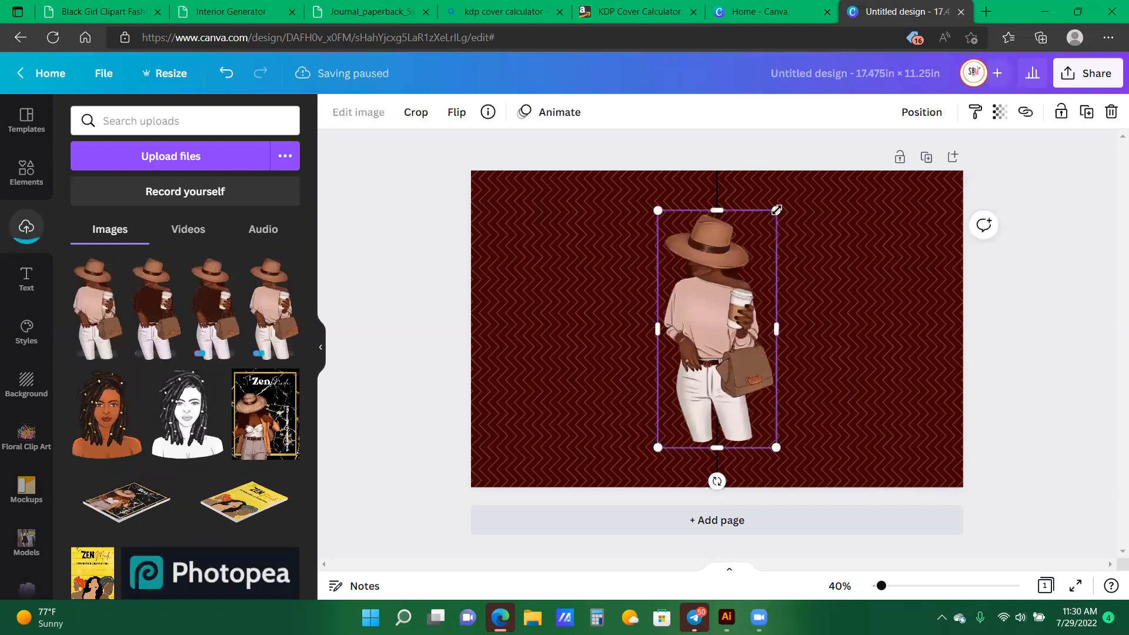
pyautogui.moveTo(776, 210); pyautogui.dragTo(789, 184)
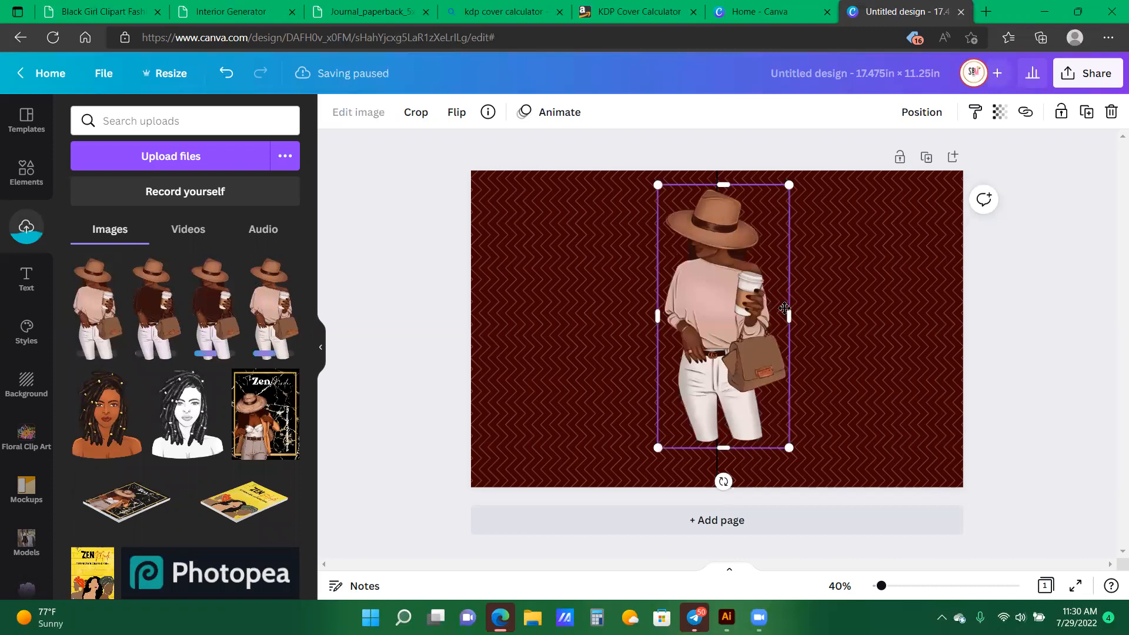
pyautogui.moveTo(680, 301); pyautogui.dragTo(762, 347)
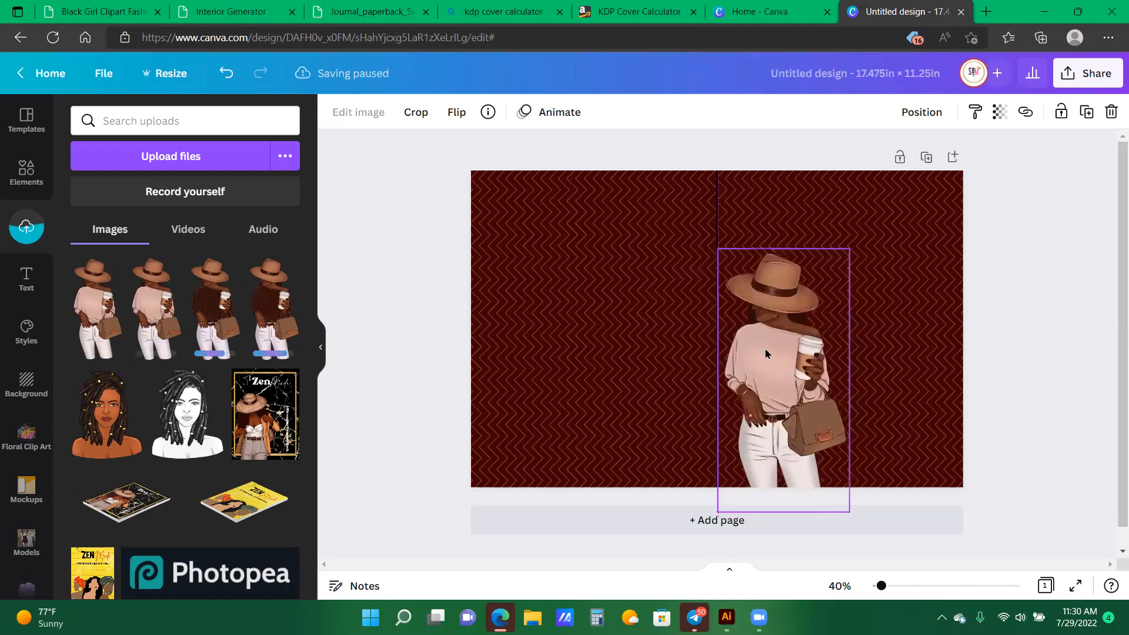
pyautogui.click(1017, 281)
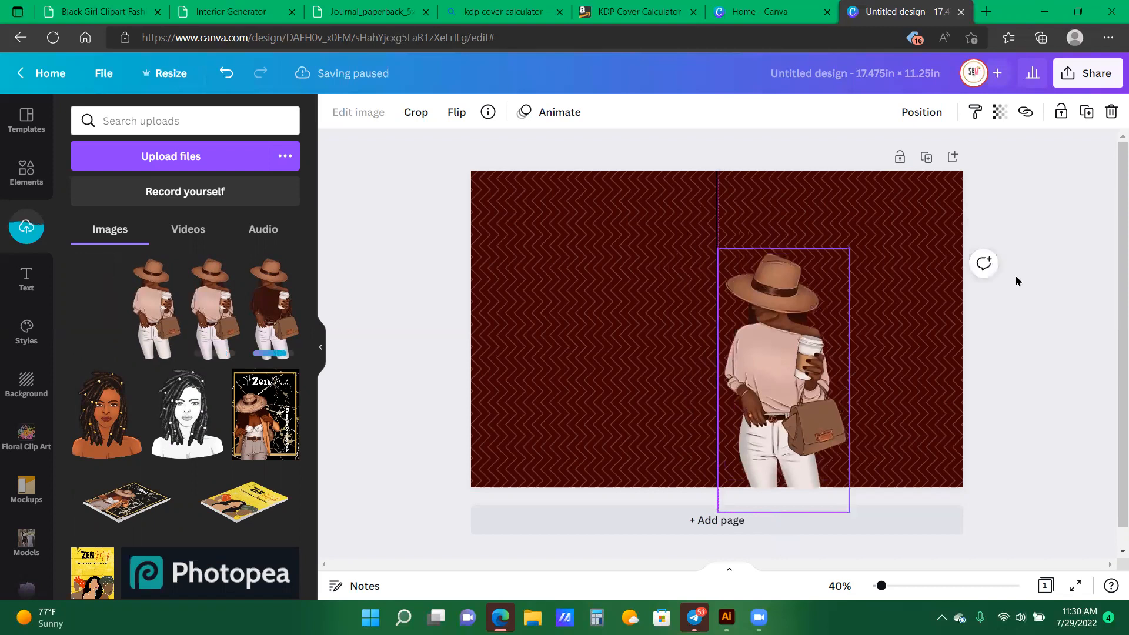
# - Change the colour of the vertical centre line to white
pyautogui.click(716, 196)
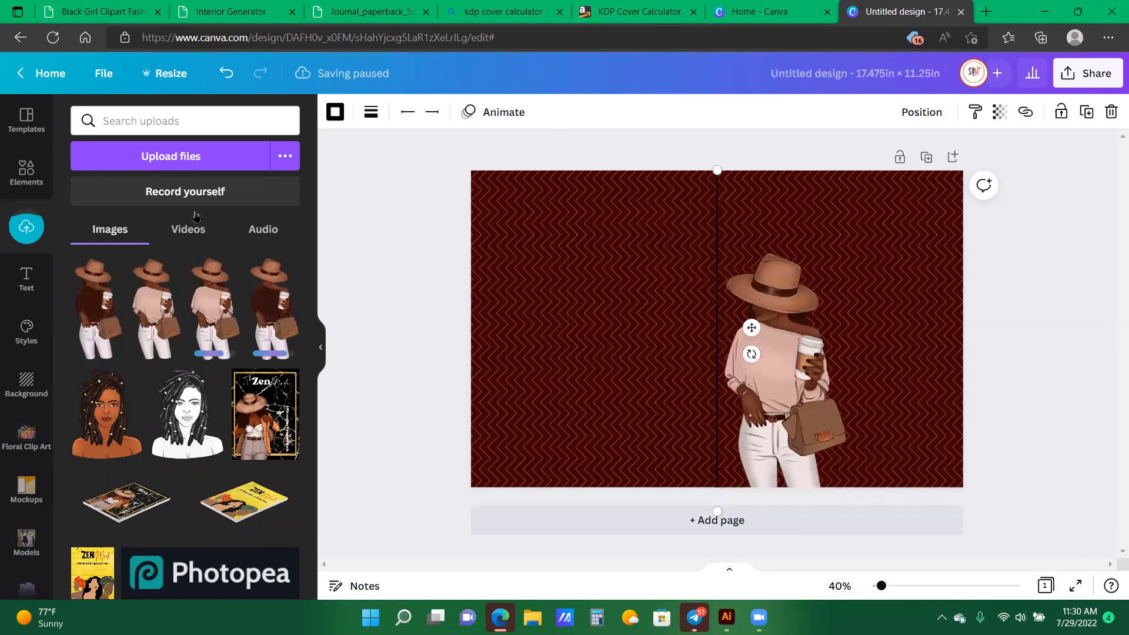
pyautogui.click(81, 449)
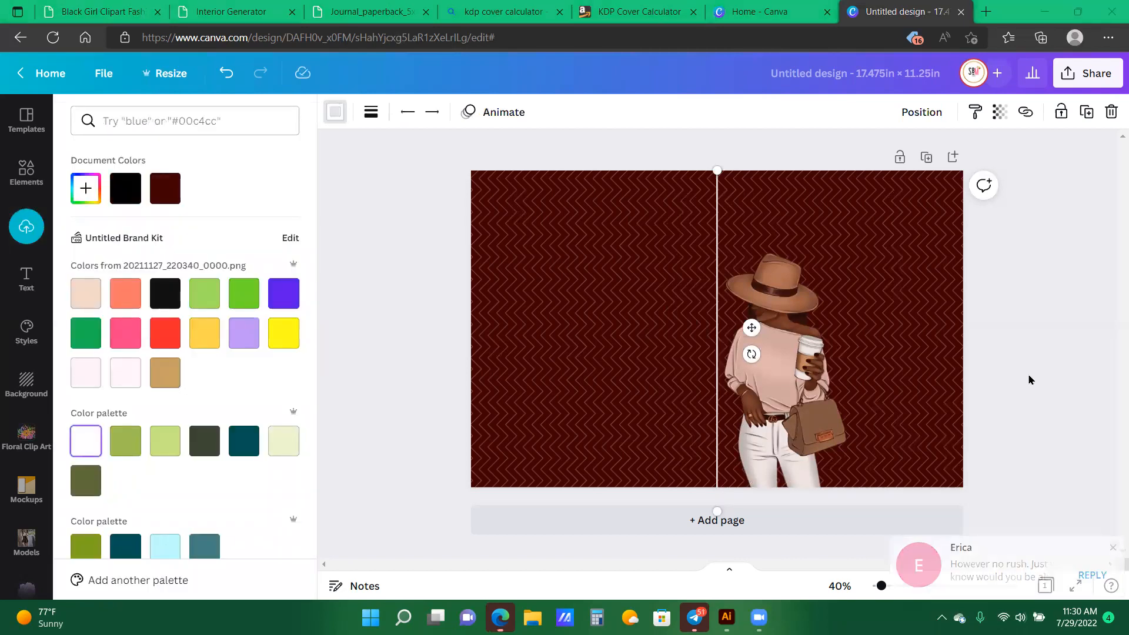
pyautogui.click(1031, 337)
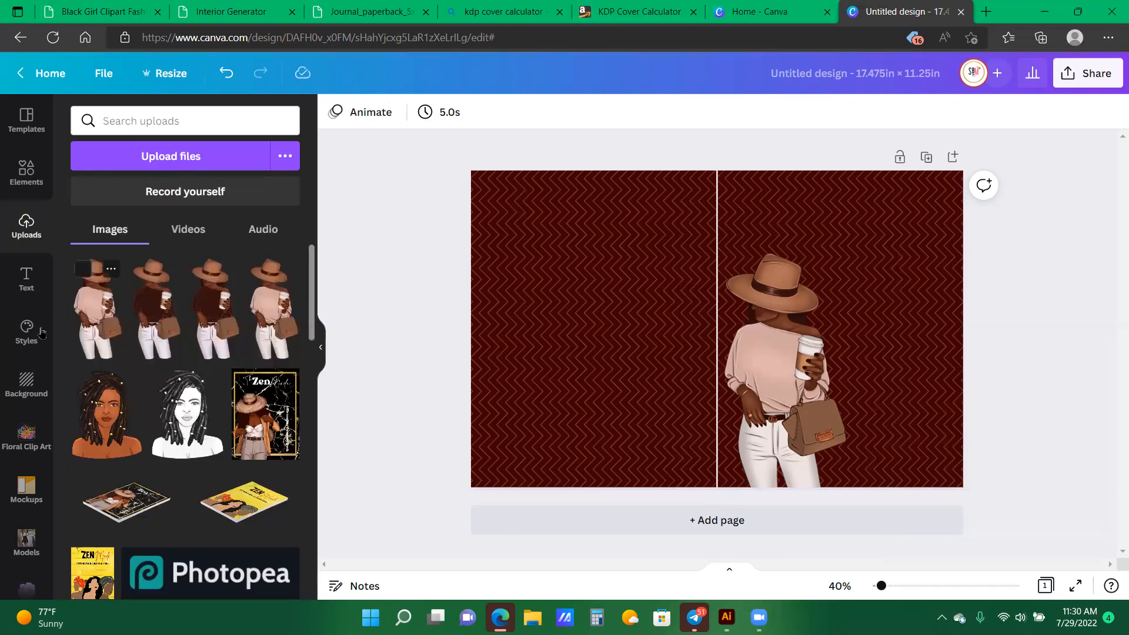
# - Search Canva's elements for "gold"
pyautogui.click(26, 175)
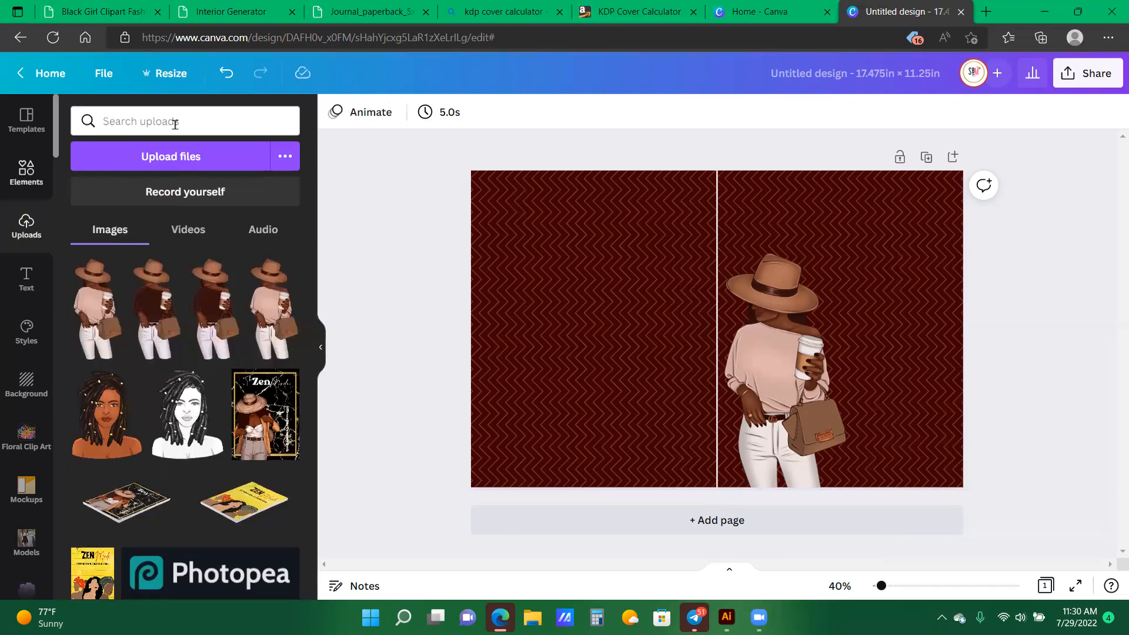
pyautogui.click(88, 121)
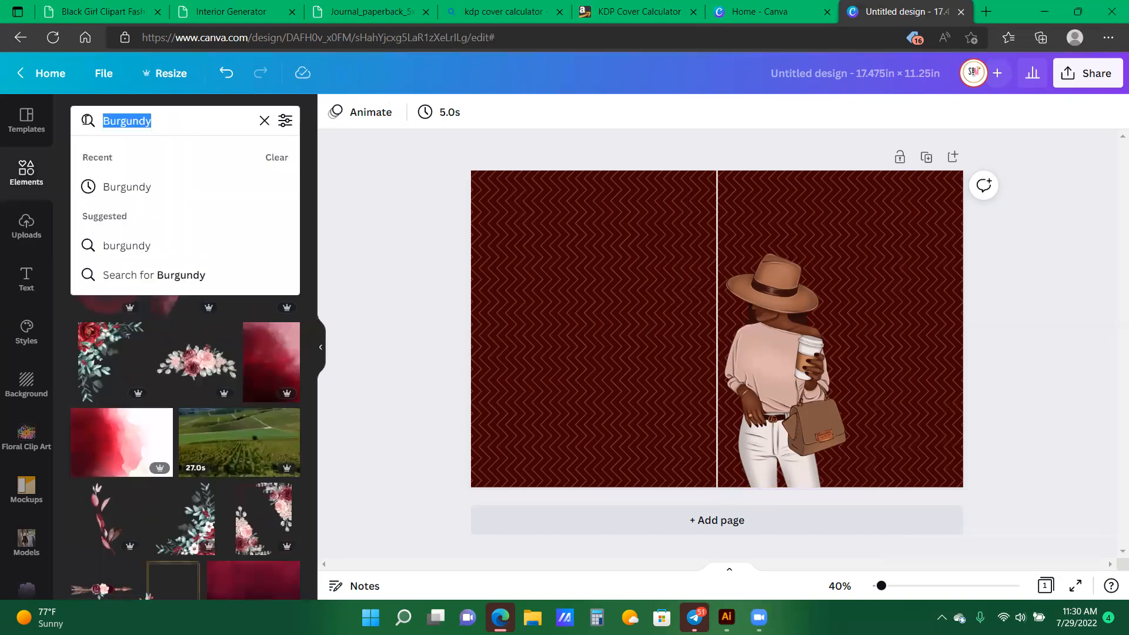
pyautogui.press('BackSpace')
pyautogui.write('gol')
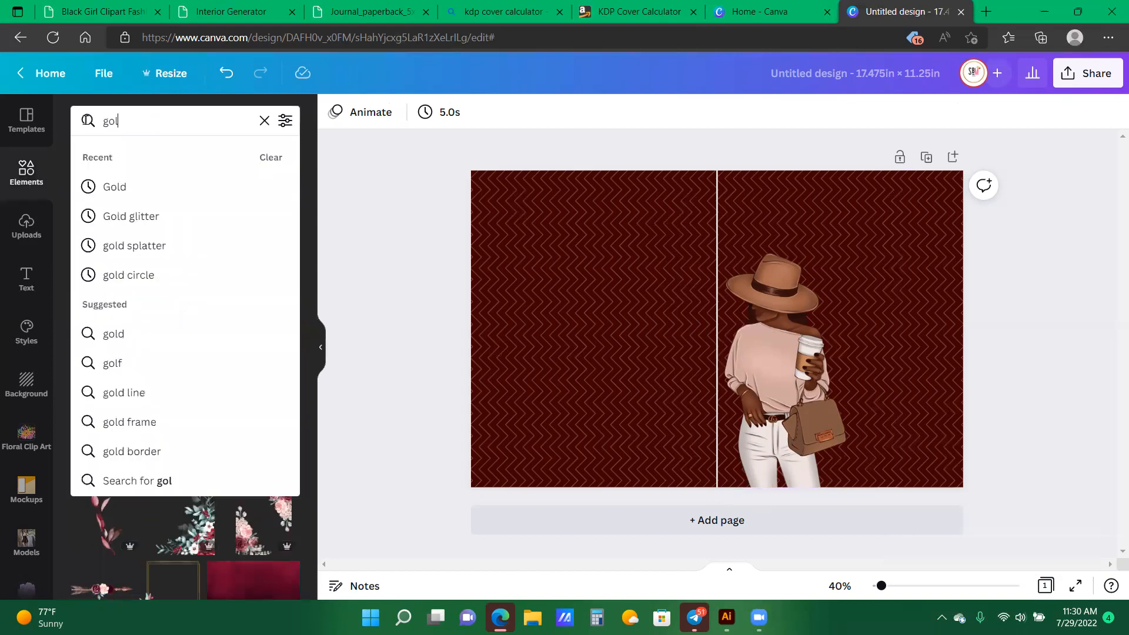
pyautogui.write('d')
pyautogui.press('Return')
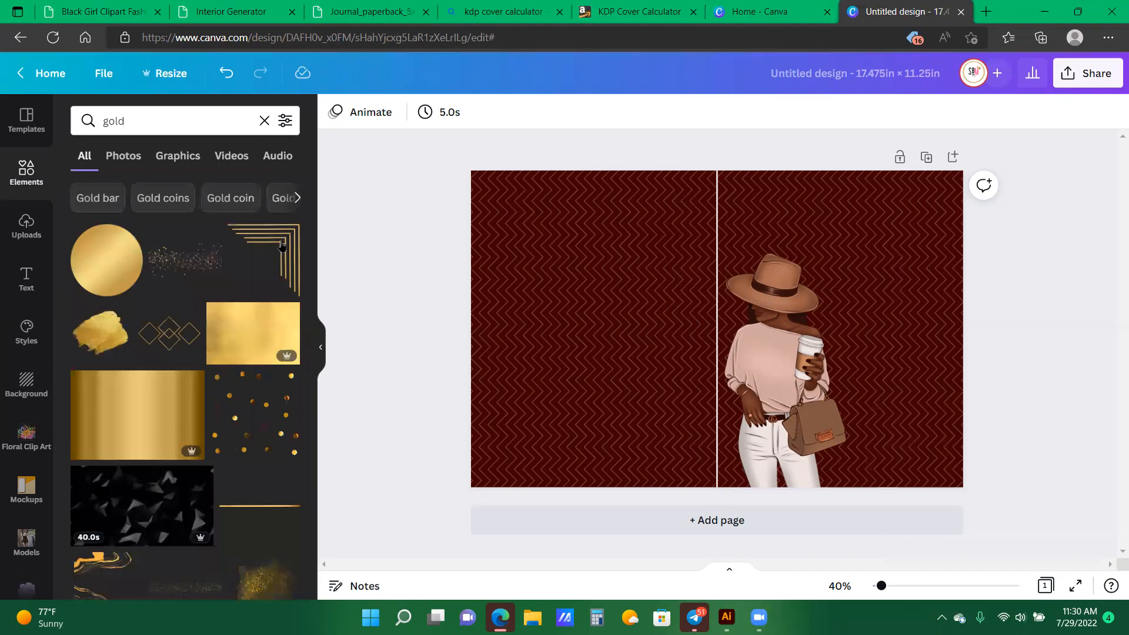
# - Add the gold corner-lines graphic, shrink it and place it in the front cover's upper-right corner
pyautogui.click(288, 235)
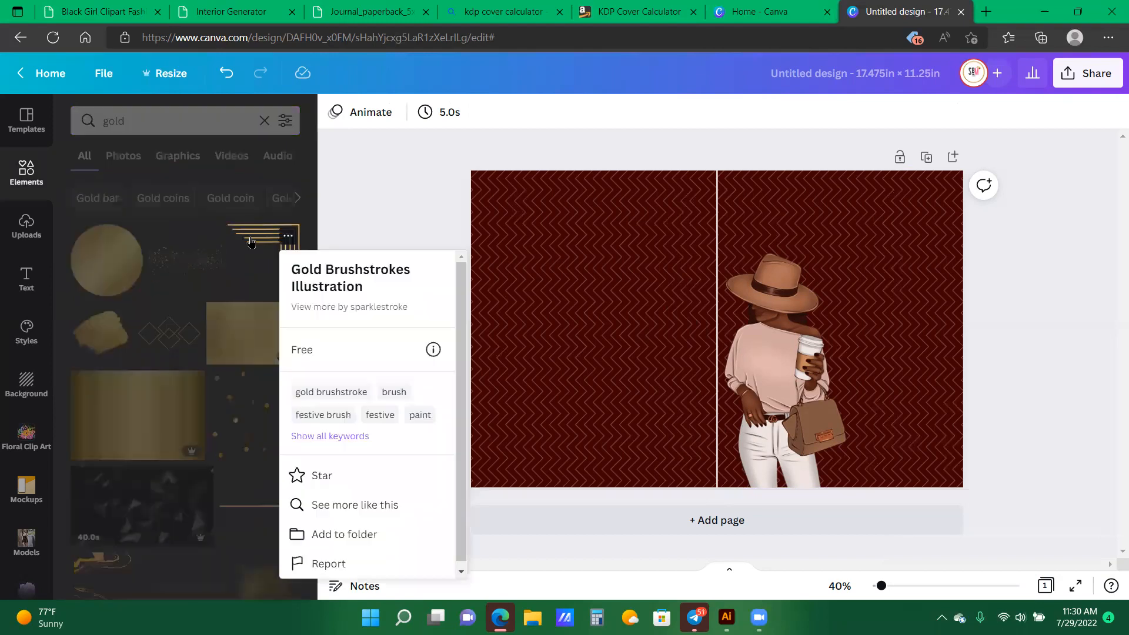
pyautogui.click(937, 265)
pyautogui.click(263, 259)
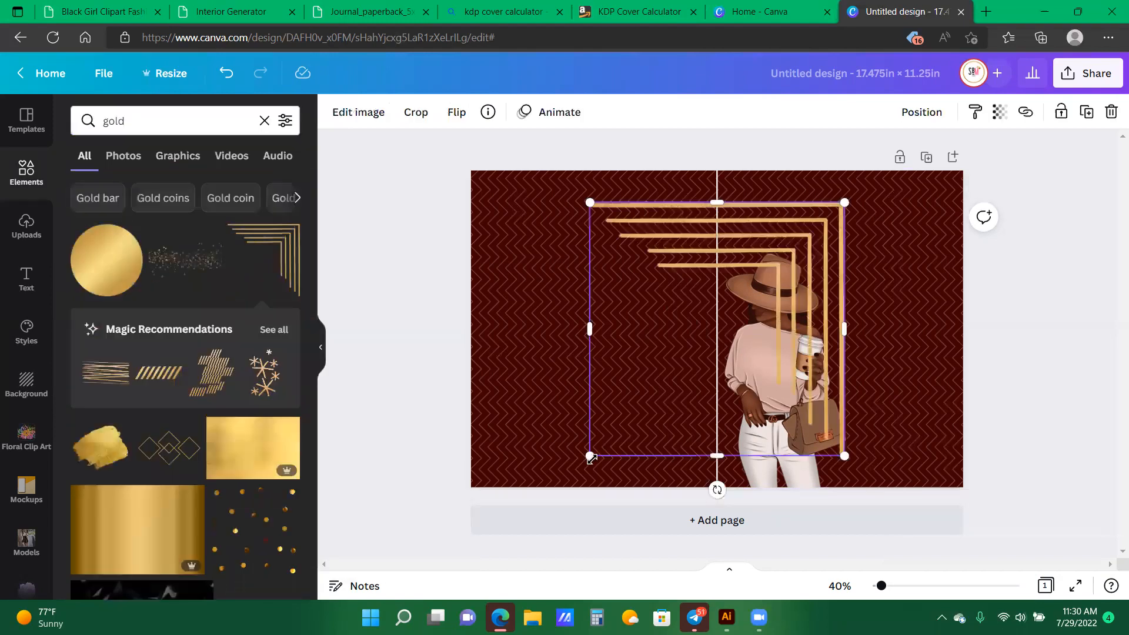
pyautogui.moveTo(591, 458); pyautogui.dragTo(680, 365)
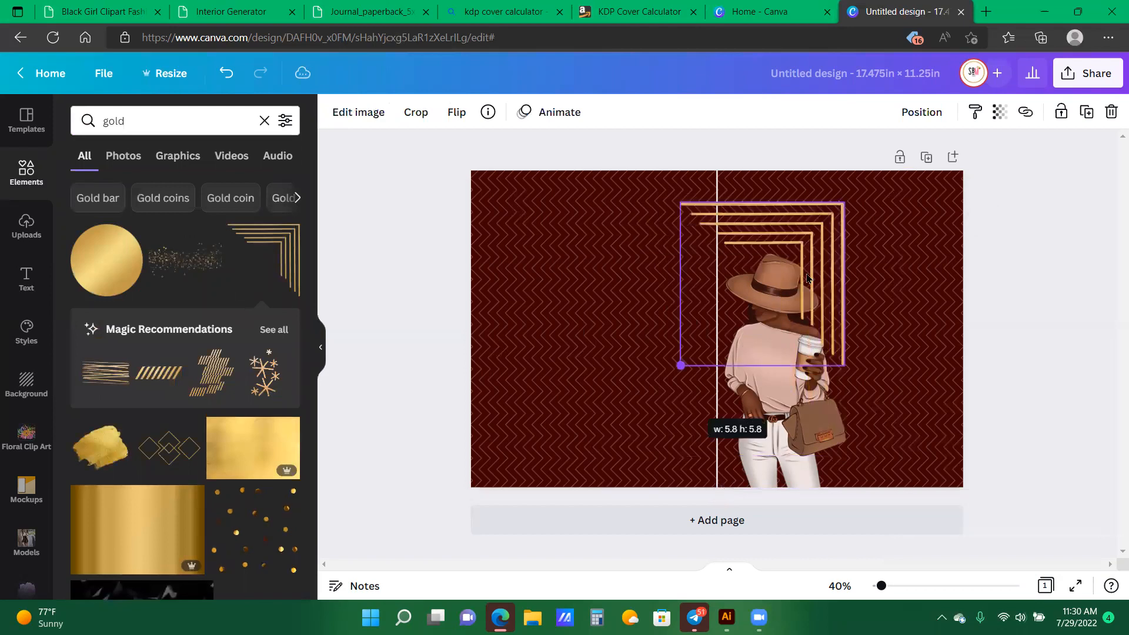
pyautogui.moveTo(816, 220); pyautogui.dragTo(924, 197)
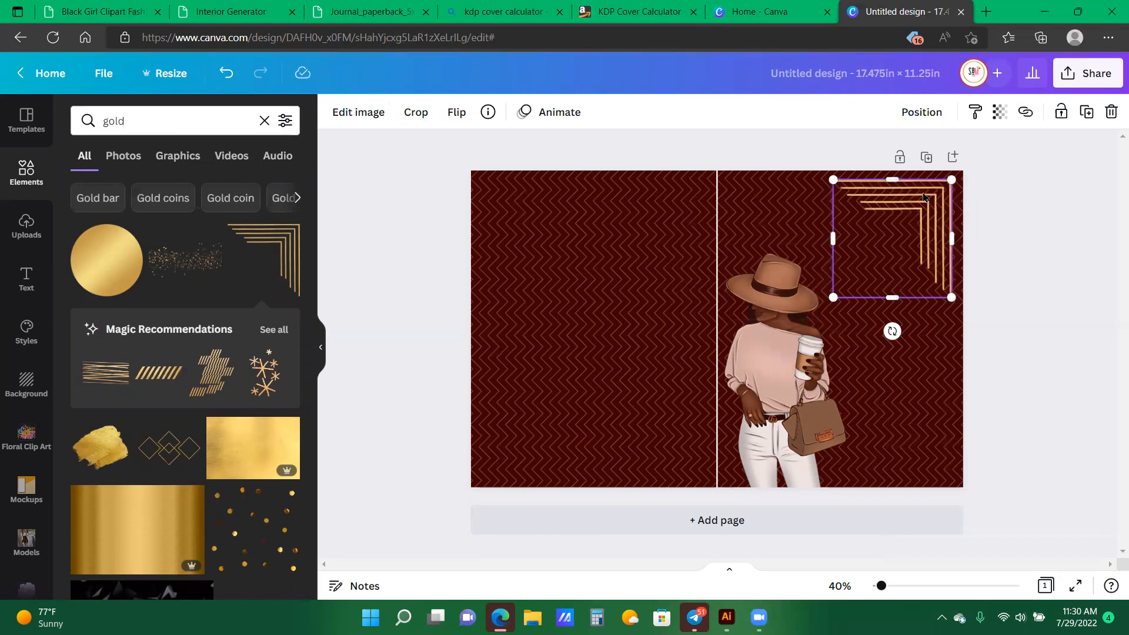
pyautogui.press('Escape')
# - Duplicate the gold corner graphic into the back cover's lower-left corner and flip the copy horizontally and vertically
pyautogui.click(924, 228)
pyautogui.moveTo(730, 336); pyautogui.dragTo(546, 417)
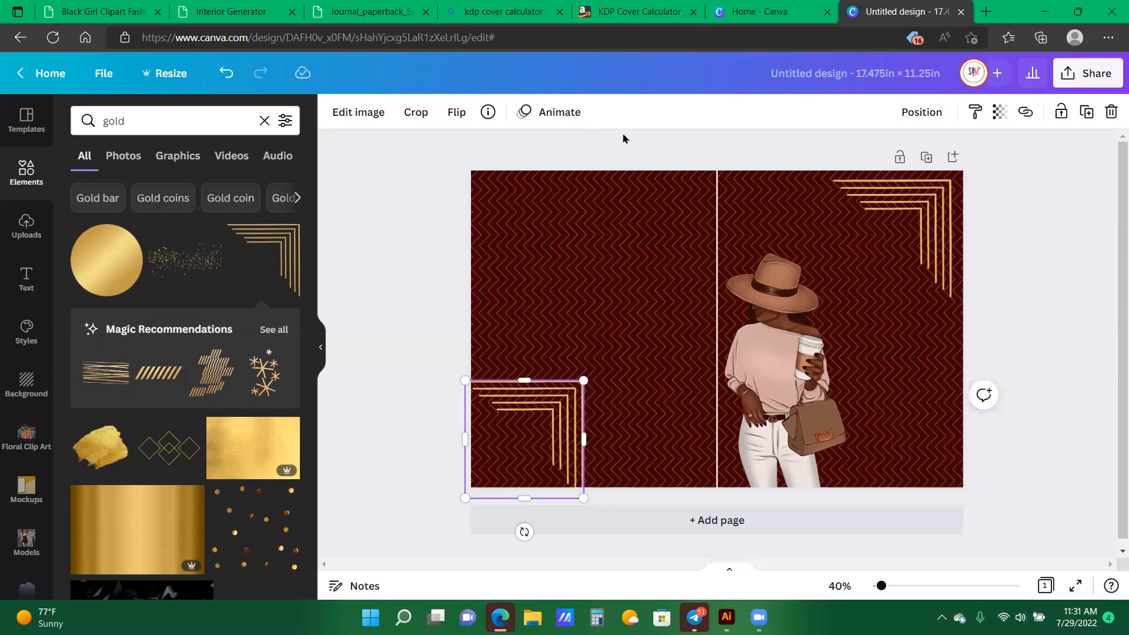
pyautogui.click(455, 113)
pyautogui.click(488, 154)
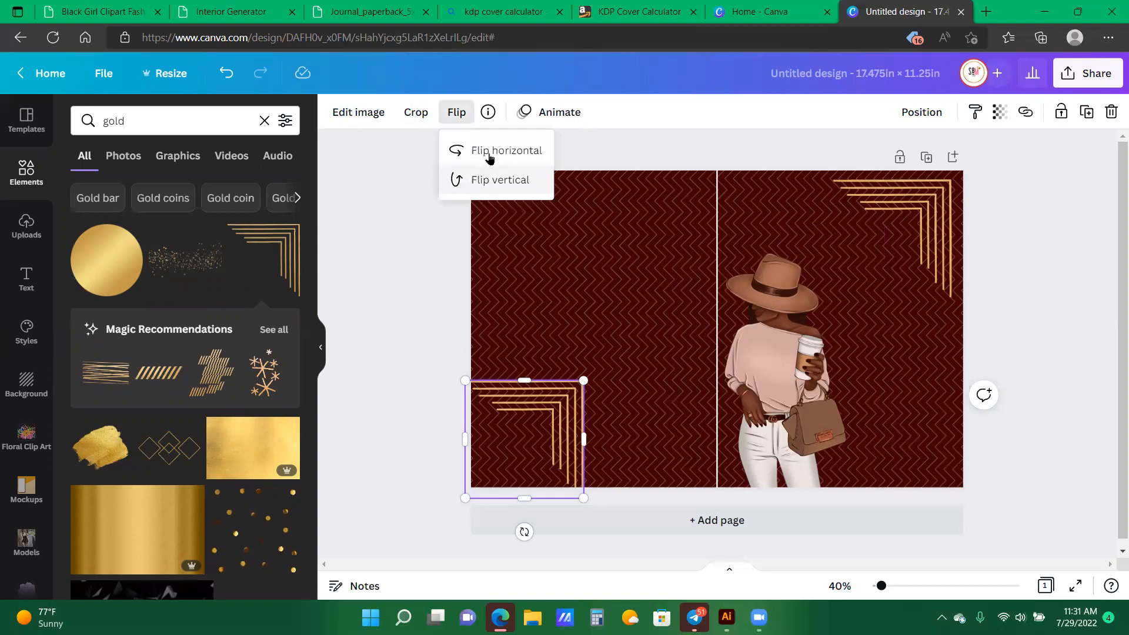
pyautogui.click(503, 184)
pyautogui.click(489, 478)
pyautogui.moveTo(494, 463); pyautogui.dragTo(500, 445)
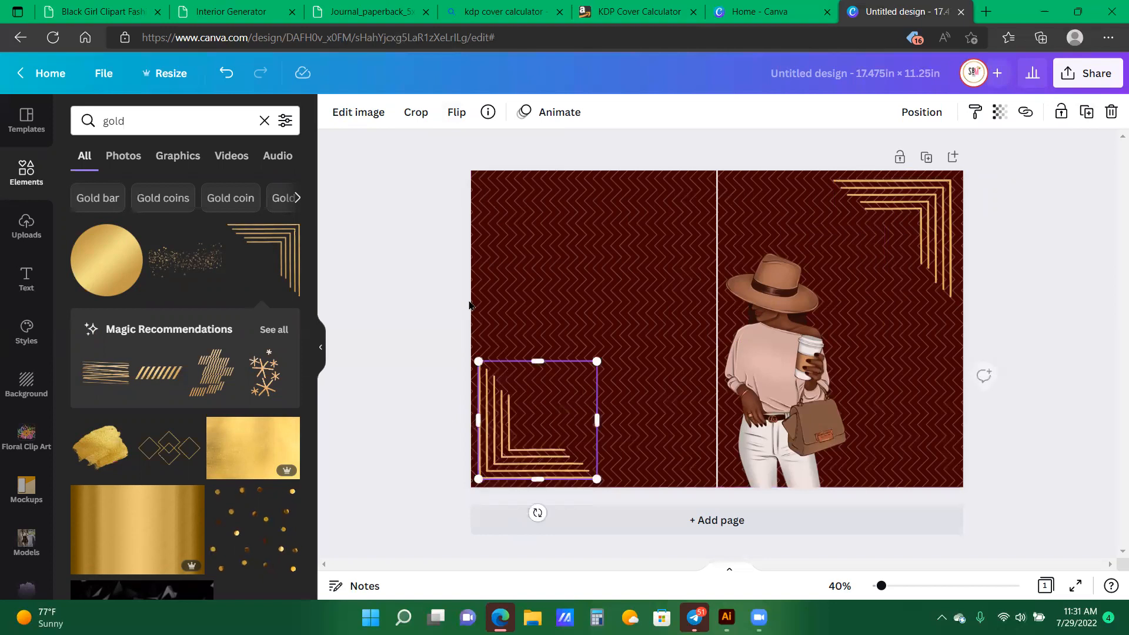
pyautogui.click(1071, 244)
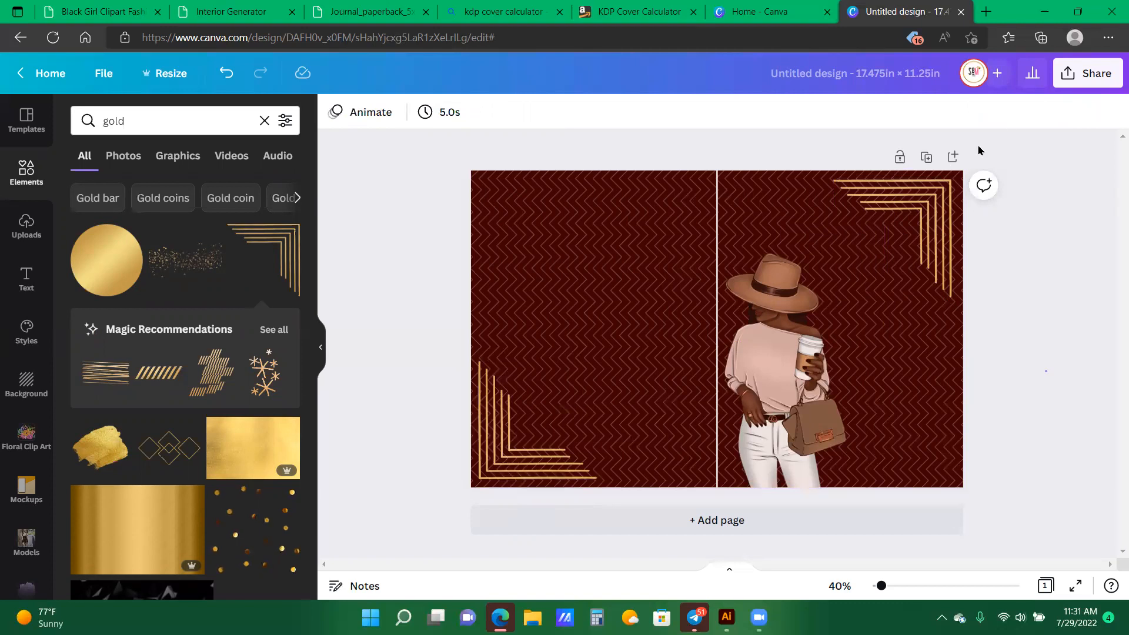
# - Shrink the front cover's gold corner graphic further and delete the larger copy on the back cover
pyautogui.click(868, 292)
pyautogui.moveTo(863, 265); pyautogui.dragTo(867, 264)
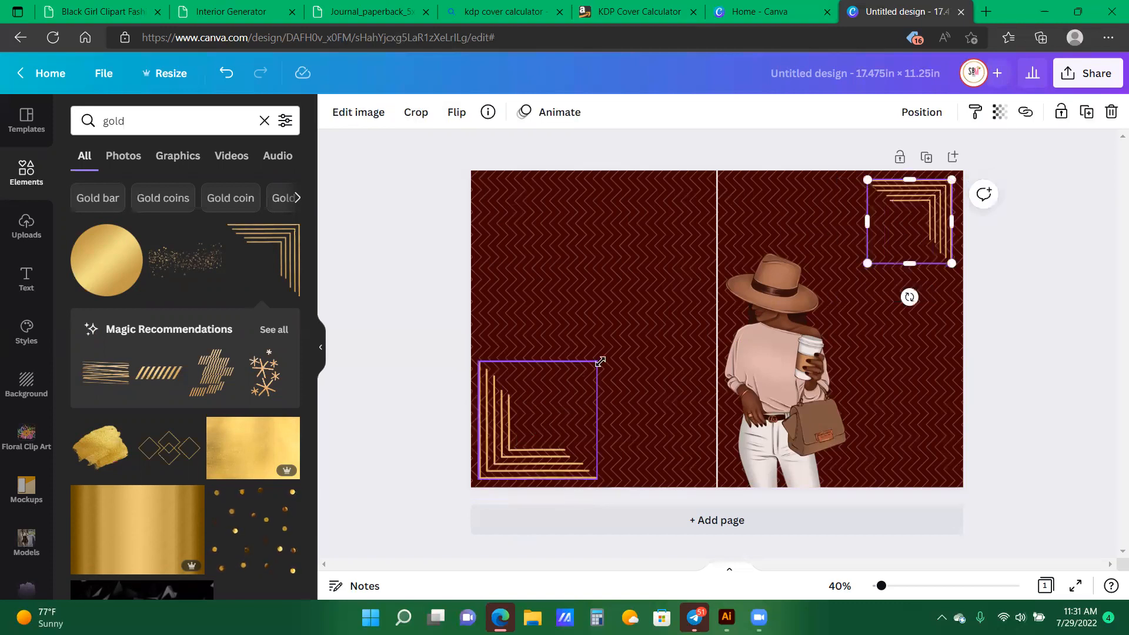
pyautogui.click(599, 361)
pyautogui.press('Delete')
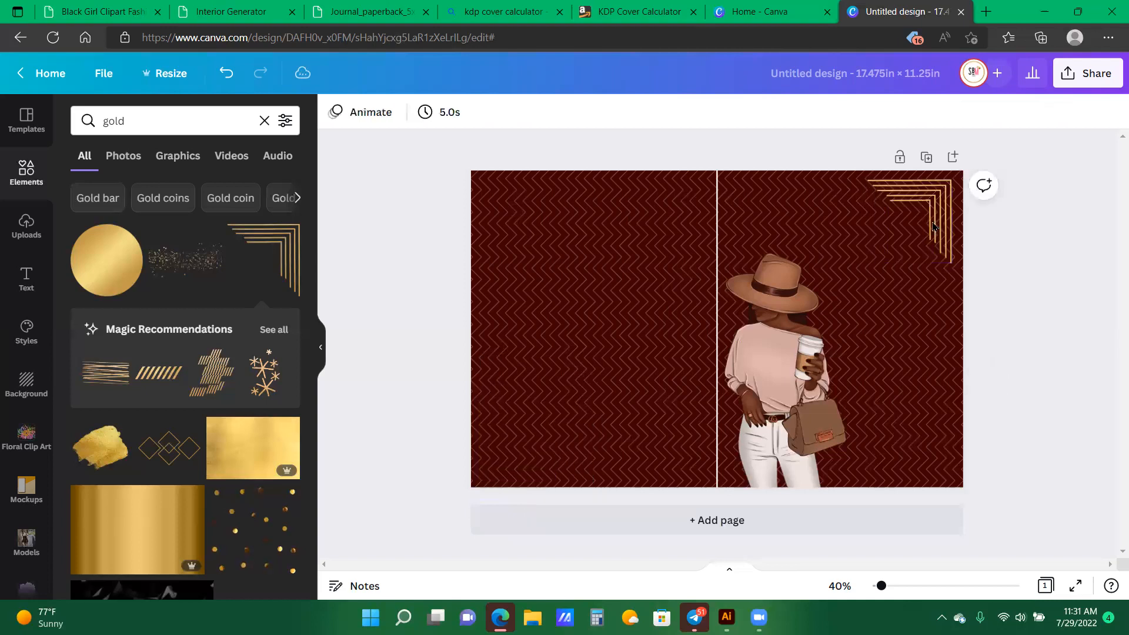
# - Place a copy of the smaller gold corner graphic in the back cover's lower-left corner, flipped horizontally and vertically
pyautogui.click(873, 260)
pyautogui.moveTo(873, 259)
pyautogui.mouseDown()
pyautogui.moveTo(920, 241)
pyautogui.moveTo(873, 268)
pyautogui.mouseUp()
pyautogui.moveTo(508, 427); pyautogui.dragTo(528, 426)
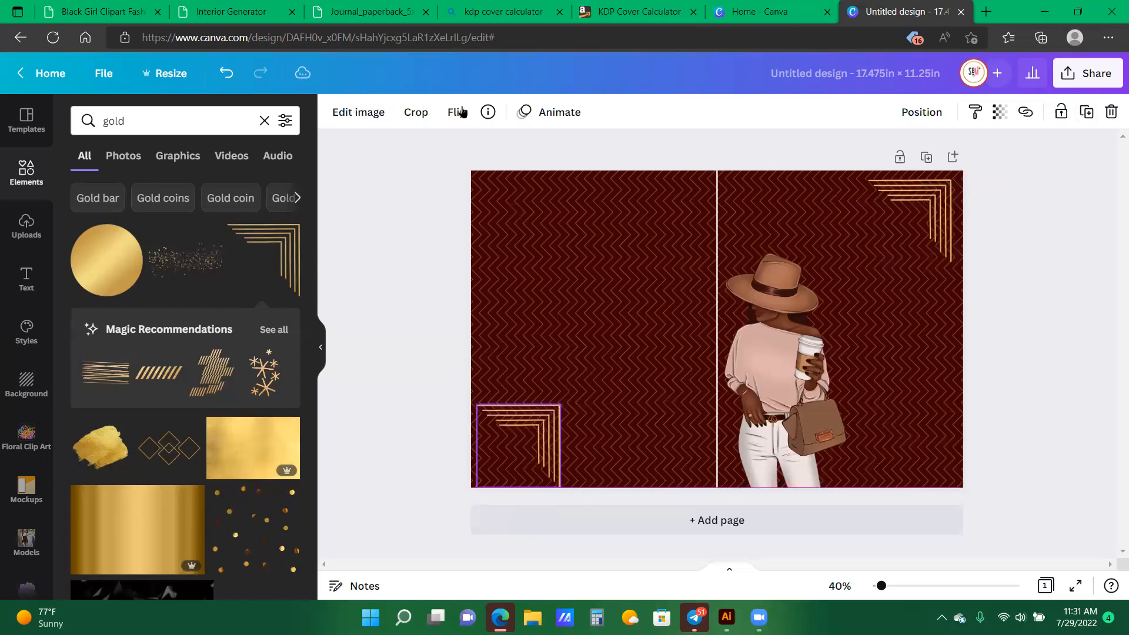
pyautogui.click(457, 112)
pyautogui.click(468, 158)
pyautogui.click(476, 180)
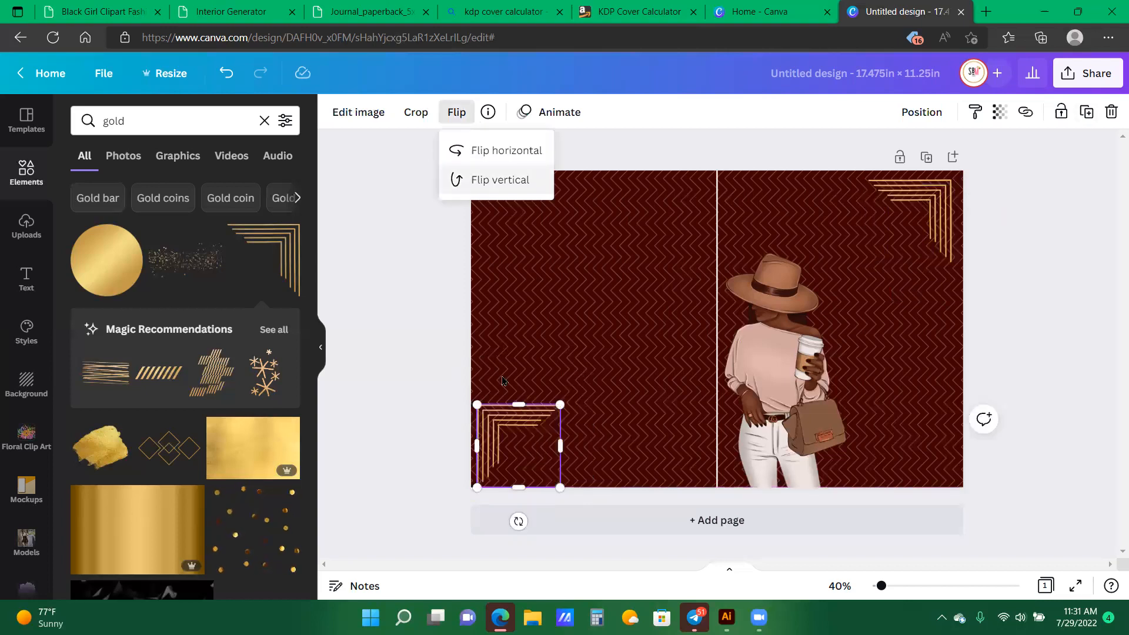
pyautogui.moveTo(507, 448); pyautogui.dragTo(504, 442)
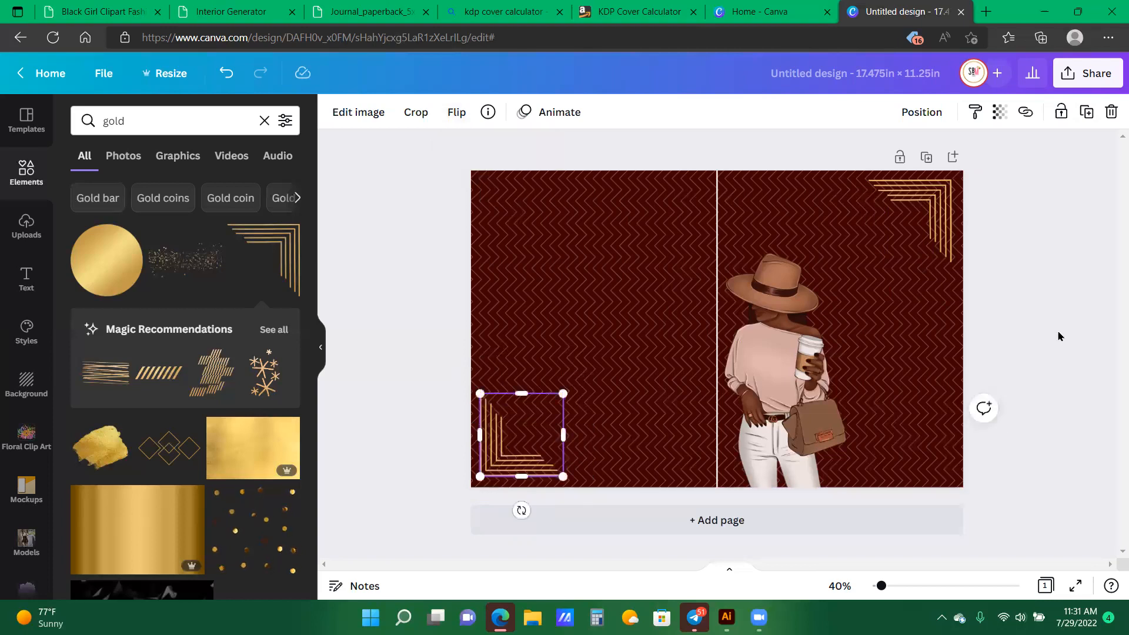
# - Add a subheading text box reading "Daily Planner" to the cover
pyautogui.click(1058, 336)
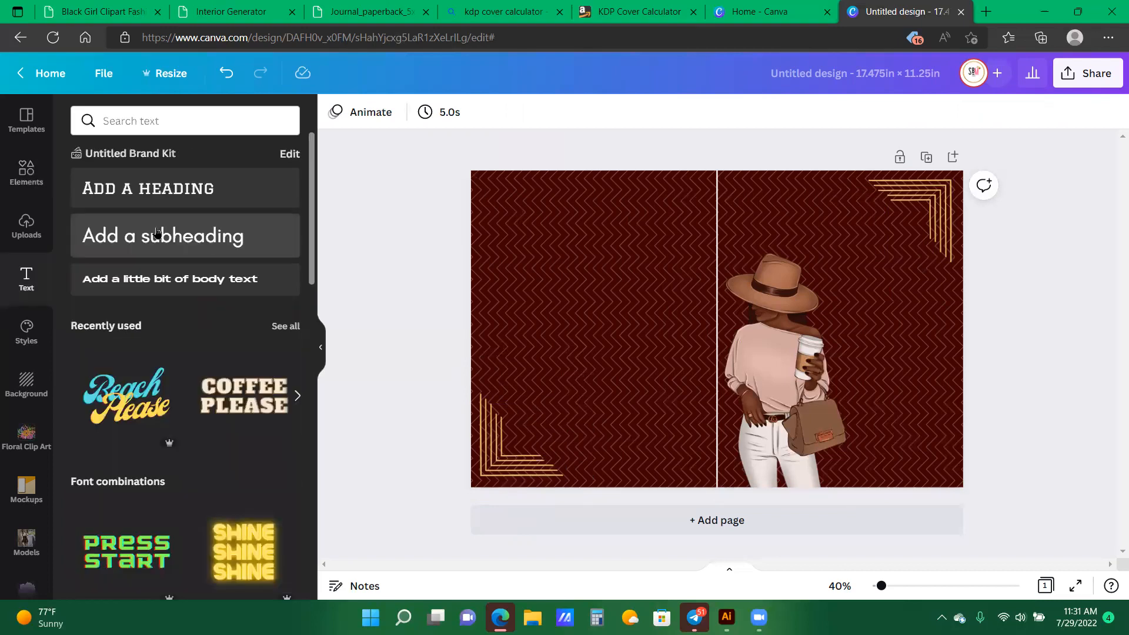
pyautogui.click(157, 233)
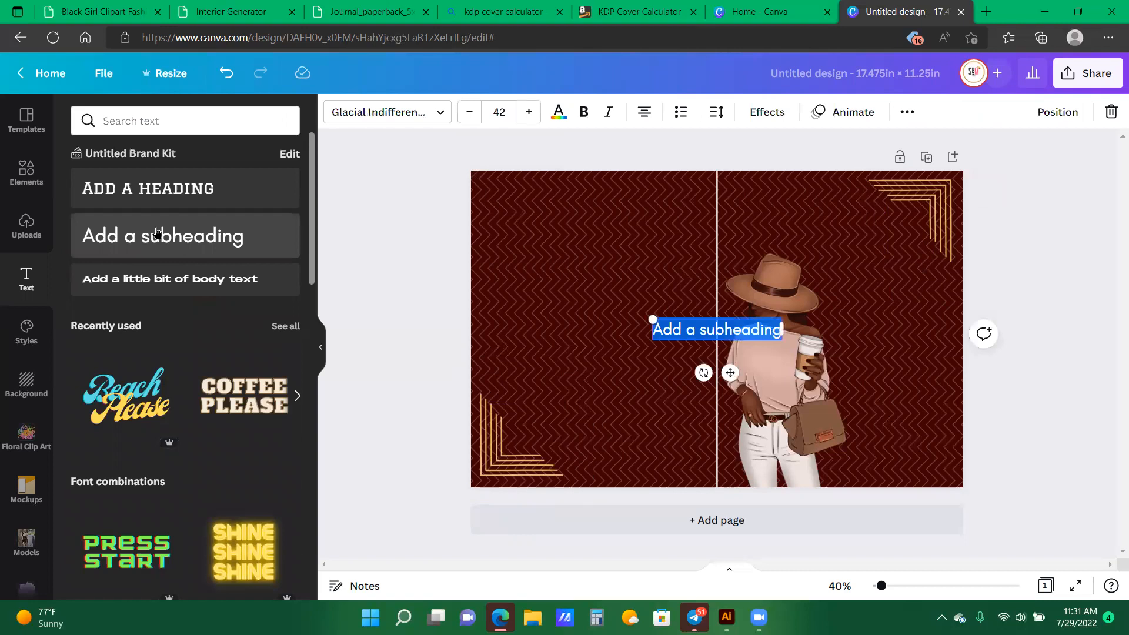
pyautogui.write('Daily F')
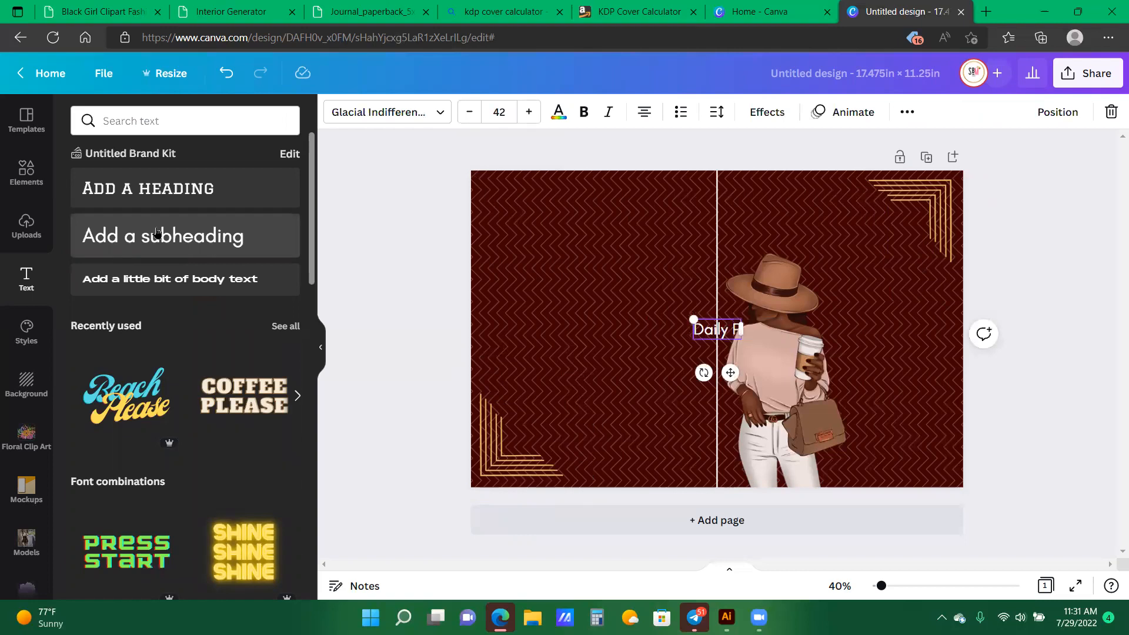
pyautogui.press('BackSpace')
pyautogui.write('Planner')
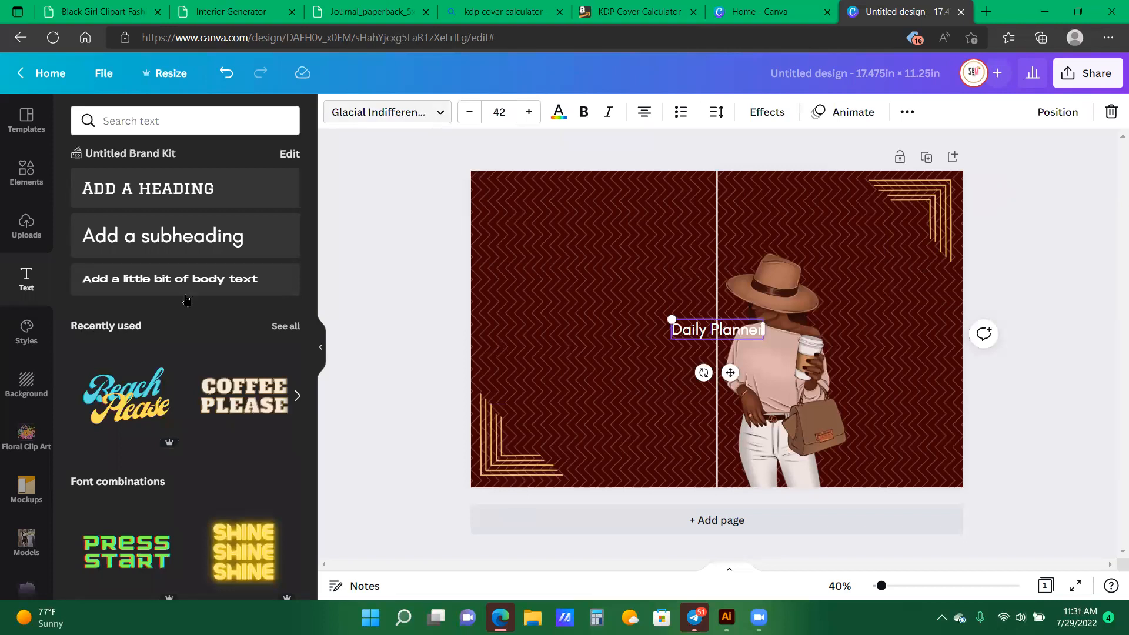
# - Change the "Daily Planner" title's font to Brightwall and enlarge the text
pyautogui.click(138, 277)
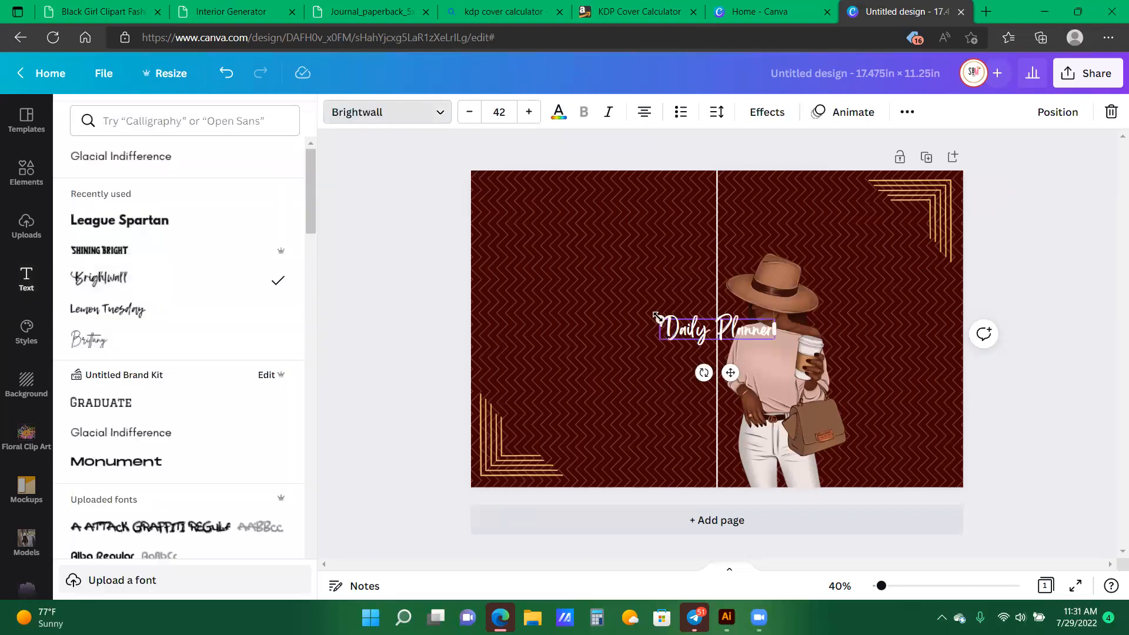
pyautogui.moveTo(549, 275); pyautogui.dragTo(538, 298)
pyautogui.click(1046, 370)
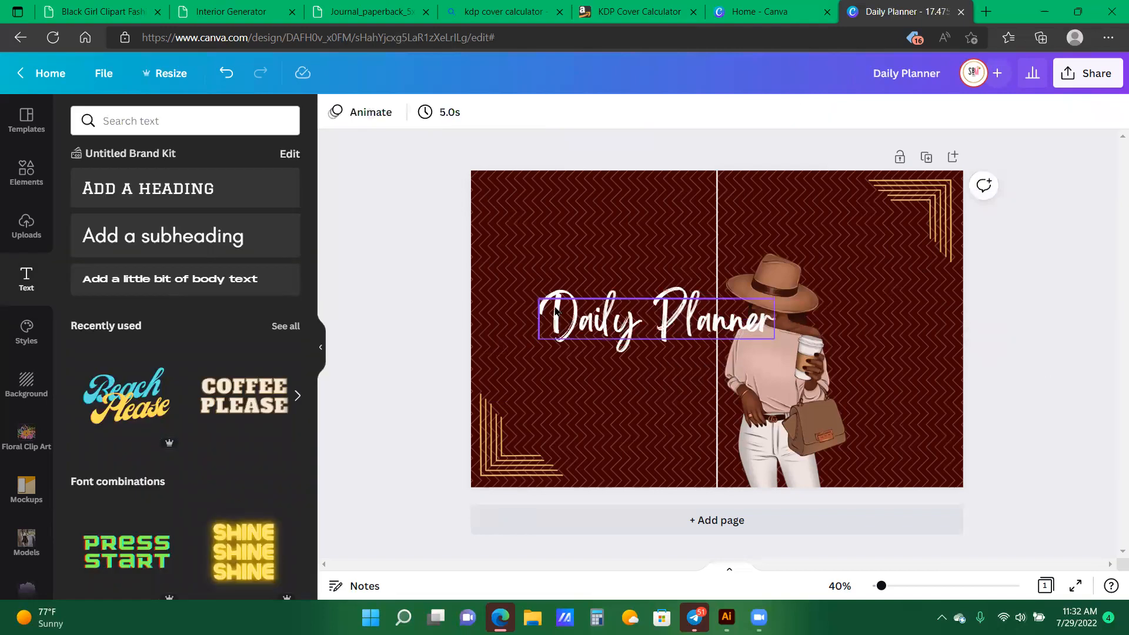
# - Shrink the "Daily Planner" title to about size 68.9 and place it above the woman's hat on the front cover
pyautogui.click(536, 300)
pyautogui.moveTo(714, 277); pyautogui.dragTo(731, 218)
pyautogui.moveTo(855, 241)
pyautogui.mouseDown()
pyautogui.moveTo(845, 233)
pyautogui.moveTo(850, 241)
pyautogui.mouseUp()
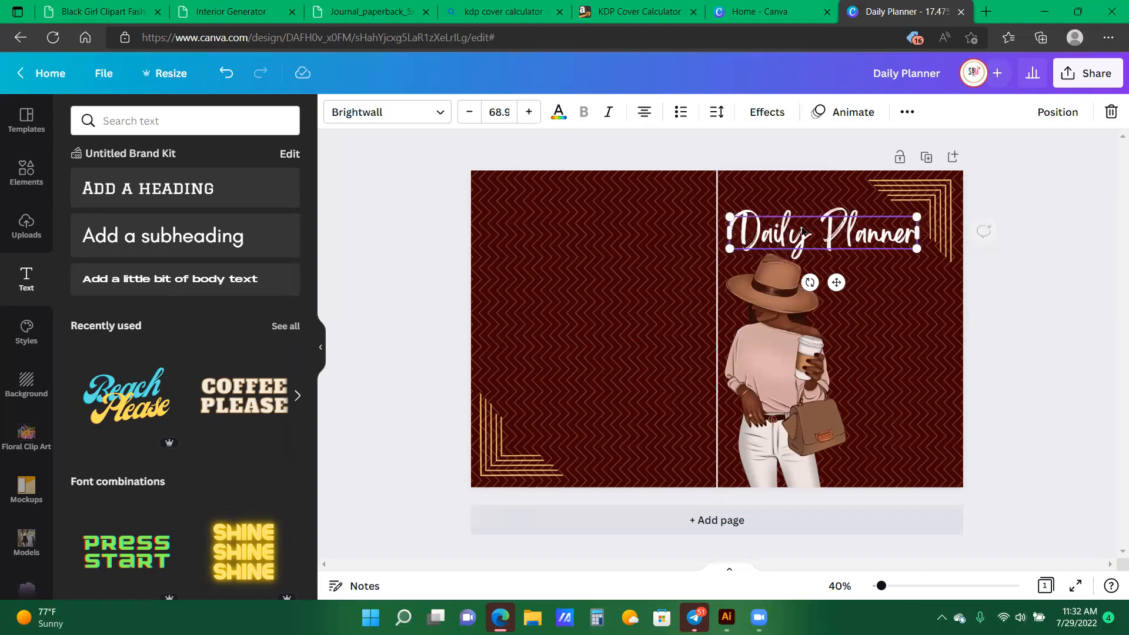
pyautogui.click(783, 202)
pyautogui.click(813, 245)
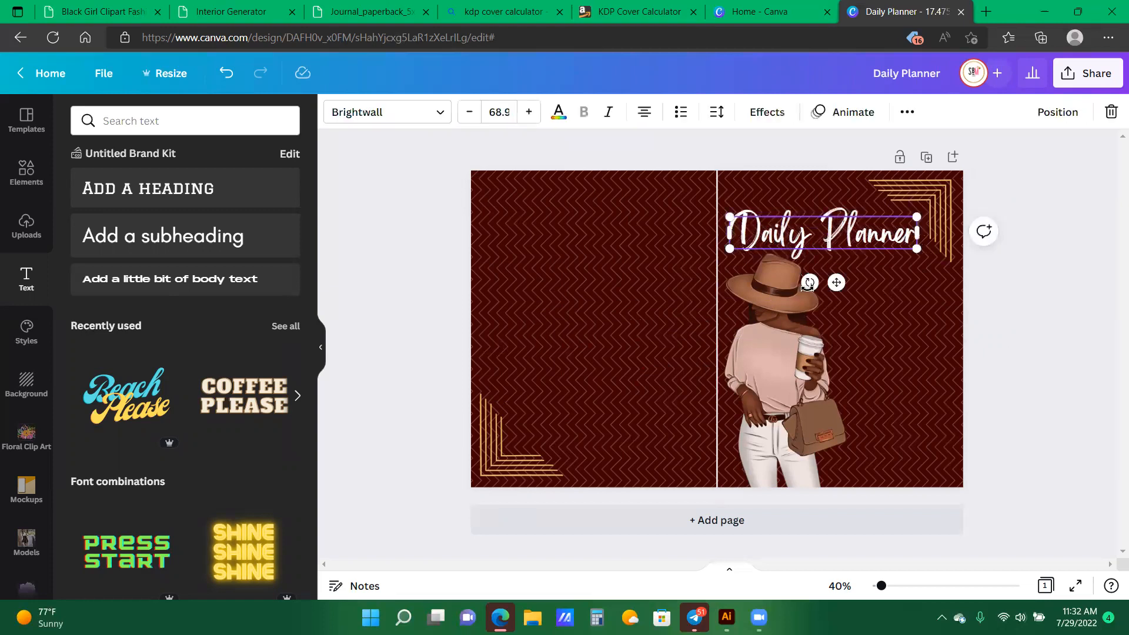
# - Rotate the "Daily Planner" title 90°, place it vertically beside the woman and enlarge it to about size 89.3
pyautogui.moveTo(789, 286); pyautogui.dragTo(732, 220)
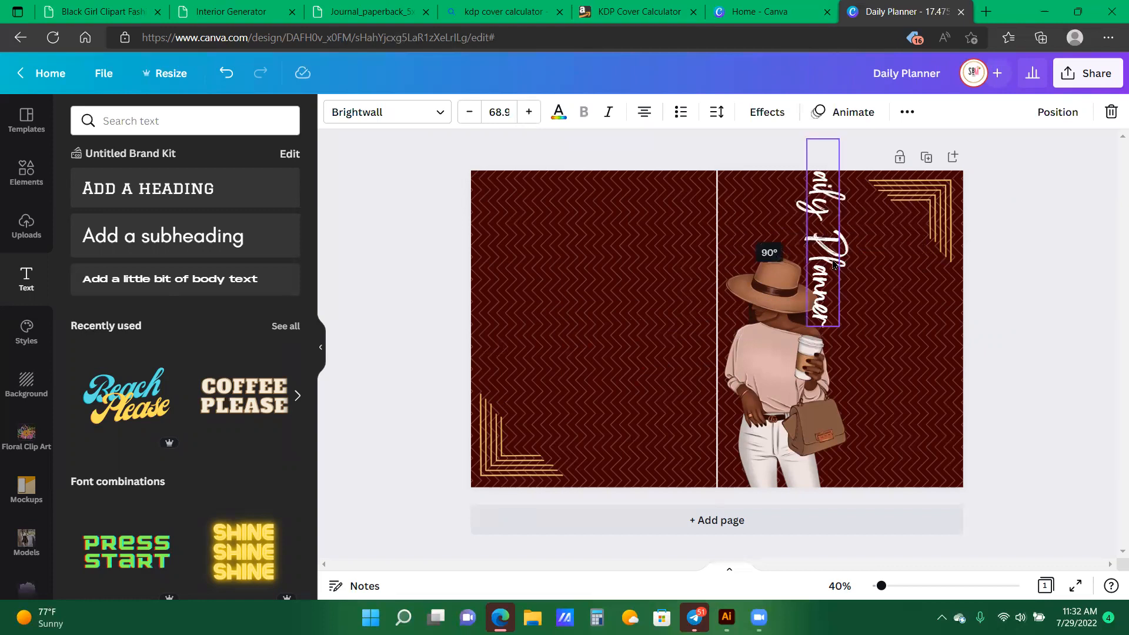
pyautogui.moveTo(880, 383); pyautogui.dragTo(892, 407)
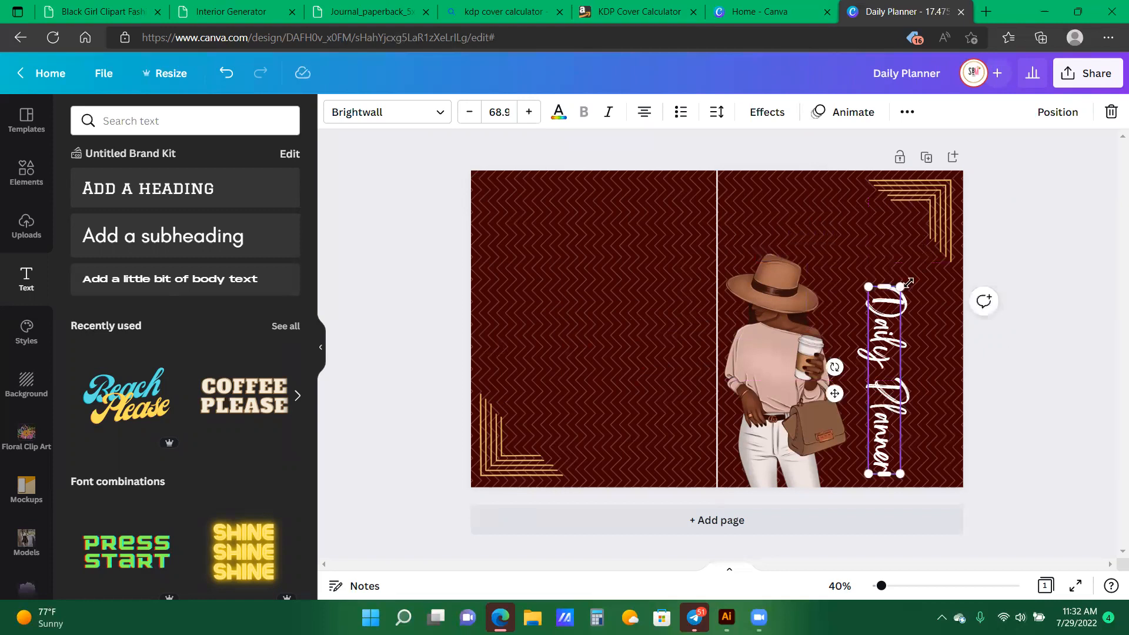
pyautogui.moveTo(903, 283); pyautogui.dragTo(937, 237)
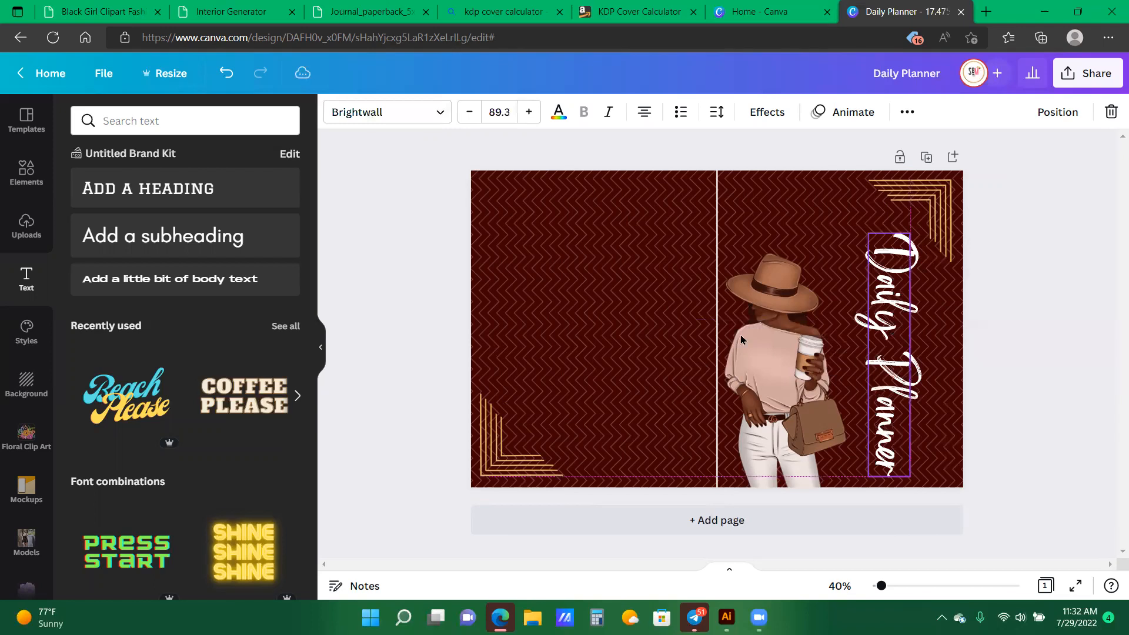
# - Enlarge the woman clipart slightly so it fills more of the front cover beside the title
pyautogui.click(815, 301)
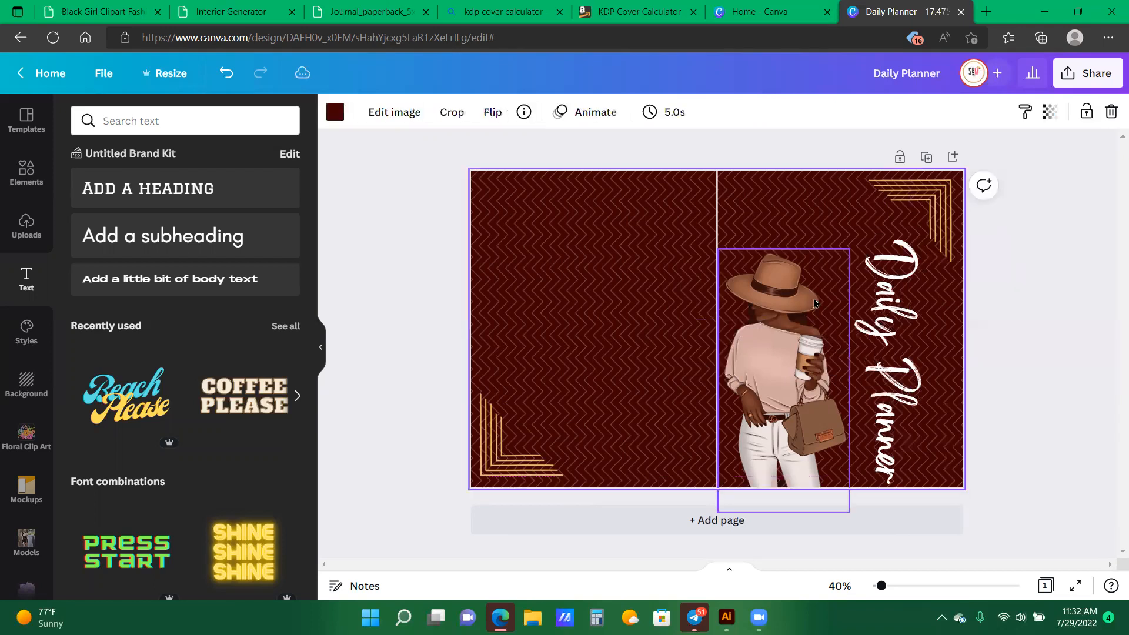
pyautogui.click(847, 249)
pyautogui.moveTo(848, 249); pyautogui.dragTo(863, 239)
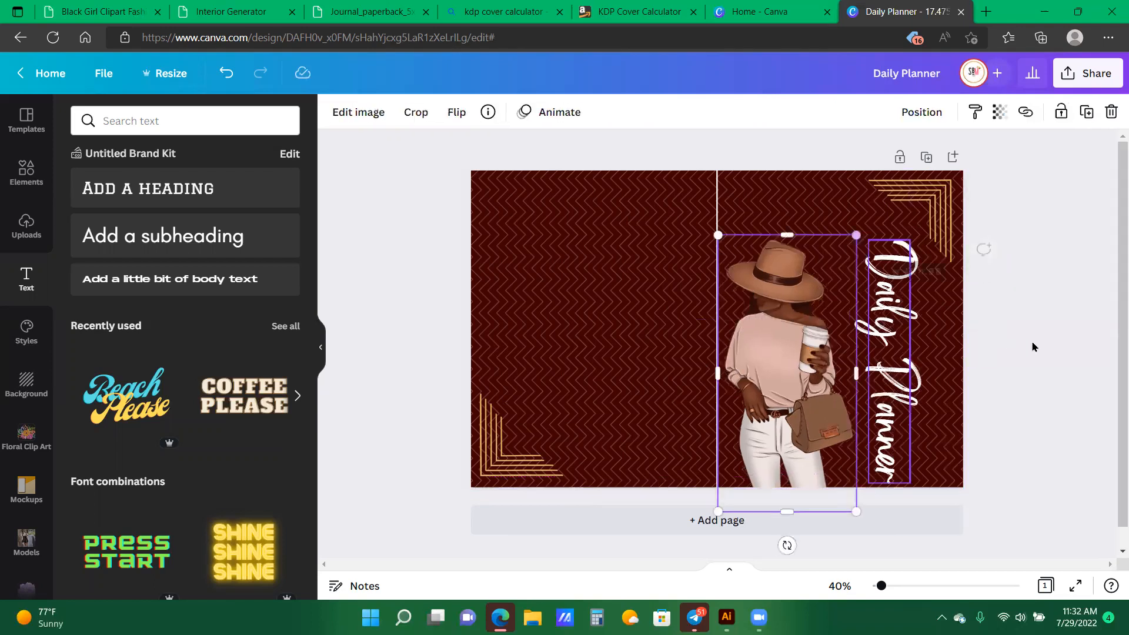
pyautogui.click(1012, 348)
# - Shift the vertical "Daily Planner" title slightly away from the woman, toward the front cover's outer edge
pyautogui.click(894, 334)
pyautogui.moveTo(892, 334)
pyautogui.mouseDown()
pyautogui.moveTo(880, 334)
pyautogui.moveTo(907, 345)
pyautogui.moveTo(901, 331)
pyautogui.mouseUp()
pyautogui.click(1061, 352)
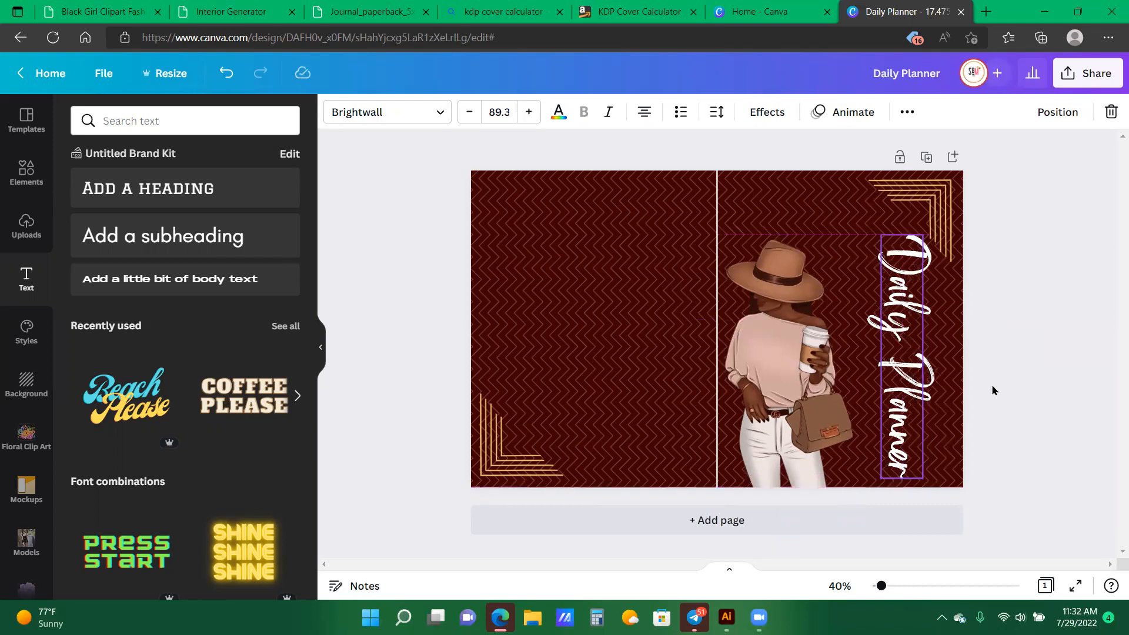
pyautogui.click(890, 492)
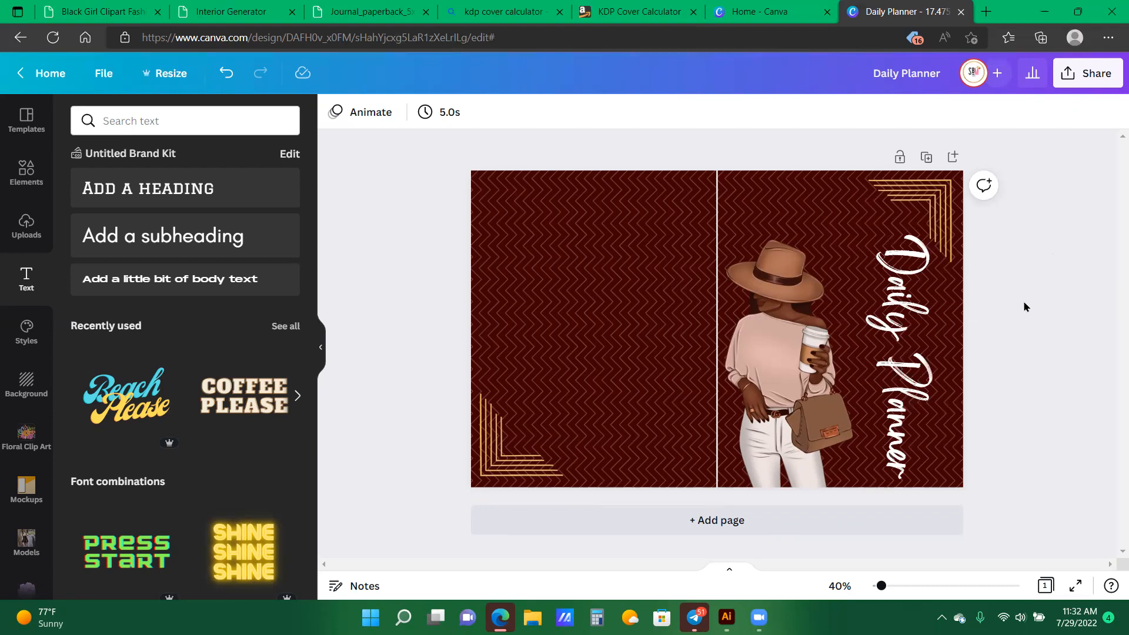
# - Check the cover's download options for the PDF Print file type and color profile, then close them
pyautogui.click(1100, 77)
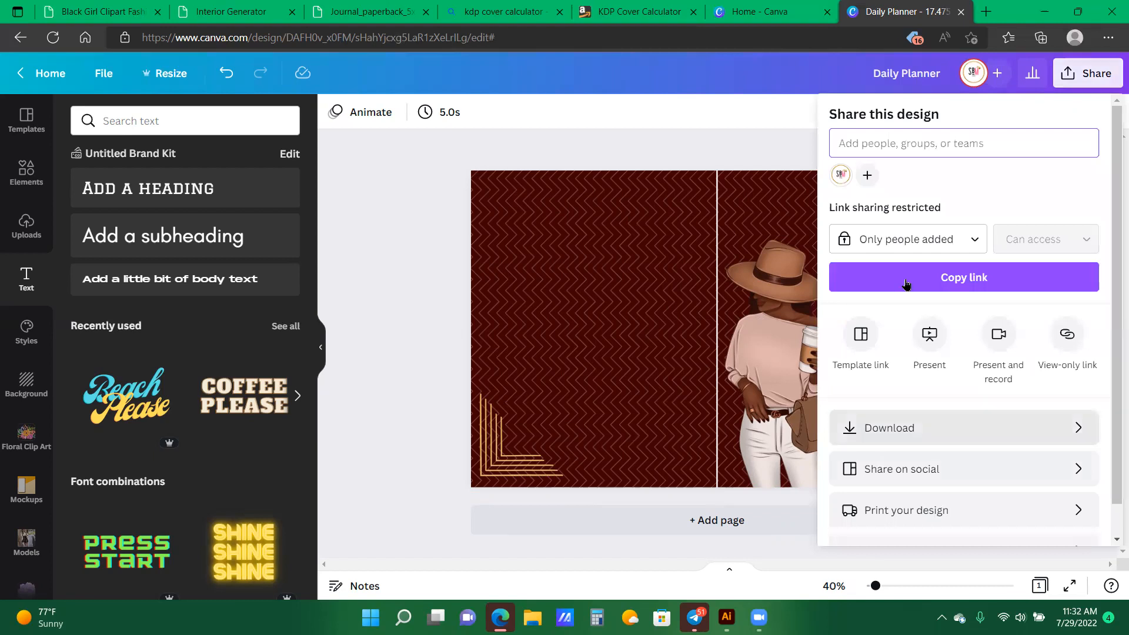
pyautogui.click(900, 428)
pyautogui.click(903, 179)
pyautogui.click(906, 284)
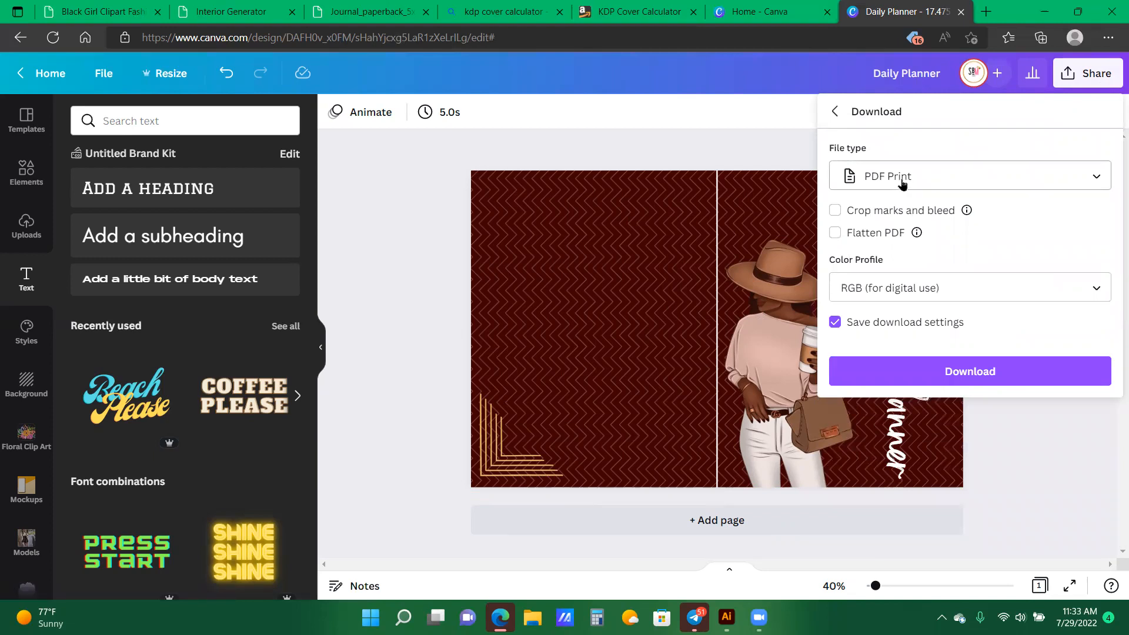
pyautogui.click(795, 147)
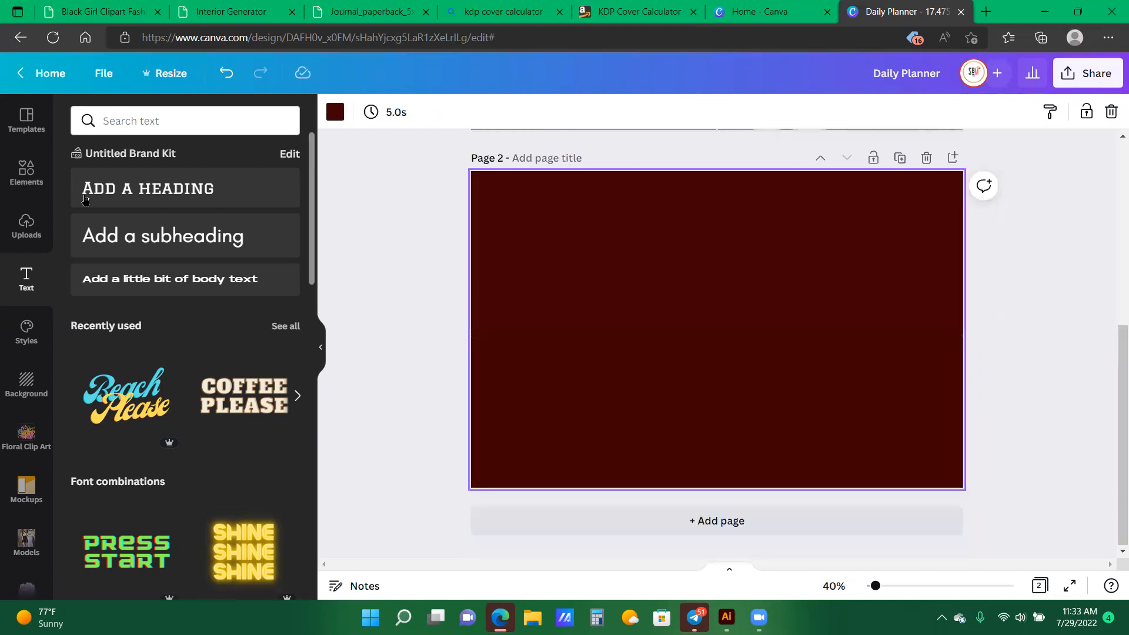
# - Add a white line to page 2, rotate it -90° and stretch it over the full page height along the center
pyautogui.click(6, 171)
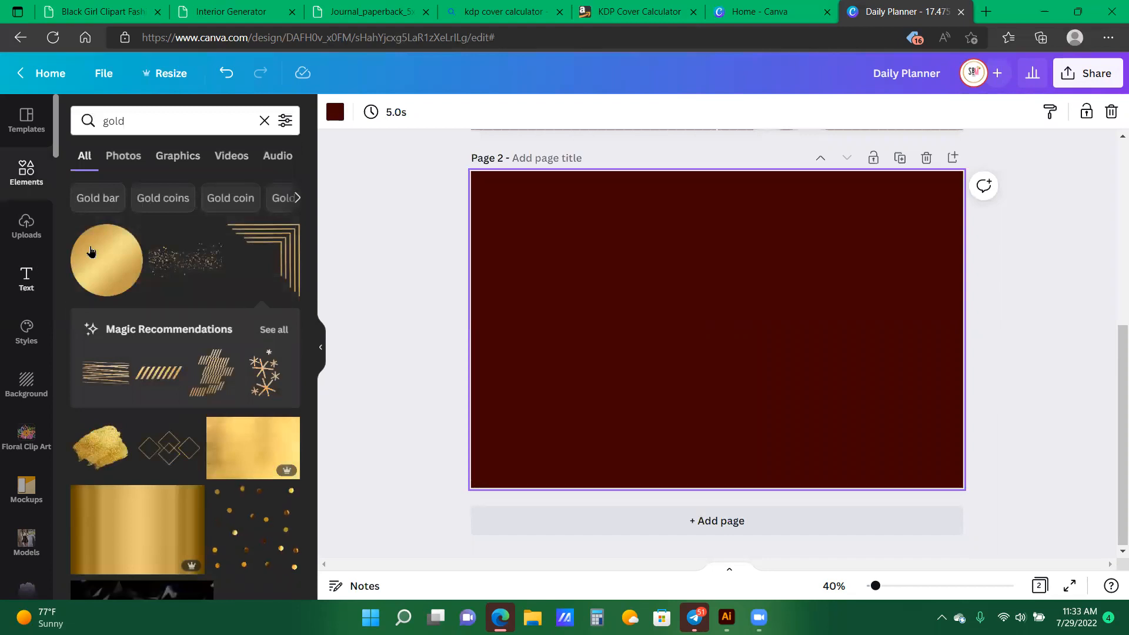
pyautogui.click(37, 269)
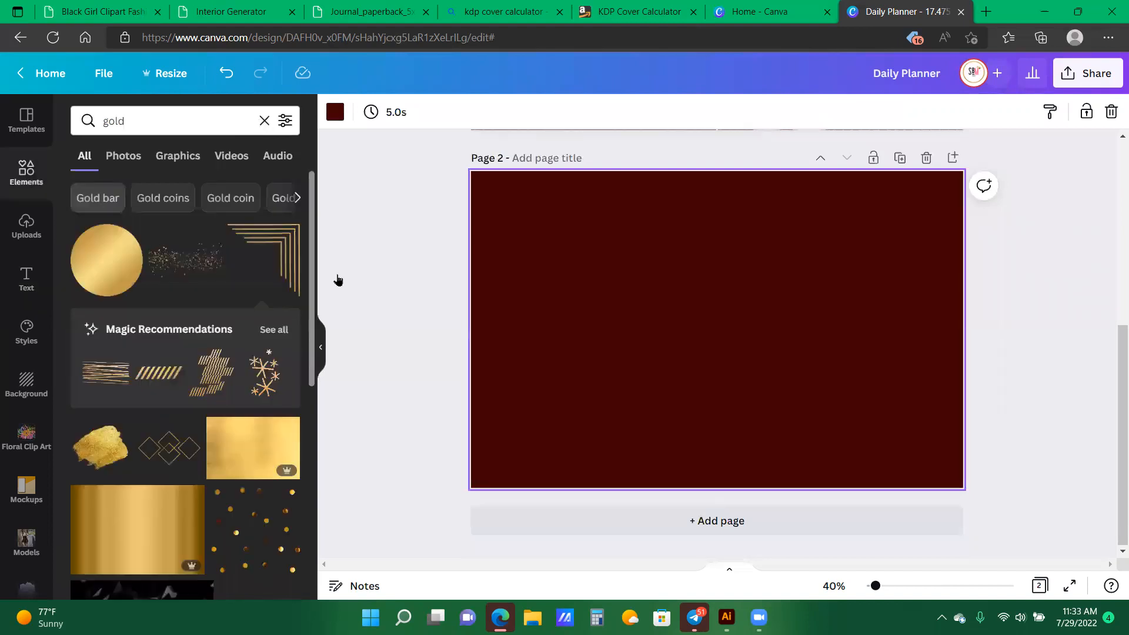
pyautogui.press('l')
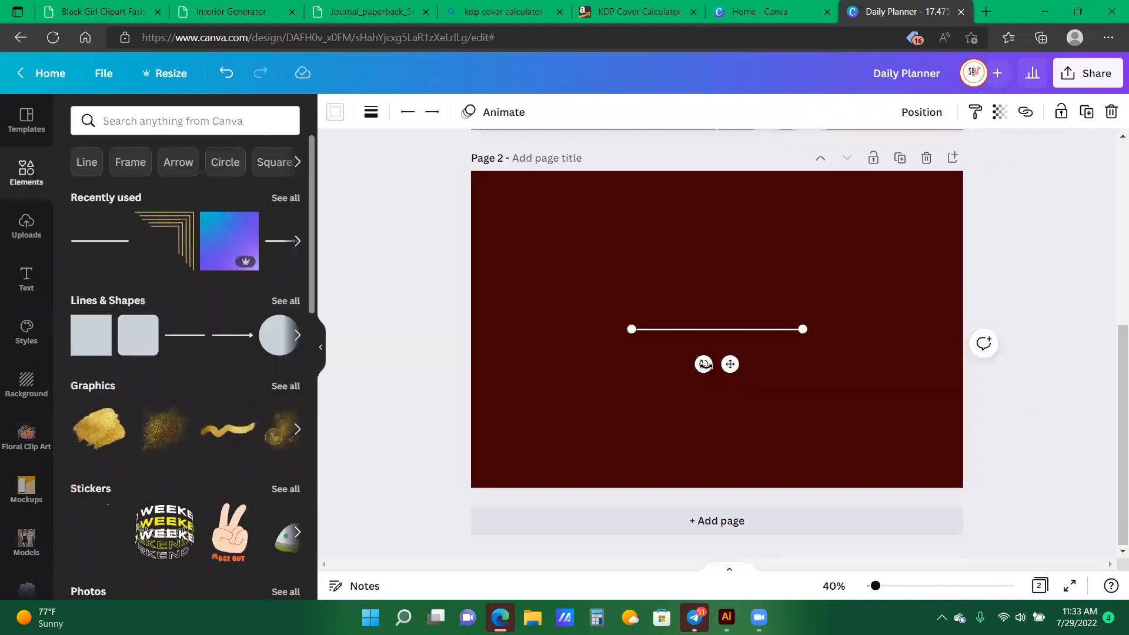
pyautogui.moveTo(748, 351); pyautogui.dragTo(751, 329)
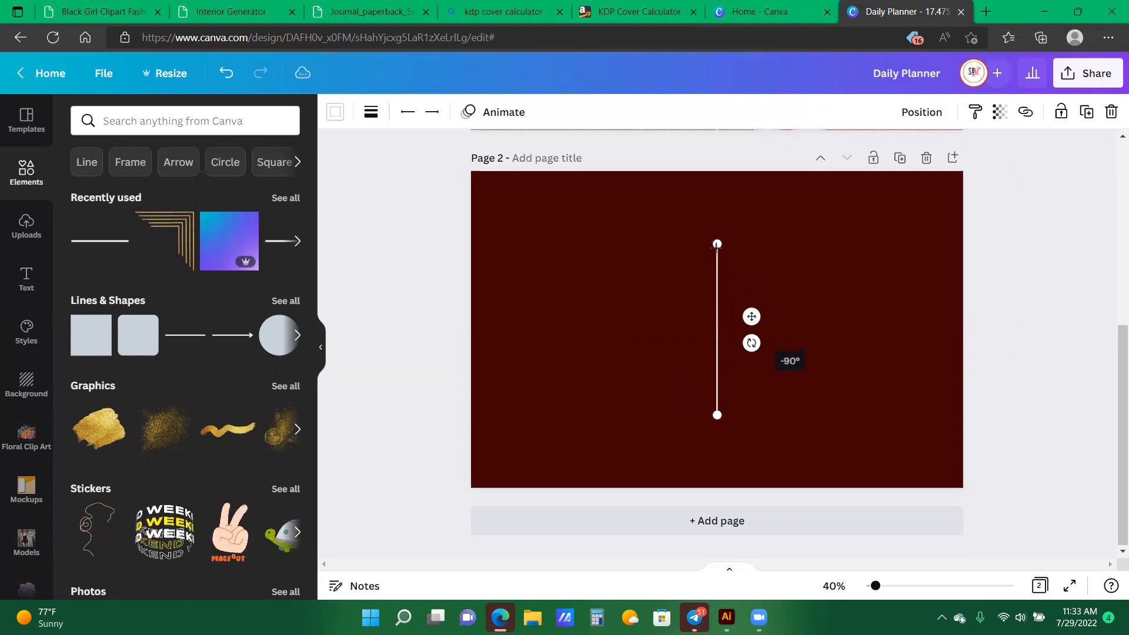
pyautogui.moveTo(717, 243); pyautogui.dragTo(717, 171)
pyautogui.moveTo(717, 414); pyautogui.dragTo(717, 478)
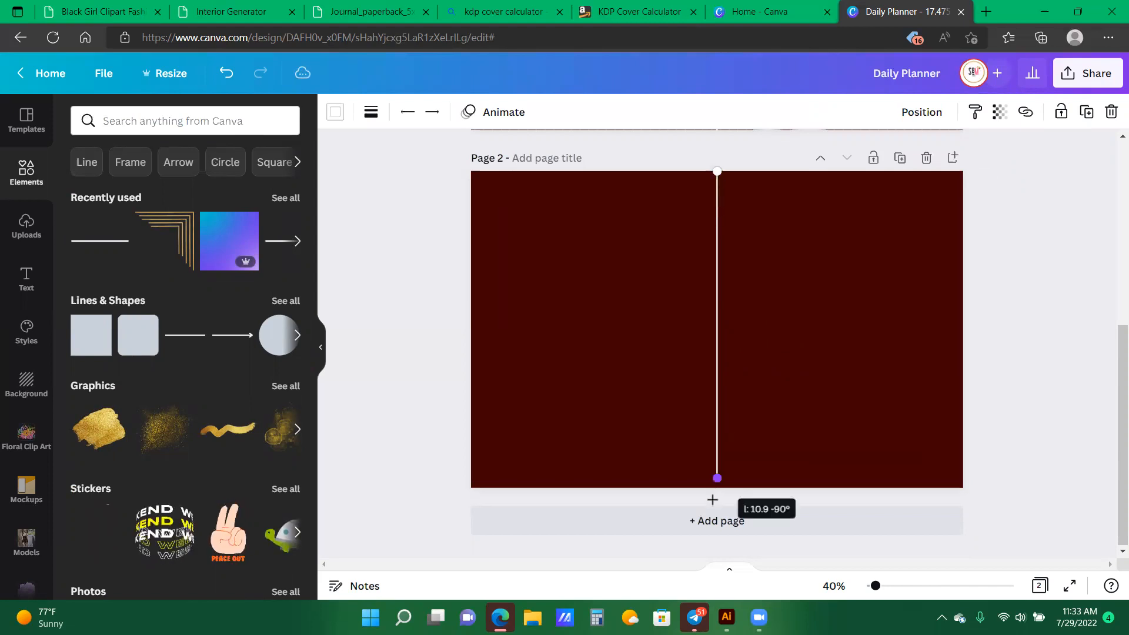
pyautogui.click(936, 118)
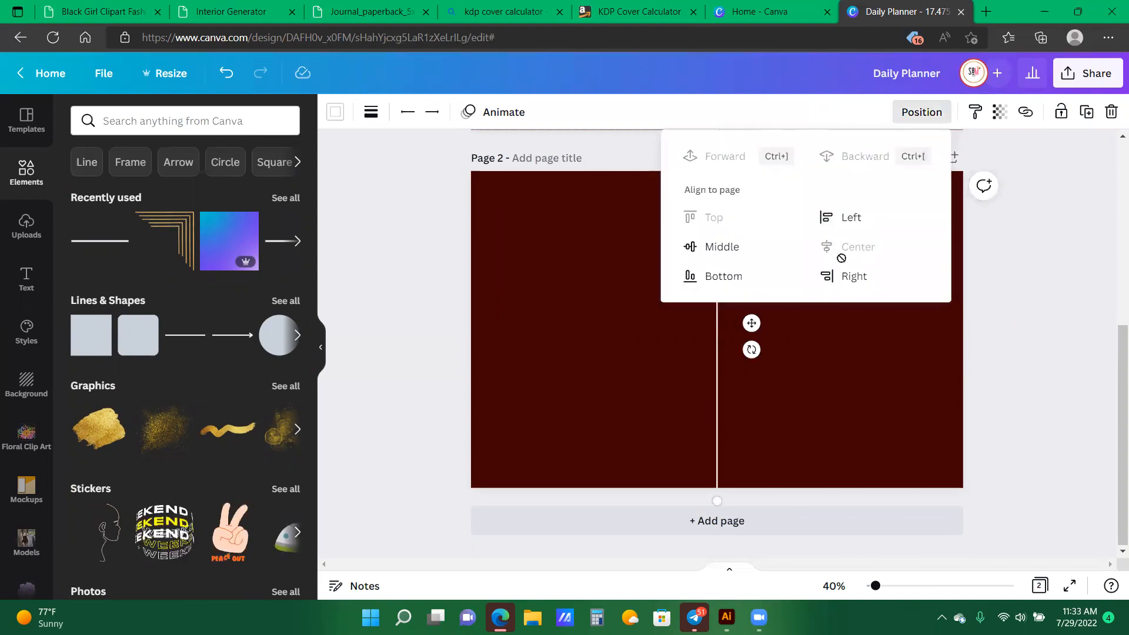
# - Search the elements for "black marble" and browse the textures for the second cover's background
pyautogui.click(26, 172)
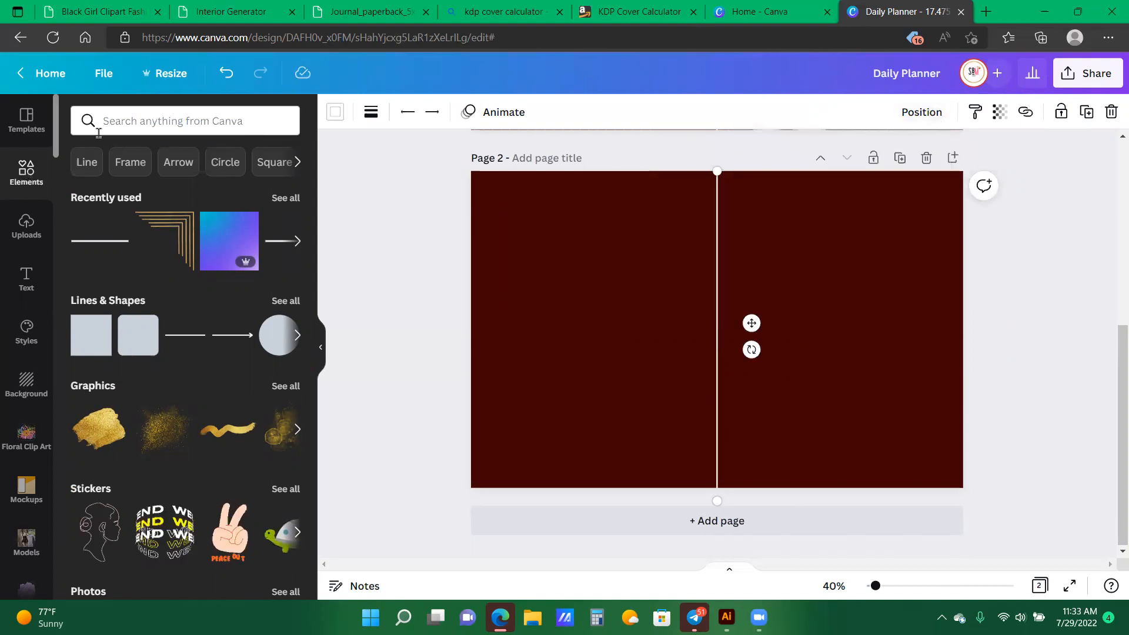
pyautogui.click(113, 121)
pyautogui.write('black m')
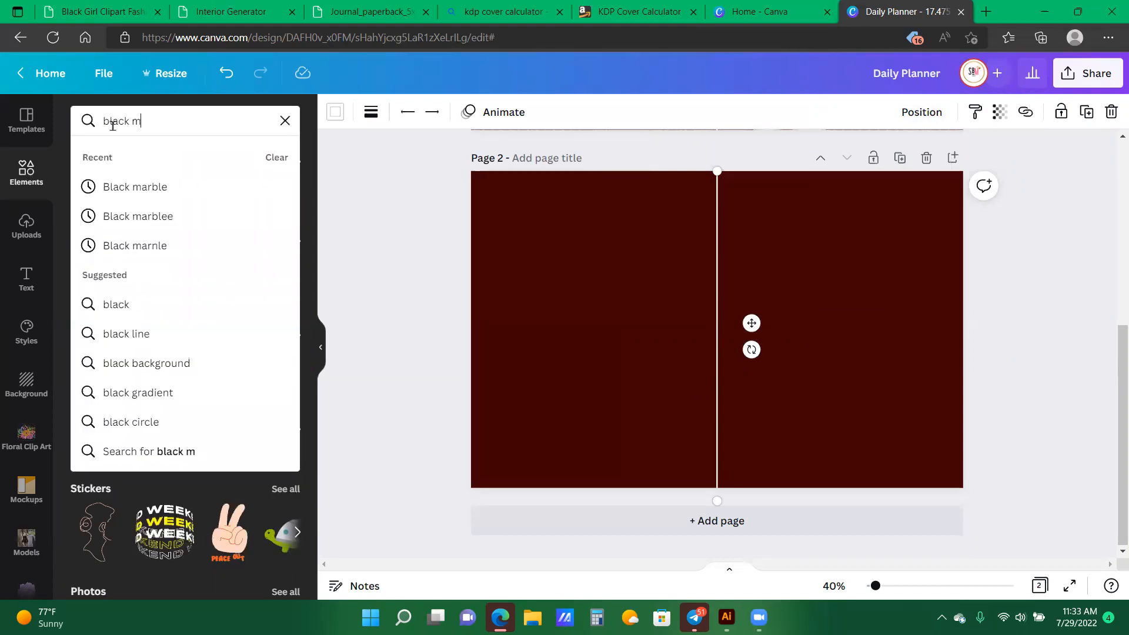
pyautogui.write('ar')
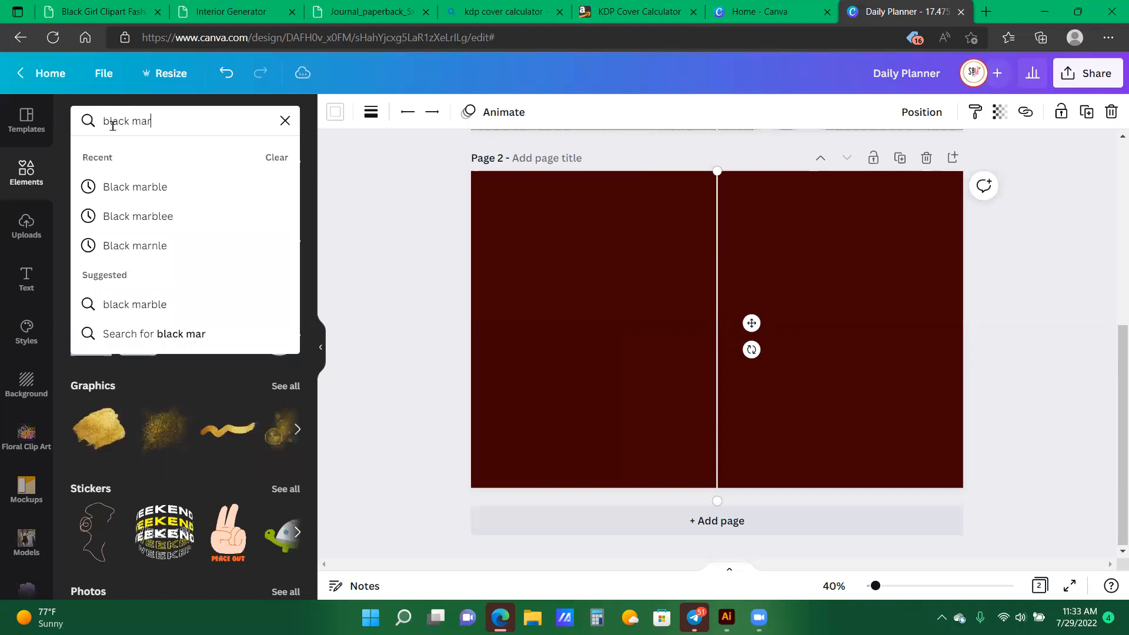
pyautogui.click(135, 304)
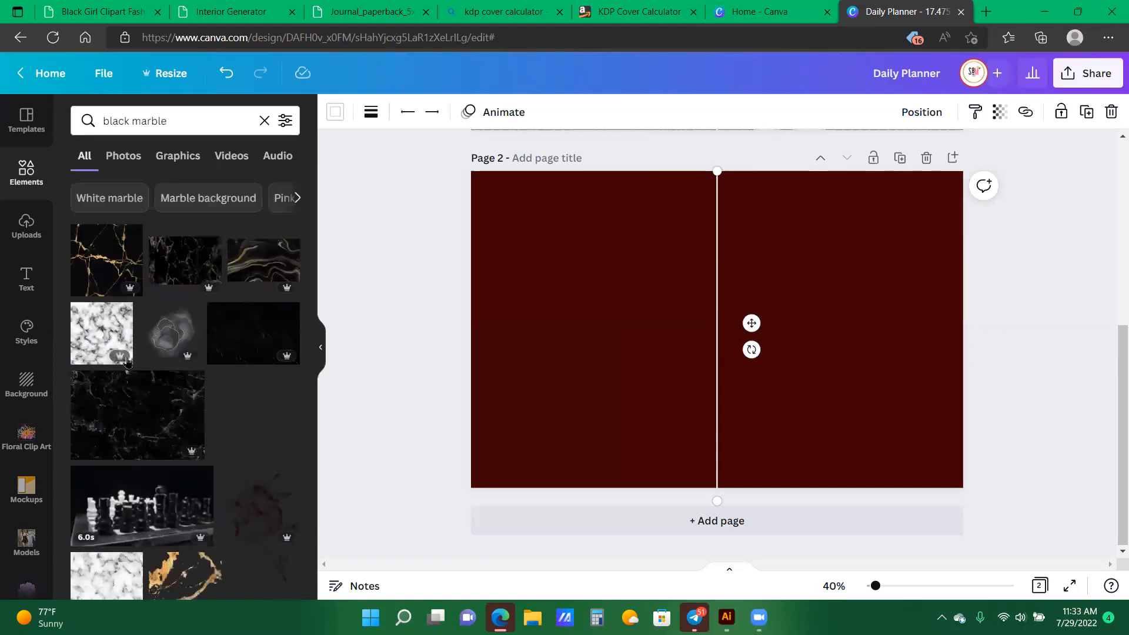
pyautogui.scroll(-3, 135, 412)
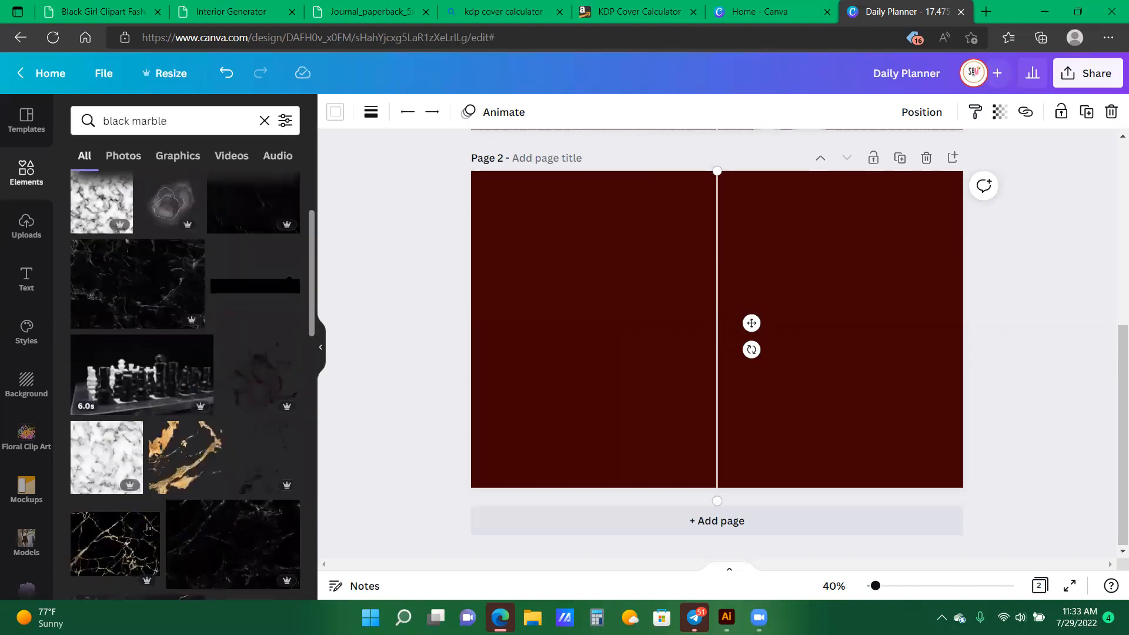
pyautogui.scroll(-5, 147, 528)
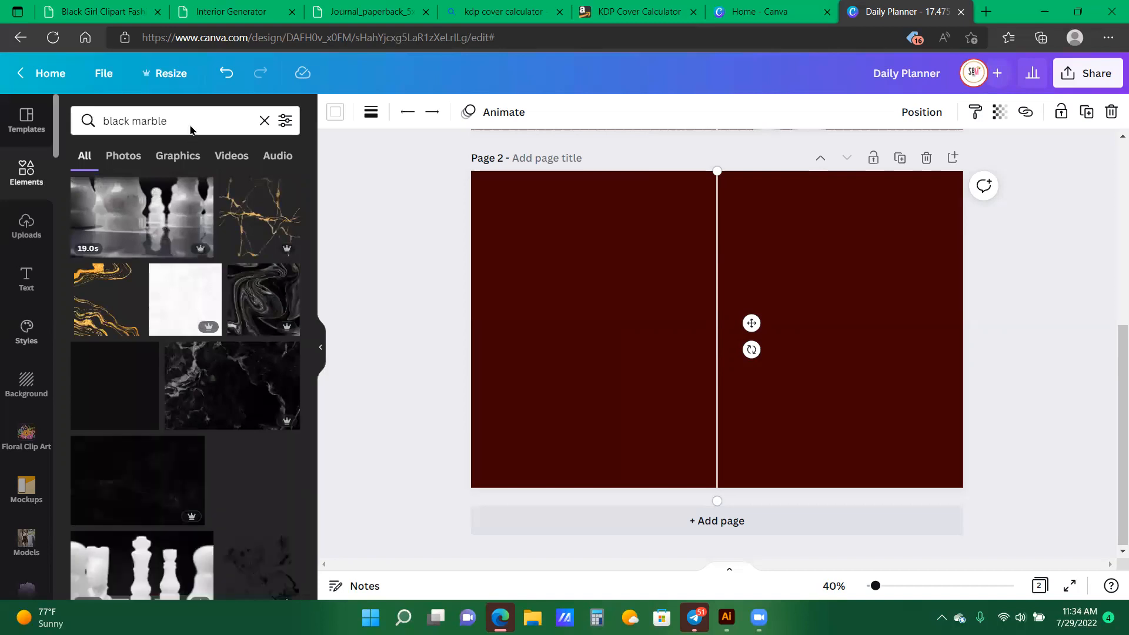
# - Search the elements for "yellow wall" and browse the results for a cover background
pyautogui.click(264, 121)
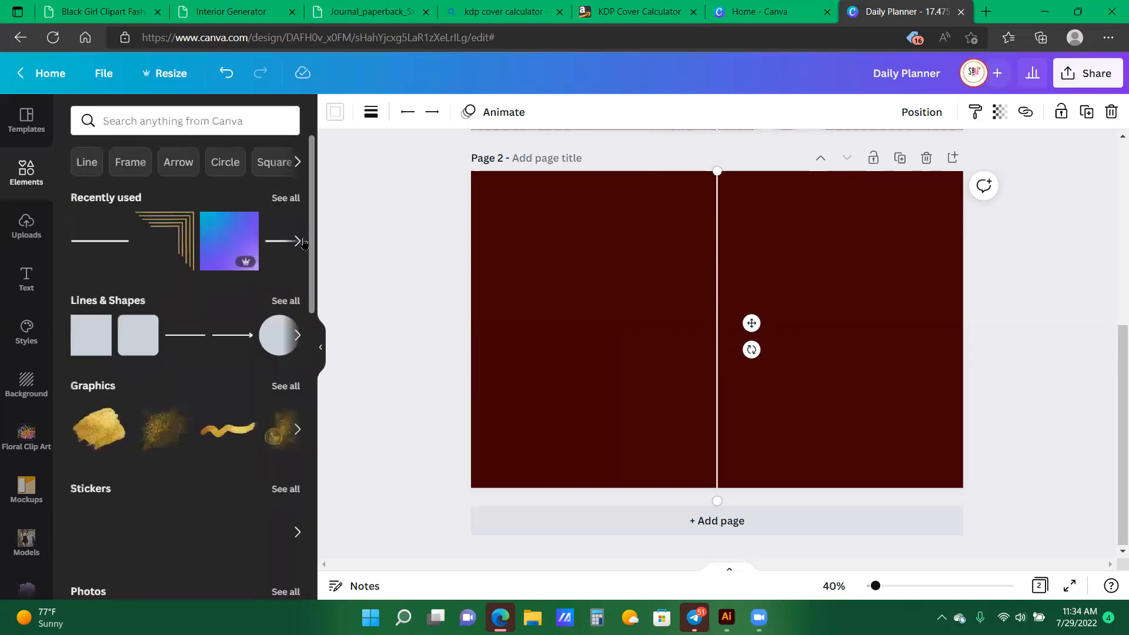
pyautogui.scroll(-5, 221, 292)
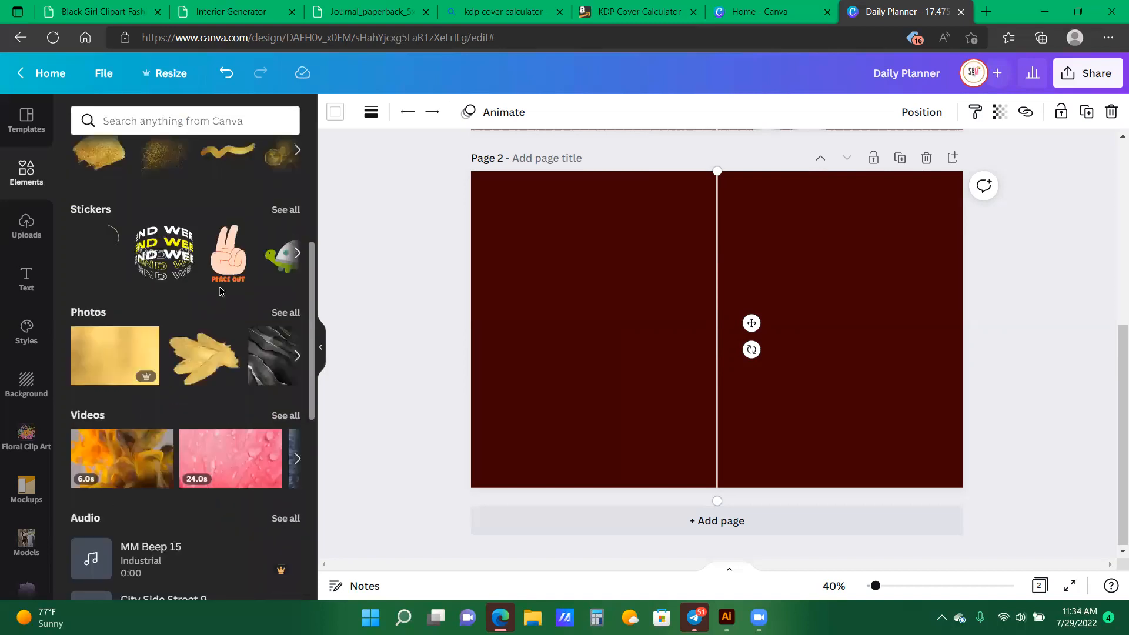
pyautogui.click(141, 120)
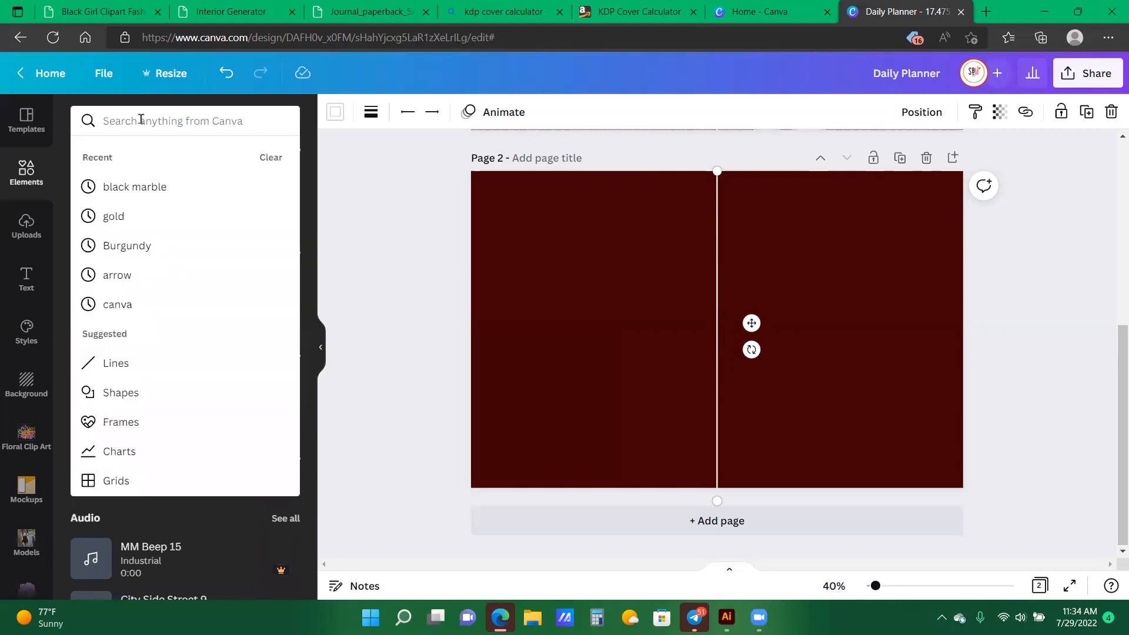
pyautogui.write('y')
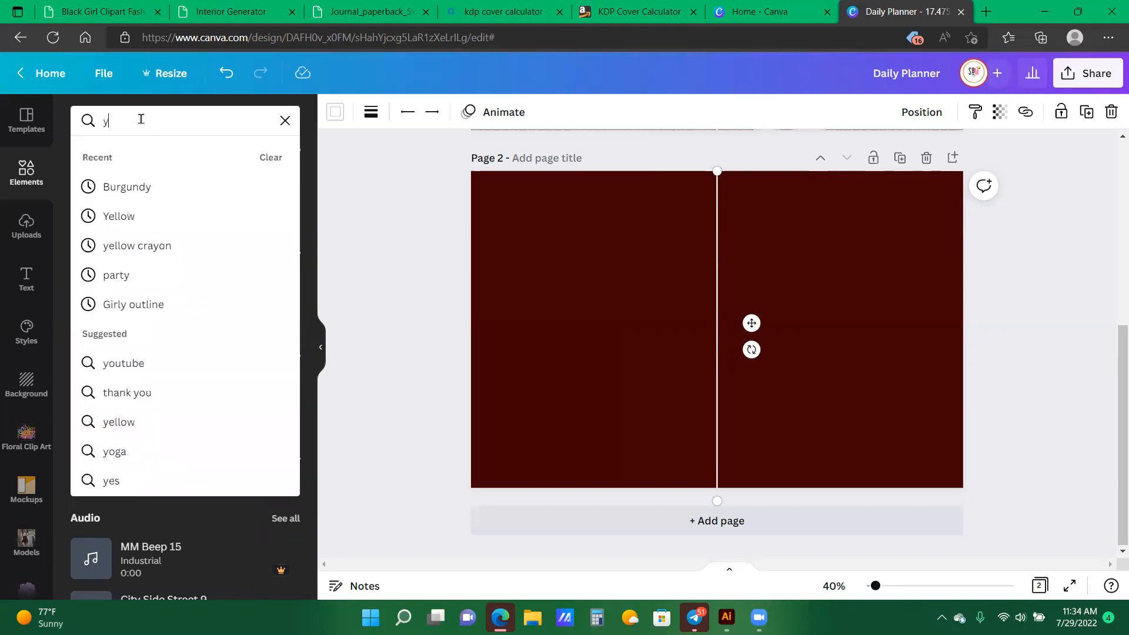
pyautogui.write('elloe')
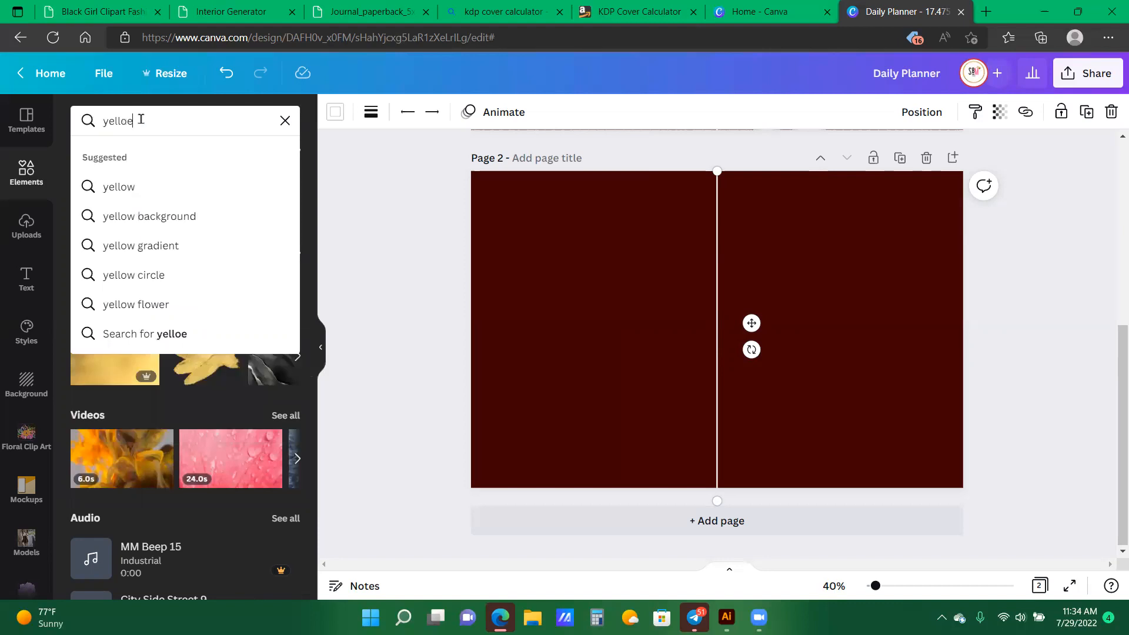
pyautogui.press('BackSpace')
pyautogui.write('wall')
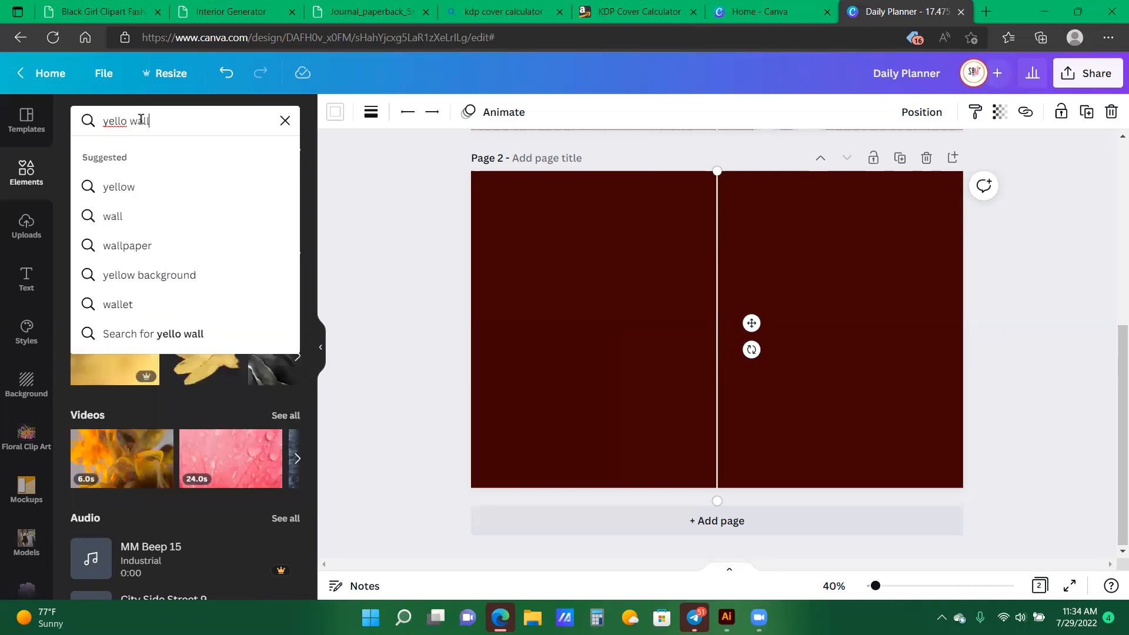
pyautogui.rightClick(130, 119)
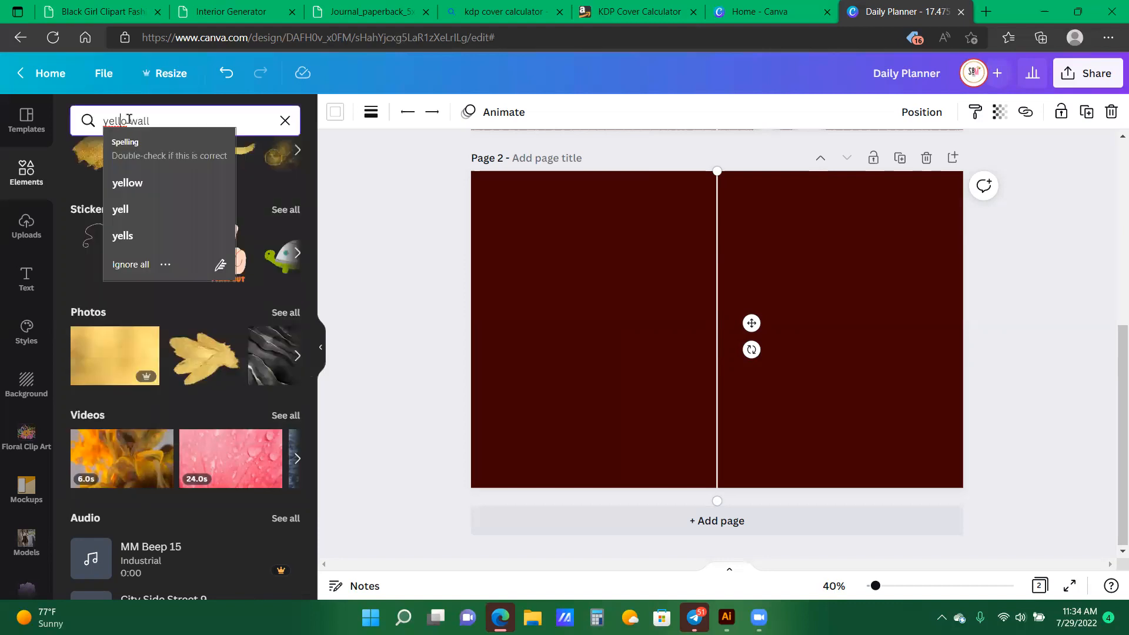
pyautogui.write('w')
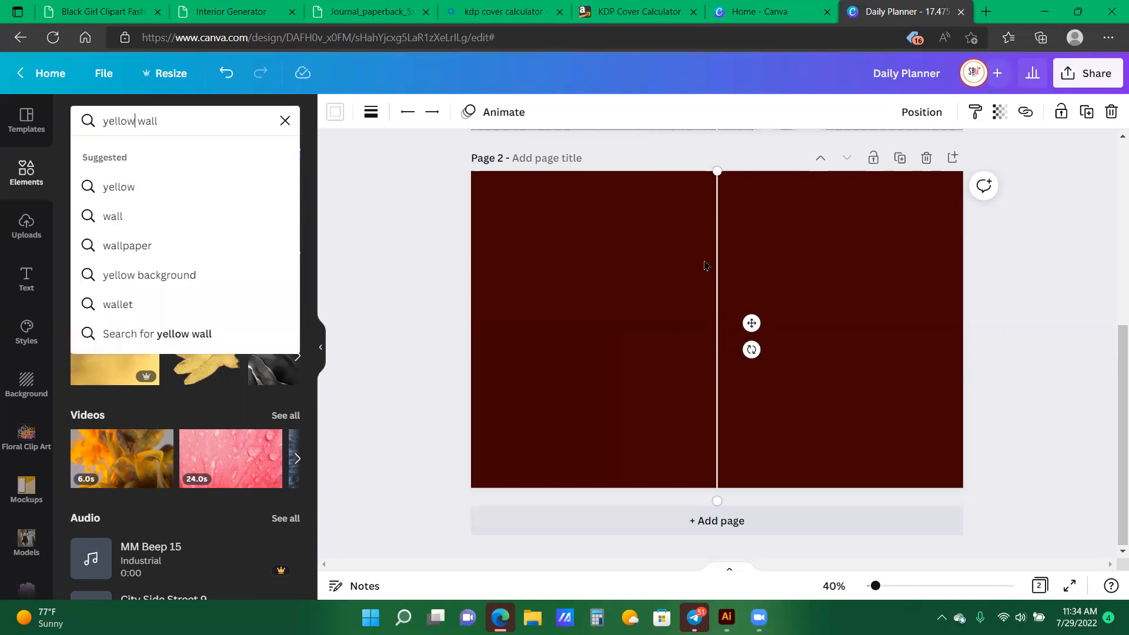
pyautogui.press('Return')
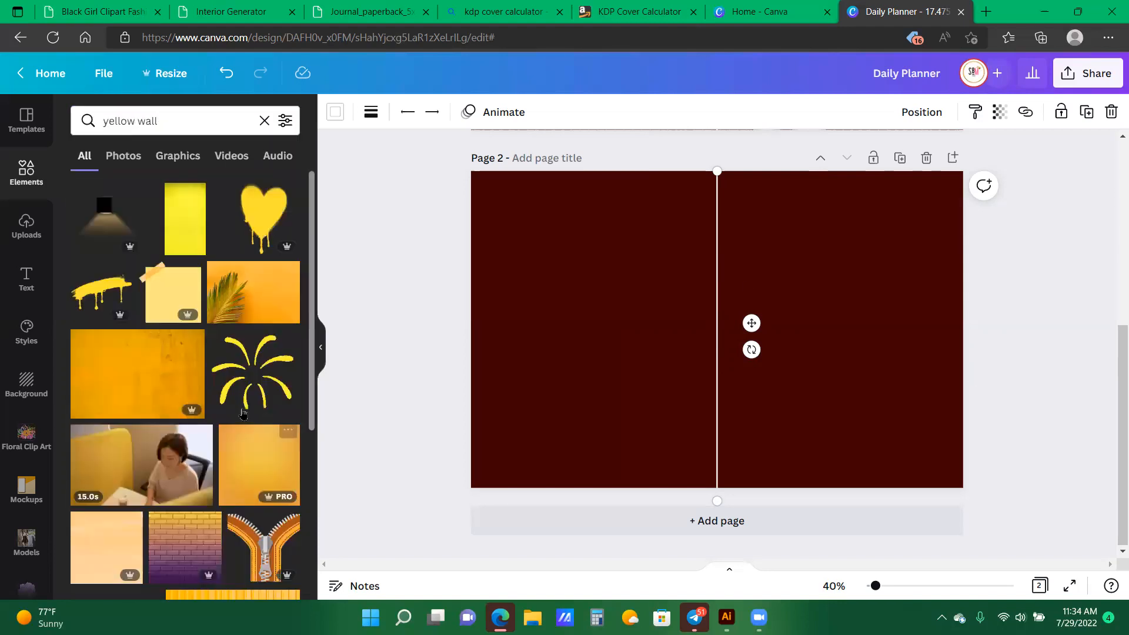
pyautogui.scroll(-5, 241, 413)
pyautogui.scroll(-5, 241, 413)
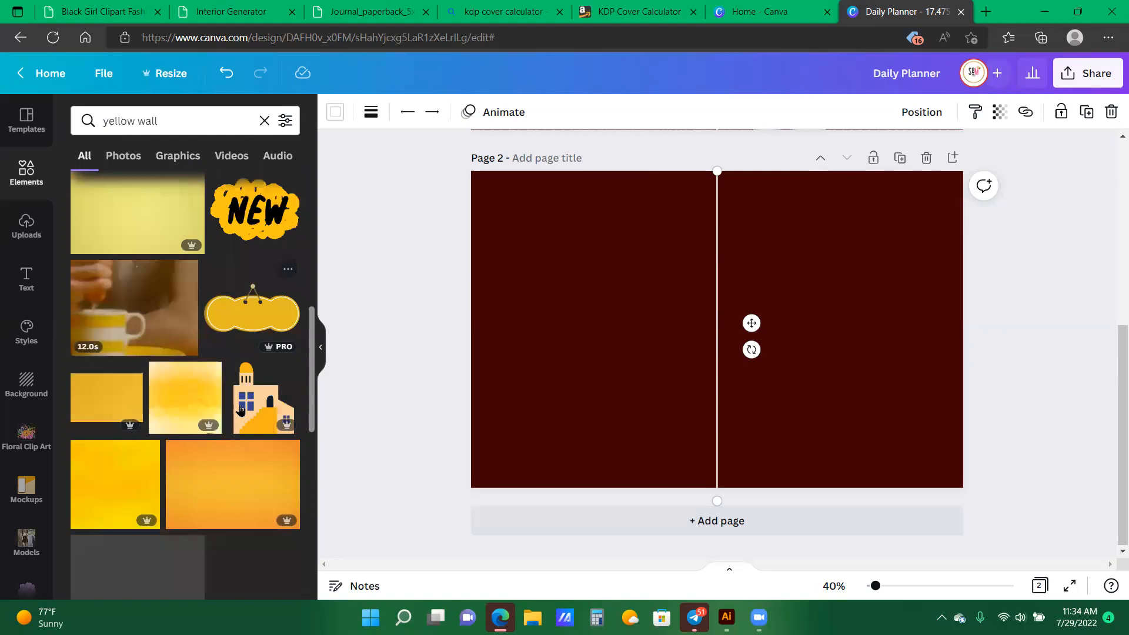
pyautogui.scroll(-5, 184, 218)
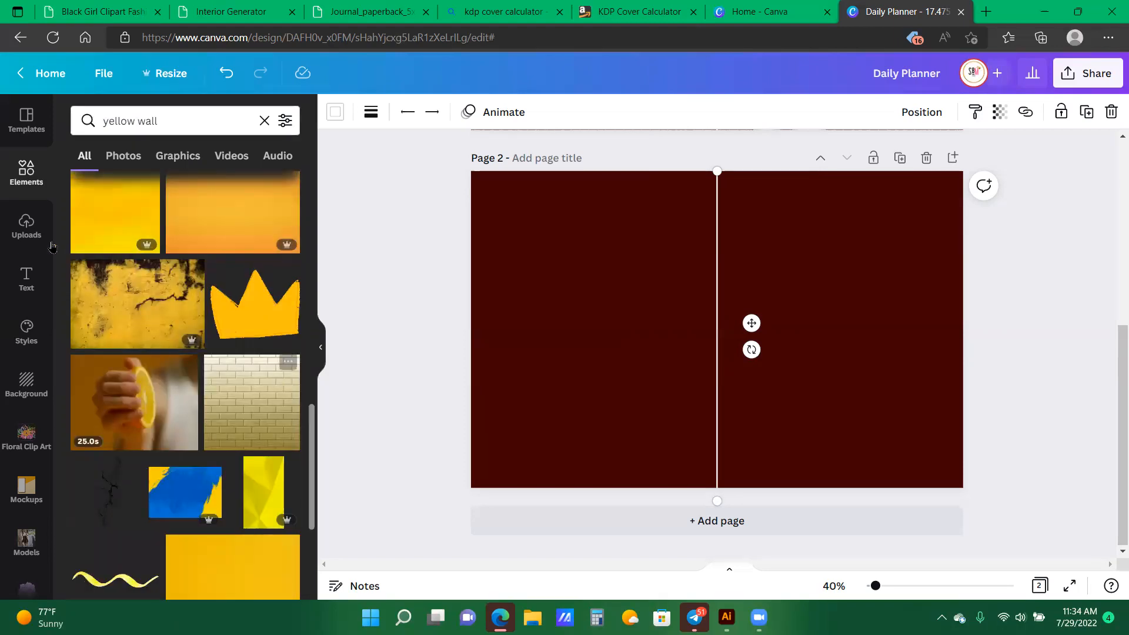
# - Add the recently used yellow brick wall image to page 2 and make it the page's background
pyautogui.click(28, 173)
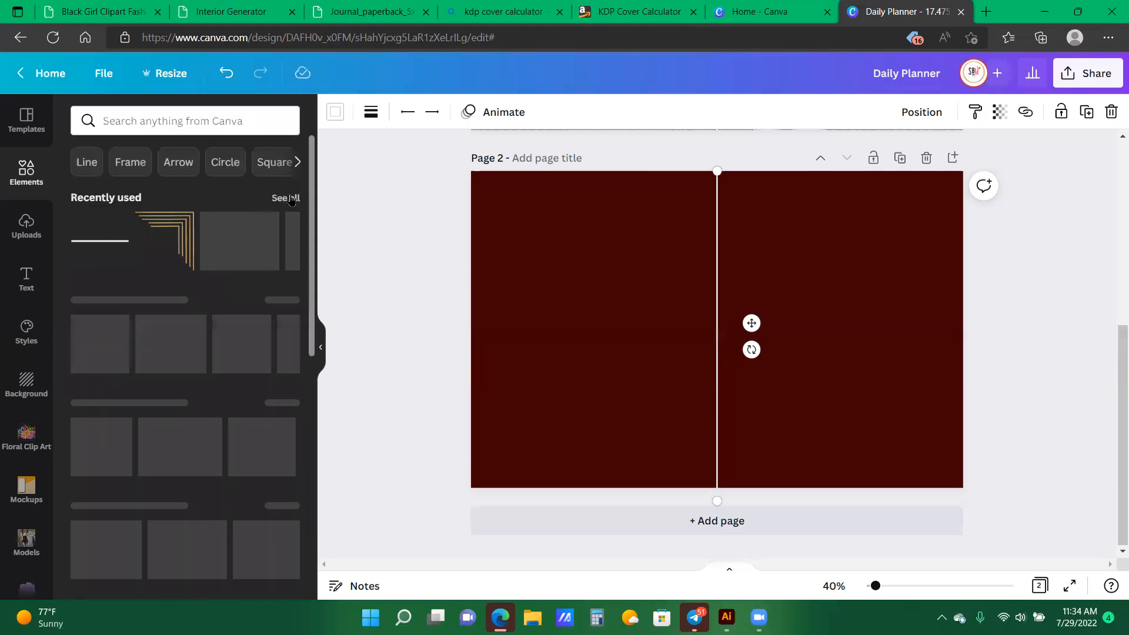
pyautogui.click(289, 198)
pyautogui.click(251, 266)
pyautogui.rightClick(682, 323)
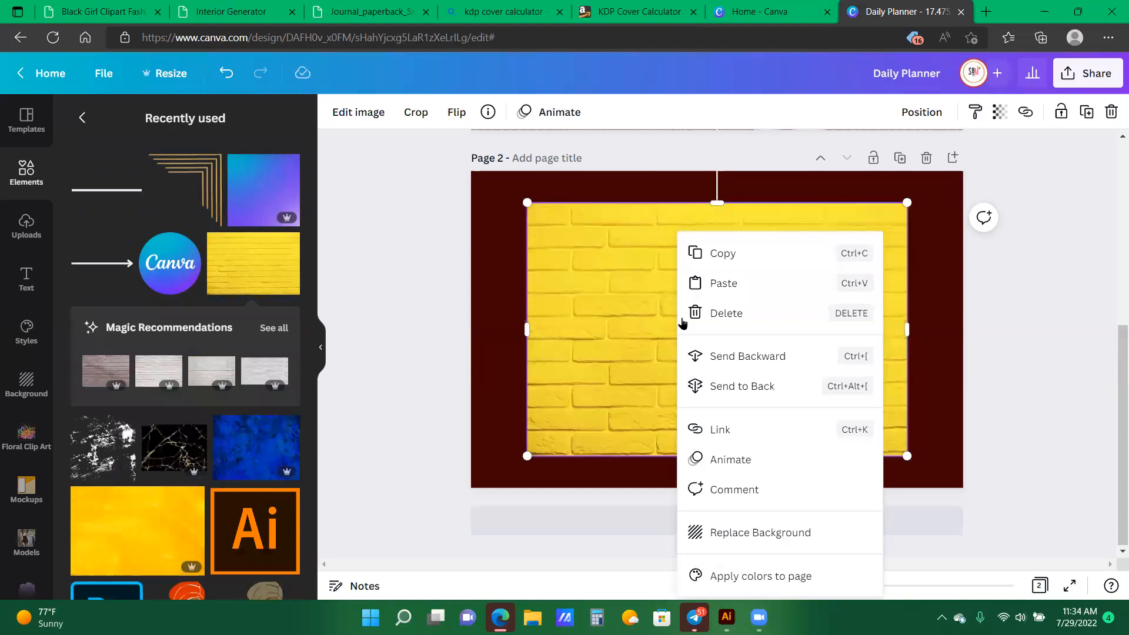
pyautogui.click(770, 534)
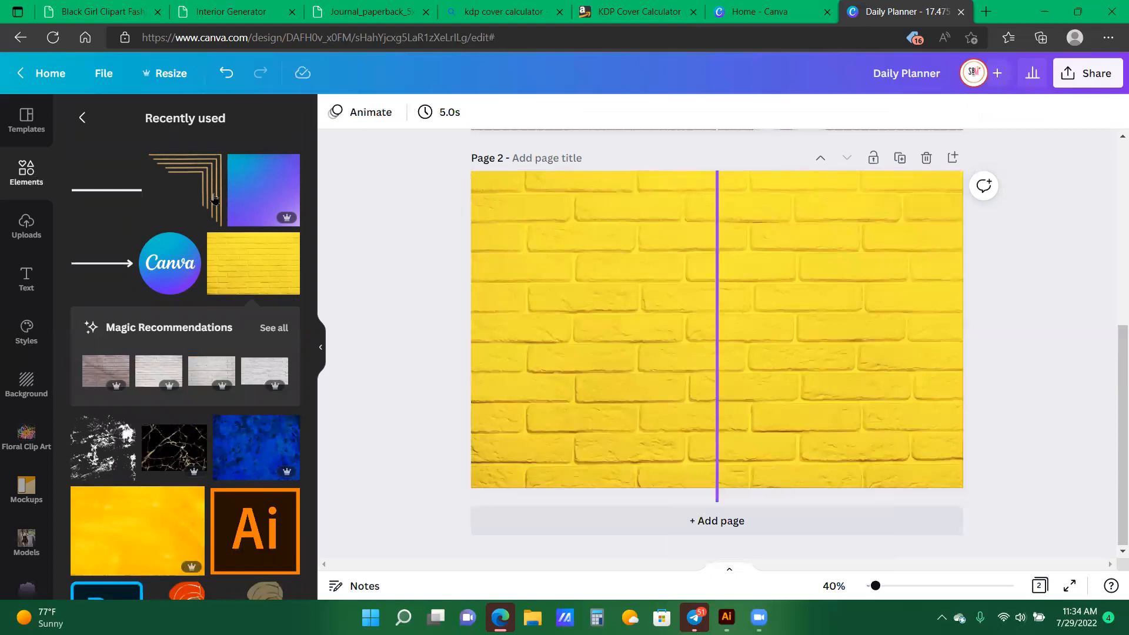
# - Look through the recently used elements and search the elements for "black girl"
pyautogui.click(75, 119)
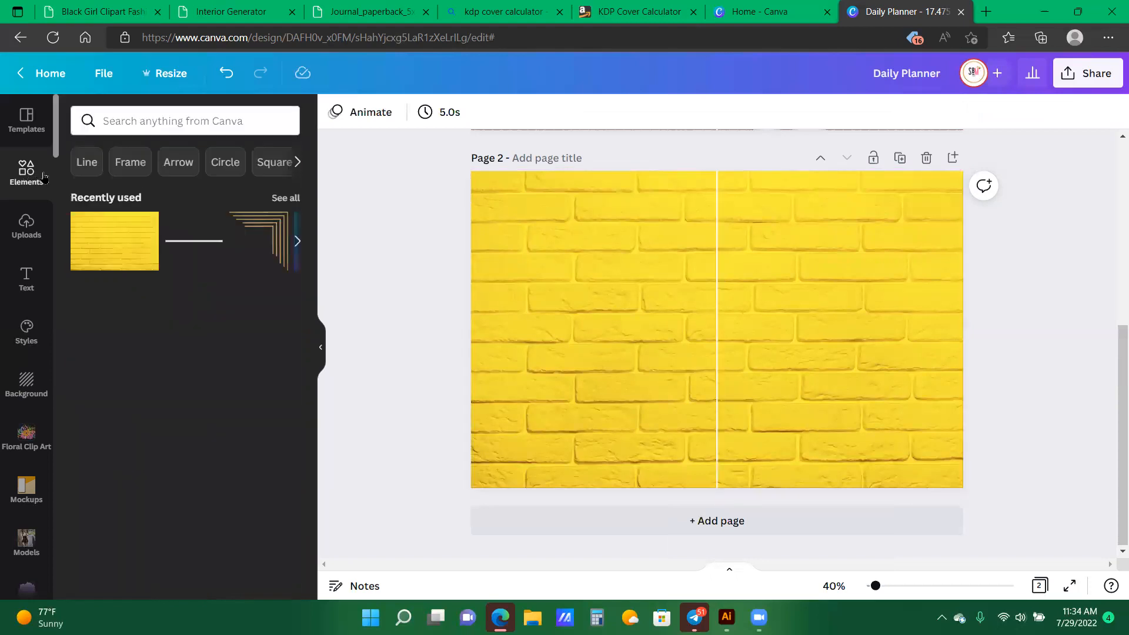
pyautogui.click(287, 199)
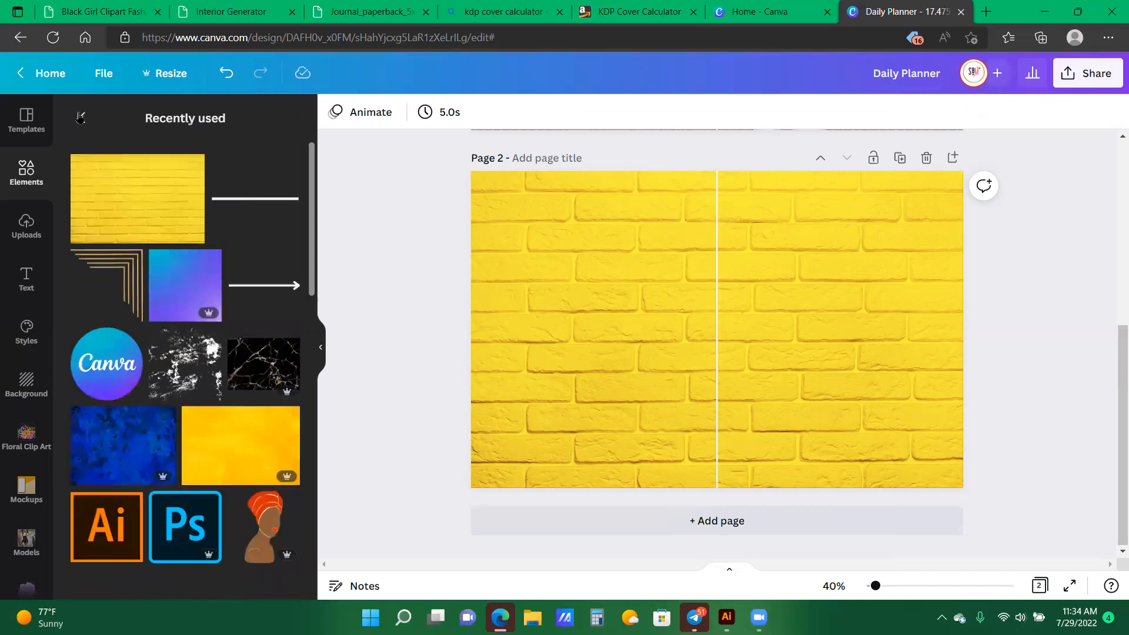
pyautogui.click(39, 182)
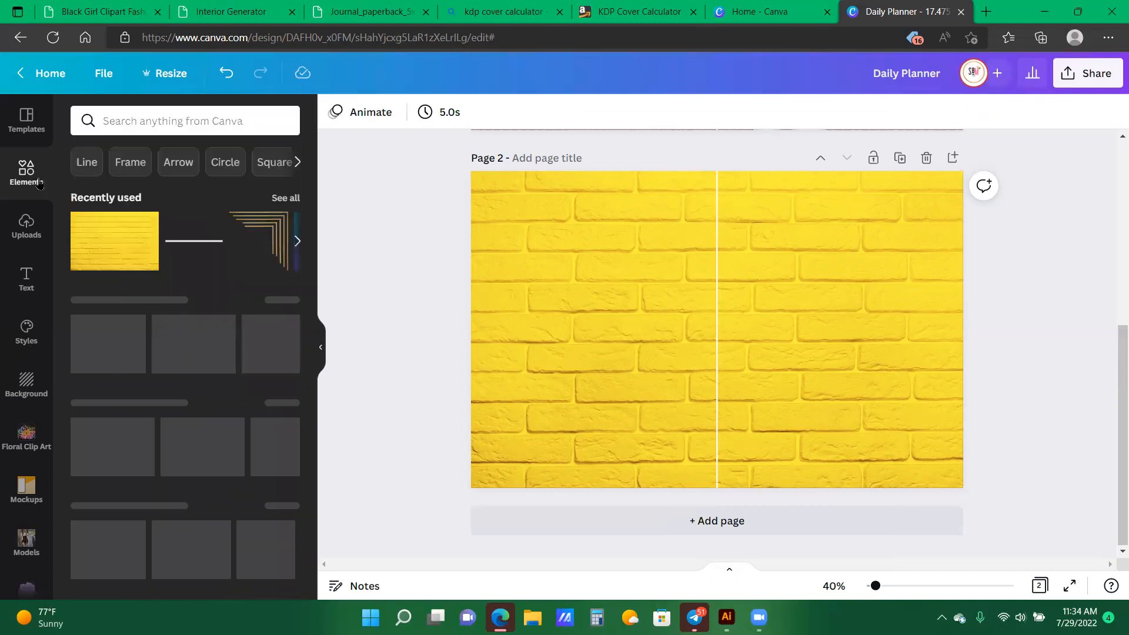
pyautogui.click(109, 121)
pyautogui.write('black')
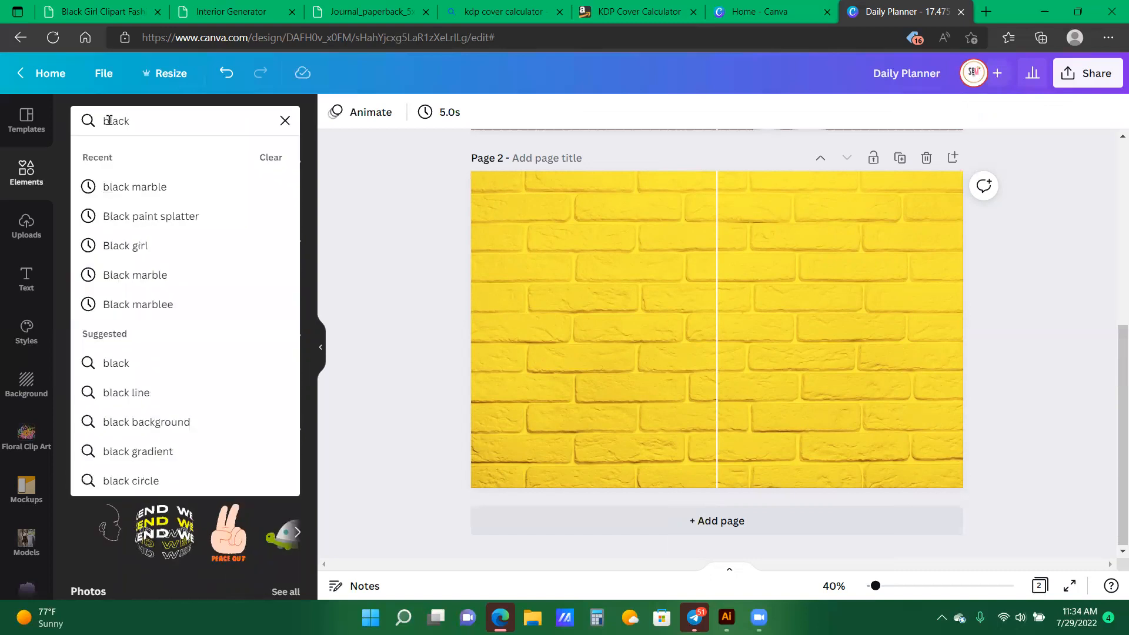
pyautogui.write(' girl')
pyautogui.press('Return')
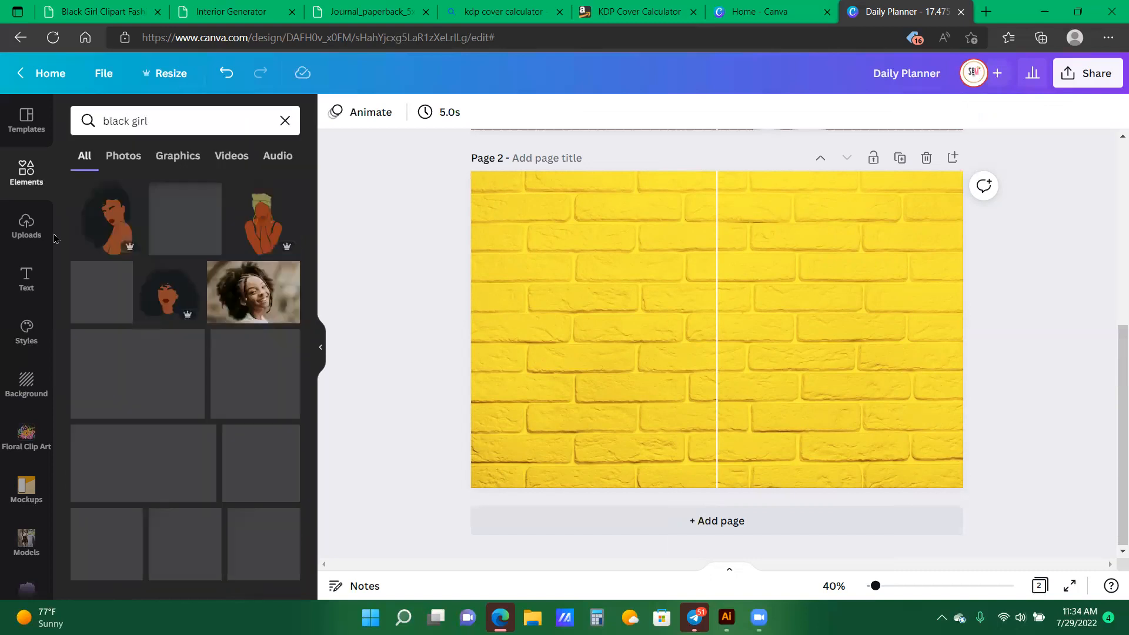
# - Check the licensing terms of the "Black Girl Afro Woman" graphic and close them
pyautogui.click(130, 197)
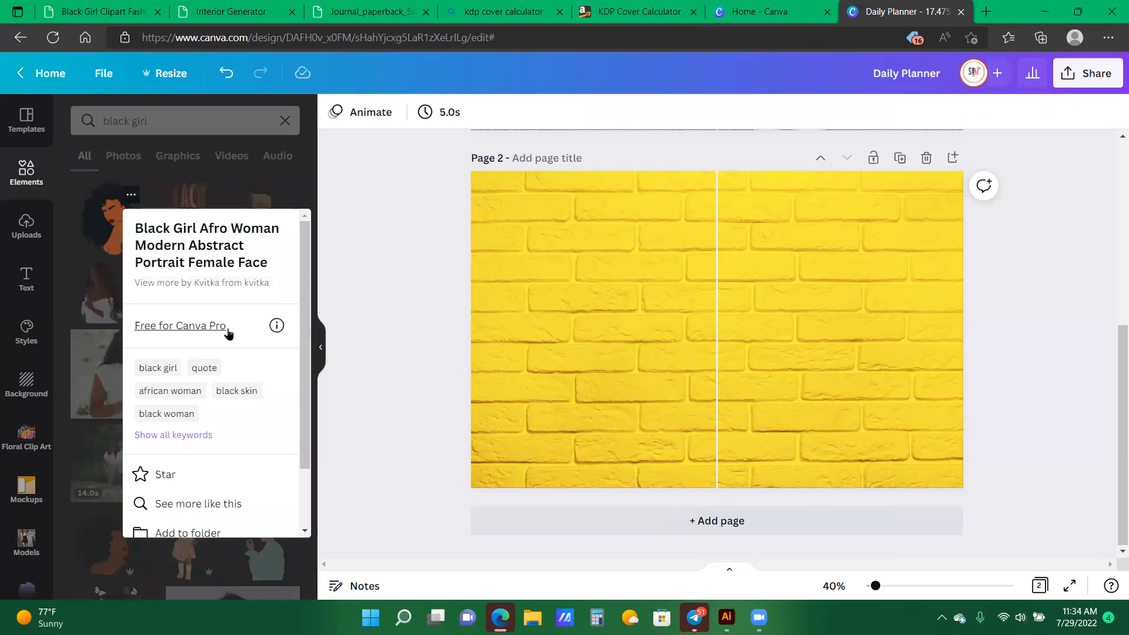
pyautogui.click(277, 327)
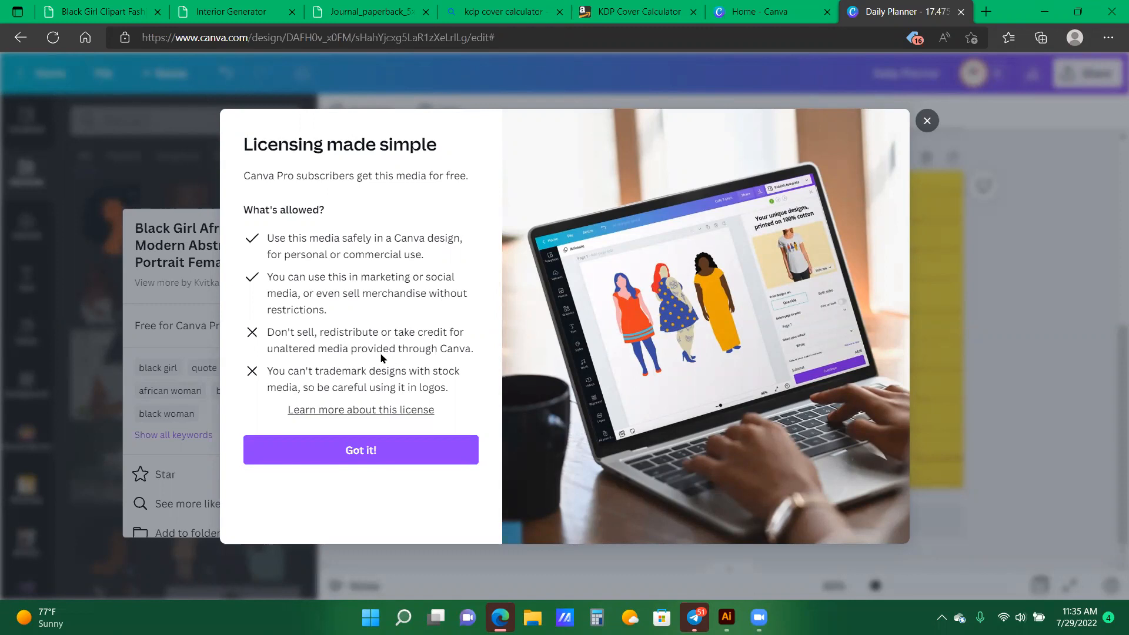
pyautogui.click(927, 121)
# - Try the curly-haired woman graphic on page 2, delete it, and browse its full set of Magic Recommendations
pyautogui.click(99, 226)
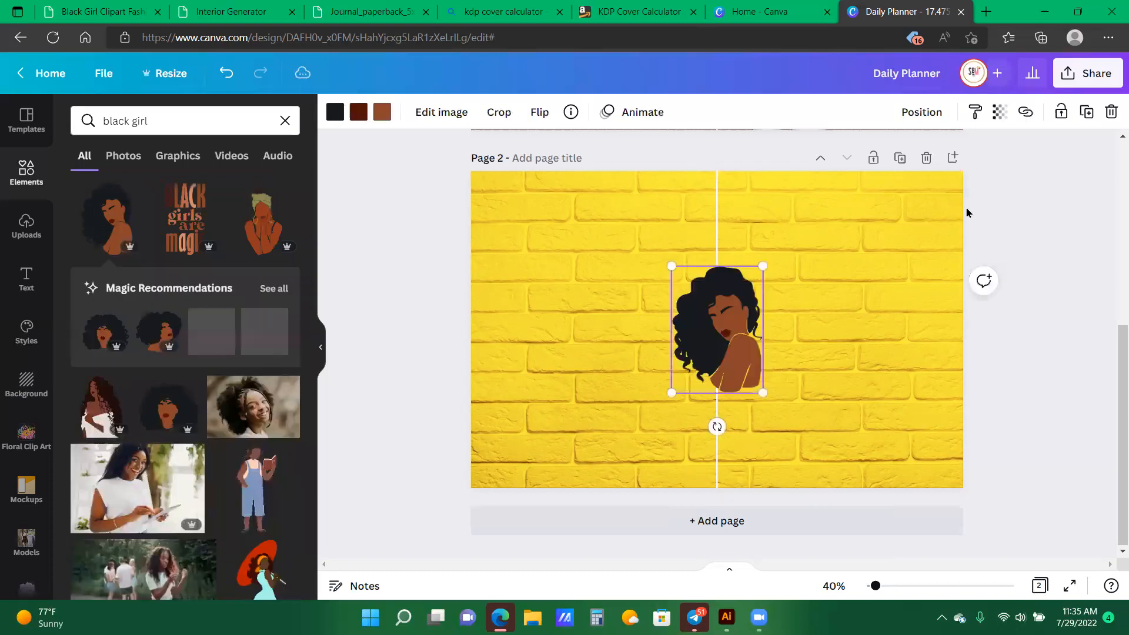
pyautogui.click(1111, 113)
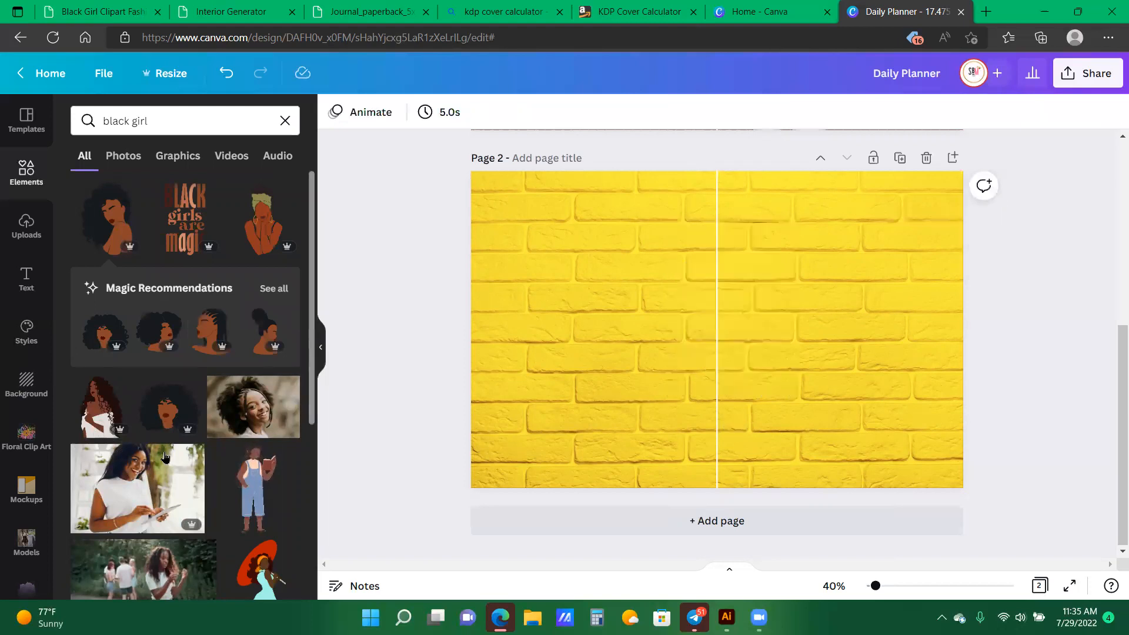
pyautogui.scroll(-5, 176, 411)
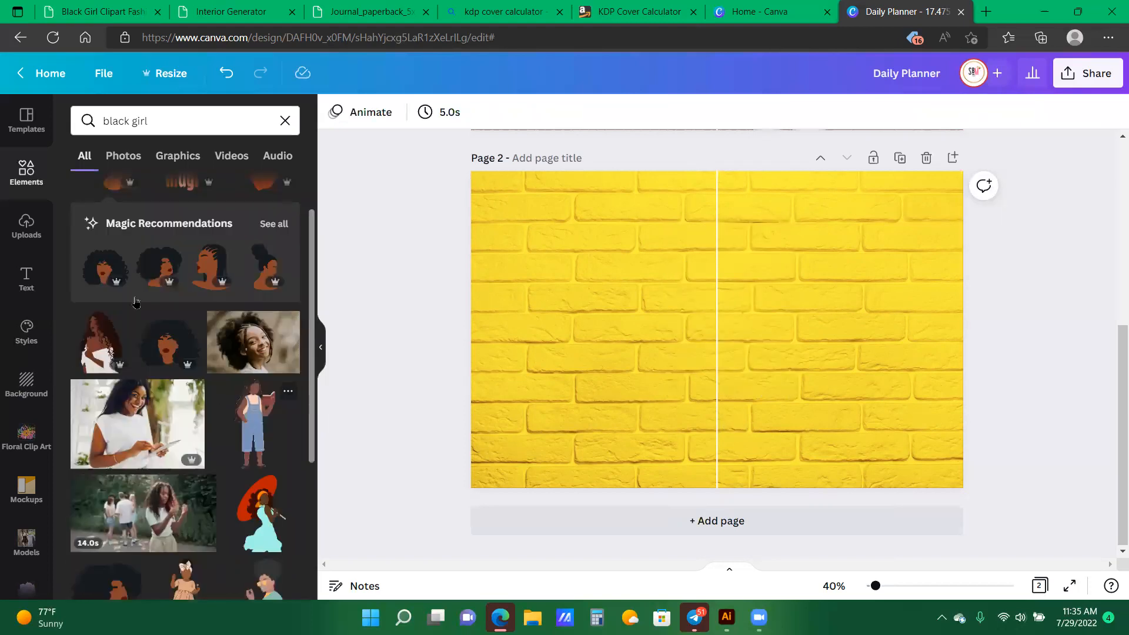
pyautogui.scroll(5, 147, 427)
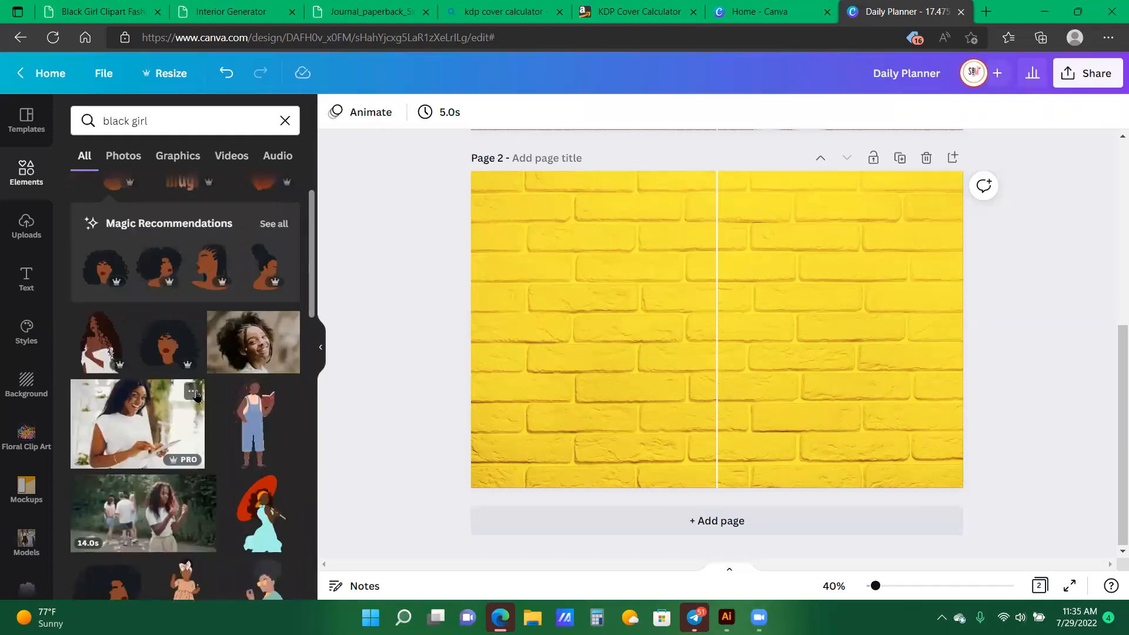
pyautogui.scroll(1, 277, 353)
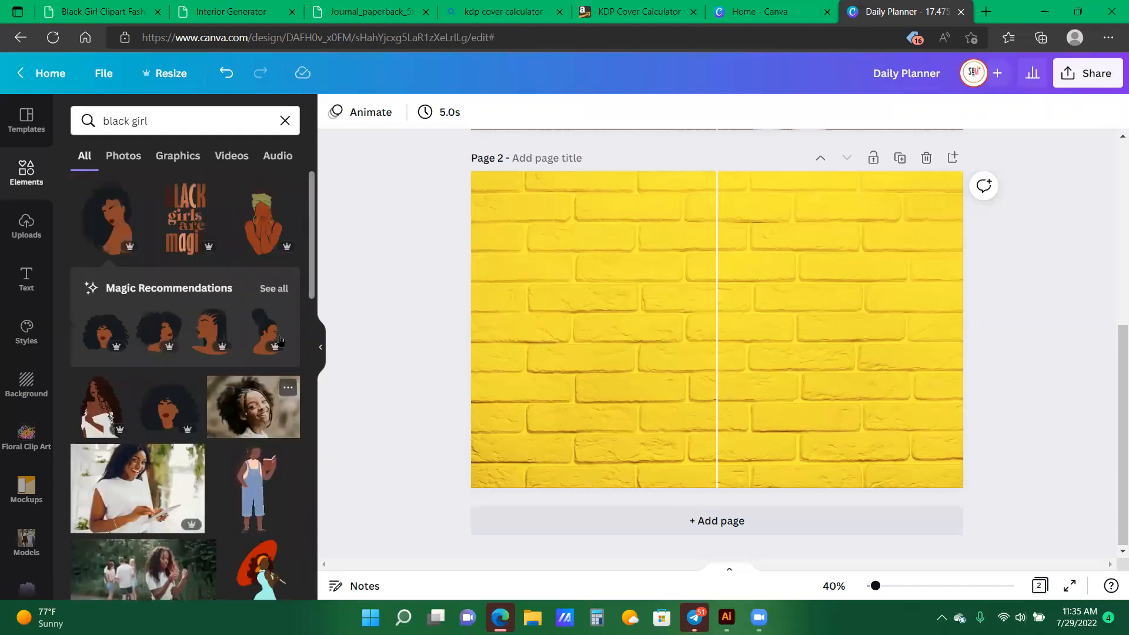
pyautogui.click(272, 289)
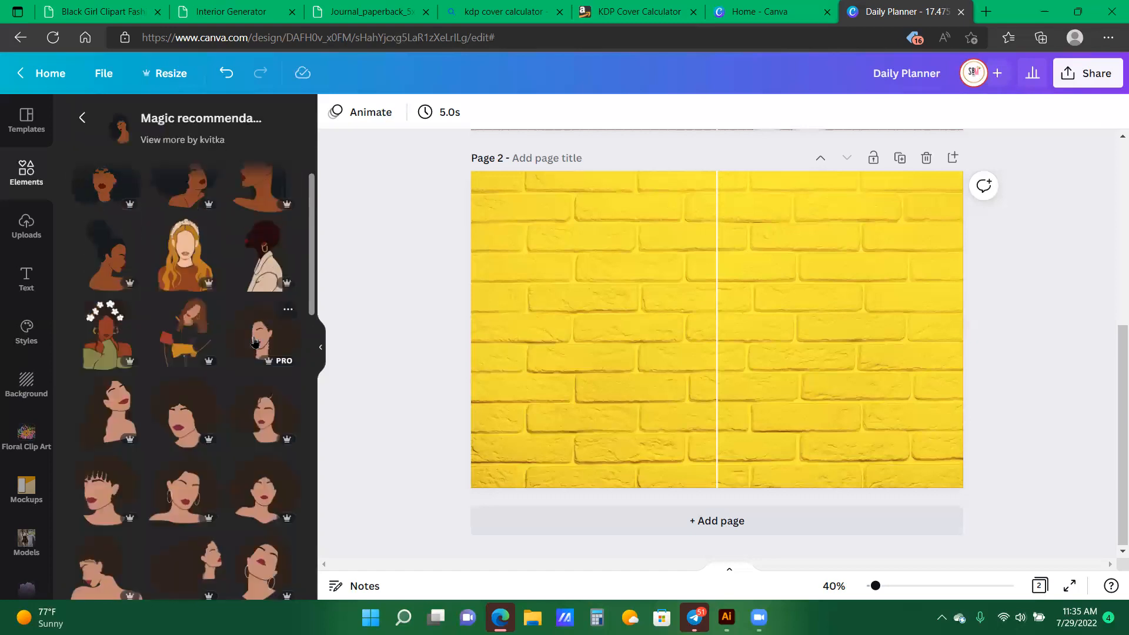
pyautogui.scroll(-5, 255, 341)
pyautogui.scroll(-4, 255, 342)
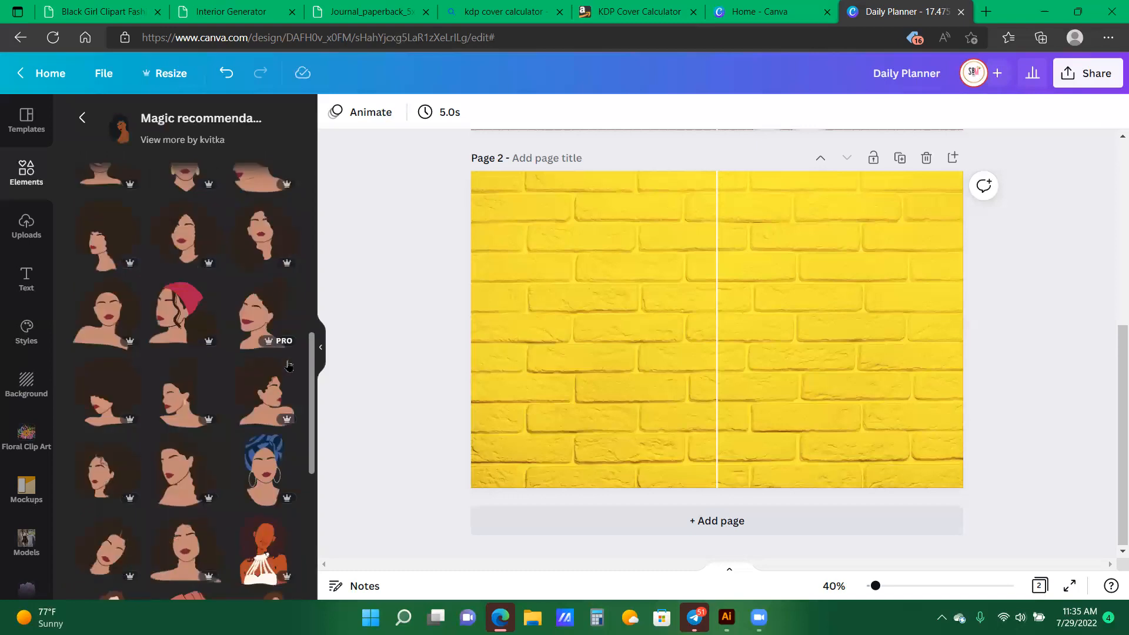
pyautogui.scroll(-4, 265, 284)
# - Place the woman with the blue headwrap at the bottom of page 2's front cover, enlarged and aligned beside the white center line
pyautogui.click(266, 283)
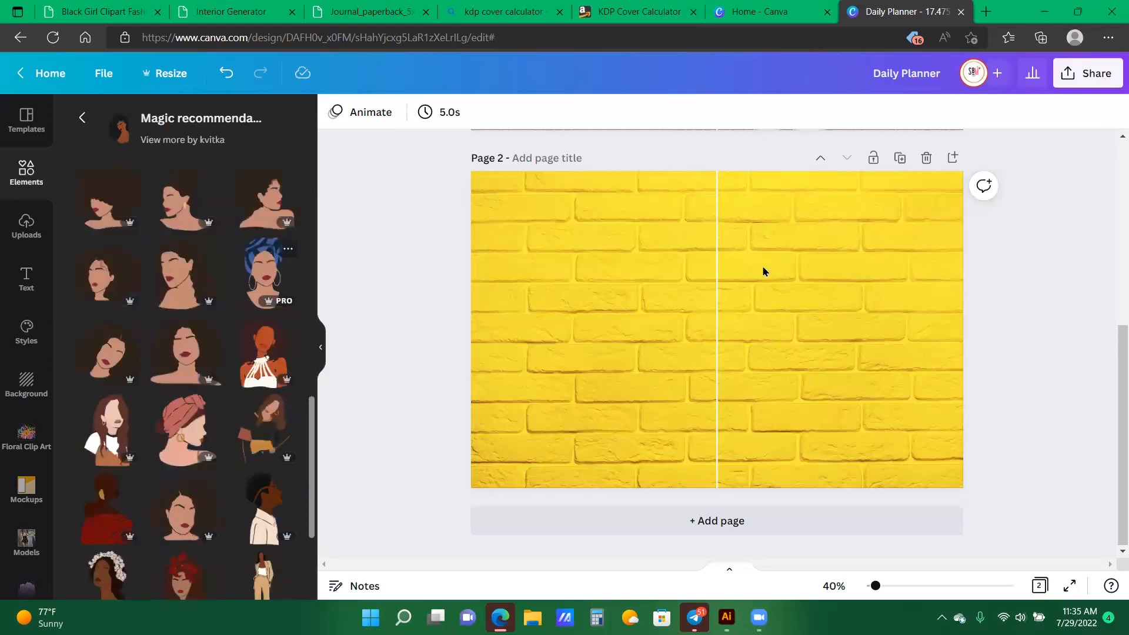
pyautogui.moveTo(752, 266); pyautogui.dragTo(782, 382)
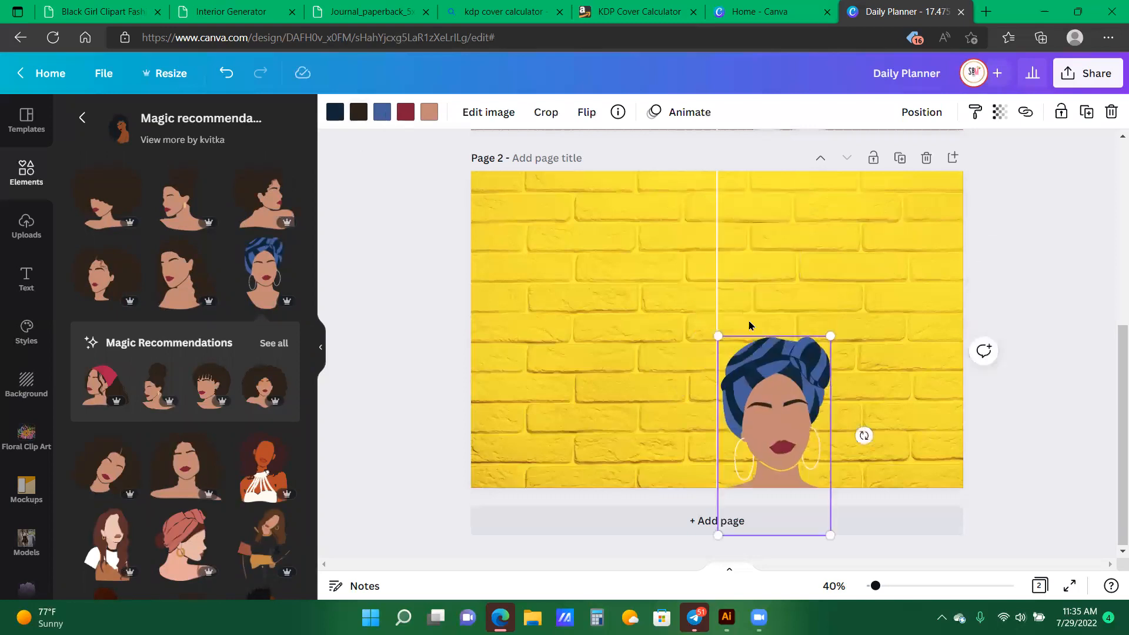
pyautogui.moveTo(835, 334); pyautogui.dragTo(854, 320)
pyautogui.moveTo(799, 377)
pyautogui.mouseDown()
pyautogui.moveTo(790, 372)
pyautogui.moveTo(790, 383)
pyautogui.mouseUp()
pyautogui.moveTo(834, 330)
pyautogui.mouseDown()
pyautogui.moveTo(874, 290)
pyautogui.moveTo(838, 309)
pyautogui.mouseUp()
pyautogui.moveTo(770, 372); pyautogui.dragTo(778, 370)
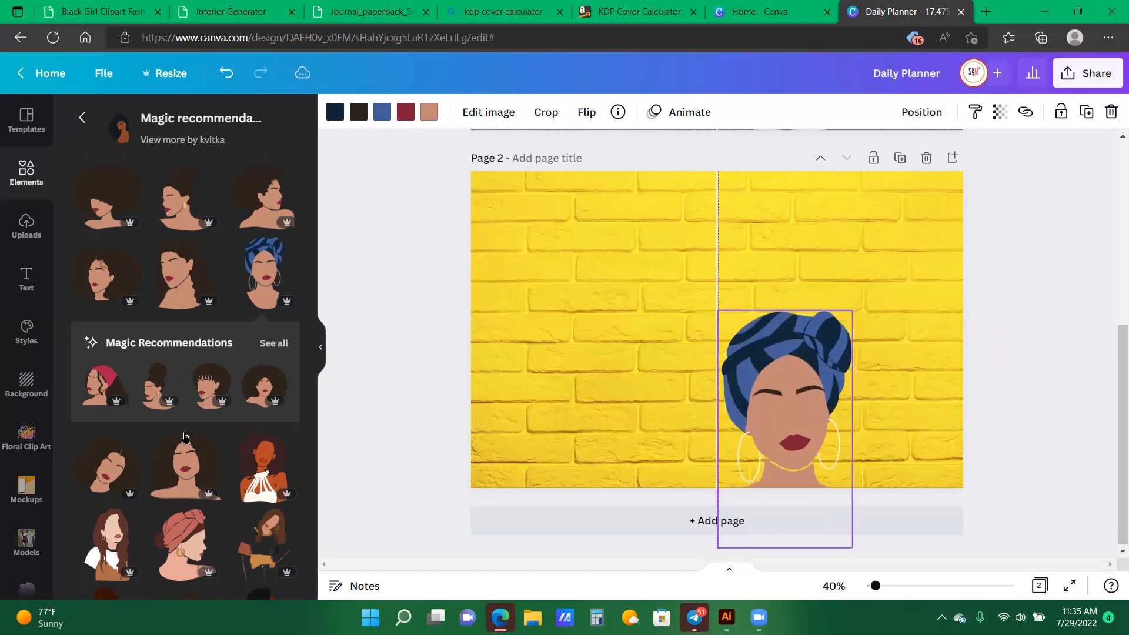
# - Look through the remaining recommendations and the "black girl" search results, and narrow the results to graphics
pyautogui.scroll(-5, 184, 436)
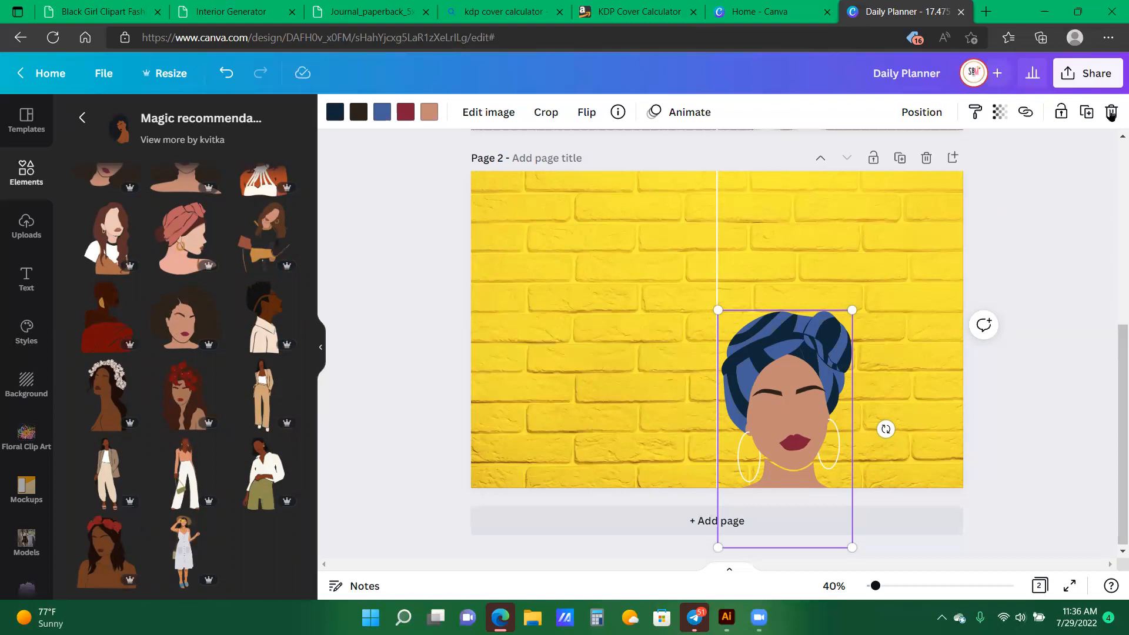
pyautogui.click(87, 118)
pyautogui.scroll(-3, 245, 484)
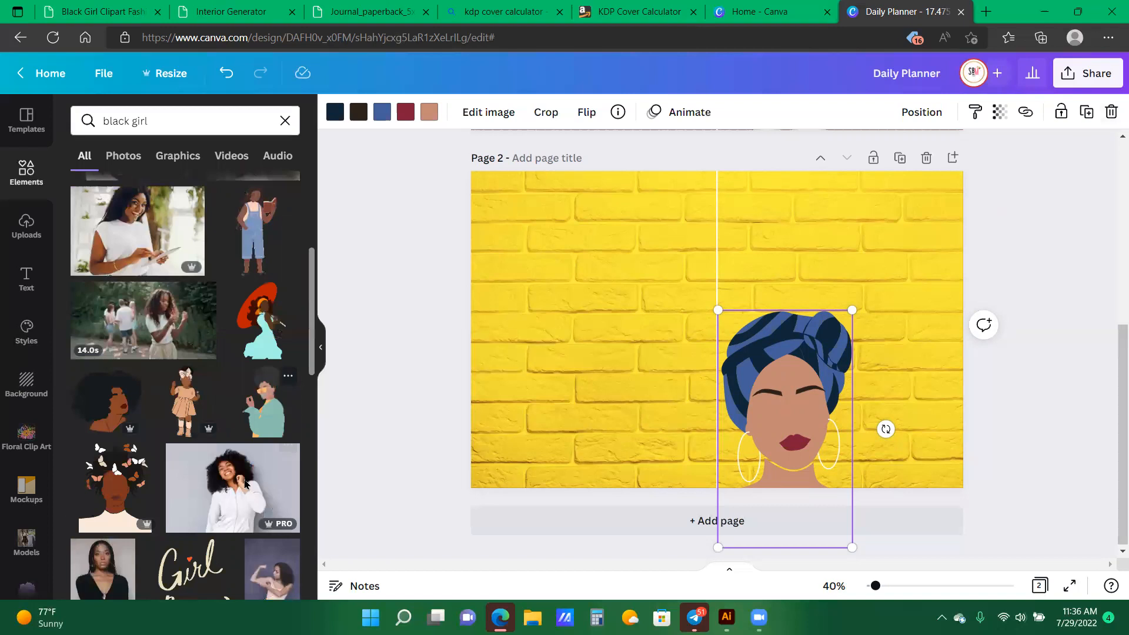
pyautogui.scroll(-4, 246, 483)
pyautogui.scroll(-3, 246, 483)
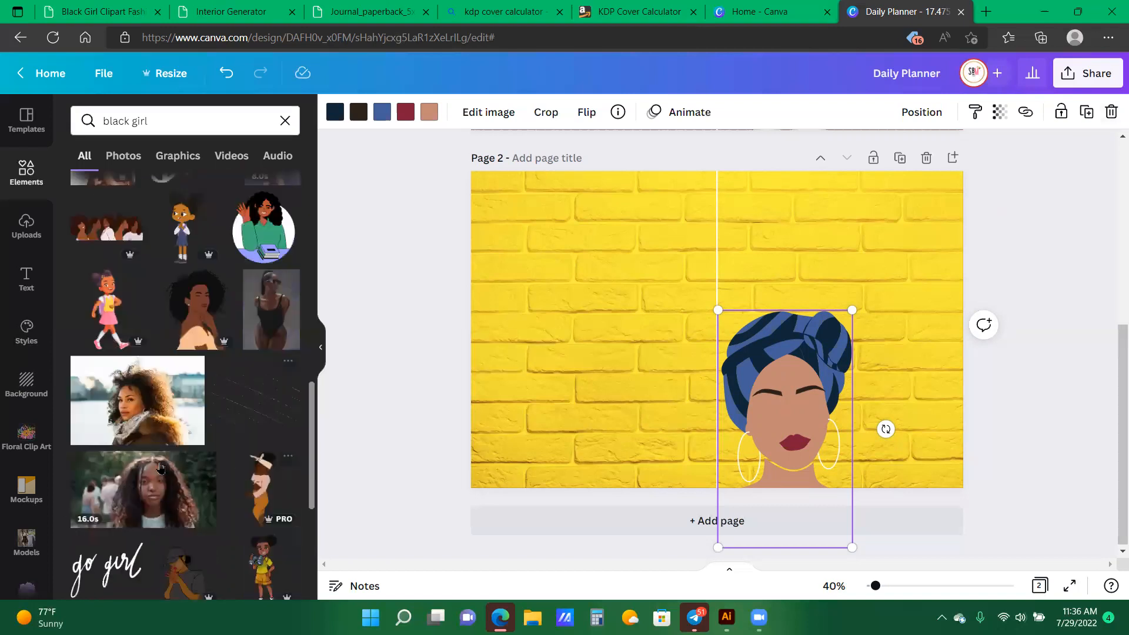
pyautogui.scroll(-5, 160, 467)
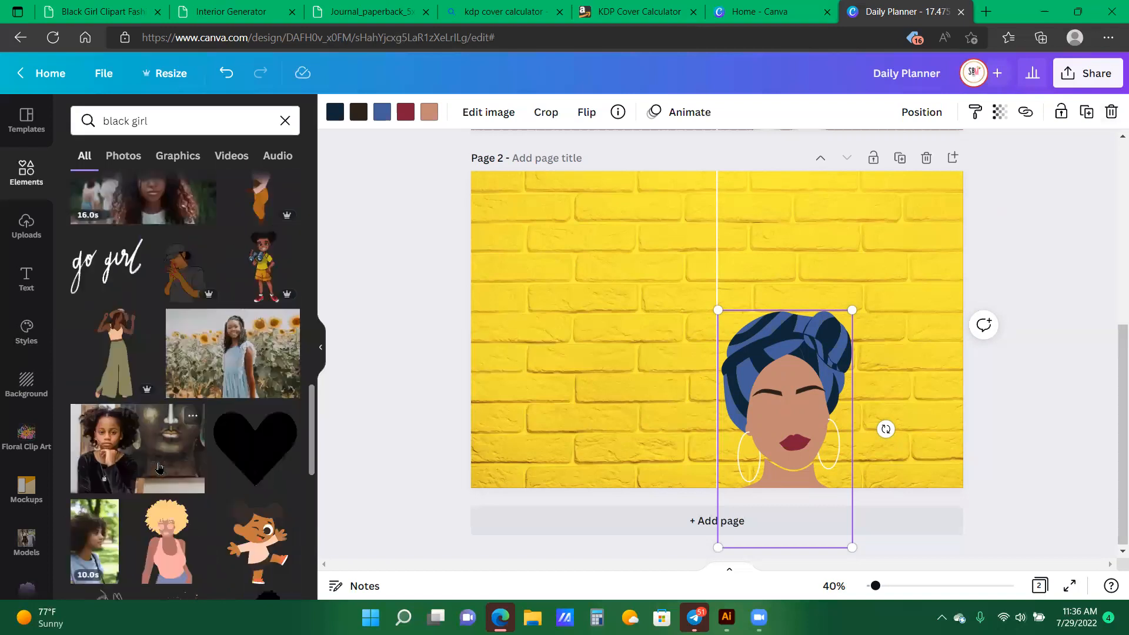
pyautogui.click(179, 160)
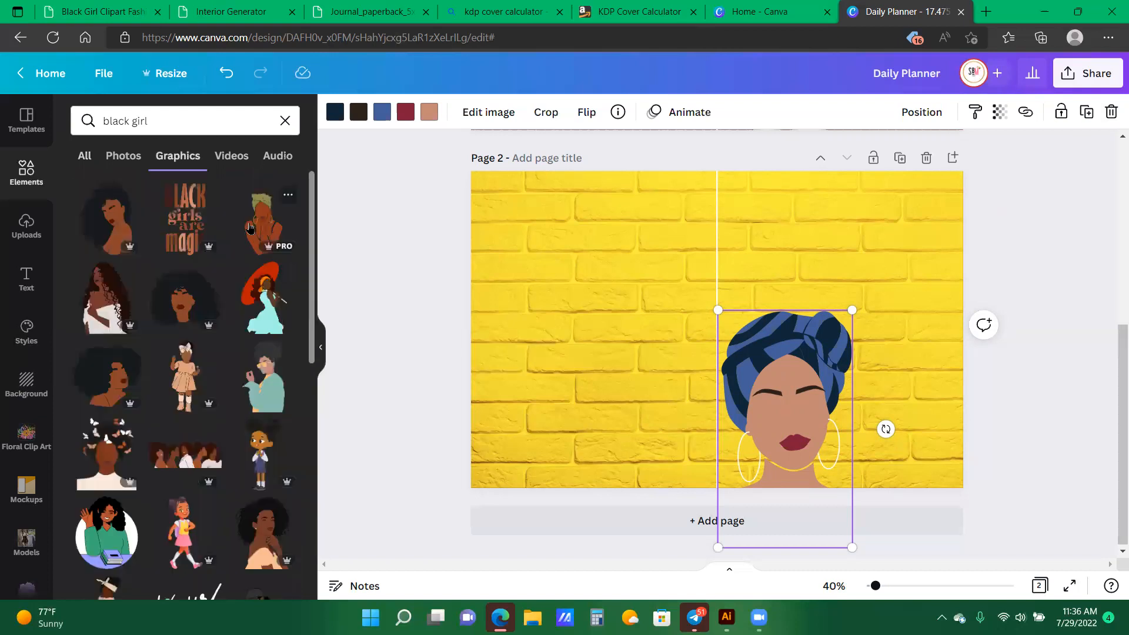
# - Try the woman with the green headband on page 2 and browse her full set of Magic Recommendations
pyautogui.click(264, 217)
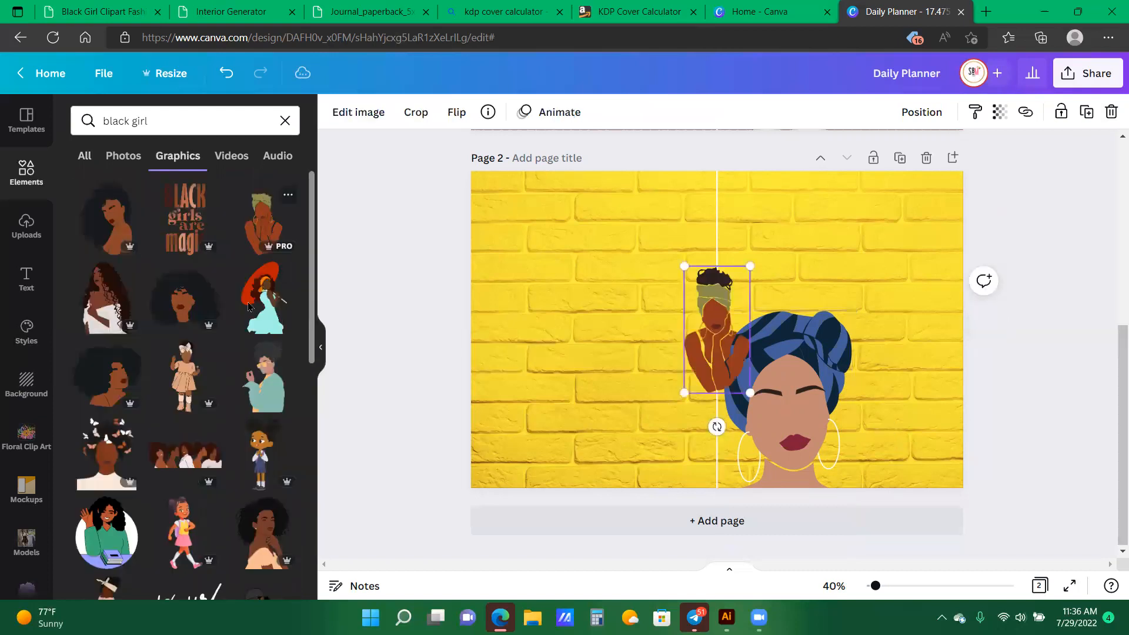
pyautogui.click(274, 289)
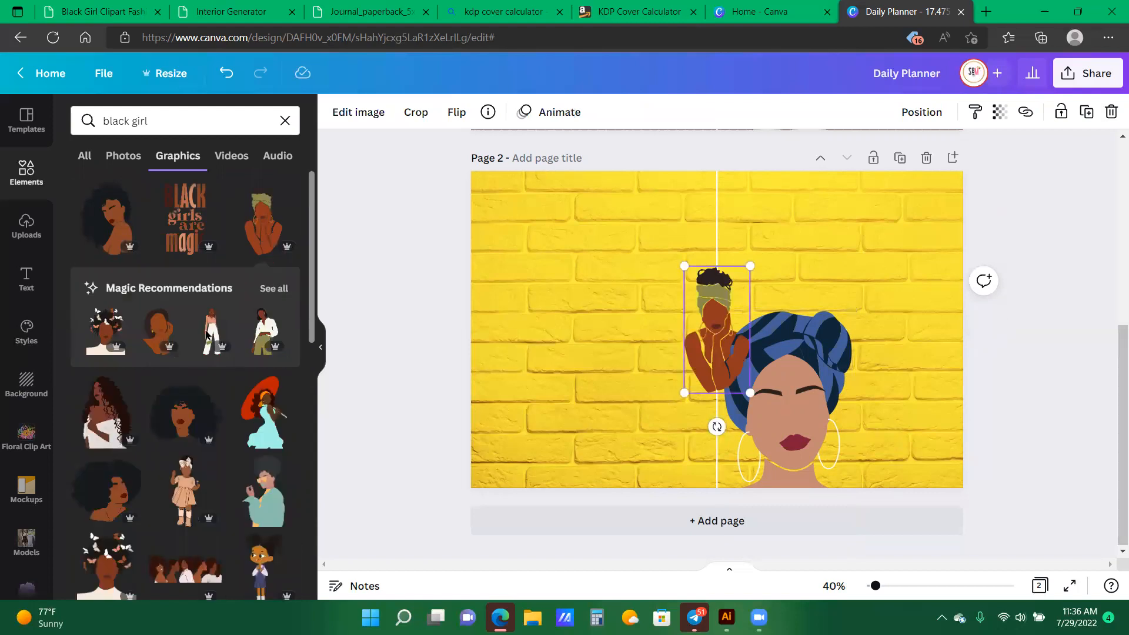
pyautogui.scroll(-3, 206, 335)
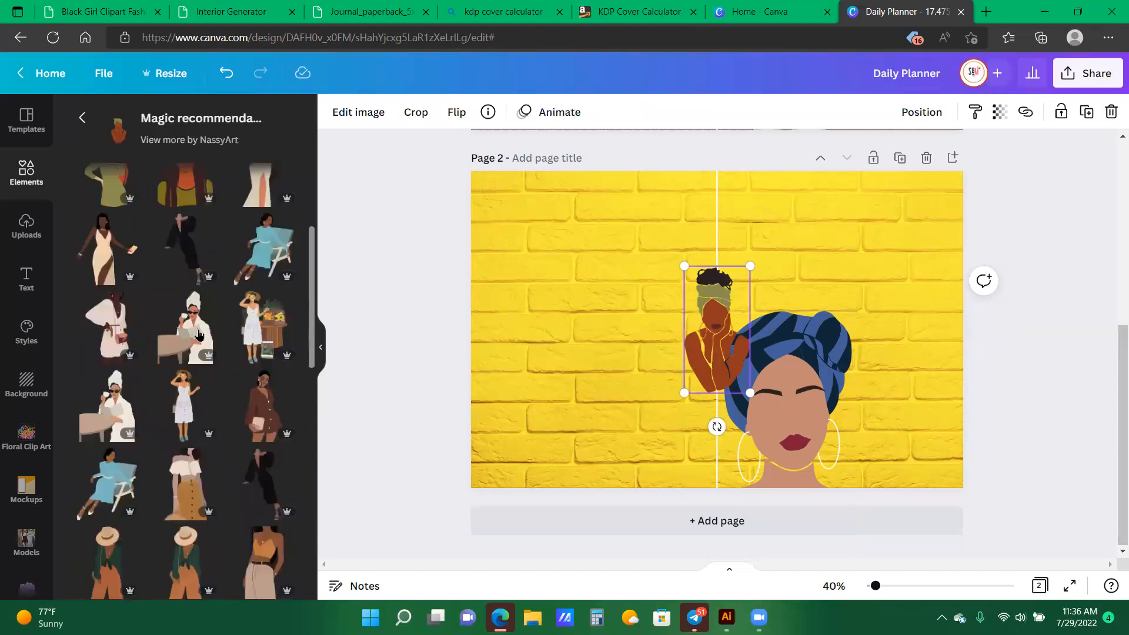
pyautogui.scroll(-3, 199, 339)
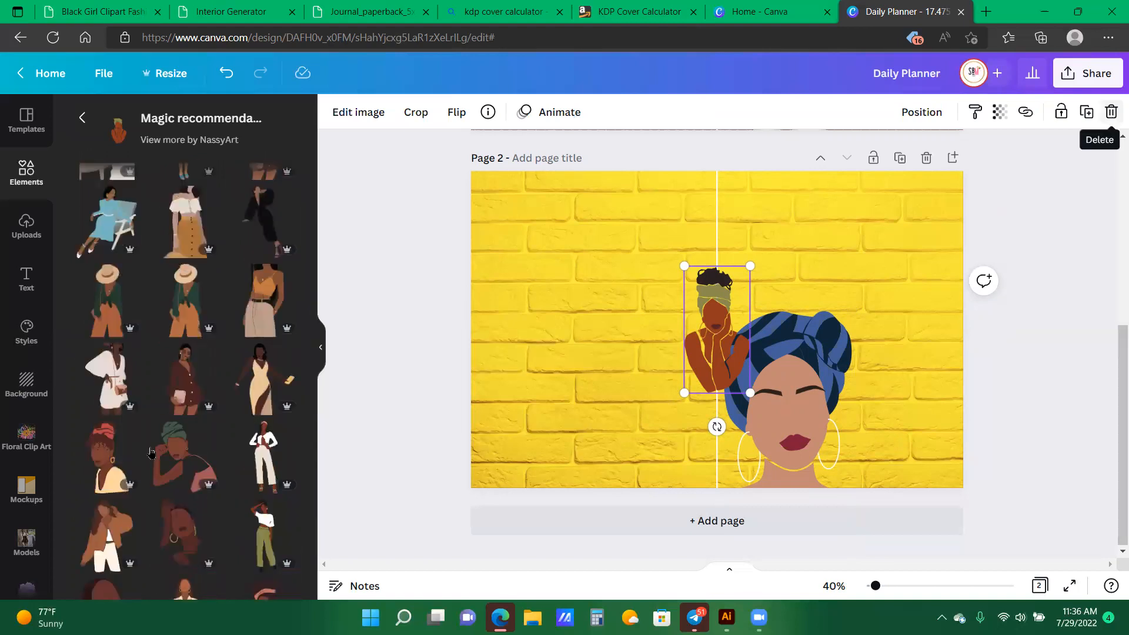
pyautogui.scroll(-1, 152, 453)
pyautogui.scroll(-3, 151, 452)
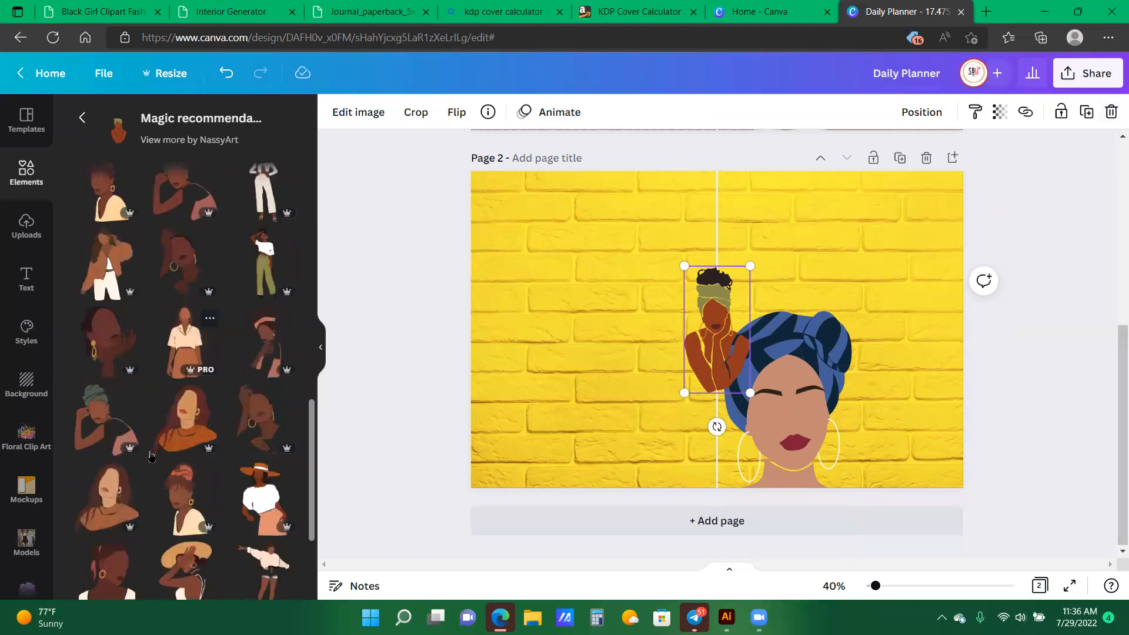
pyautogui.scroll(-2, 144, 453)
pyautogui.scroll(-1, 138, 451)
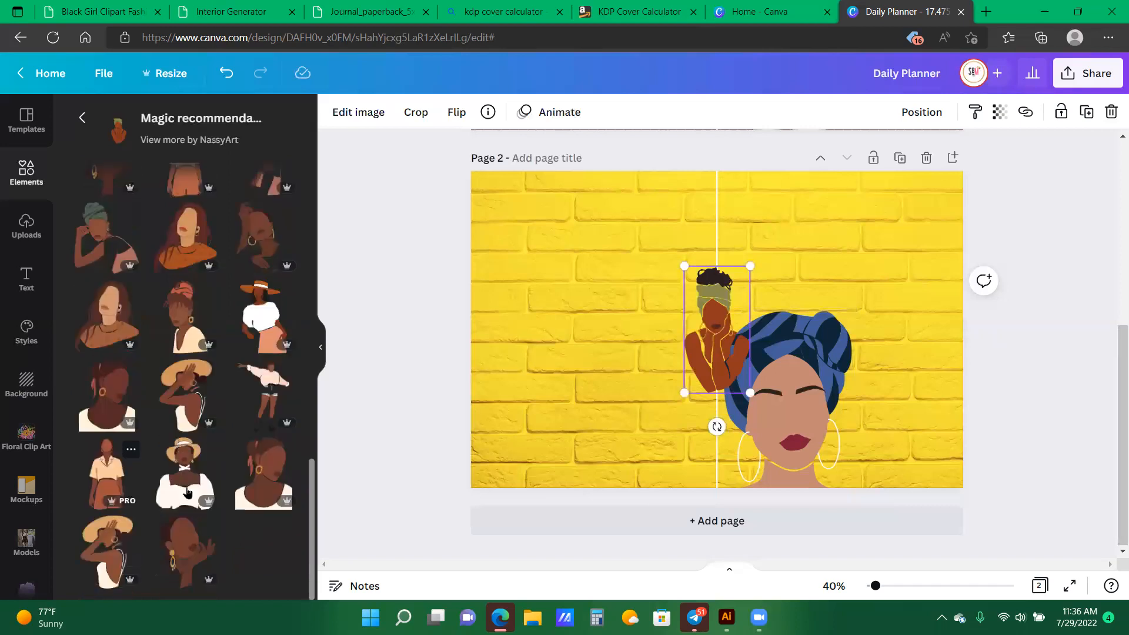
pyautogui.scroll(2, 136, 483)
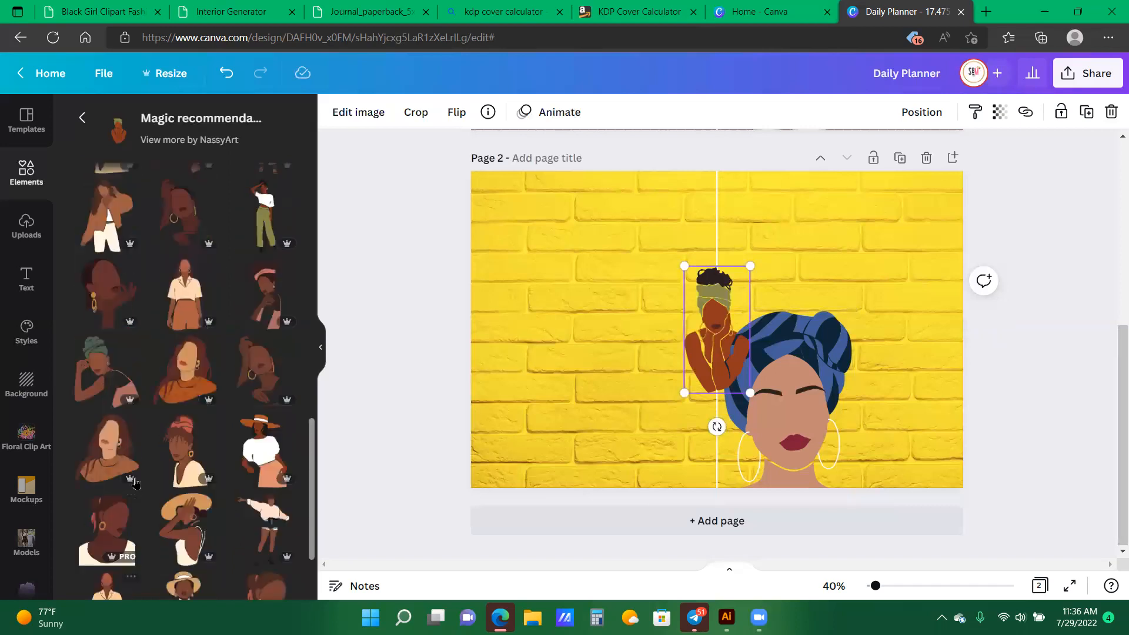
pyautogui.scroll(3, 136, 482)
pyautogui.scroll(3, 136, 481)
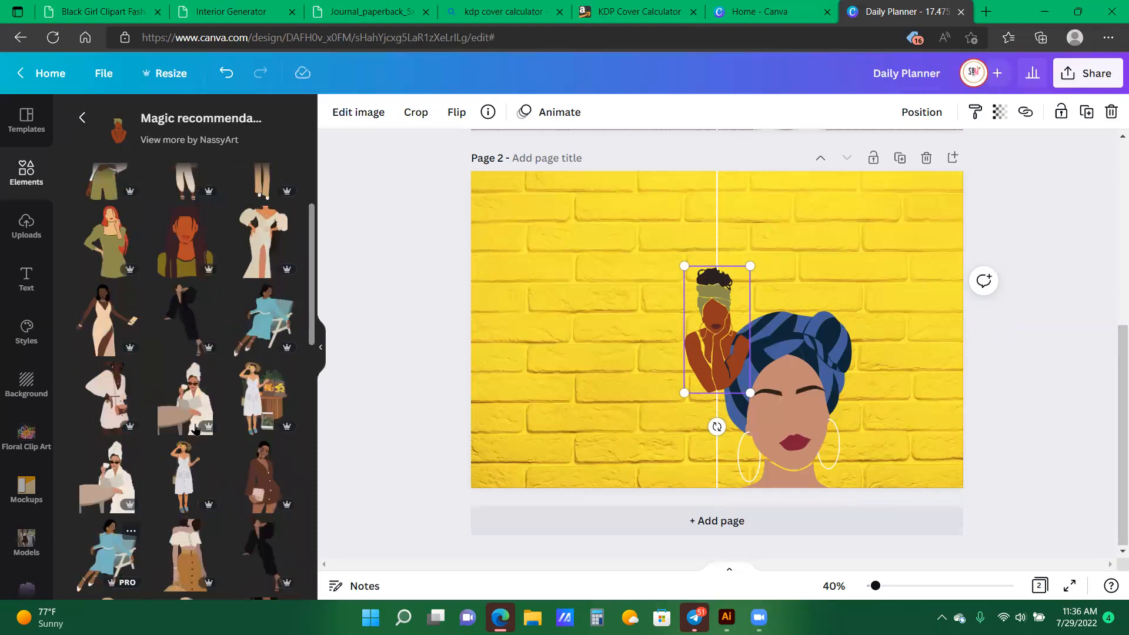
pyautogui.scroll(2, 195, 429)
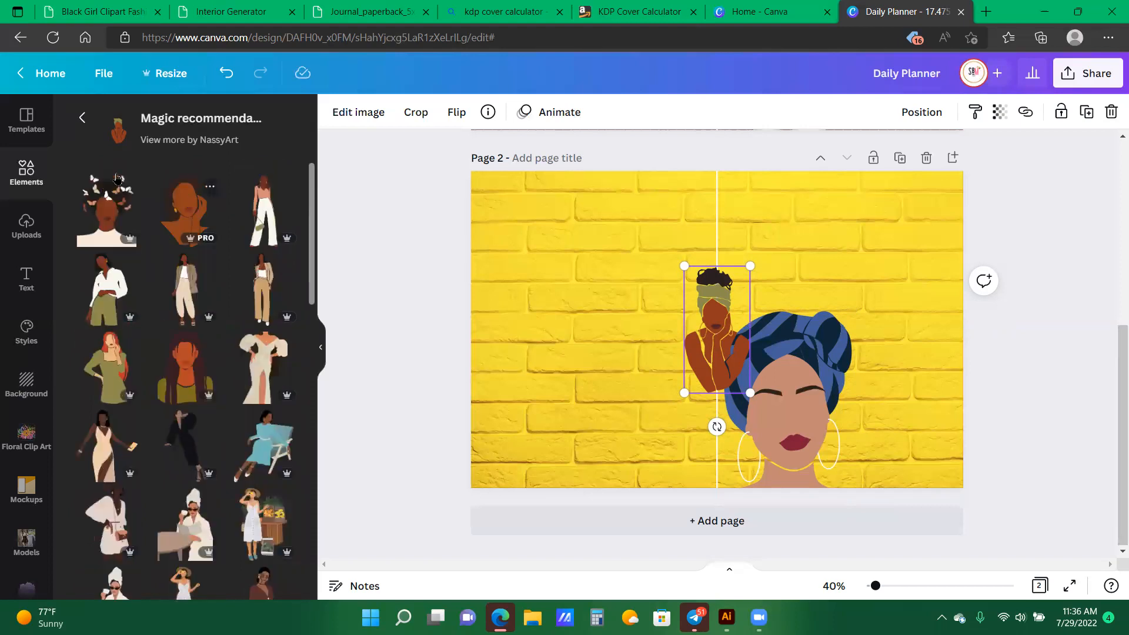
# - Try the woman in the white blouse and green trousers on page 2, enlarge her, and delete her again
pyautogui.click(113, 270)
pyautogui.moveTo(757, 270); pyautogui.dragTo(872, 217)
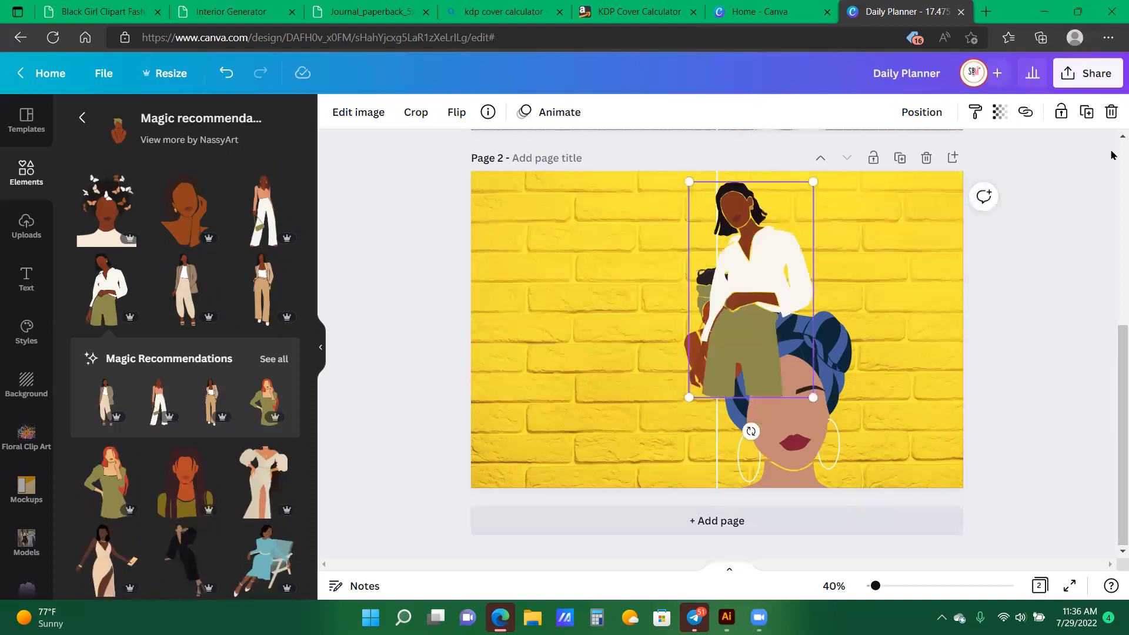
pyautogui.click(1111, 113)
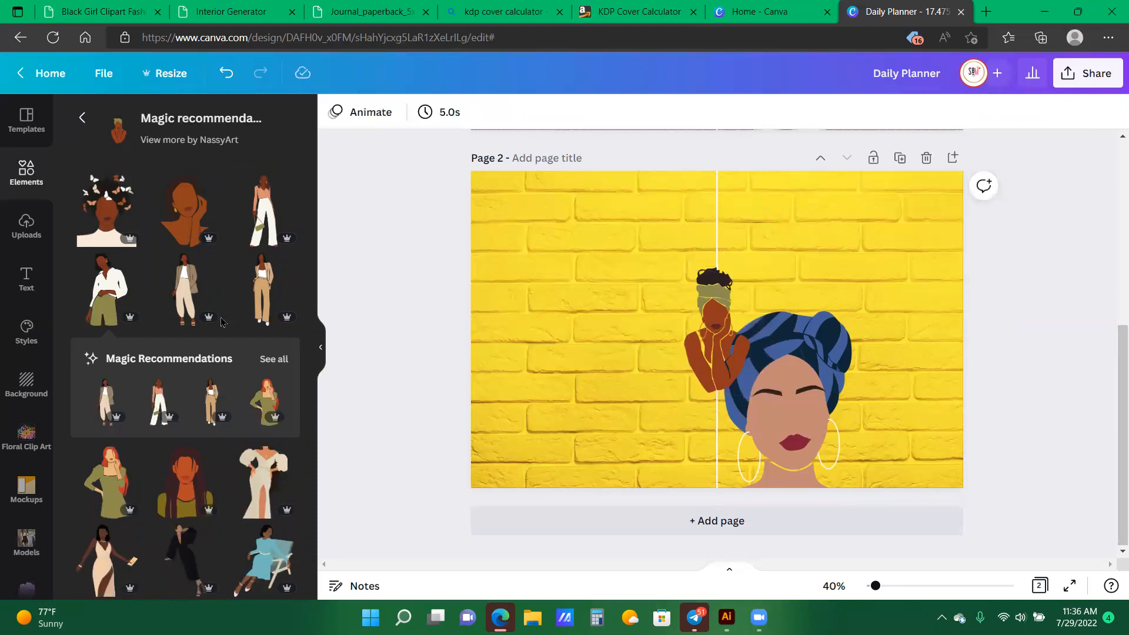
# - Look through the "black girl" graphics results for another woman illustration that suits the yellow cover
pyautogui.scroll(-1, 230, 476)
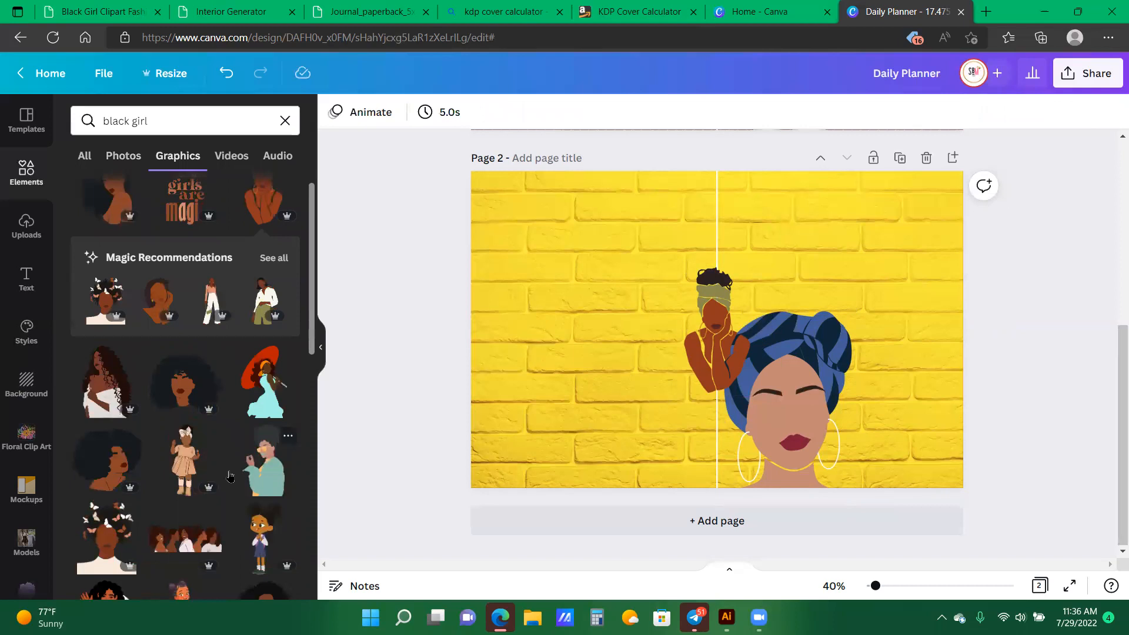
pyautogui.scroll(-10, 229, 476)
pyautogui.scroll(-3, 156, 419)
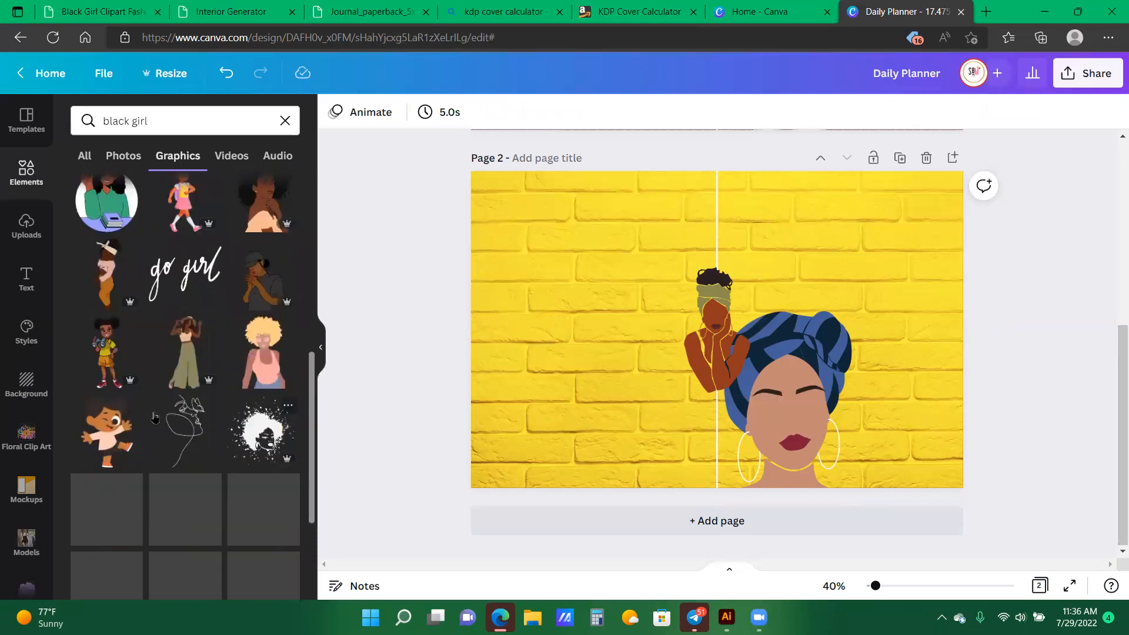
pyautogui.scroll(-5, 177, 447)
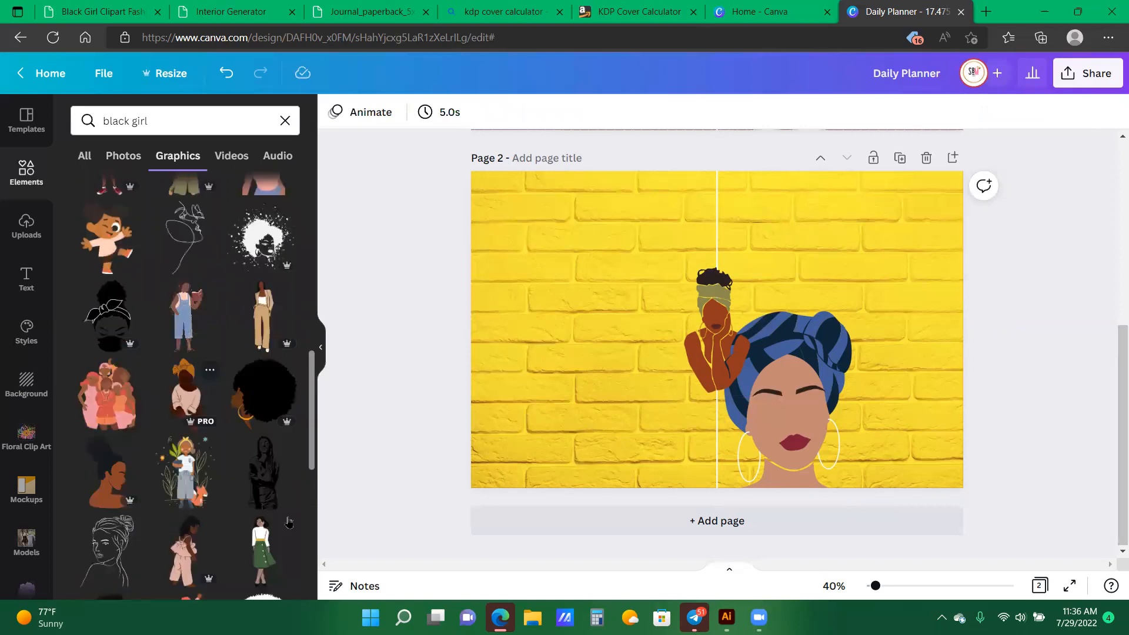
pyautogui.scroll(-5, 198, 488)
pyautogui.scroll(-4, 164, 448)
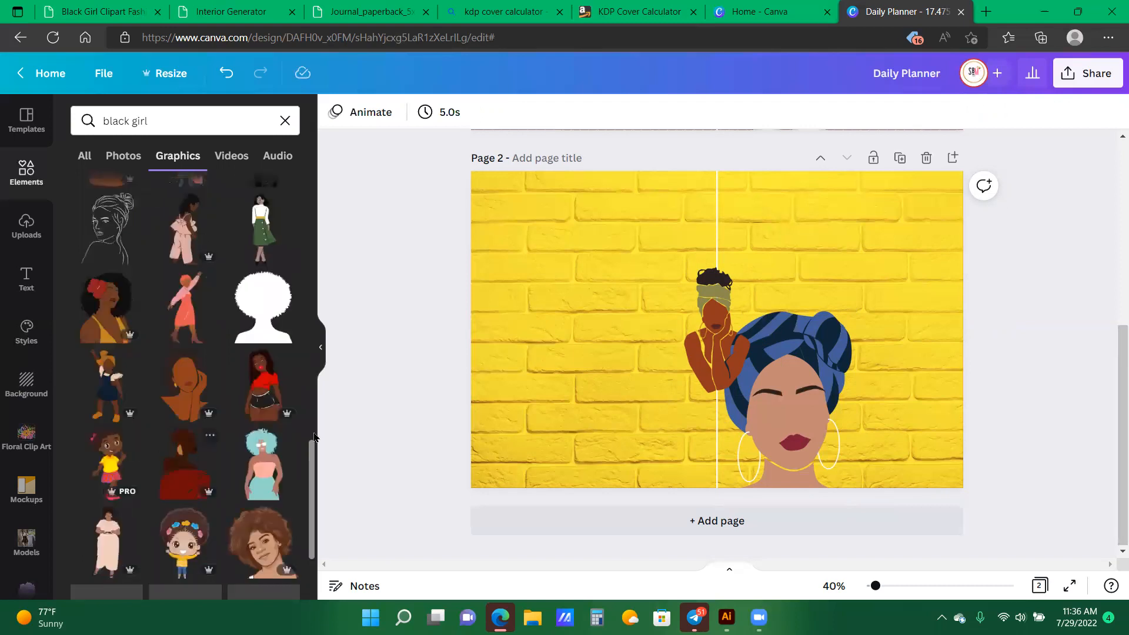
pyautogui.scroll(-4, 315, 441)
pyautogui.scroll(-4, 307, 491)
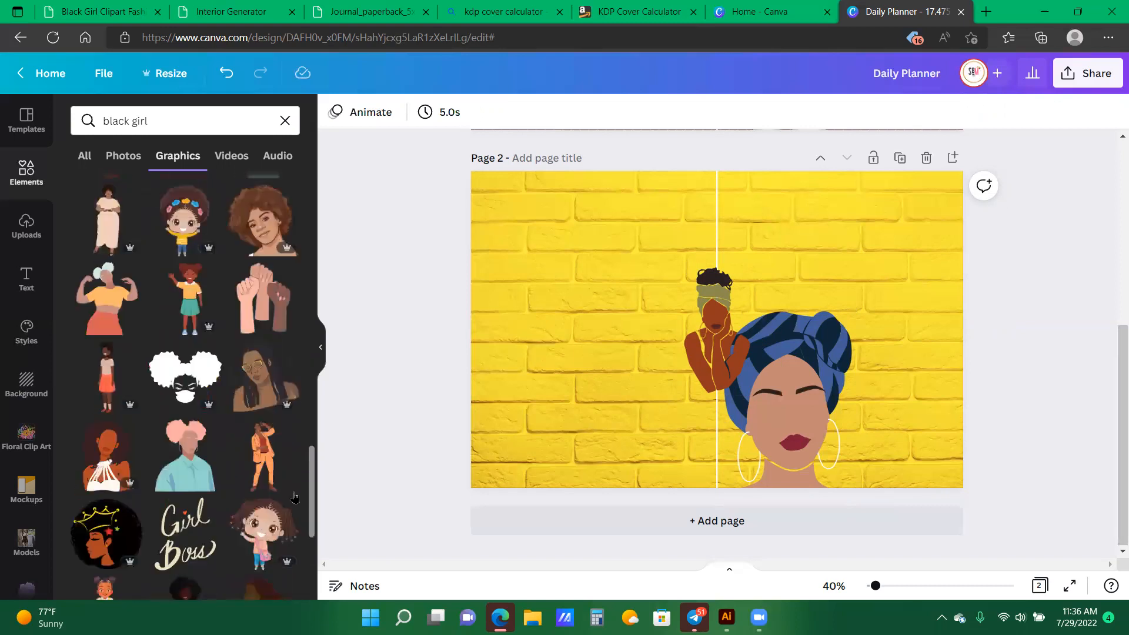
pyautogui.scroll(-4, 285, 499)
pyautogui.scroll(-2, 313, 538)
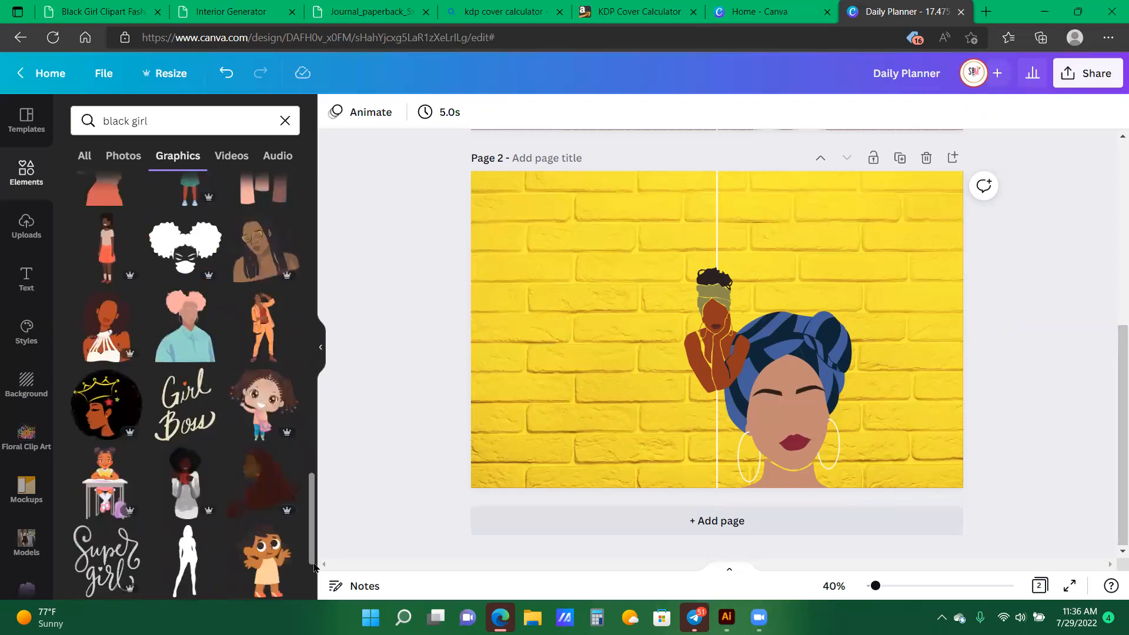
pyautogui.scroll(-5, 315, 567)
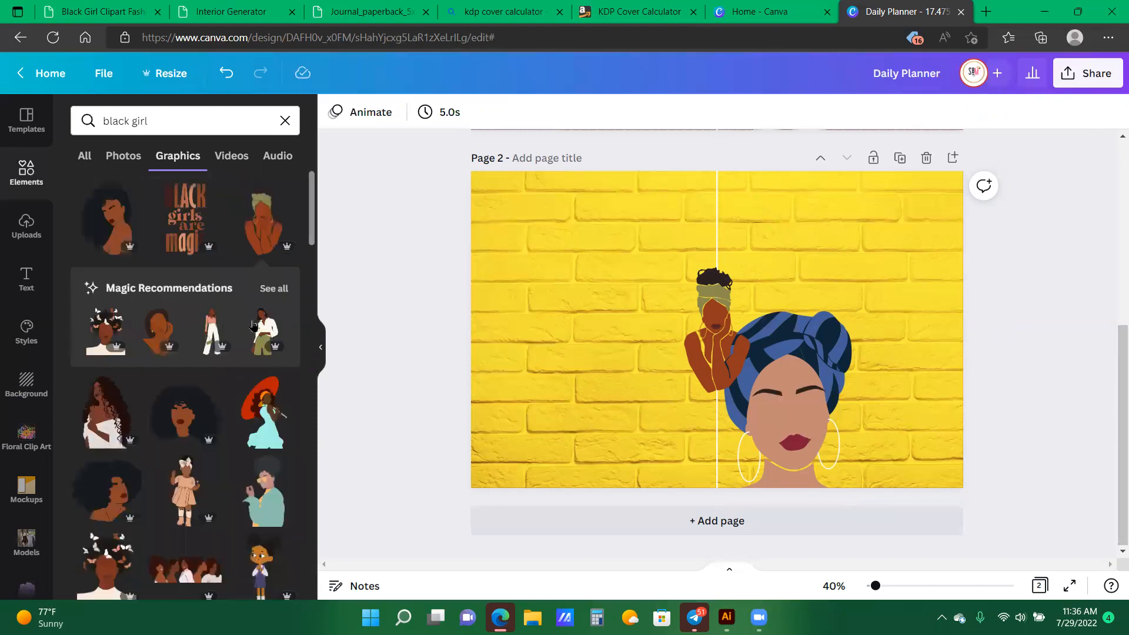
pyautogui.scroll(-4, 235, 341)
pyautogui.scroll(-2, 217, 387)
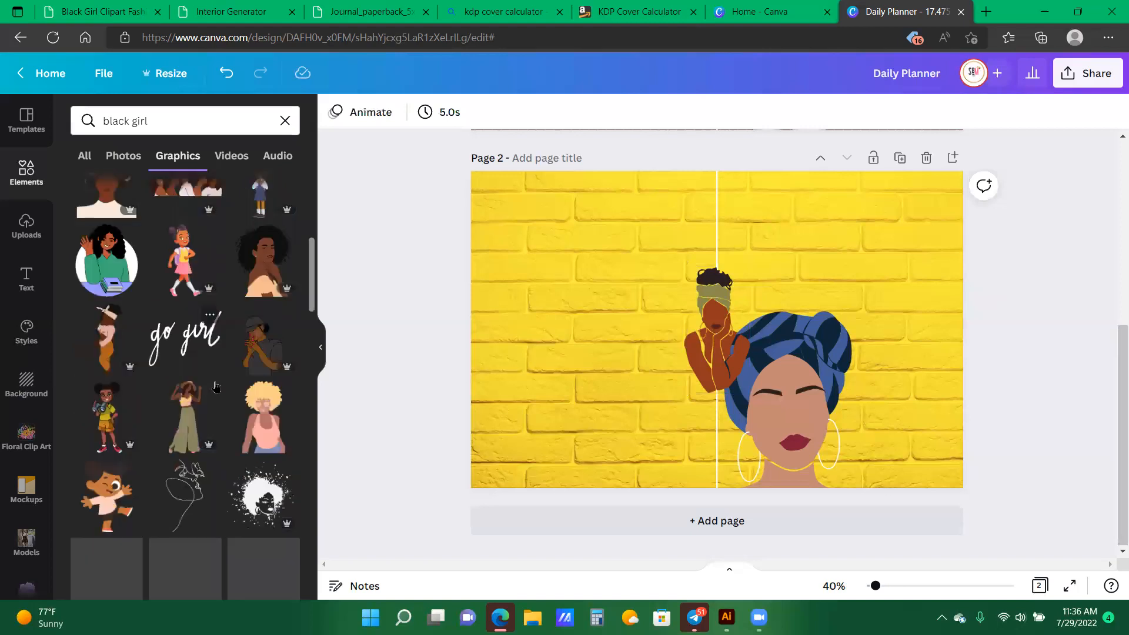
pyautogui.scroll(2, 258, 435)
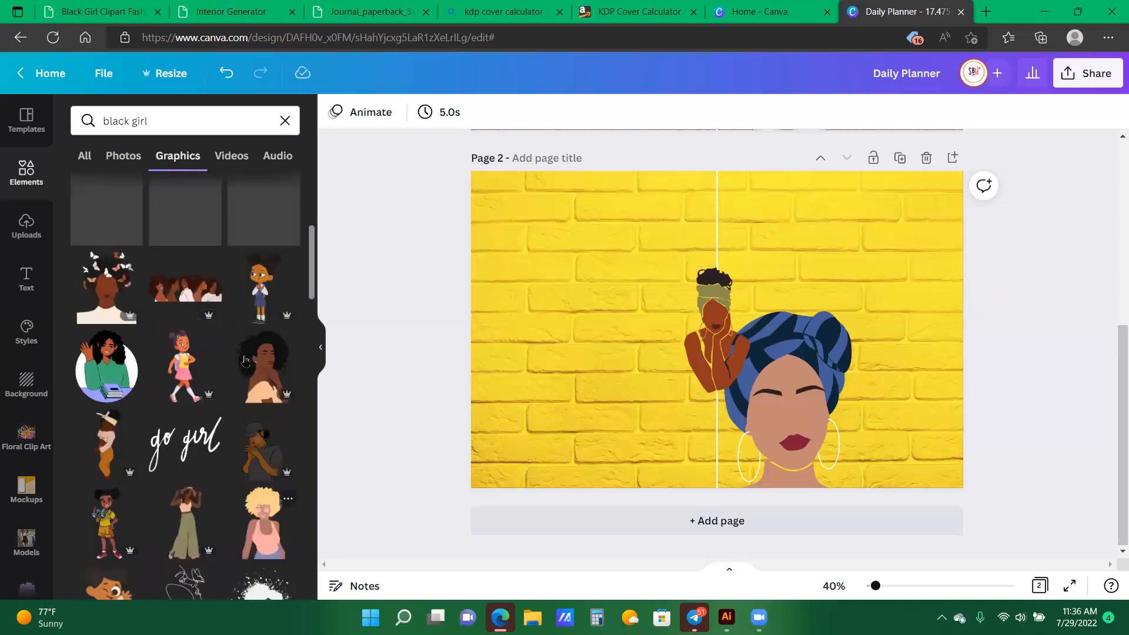
pyautogui.scroll(3, 245, 360)
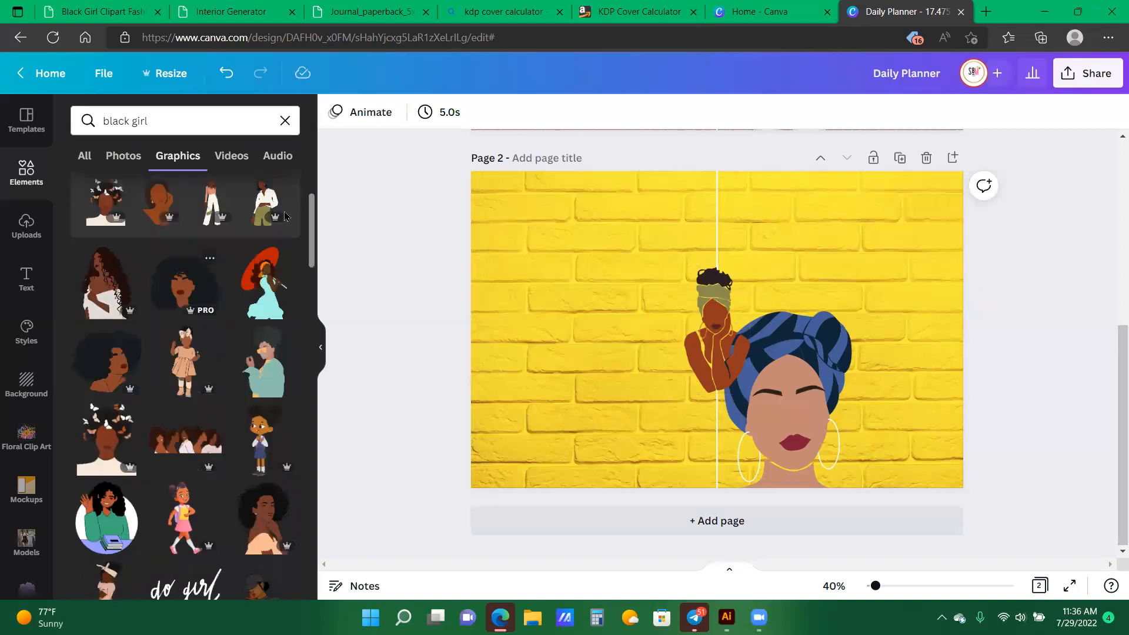
pyautogui.scroll(2, 187, 447)
pyautogui.scroll(1, 210, 477)
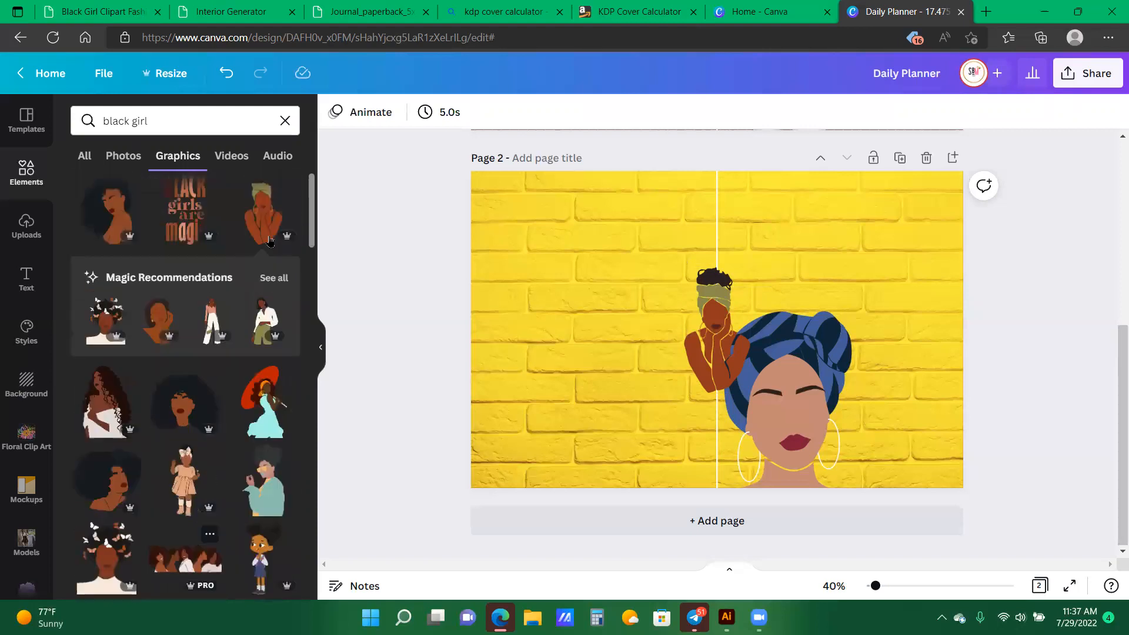
pyautogui.scroll(1, 210, 478)
# - Try the afro-haired woman in side view on page 2, and delete both her and the green-headband woman
pyautogui.click(115, 493)
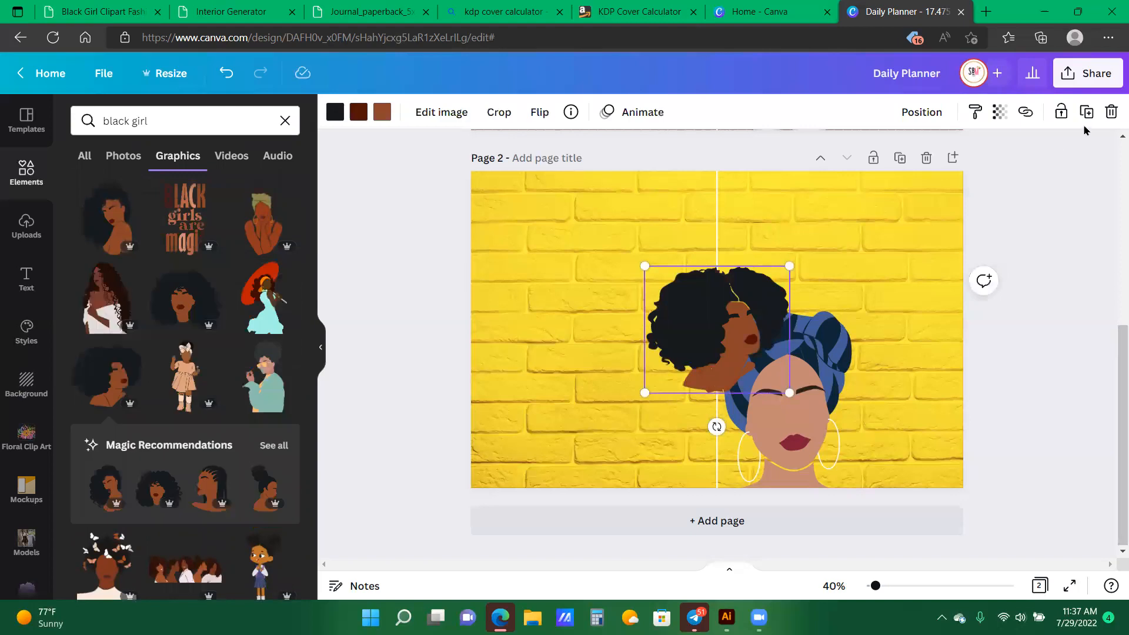
pyautogui.click(1111, 112)
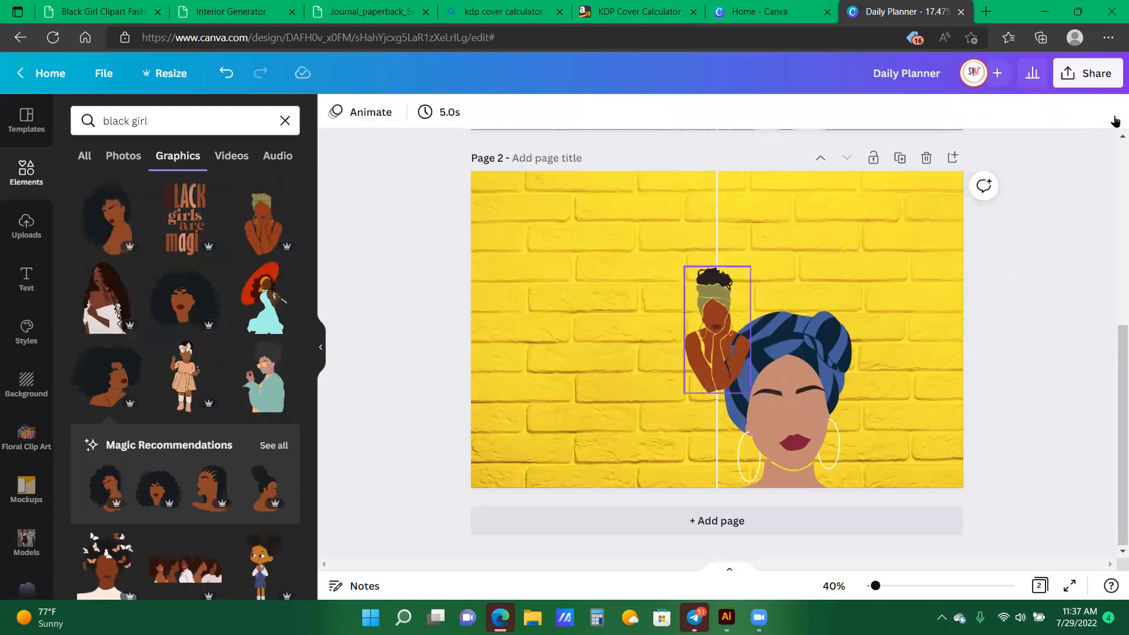
pyautogui.click(718, 326)
pyautogui.press('Delete')
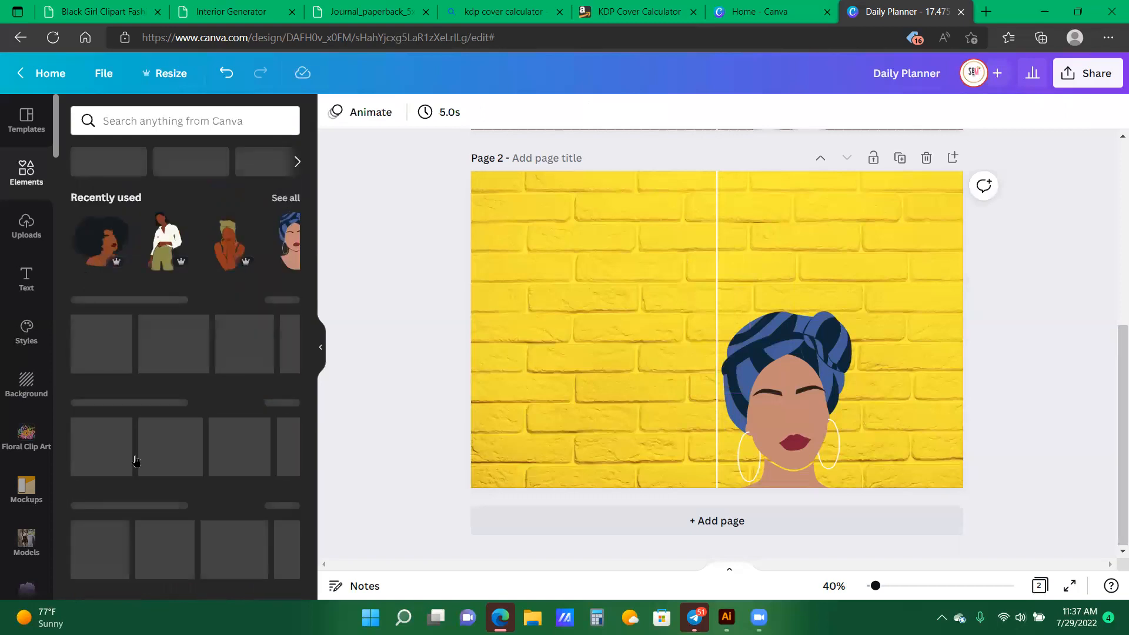
# - Place the recently used woman with long wavy black hair at the bottom of page 2's front cover, enlarged beside the headwrap woman
pyautogui.scroll(-3, 182, 510)
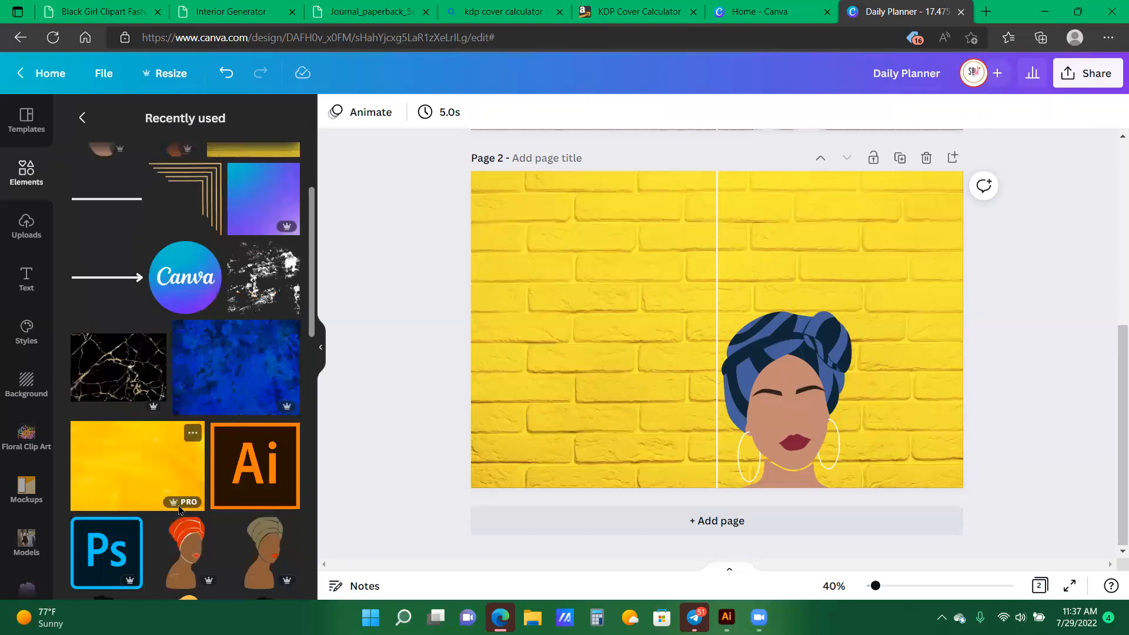
pyautogui.scroll(-5, 107, 366)
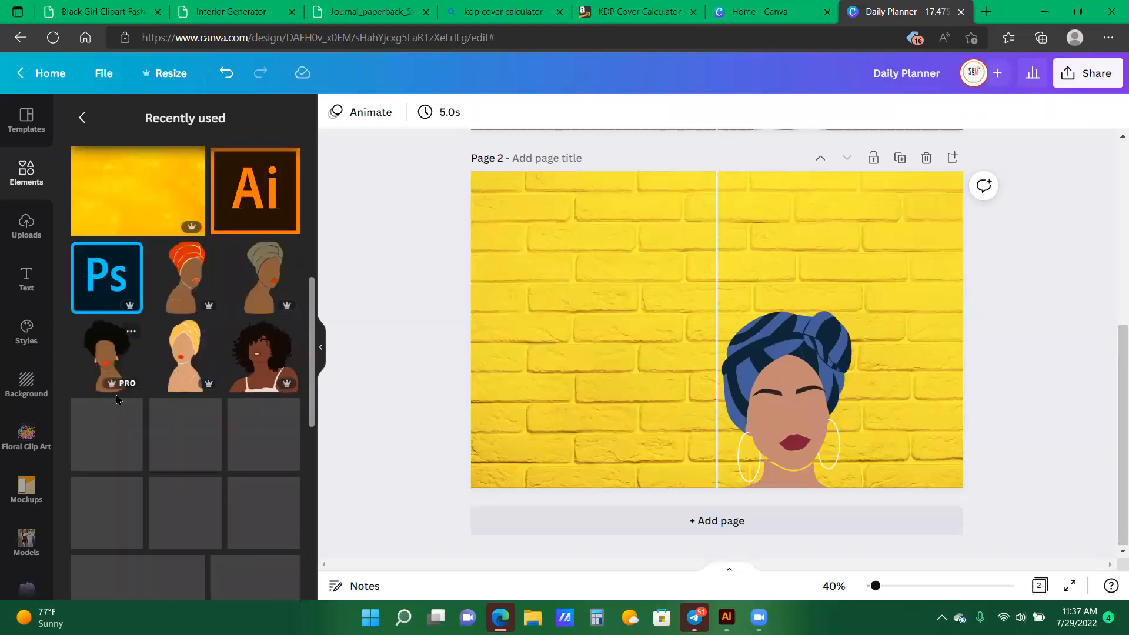
pyautogui.scroll(-1, 115, 445)
pyautogui.click(114, 445)
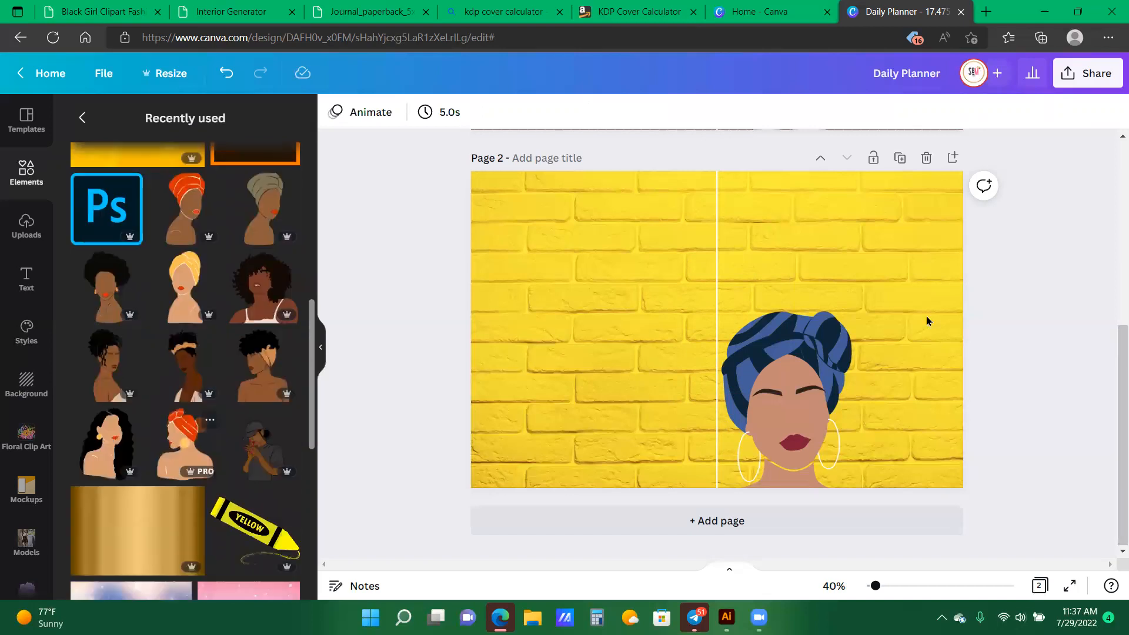
pyautogui.moveTo(765, 267); pyautogui.dragTo(846, 192)
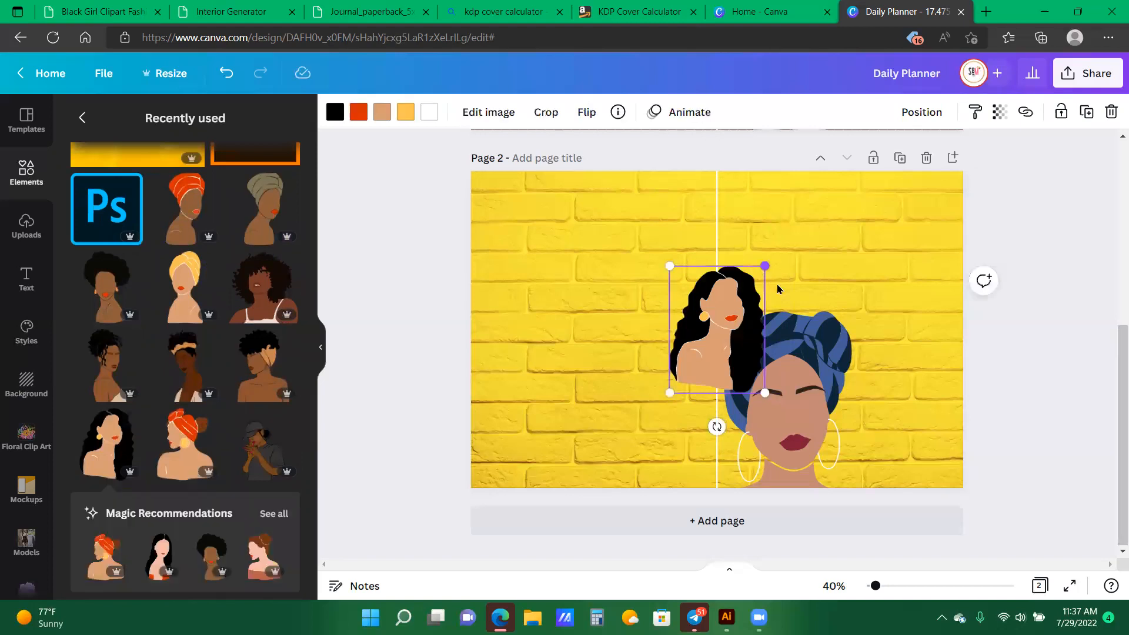
pyautogui.moveTo(781, 297); pyautogui.dragTo(905, 438)
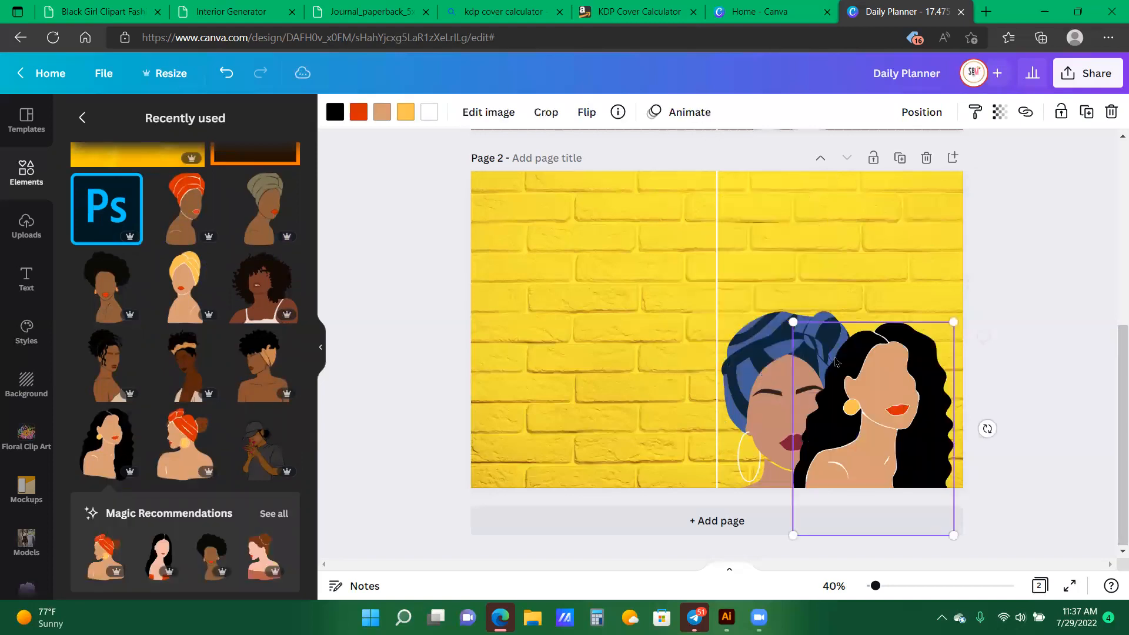
# - Shrink the blue-headwrap woman beside the spine on page 2 and delete her
pyautogui.click(761, 376)
pyautogui.moveTo(851, 303); pyautogui.dragTo(758, 374)
pyautogui.click(1112, 113)
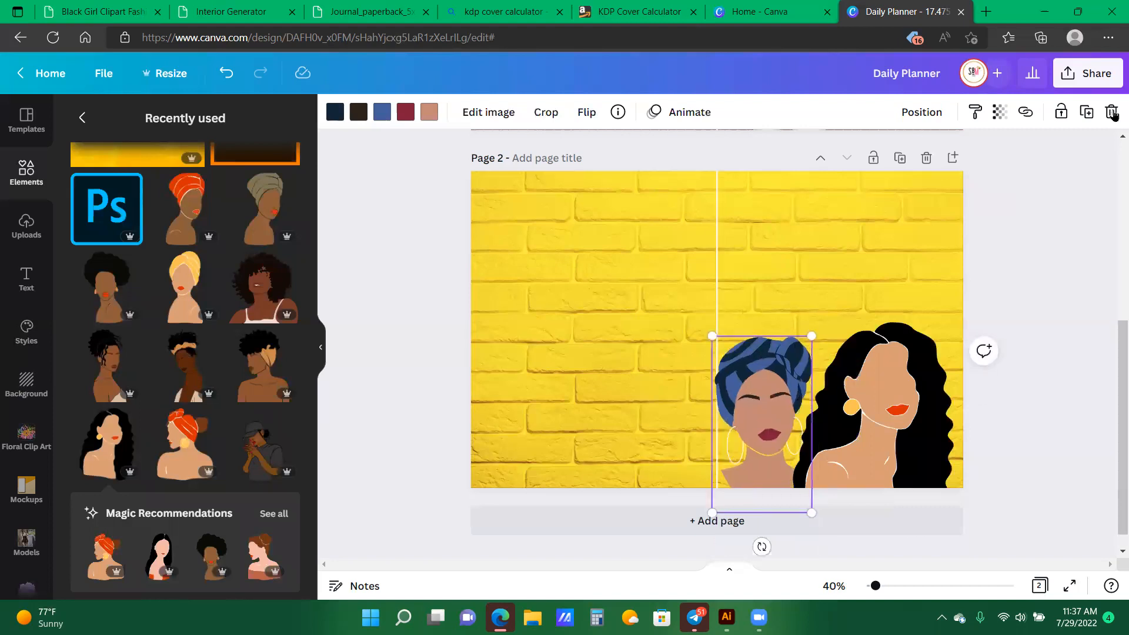
# - Place the recently used orange-headwrap woman with a bun at the bottom of page 2's front cover beside the spine, setting the wavy-haired woman aside
pyautogui.moveTo(211, 451); pyautogui.dragTo(822, 195)
pyautogui.moveTo(819, 393); pyautogui.dragTo(785, 386)
pyautogui.click(878, 407)
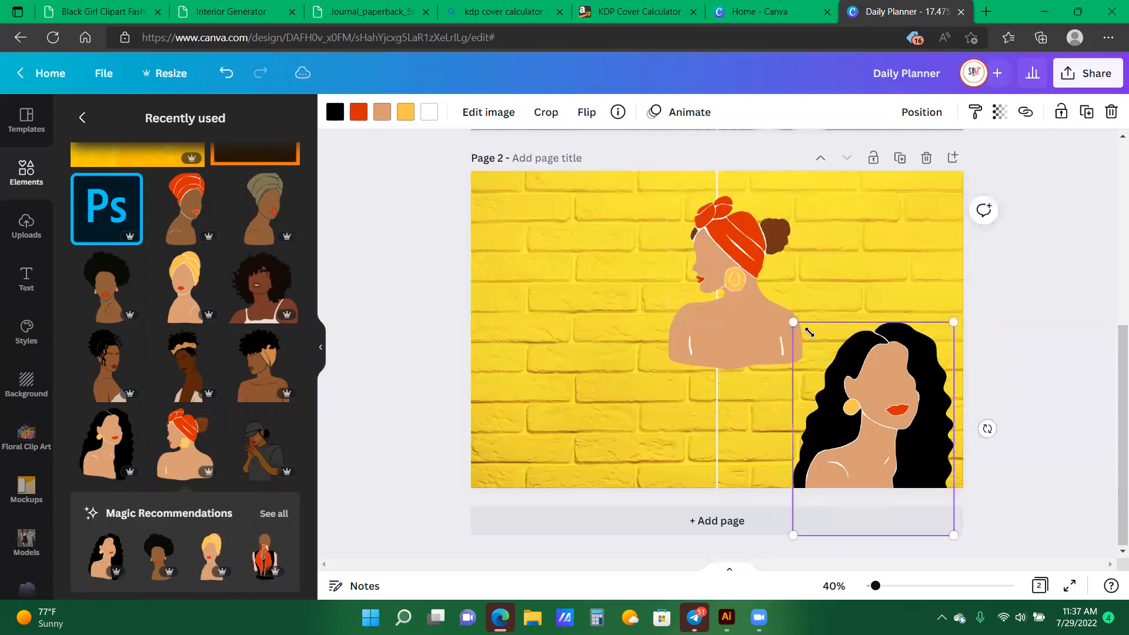
pyautogui.moveTo(803, 332); pyautogui.dragTo(820, 357)
pyautogui.moveTo(894, 422); pyautogui.dragTo(552, 328)
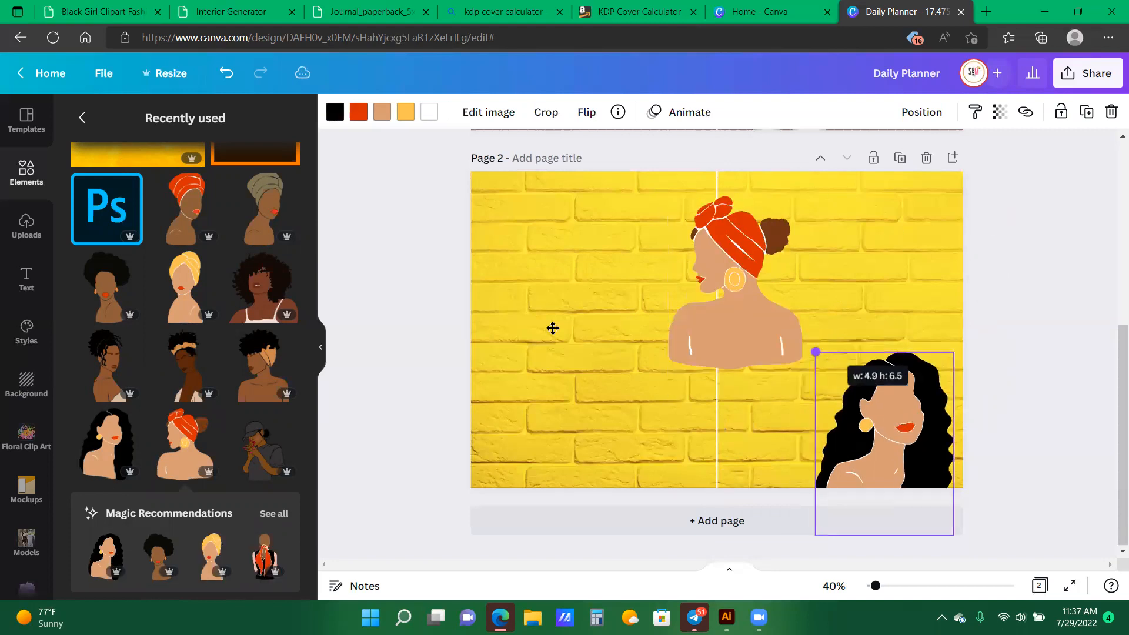
pyautogui.moveTo(733, 323); pyautogui.dragTo(788, 472)
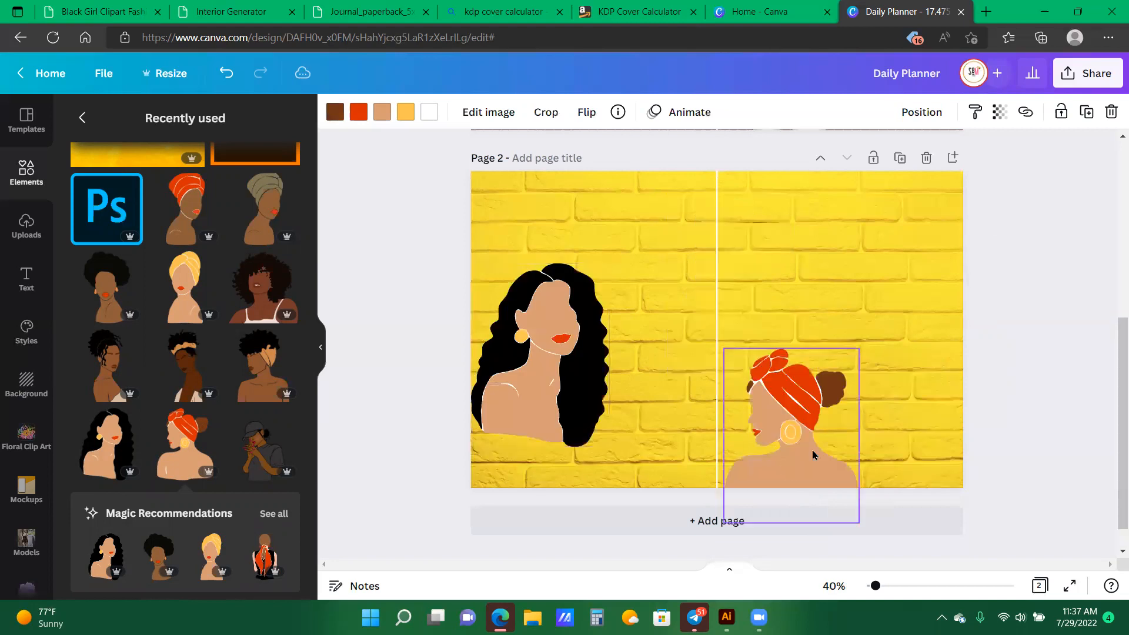
# - Return the wavy-haired woman to the bottom of the front cover and layer her in front of the orange-headwrap woman
pyautogui.moveTo(555, 333); pyautogui.dragTo(882, 455)
pyautogui.rightClick(882, 395)
pyautogui.click(953, 450)
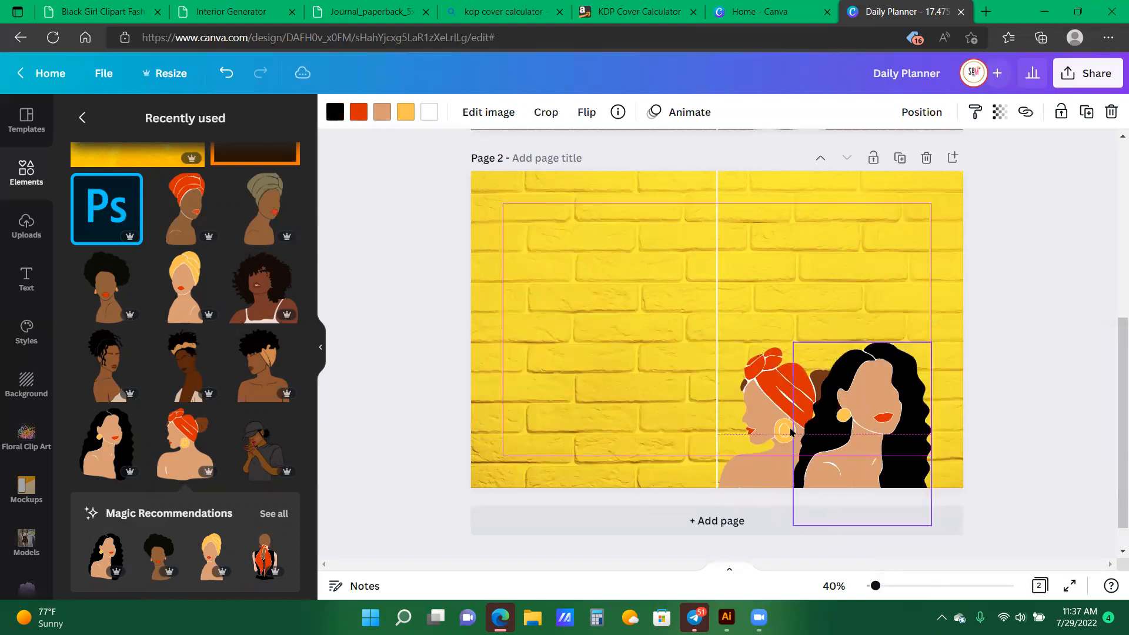
# - Scale down the orange-headwrap and wavy-haired women to matching heights, overlapping side by side along the front cover's bottom edge
pyautogui.moveTo(932, 342)
pyautogui.mouseDown()
pyautogui.moveTo(905, 372)
pyautogui.moveTo(918, 355)
pyautogui.mouseUp()
pyautogui.click(726, 368)
pyautogui.moveTo(720, 351); pyautogui.dragTo(768, 416)
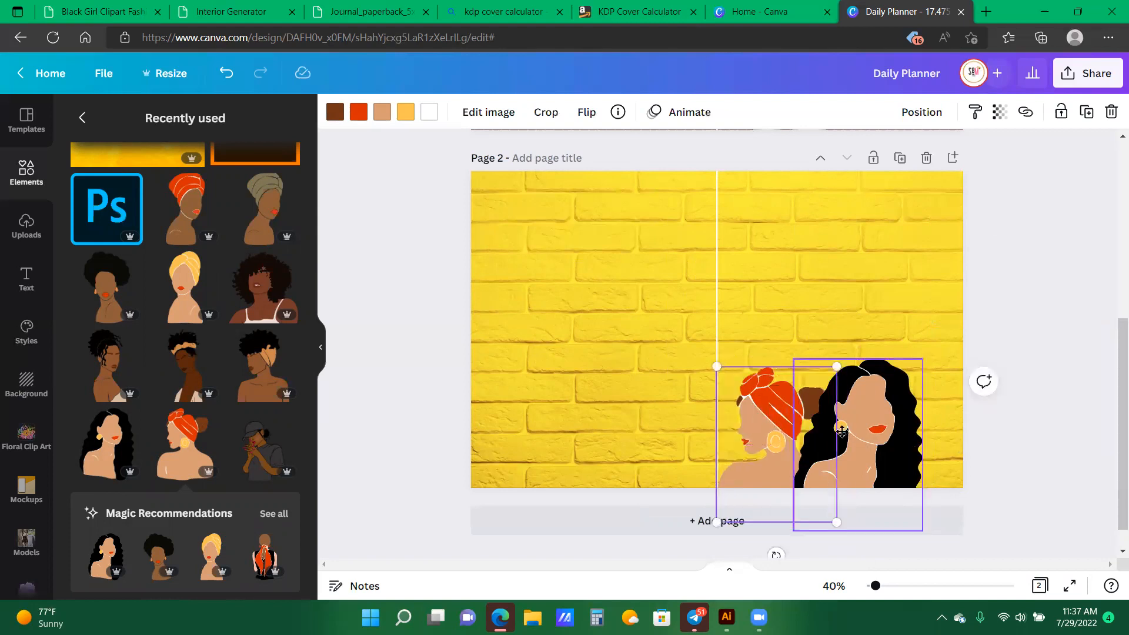
pyautogui.moveTo(841, 431); pyautogui.dragTo(834, 439)
pyautogui.moveTo(908, 369)
pyautogui.mouseDown()
pyautogui.moveTo(895, 385)
pyautogui.moveTo(904, 380)
pyautogui.mouseUp()
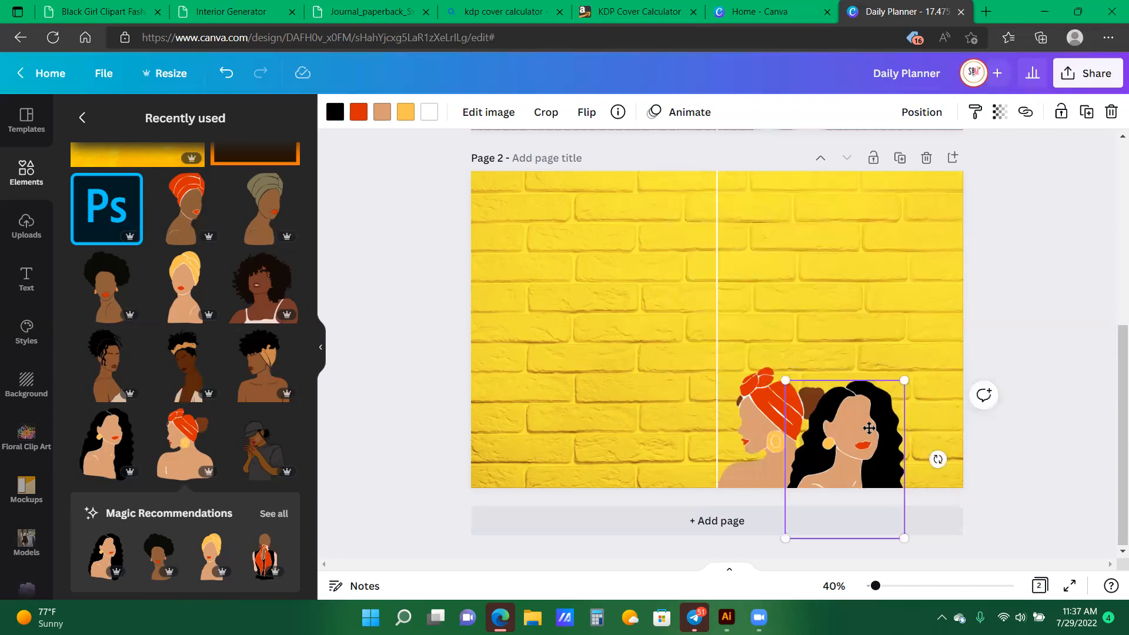
pyautogui.moveTo(869, 428); pyautogui.dragTo(868, 414)
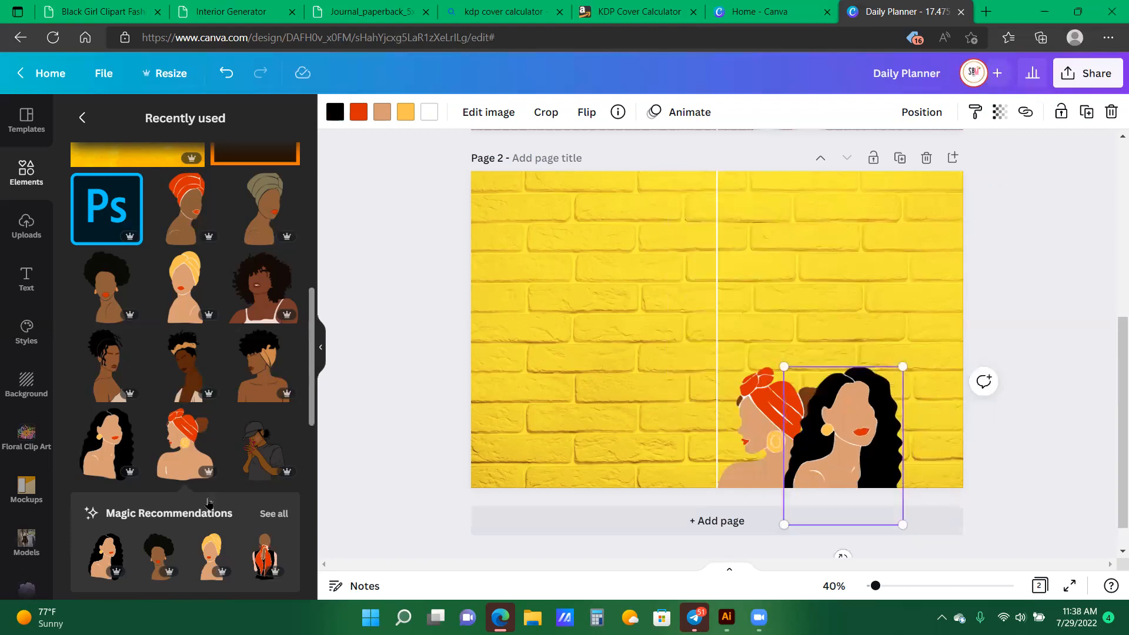
# - Replace a trial grey-turban woman with the recently used orange-turban woman, fitted beside the wavy-haired woman at the front cover's outer bottom corner
pyautogui.scroll(1, 209, 503)
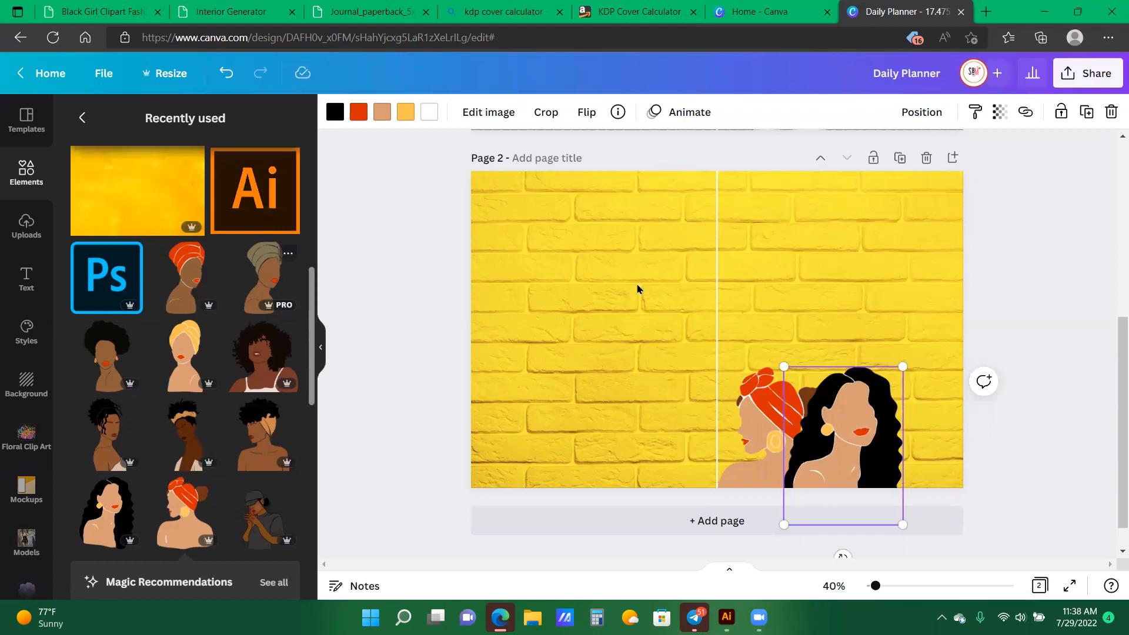
pyautogui.moveTo(706, 323); pyautogui.dragTo(782, 304)
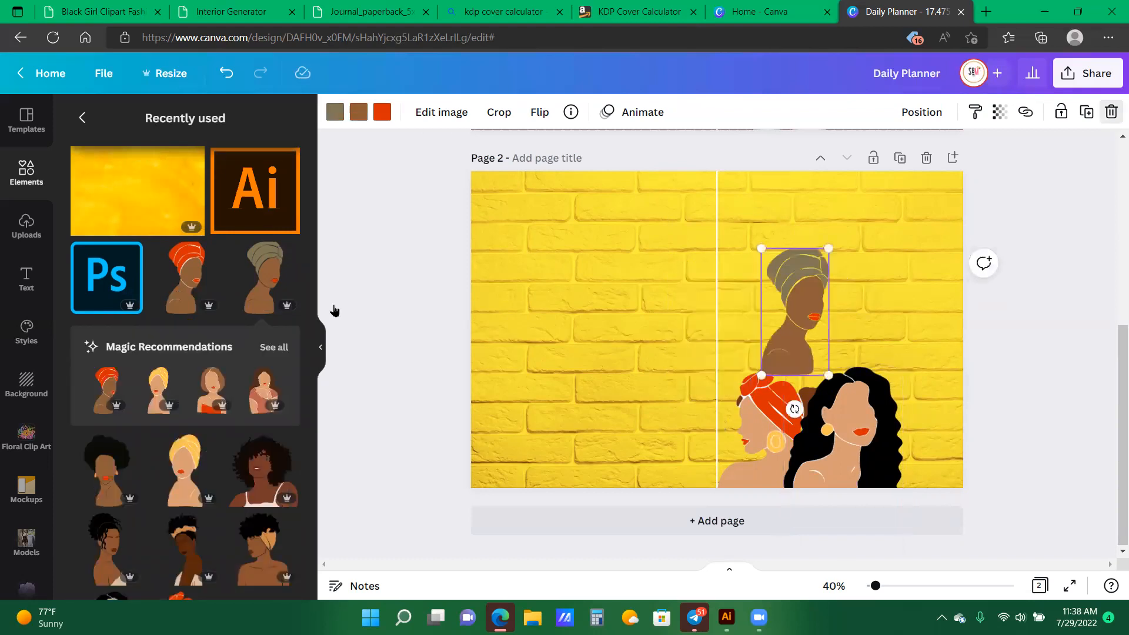
pyautogui.moveTo(751, 266); pyautogui.dragTo(800, 271)
pyautogui.moveTo(942, 418); pyautogui.dragTo(936, 415)
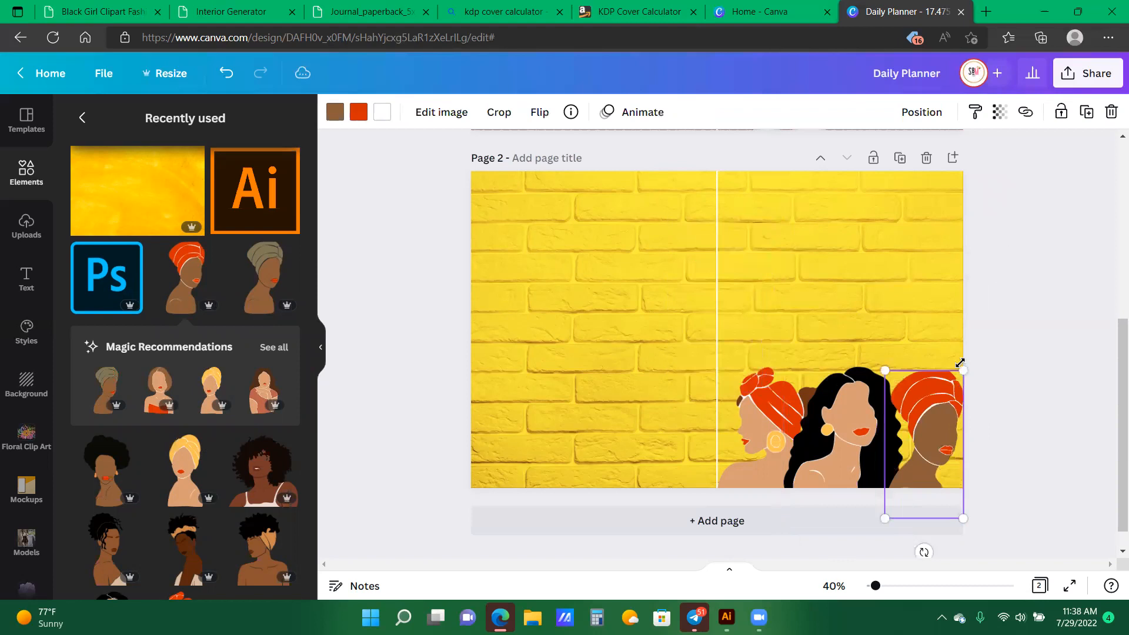
pyautogui.moveTo(960, 363); pyautogui.dragTo(963, 365)
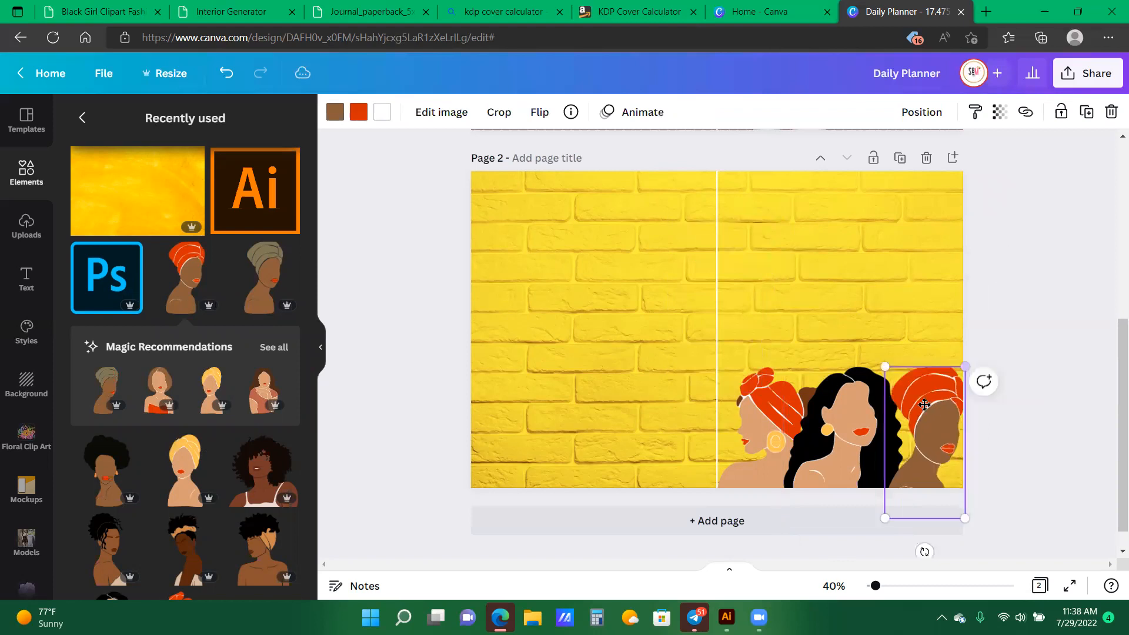
pyautogui.moveTo(925, 405); pyautogui.dragTo(917, 406)
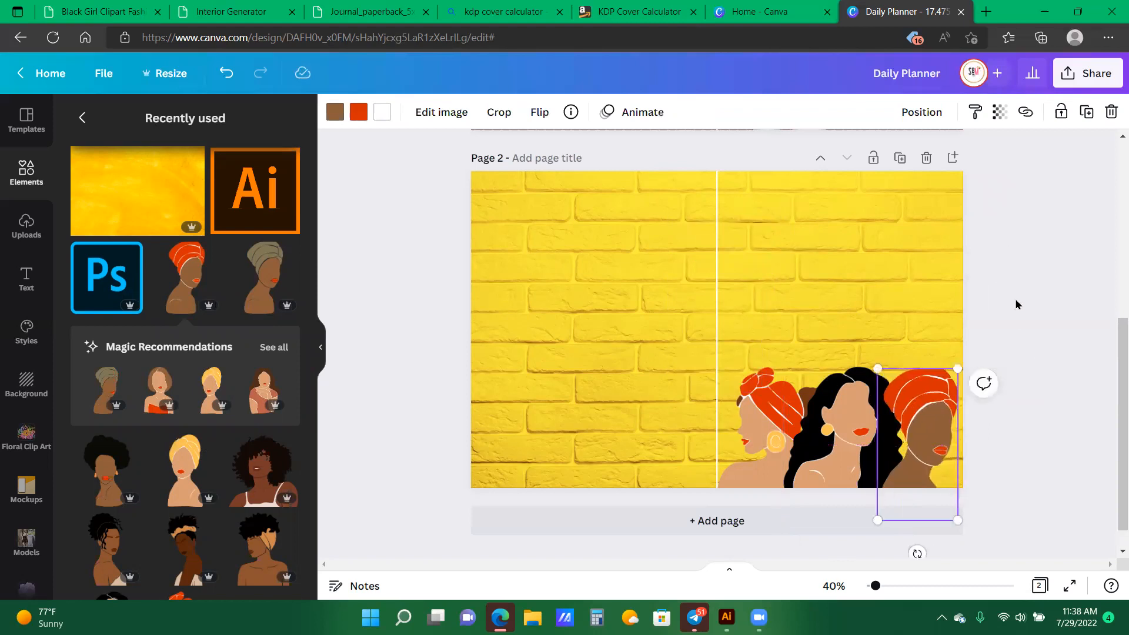
pyautogui.click(1032, 351)
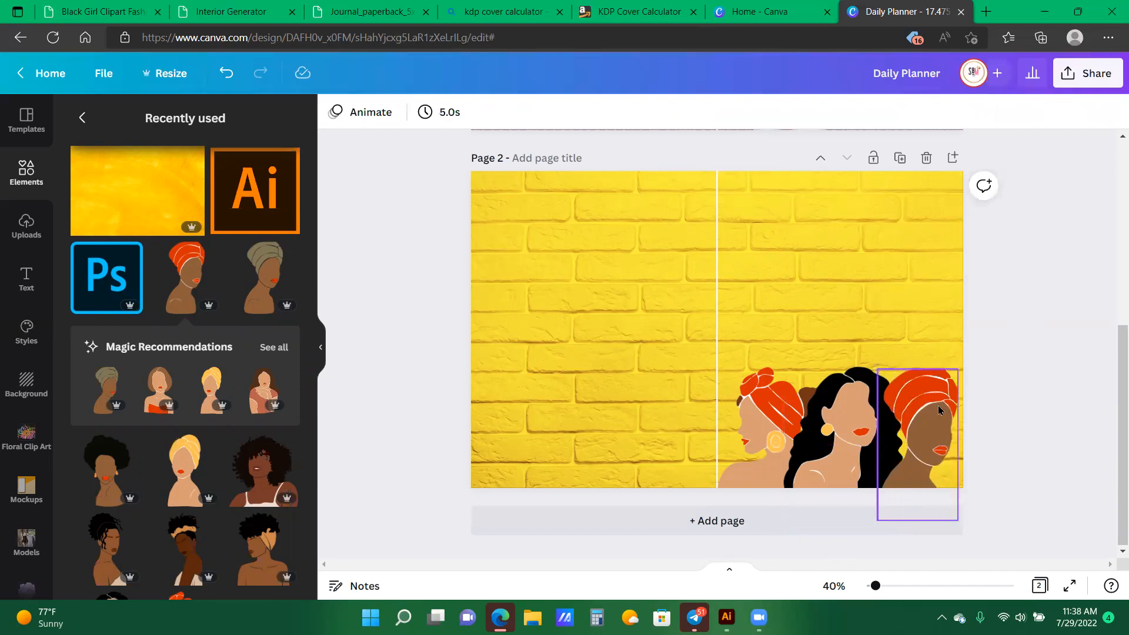
# - Recolor the turban woman at the outer corner with a dark green headwrap and lips and skin color #8F5629
pyautogui.click(888, 415)
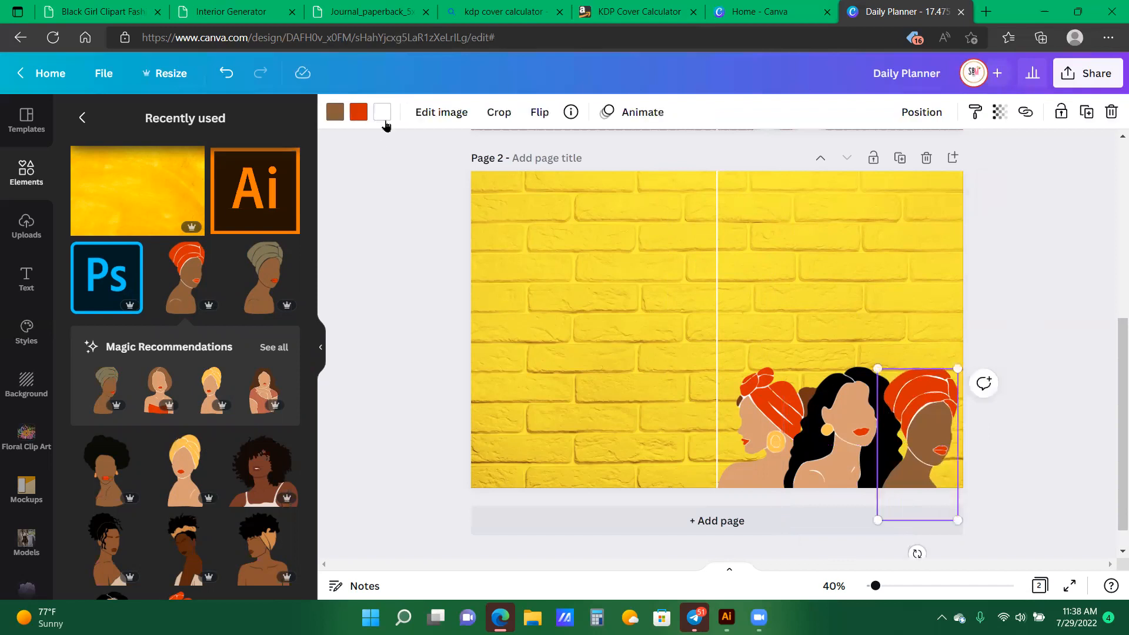
pyautogui.scroll(-3, 169, 404)
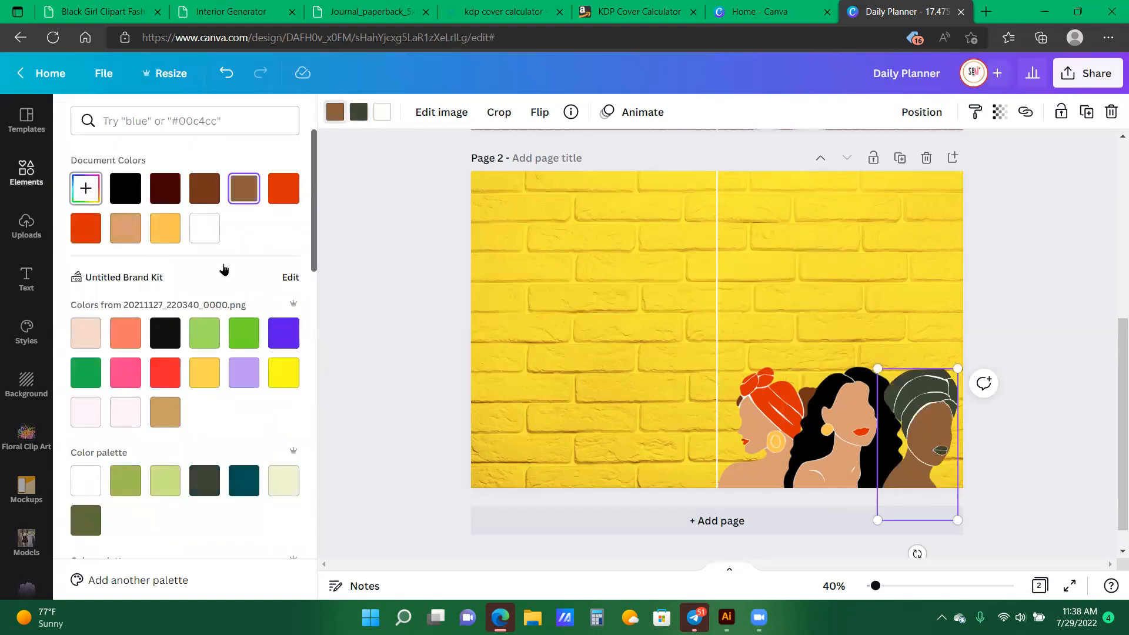
pyautogui.moveTo(197, 259); pyautogui.dragTo(208, 255)
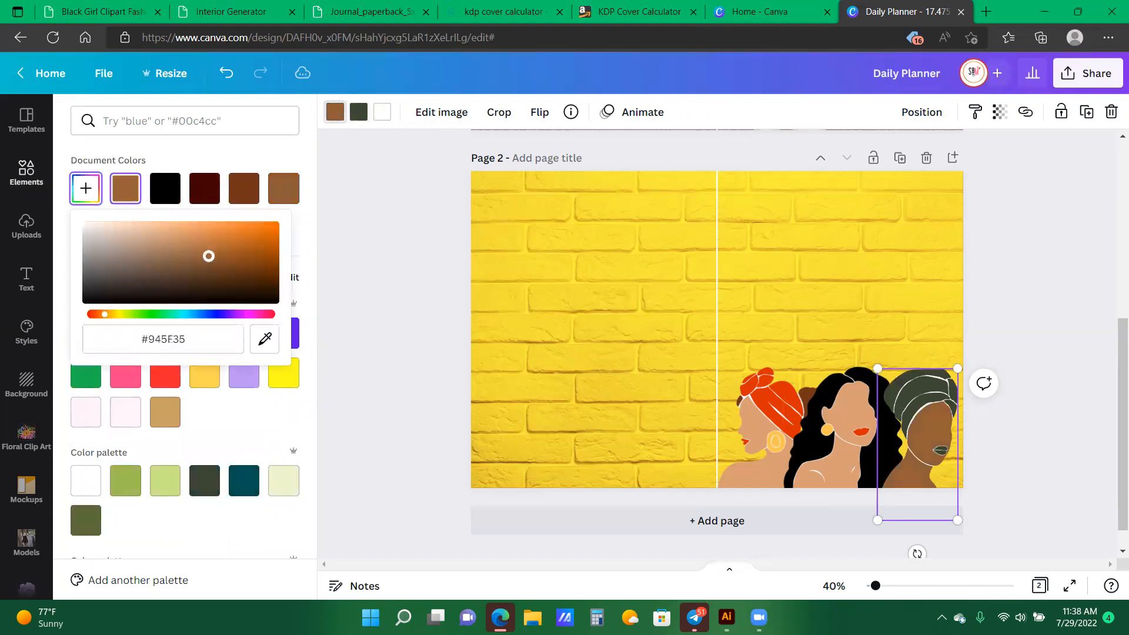
pyautogui.click(238, 287)
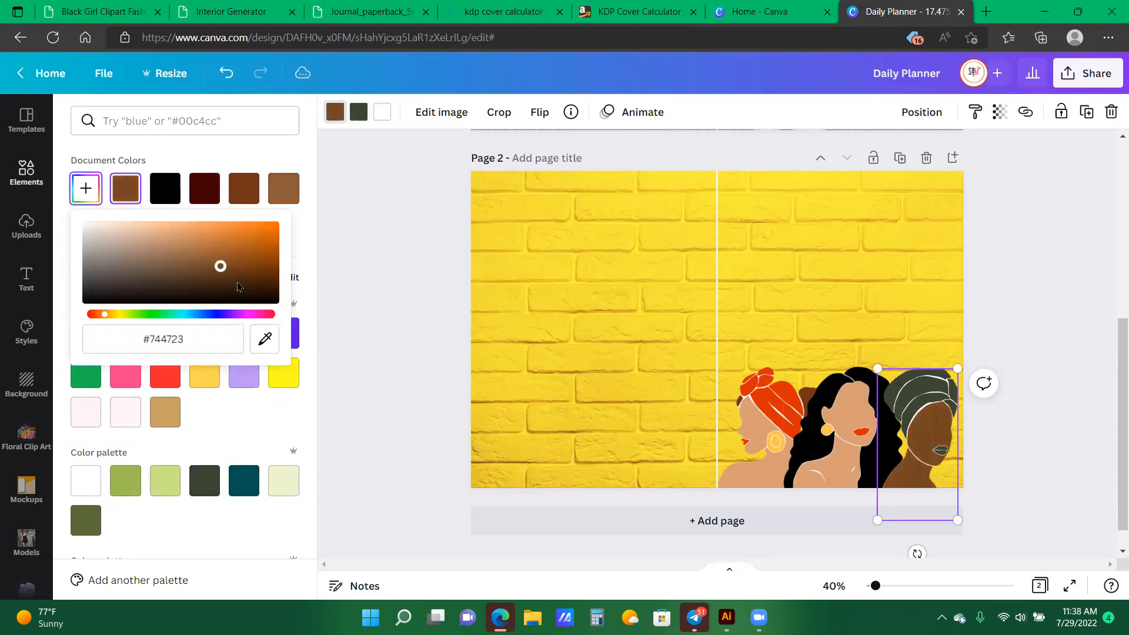
pyautogui.click(217, 251)
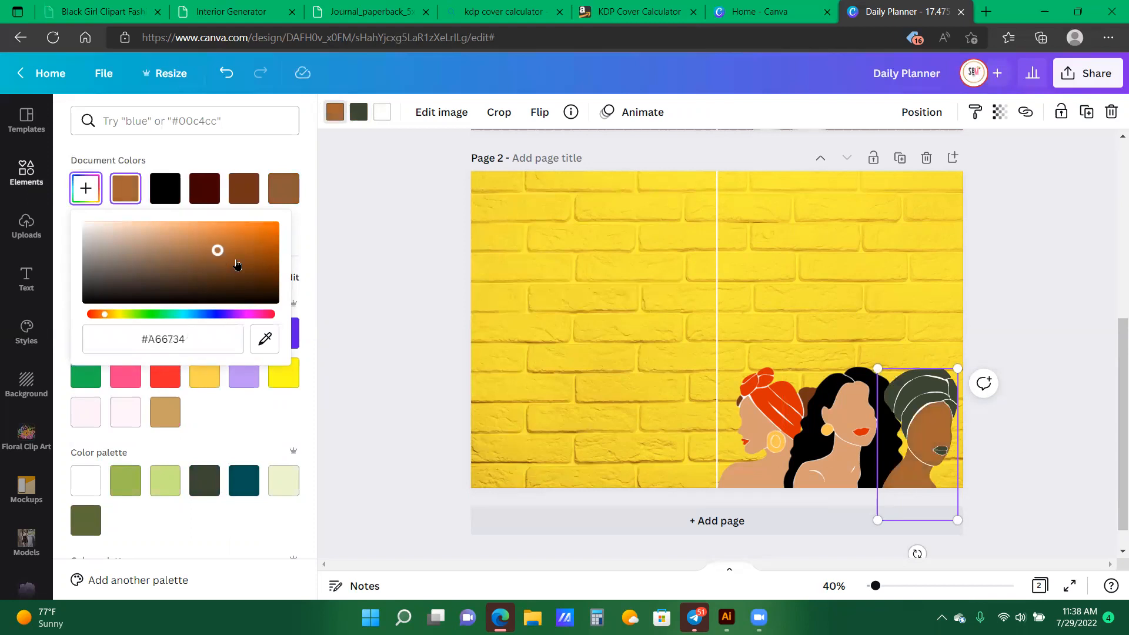
pyautogui.moveTo(217, 250); pyautogui.dragTo(223, 257)
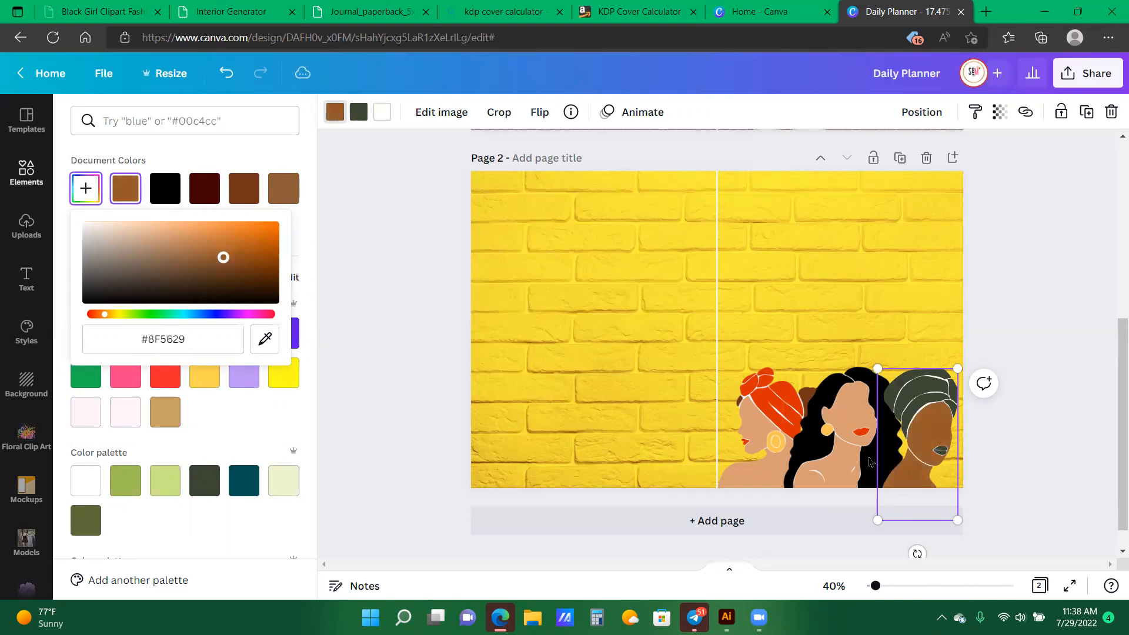
# - Set the skin color of the orange-headwrap woman beside the spine to the brown #966847
pyautogui.click(750, 445)
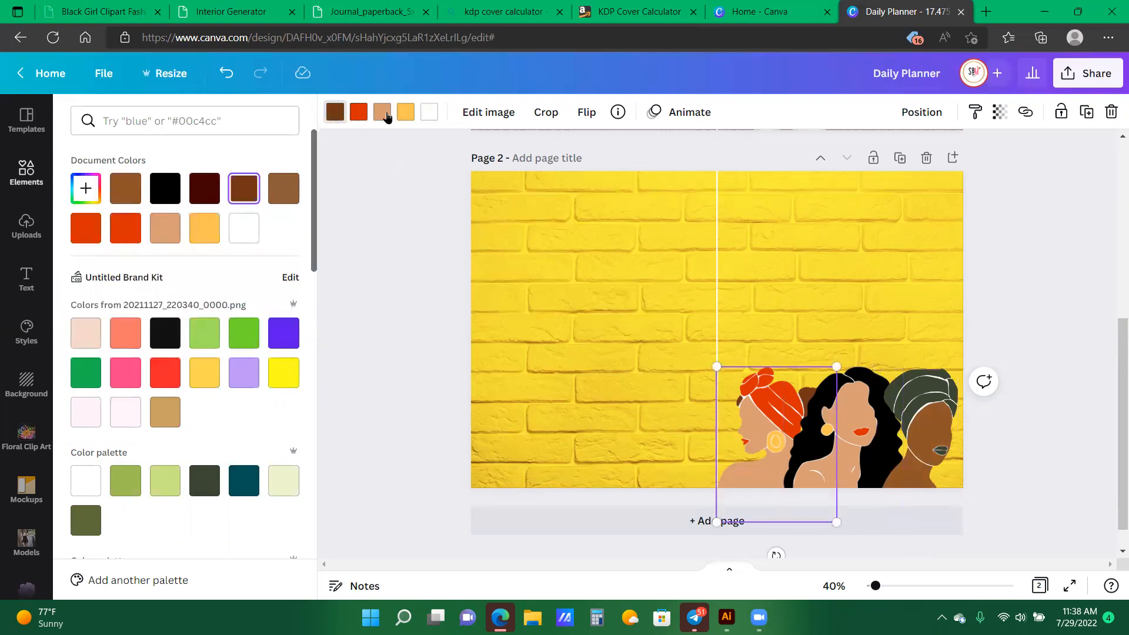
pyautogui.click(384, 112)
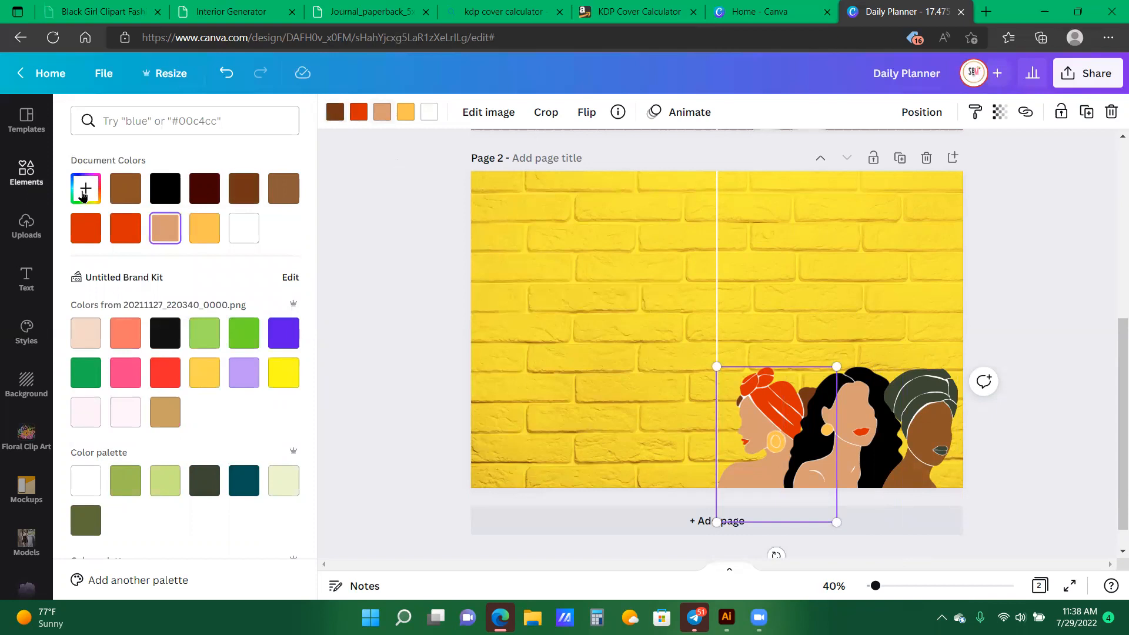
pyautogui.click(176, 238)
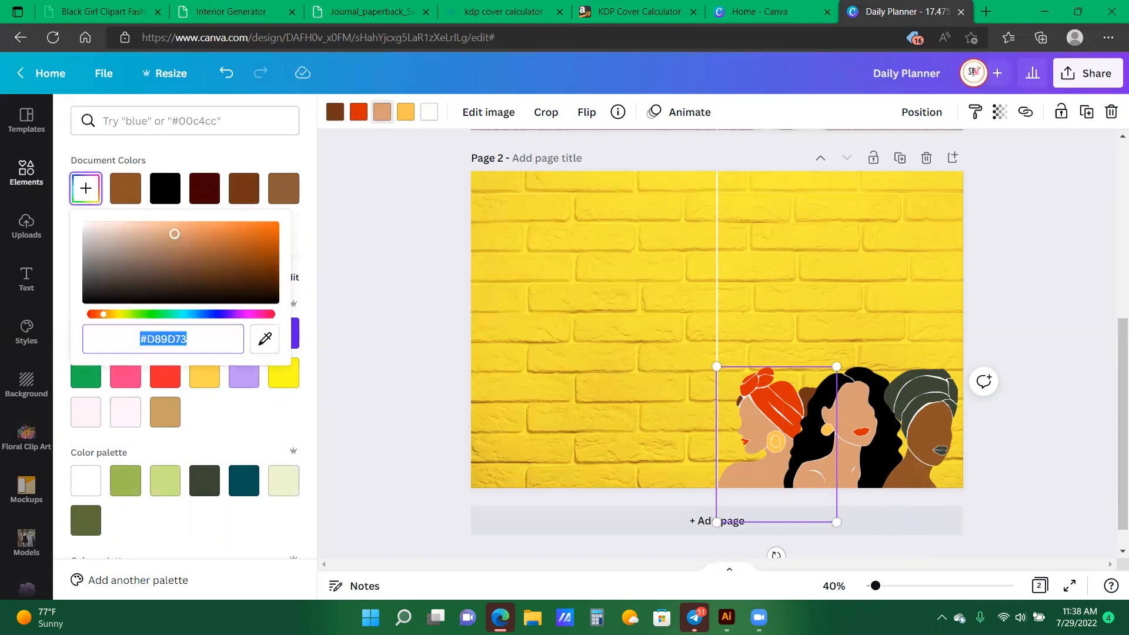
pyautogui.click(176, 233)
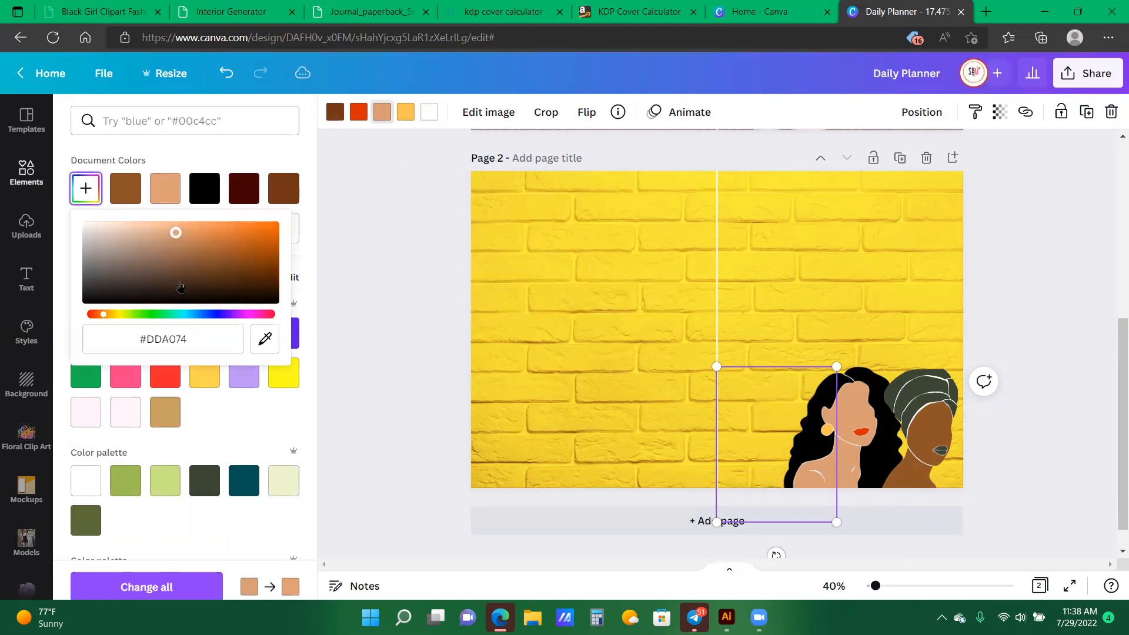
pyautogui.moveTo(180, 285); pyautogui.dragTo(181, 275)
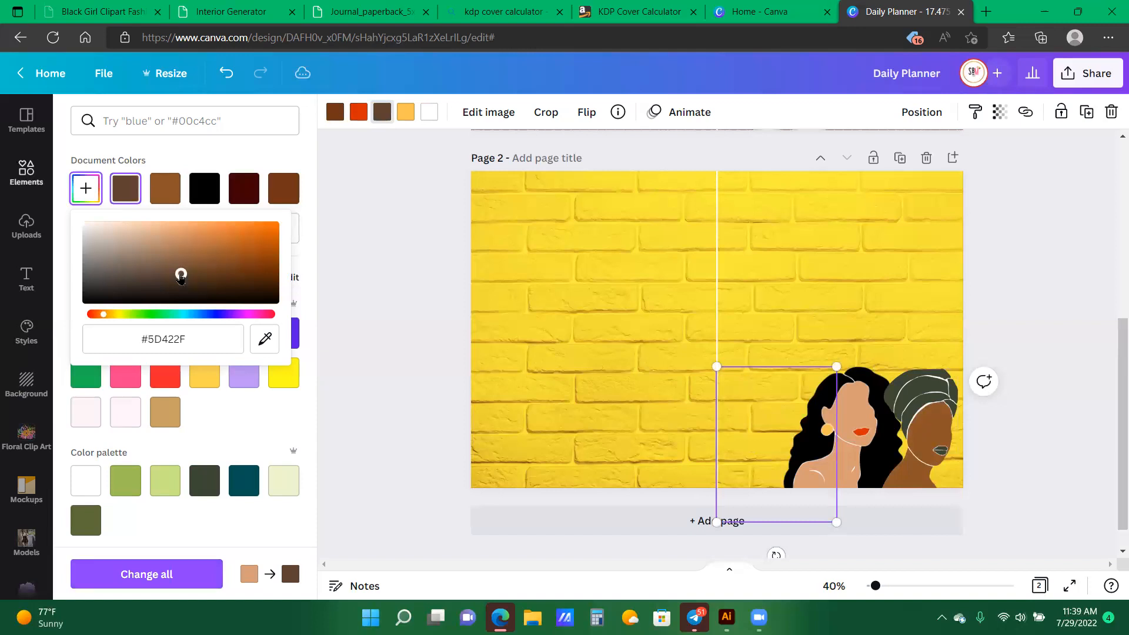
pyautogui.moveTo(181, 277); pyautogui.dragTo(187, 256)
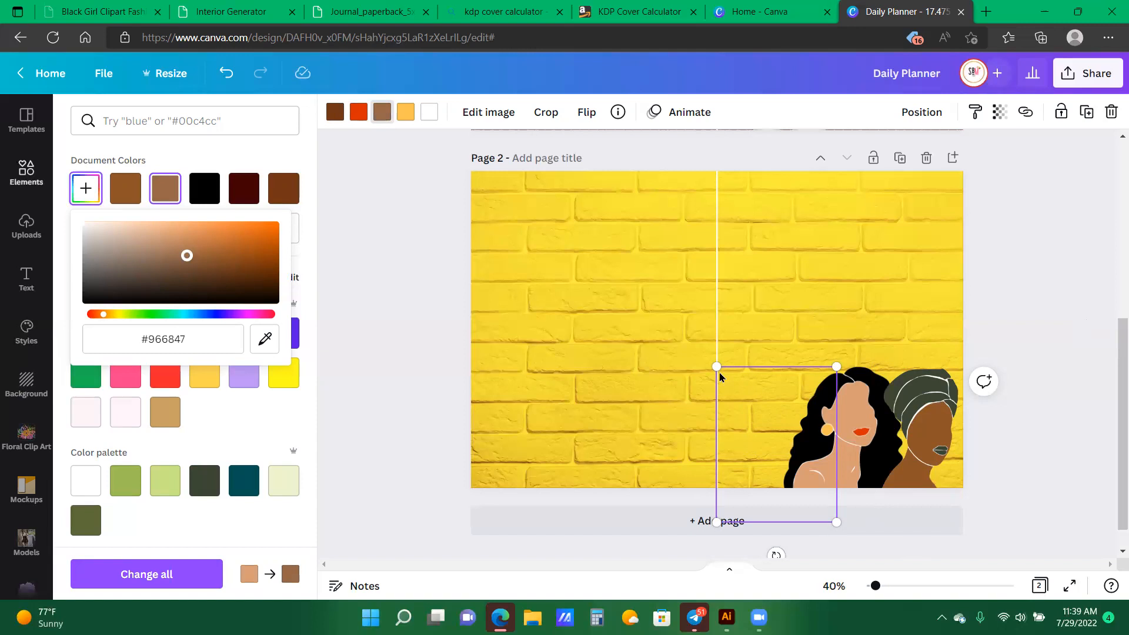
# - Recolor the orange headwrap and lips of the woman beside the spine dark maroon, using the document colors
pyautogui.click(358, 119)
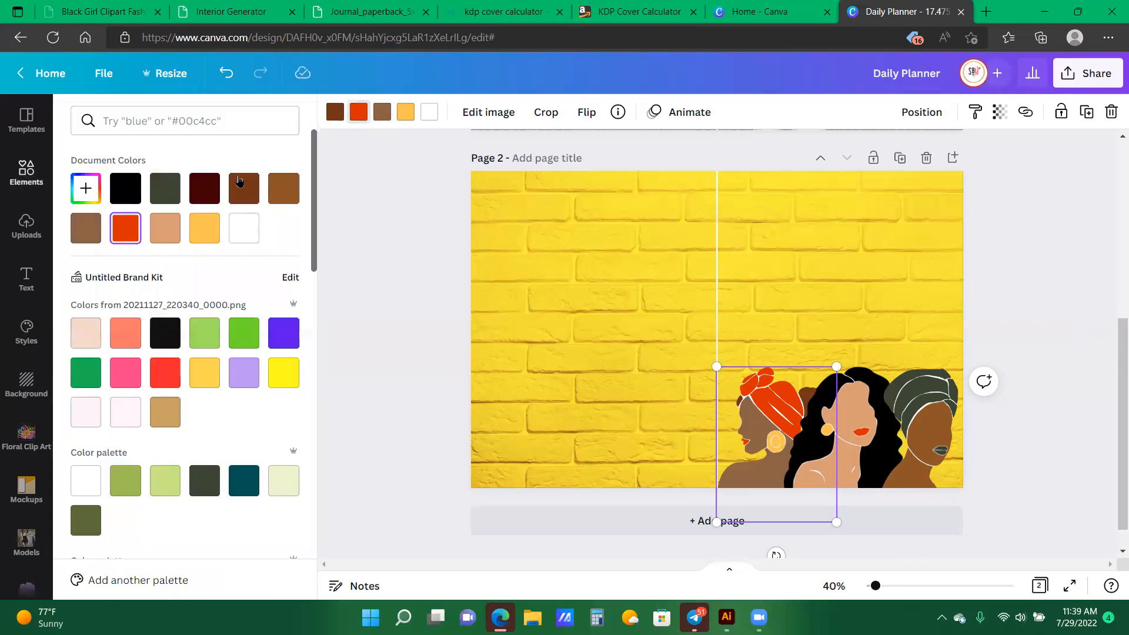
pyautogui.click(209, 198)
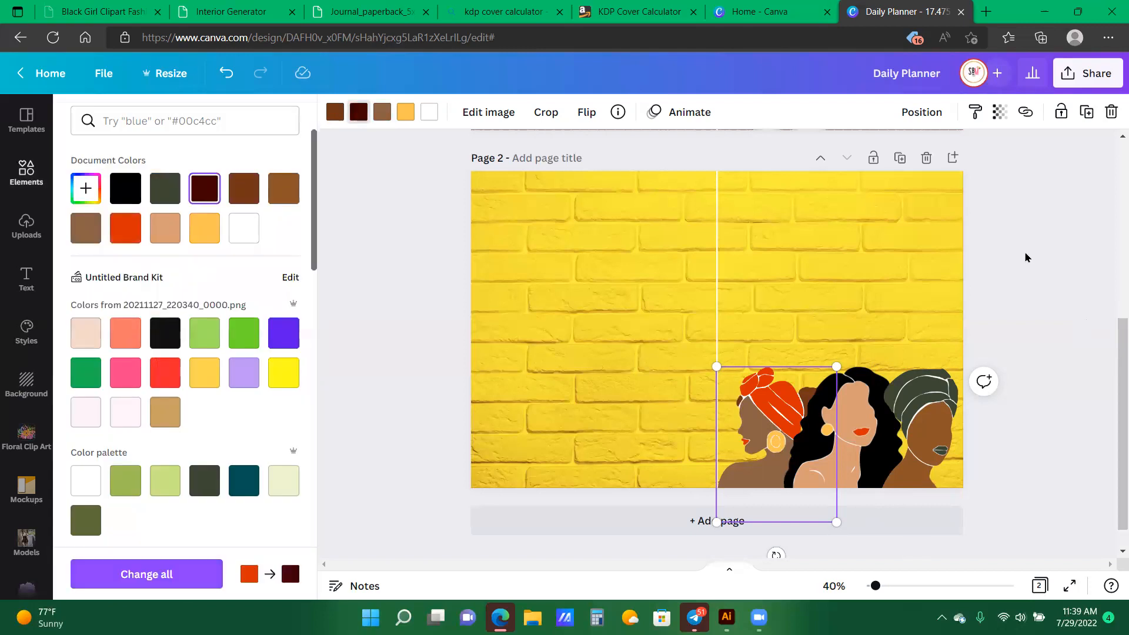
pyautogui.click(1058, 259)
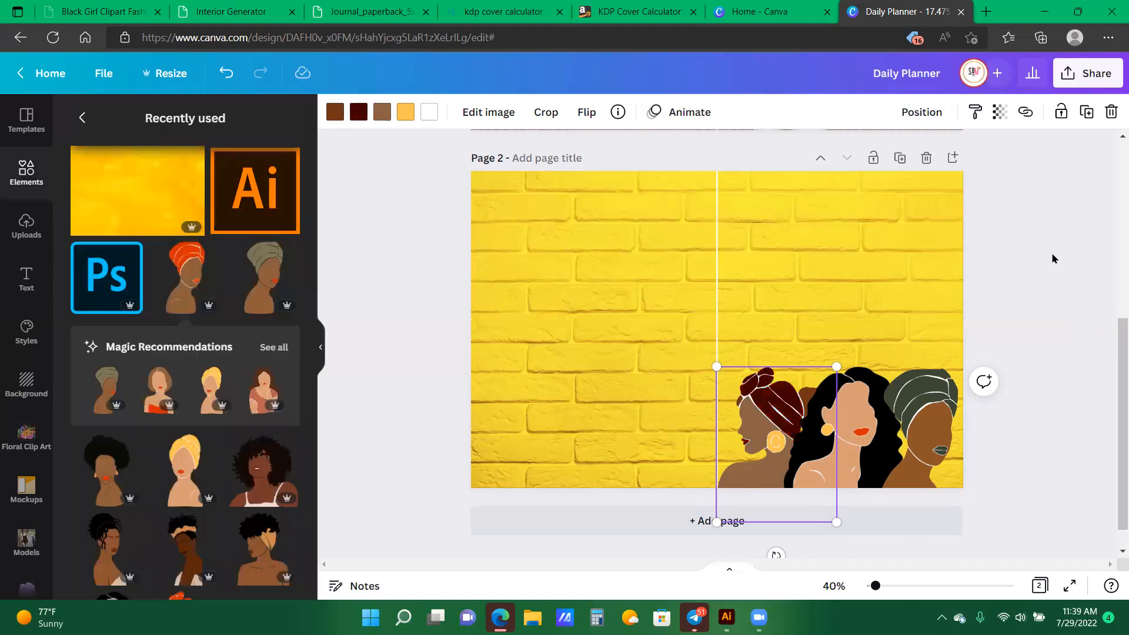
pyautogui.click(1059, 259)
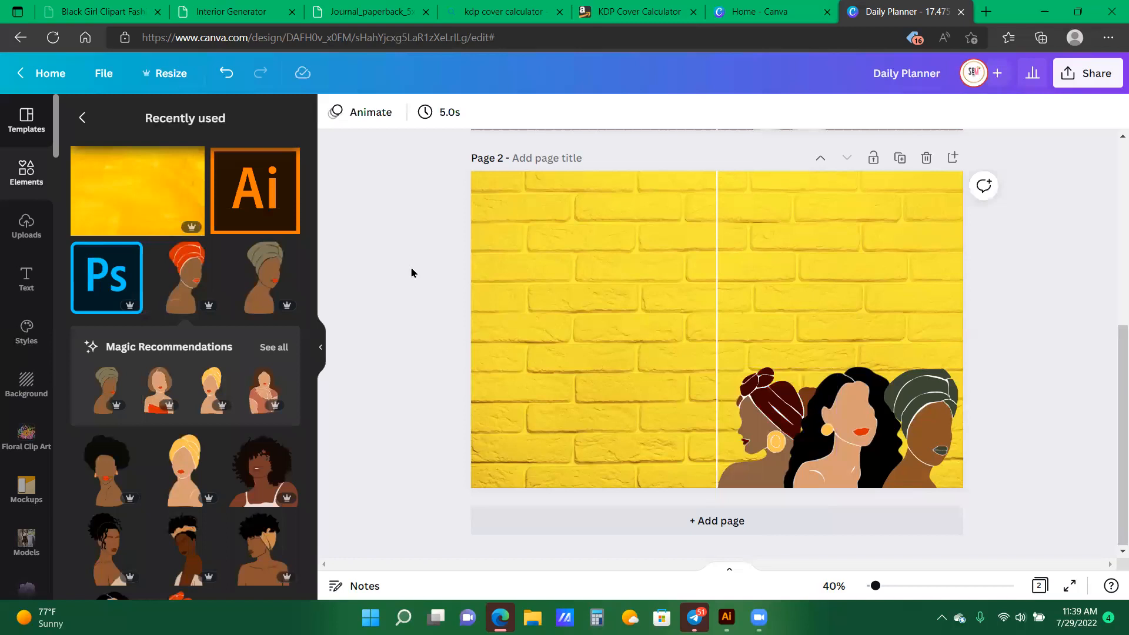
# - Recolor the wavy-haired woman's yellow earring with the brand kit's bright red
pyautogui.click(792, 449)
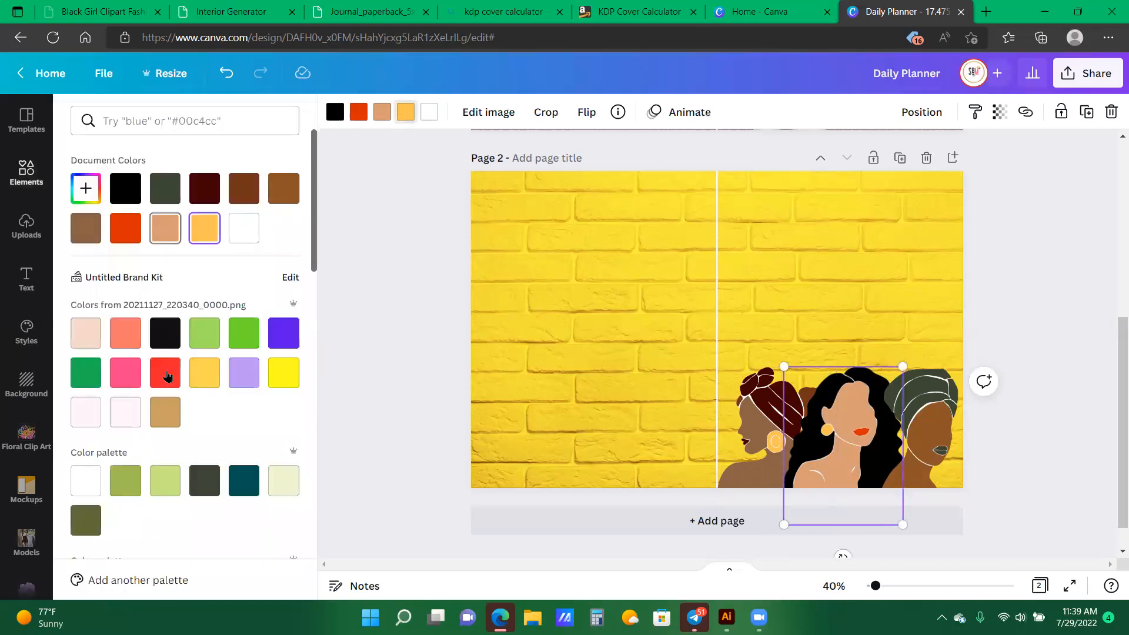
pyautogui.click(168, 377)
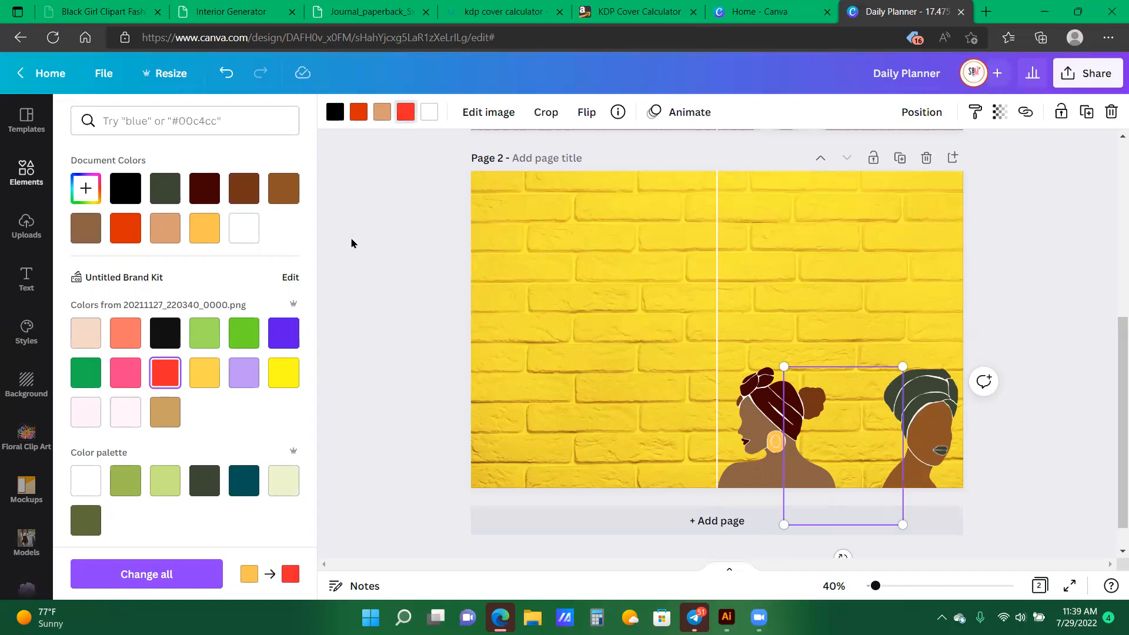
pyautogui.click(5, 440)
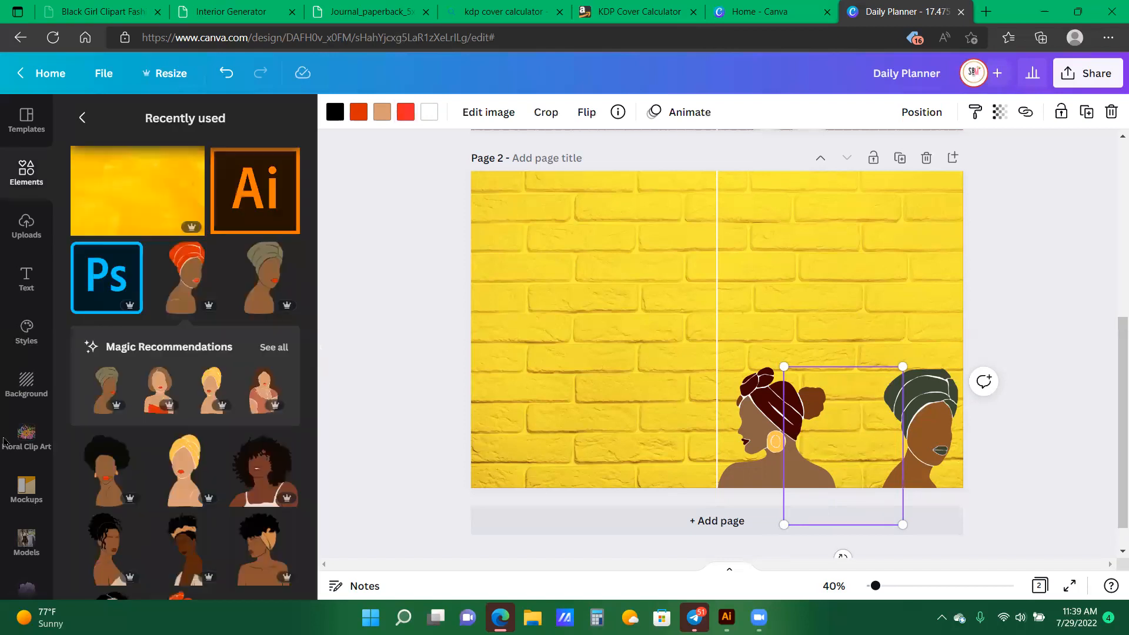
# - Add a subheading reading "Gratitude" and place it in the upper part of the front cover
pyautogui.click(27, 288)
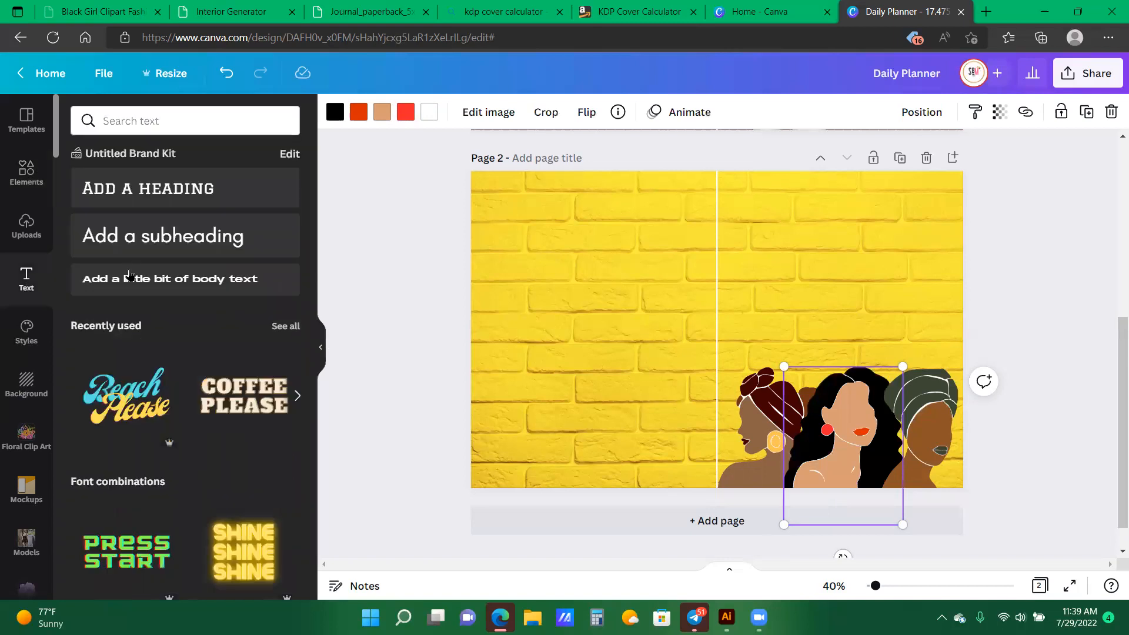
pyautogui.click(101, 237)
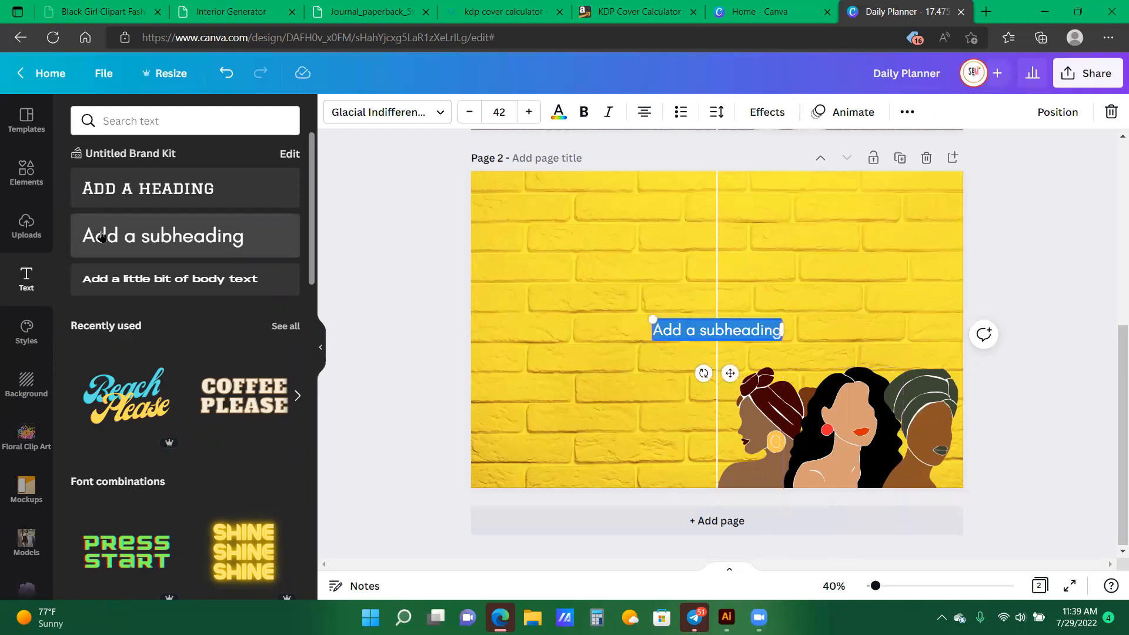
pyautogui.press('BackSpace')
pyautogui.write('Gra')
pyautogui.write('t')
pyautogui.write('itude')
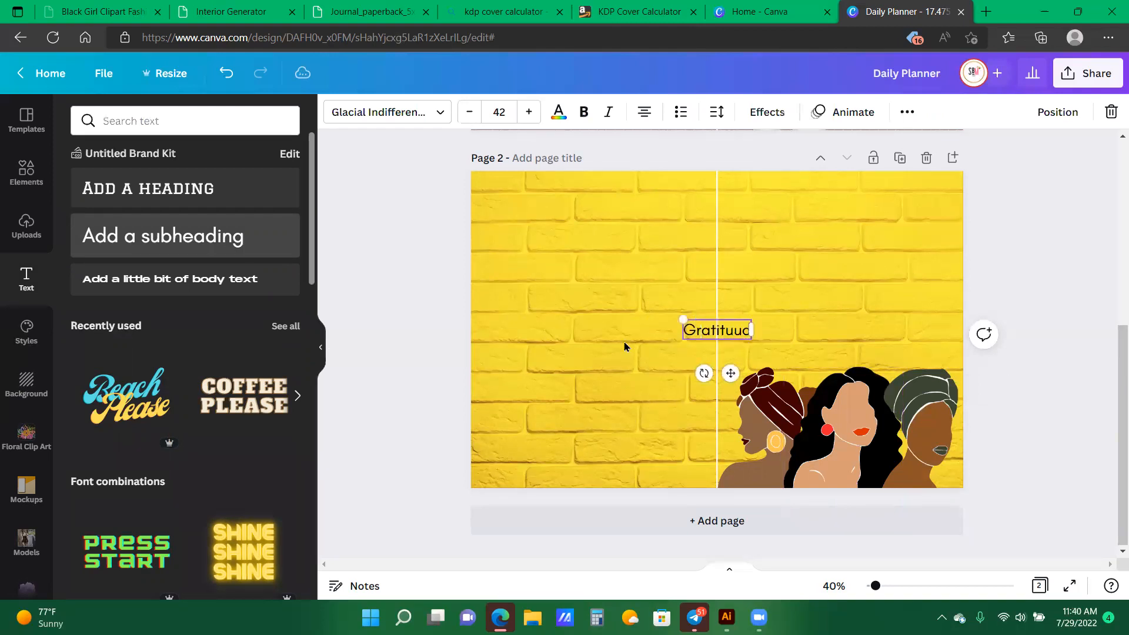
pyautogui.click(730, 329)
pyautogui.write('u')
pyautogui.press('BackSpace')
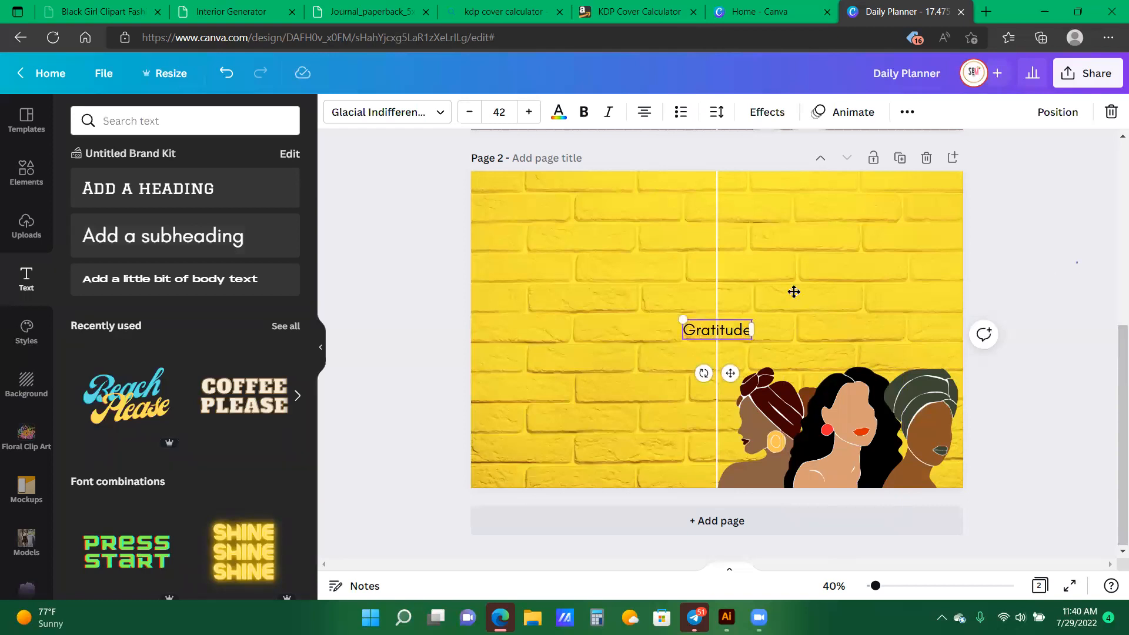
pyautogui.click(808, 235)
pyautogui.moveTo(714, 331); pyautogui.dragTo(807, 236)
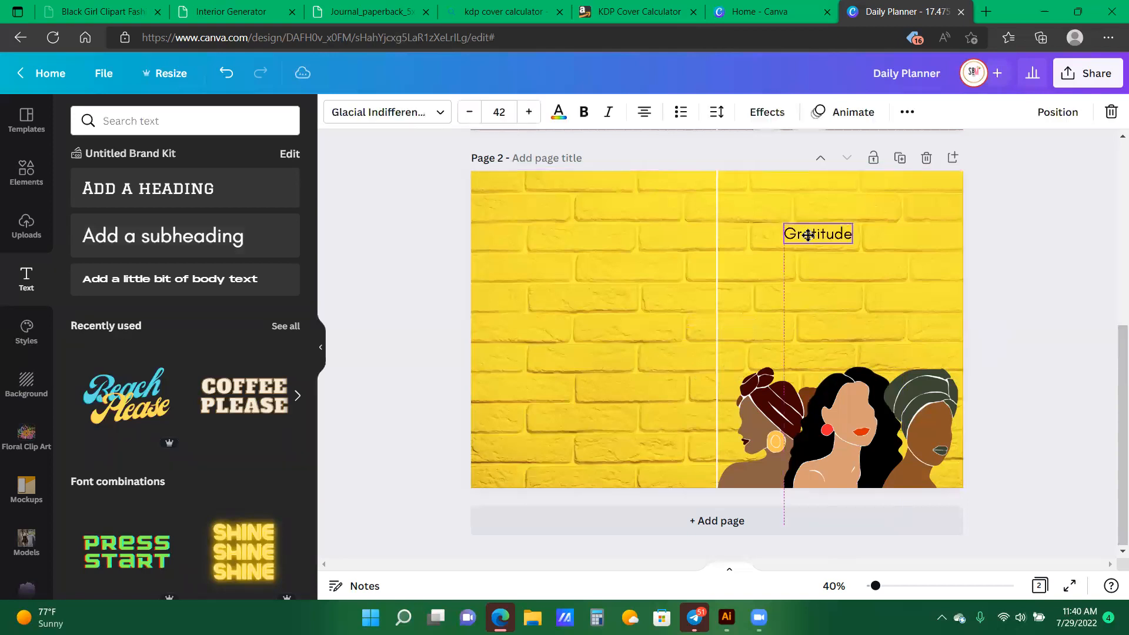
# - Add a second subheading reading "Journal" directly beneath "Gratitude"
pyautogui.click(165, 236)
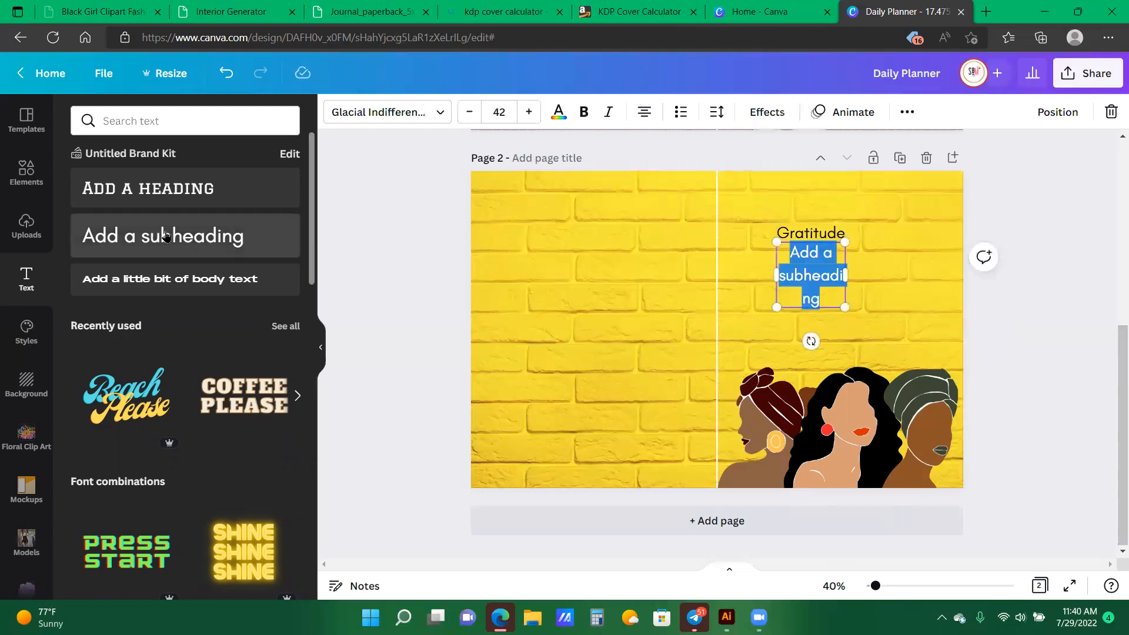
pyautogui.write('Journa')
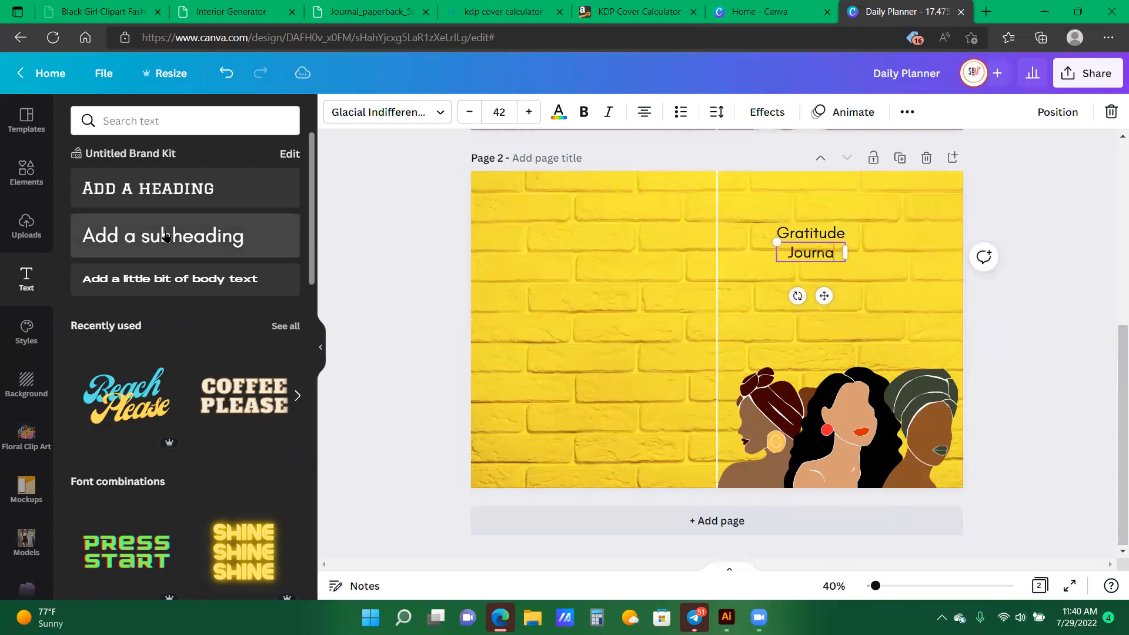
pyautogui.write(';')
pyautogui.press('BackSpace')
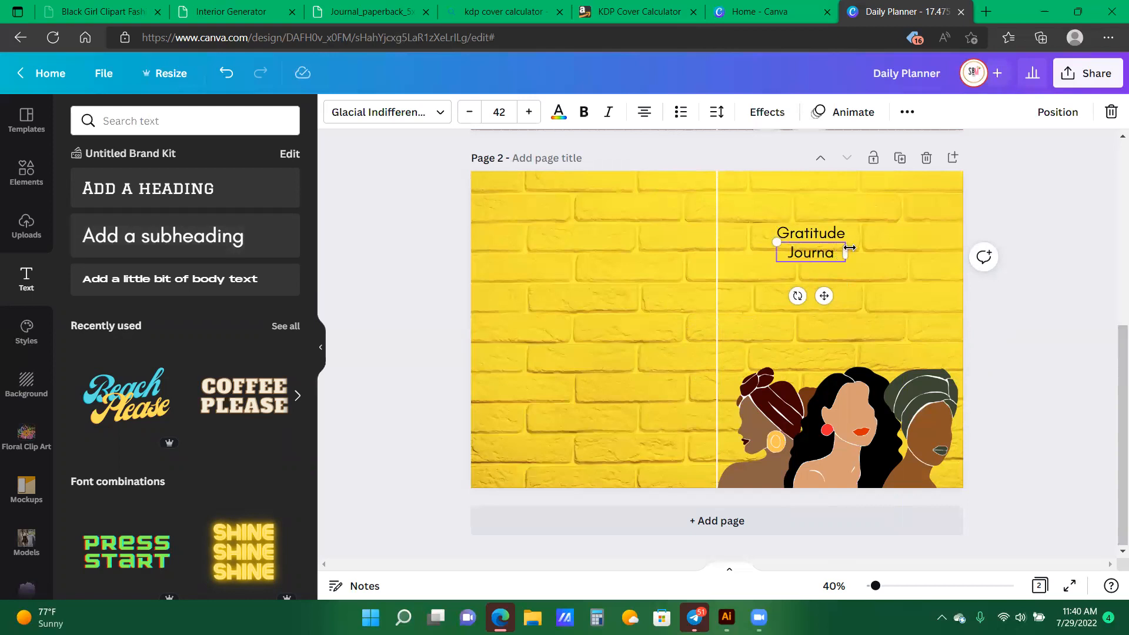
pyautogui.write('l')
pyautogui.click(768, 241)
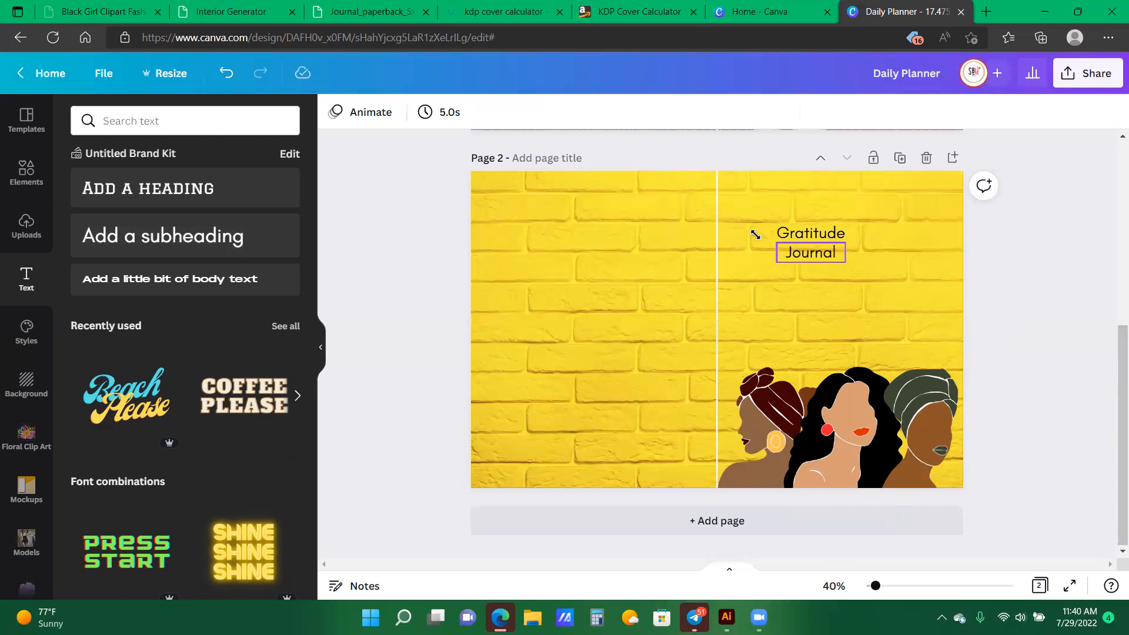
# - Enlarge the "Journal" text to size 118 and set its font to Amalfi Coast
pyautogui.moveTo(755, 235); pyautogui.dragTo(655, 223)
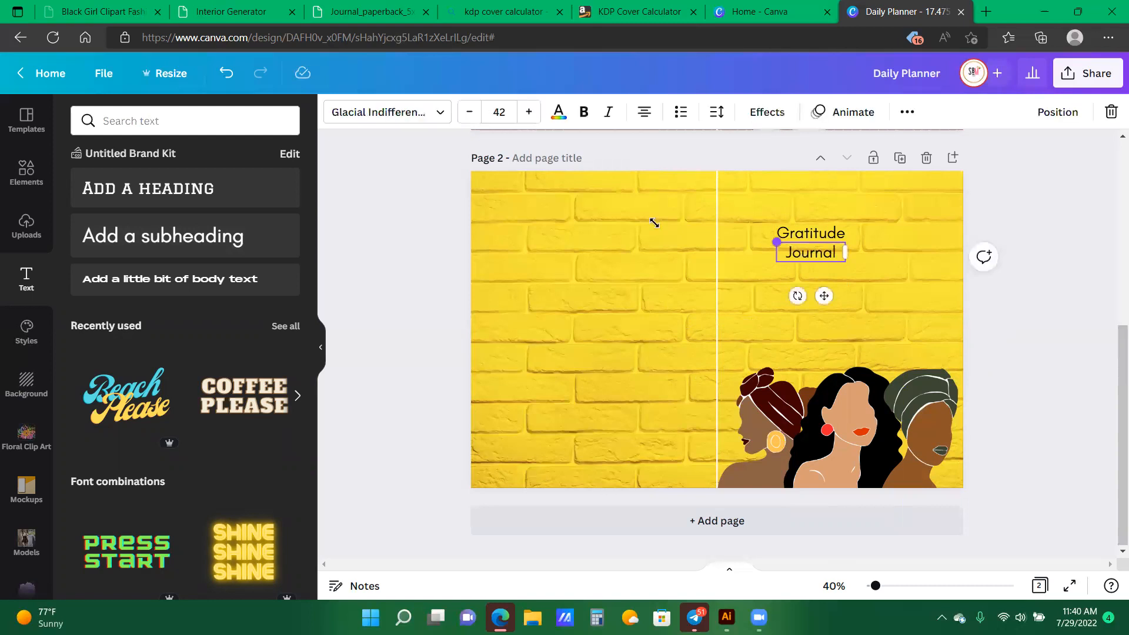
pyautogui.click(402, 120)
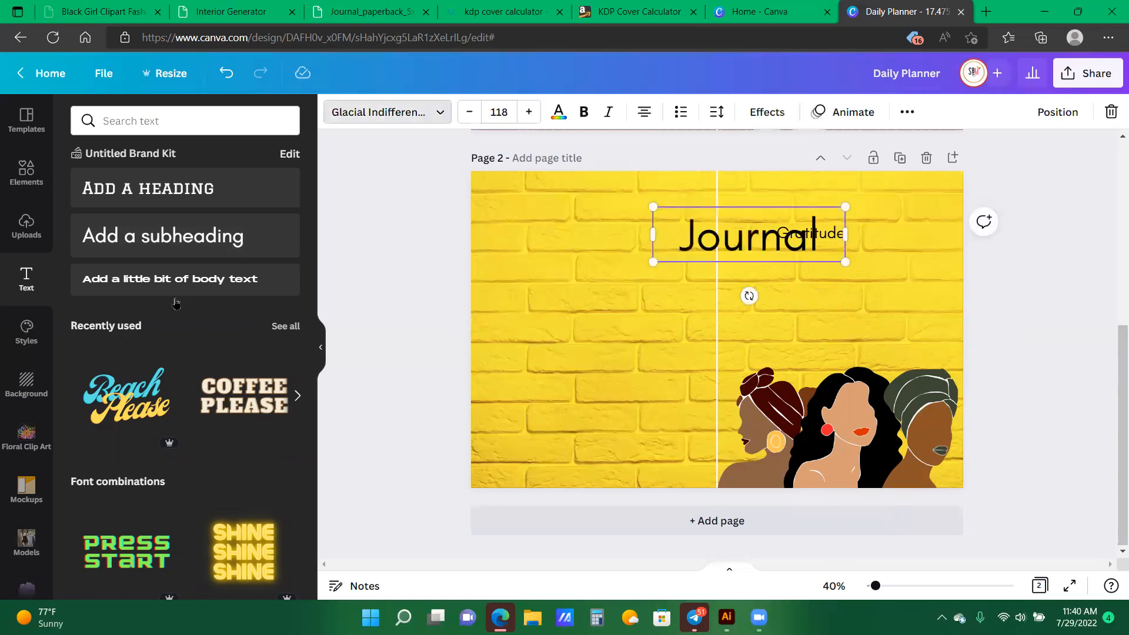
pyautogui.scroll(-3, 175, 303)
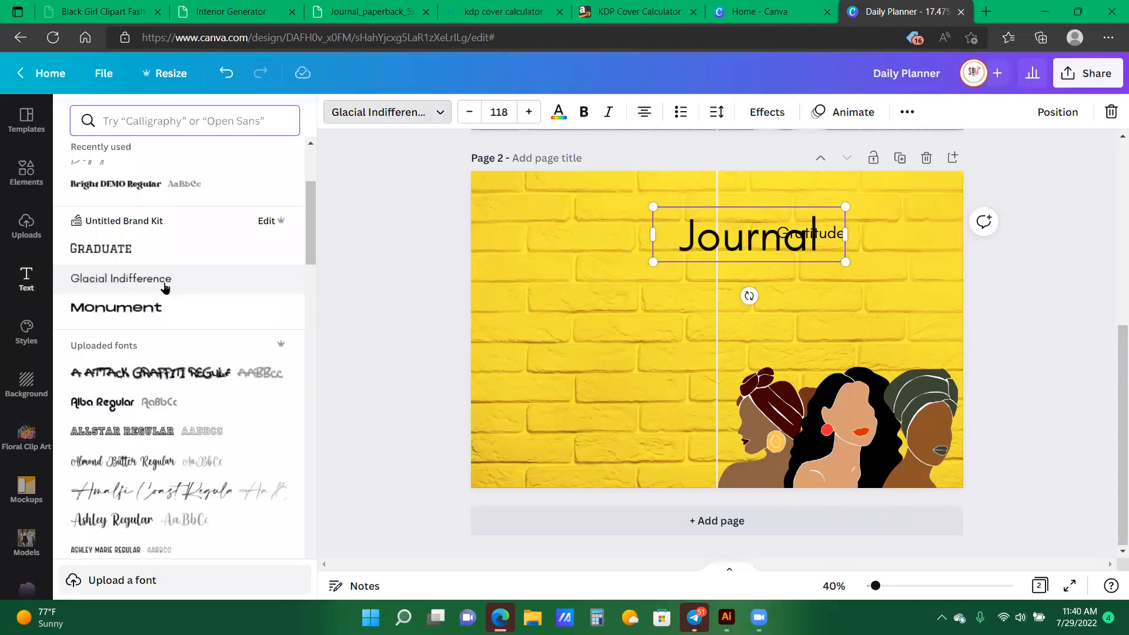
pyautogui.scroll(-3, 164, 288)
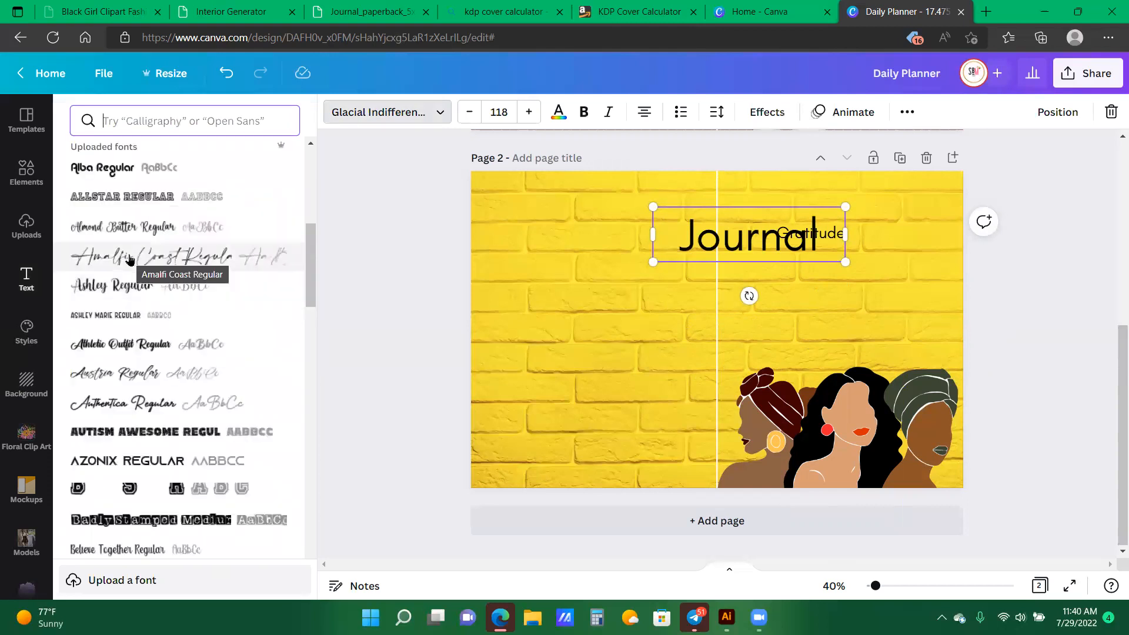
pyautogui.click(130, 258)
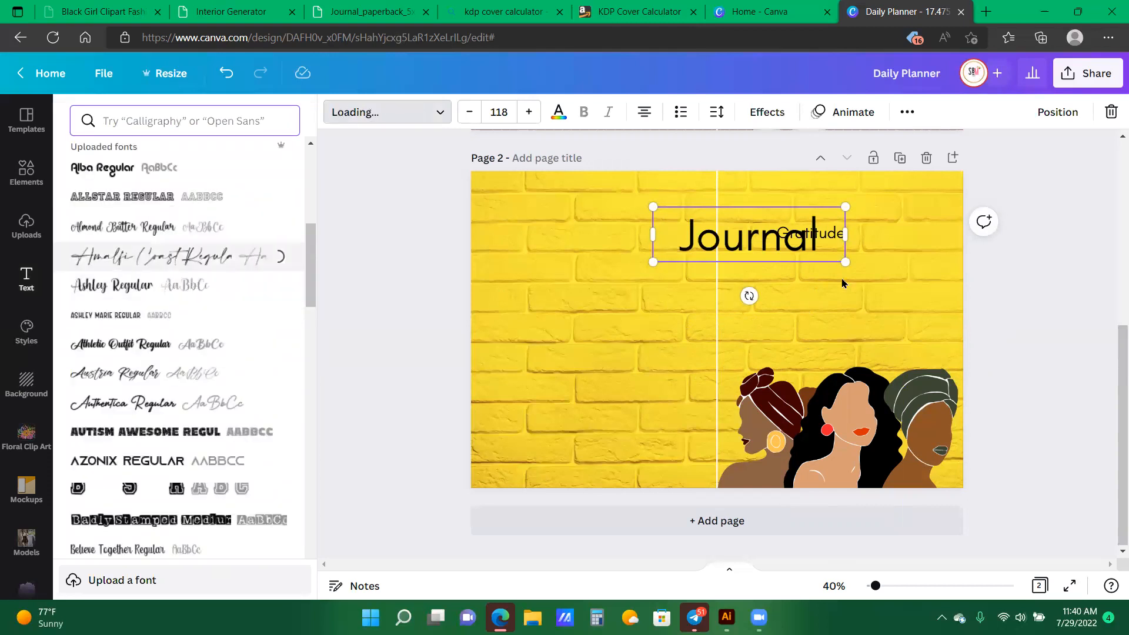
# - Fit "Journal" on one line at size 73.2 and place it below "Gratitude" on the front cover
pyautogui.moveTo(845, 266); pyautogui.dragTo(928, 262)
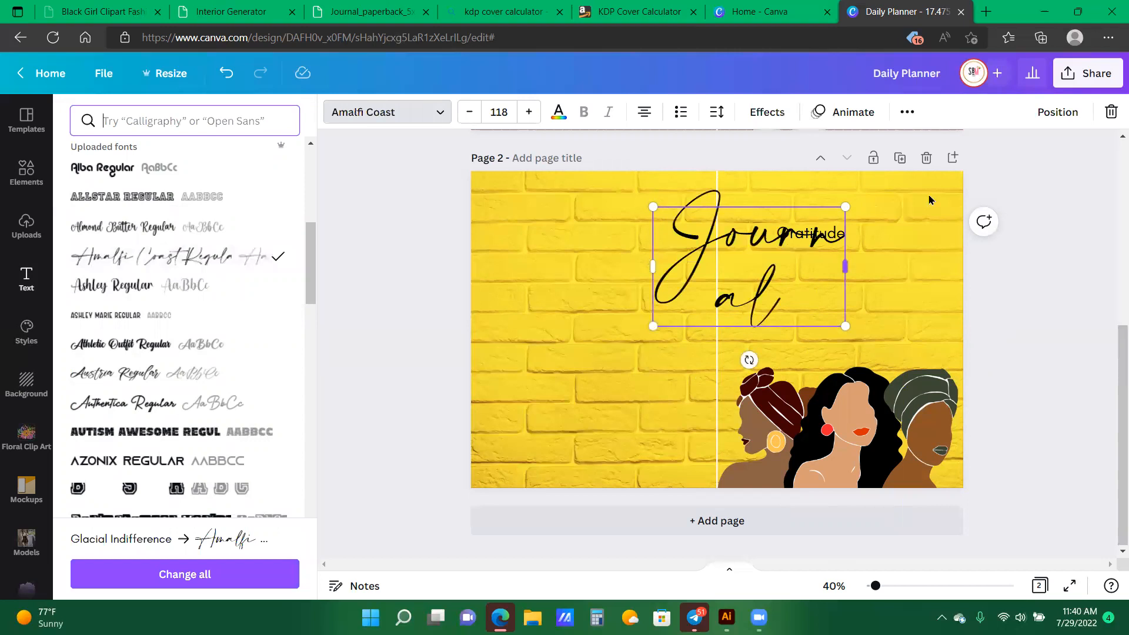
pyautogui.moveTo(895, 220); pyautogui.dragTo(859, 219)
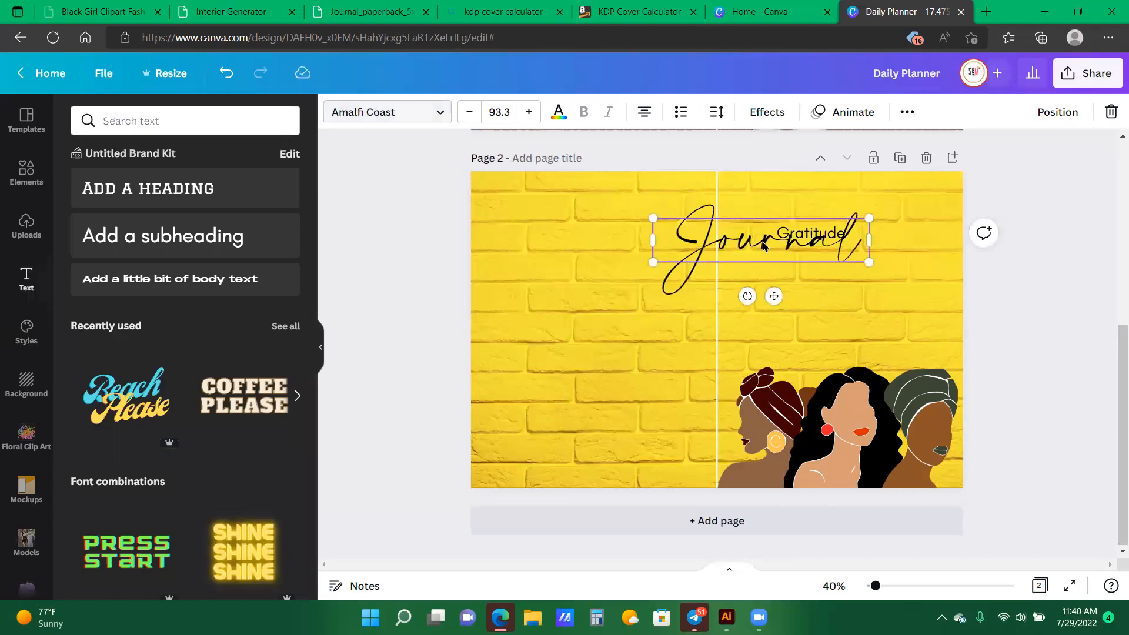
pyautogui.click(862, 305)
pyautogui.hotkey('ctrl', 'z')
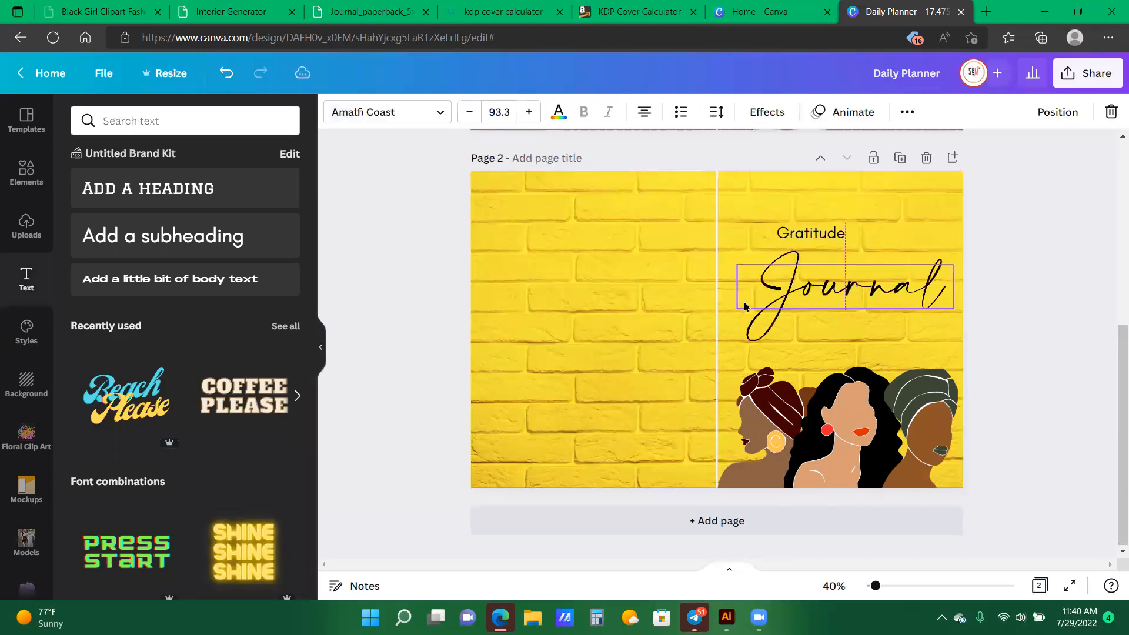
pyautogui.moveTo(744, 307); pyautogui.dragTo(787, 292)
pyautogui.moveTo(890, 283); pyautogui.dragTo(875, 276)
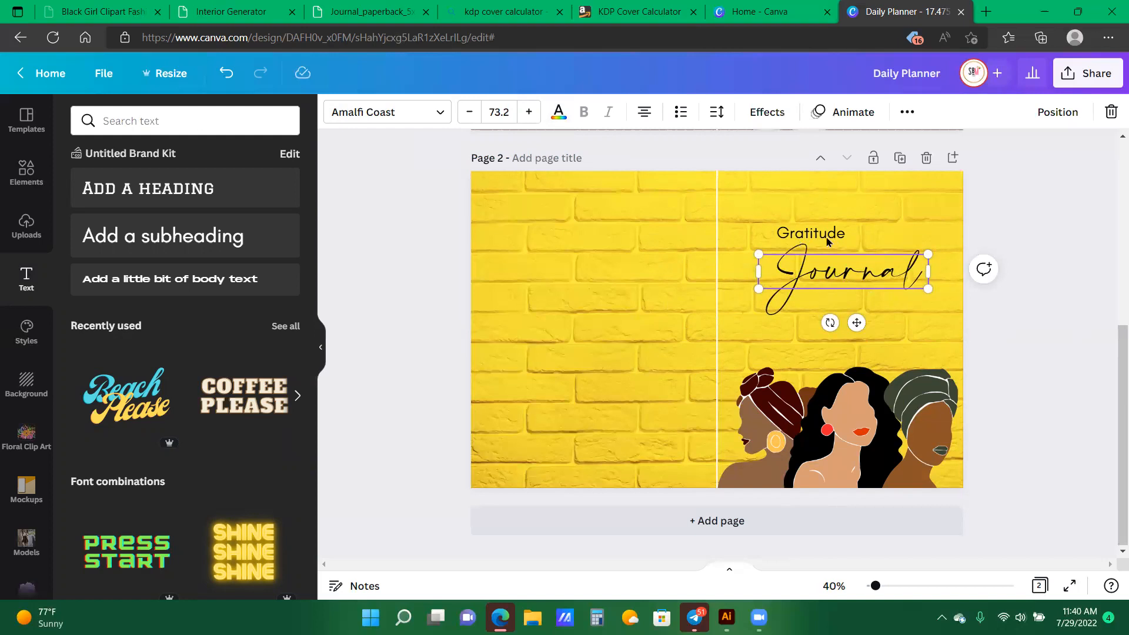
# - Browse the uploaded fonts for the "Gratitude" text and search the font list for "b"
pyautogui.click(1036, 223)
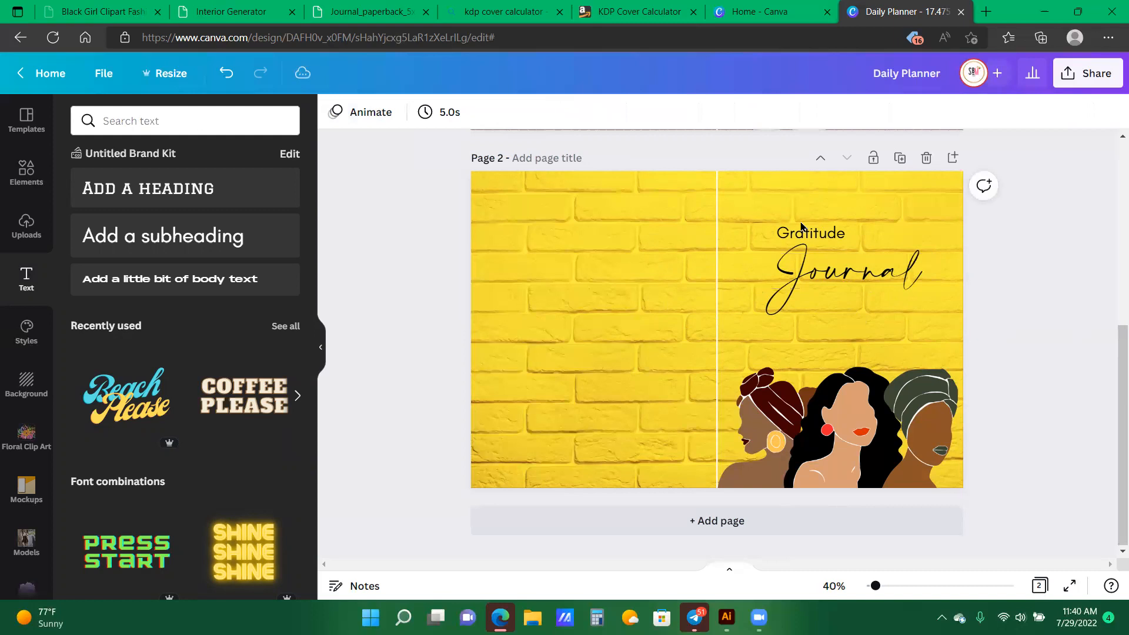
pyautogui.click(441, 116)
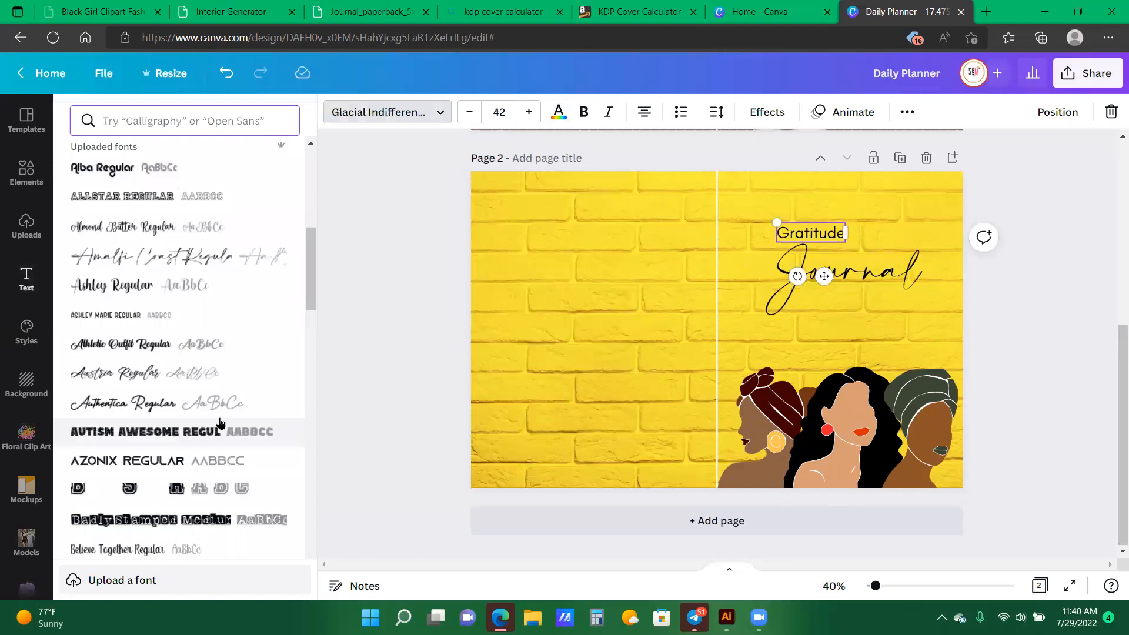
pyautogui.scroll(-5, 221, 422)
pyautogui.scroll(-9, 218, 420)
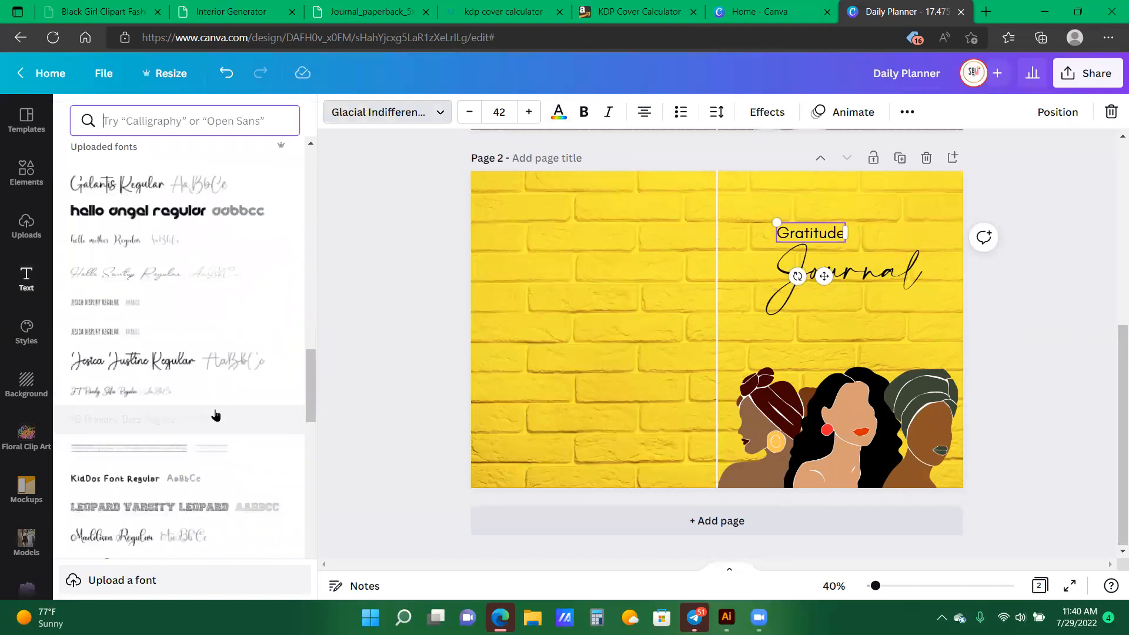
pyautogui.scroll(-8, 215, 416)
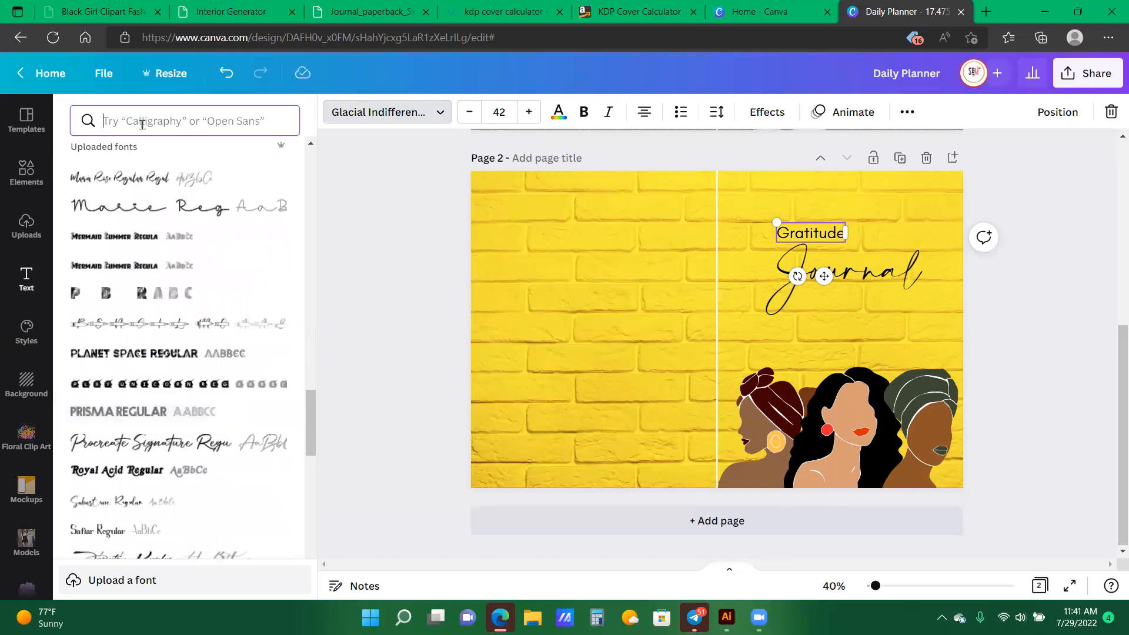
pyautogui.write('b')
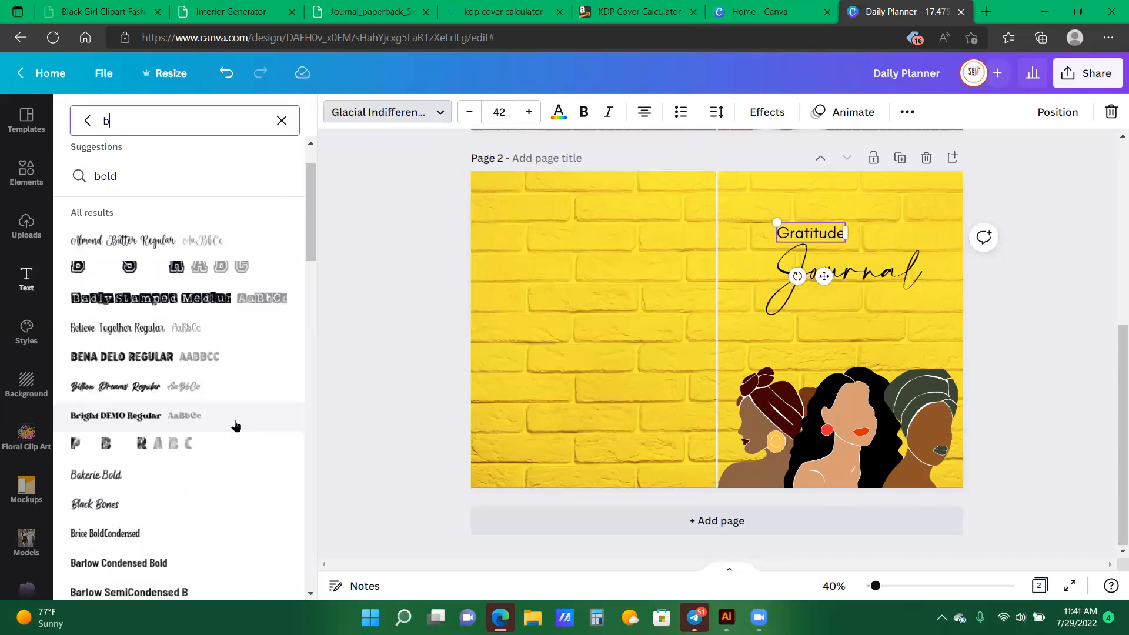
# - Try the Barabara font on the "Gratitude" text
pyautogui.scroll(-2, 236, 425)
pyautogui.scroll(-1, 192, 363)
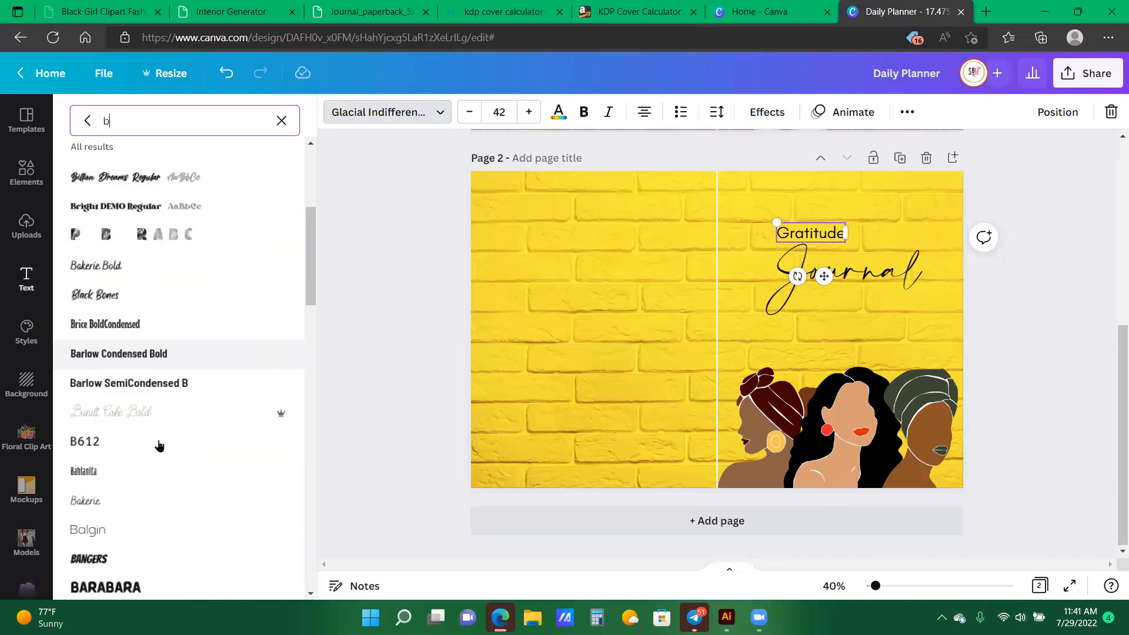
pyautogui.scroll(-2, 158, 446)
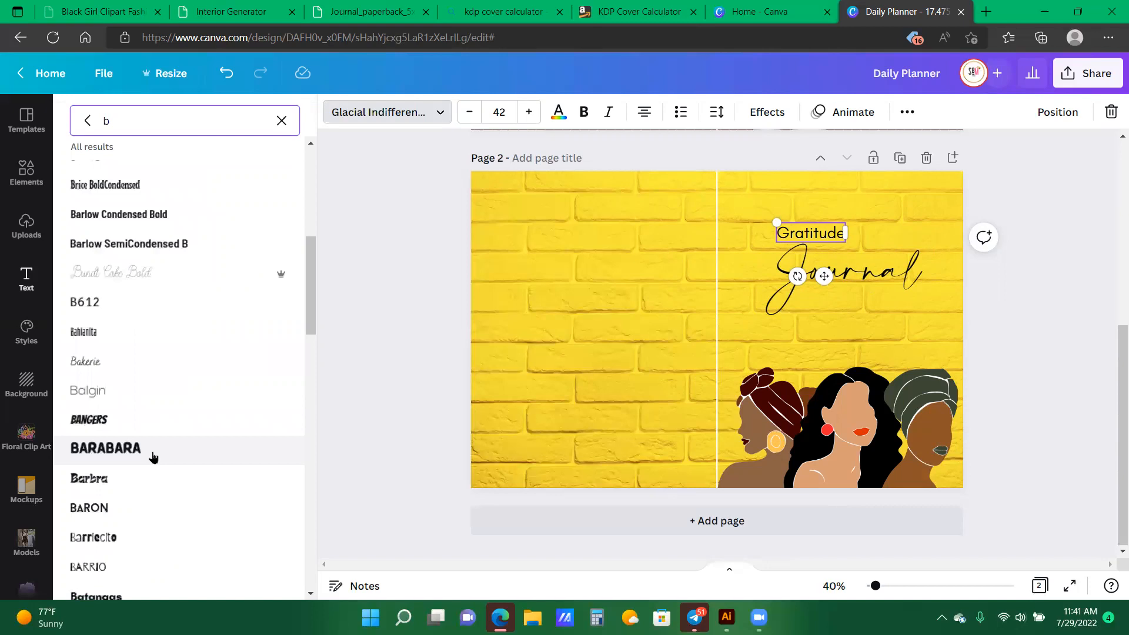
pyautogui.click(153, 454)
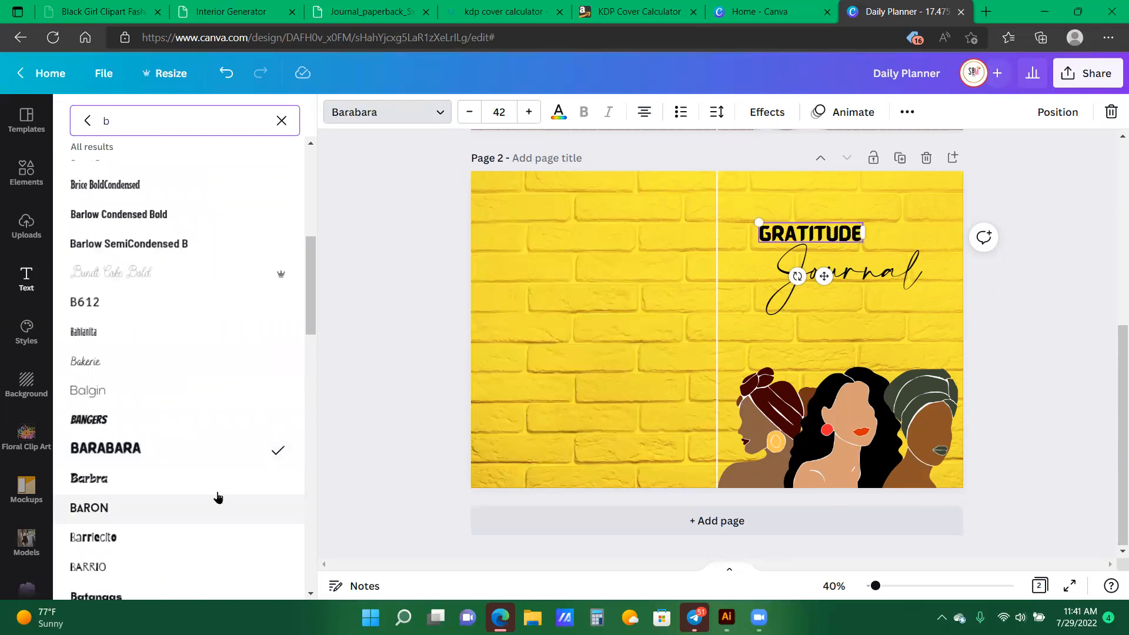
# - Set the font of the "Gratitude" text to Brasika
pyautogui.scroll(-2, 217, 497)
pyautogui.scroll(-2, 137, 367)
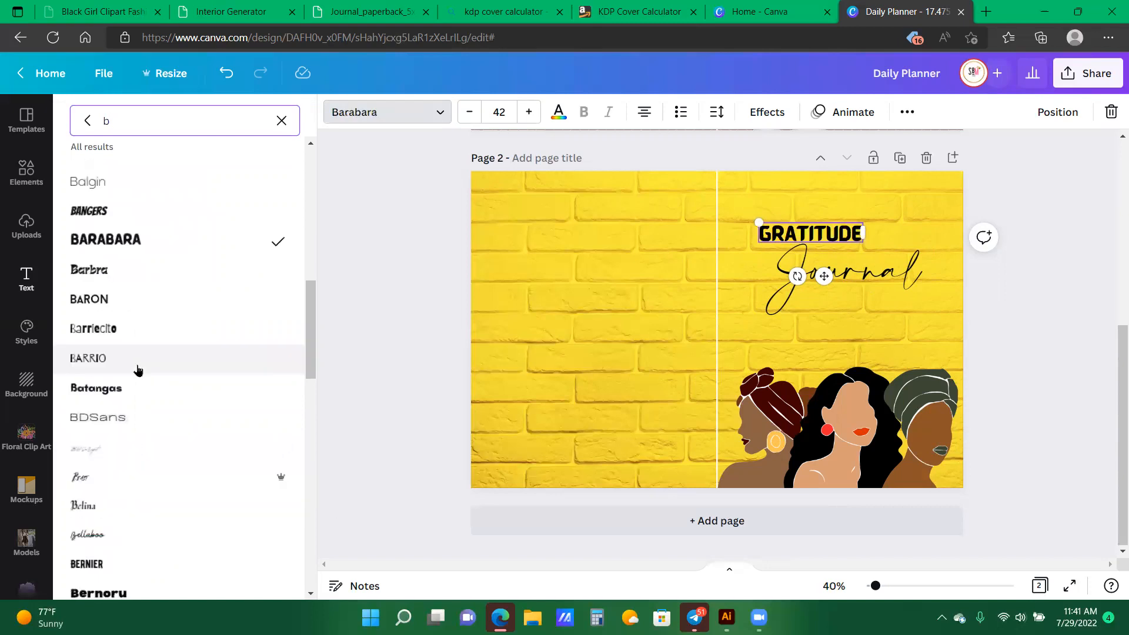
pyautogui.scroll(-3, 137, 369)
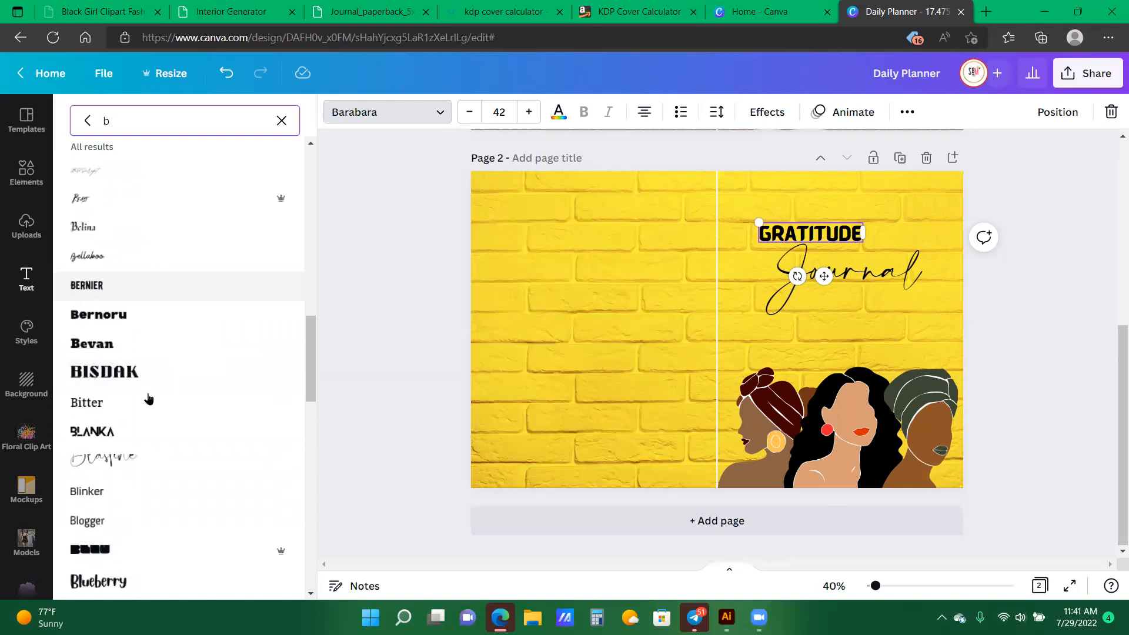
pyautogui.scroll(-2, 149, 399)
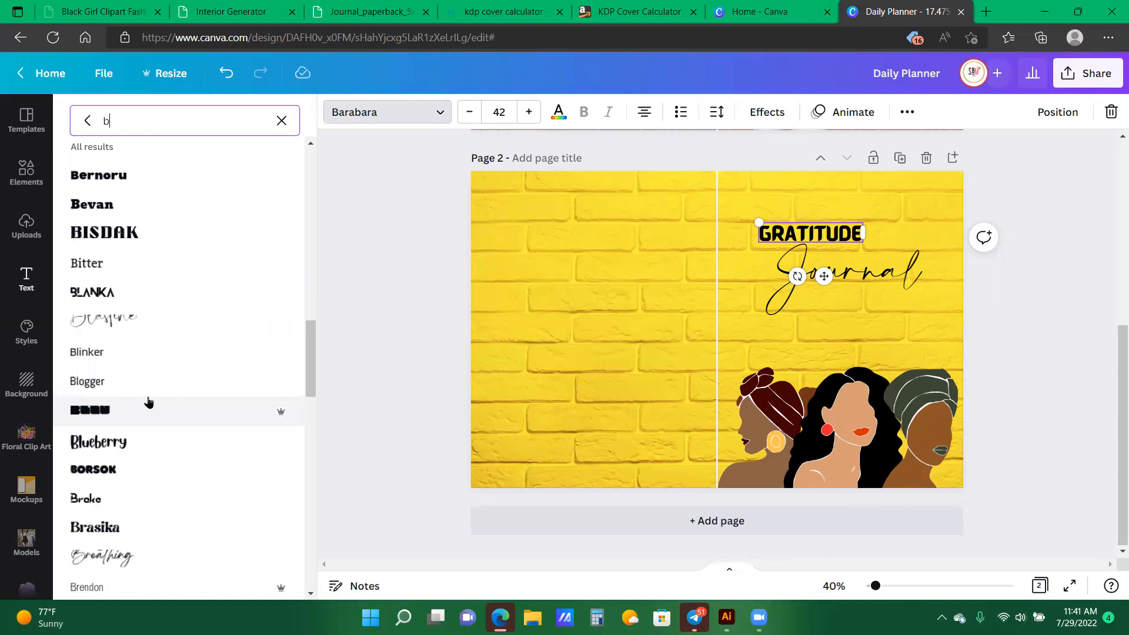
pyautogui.scroll(-1, 149, 401)
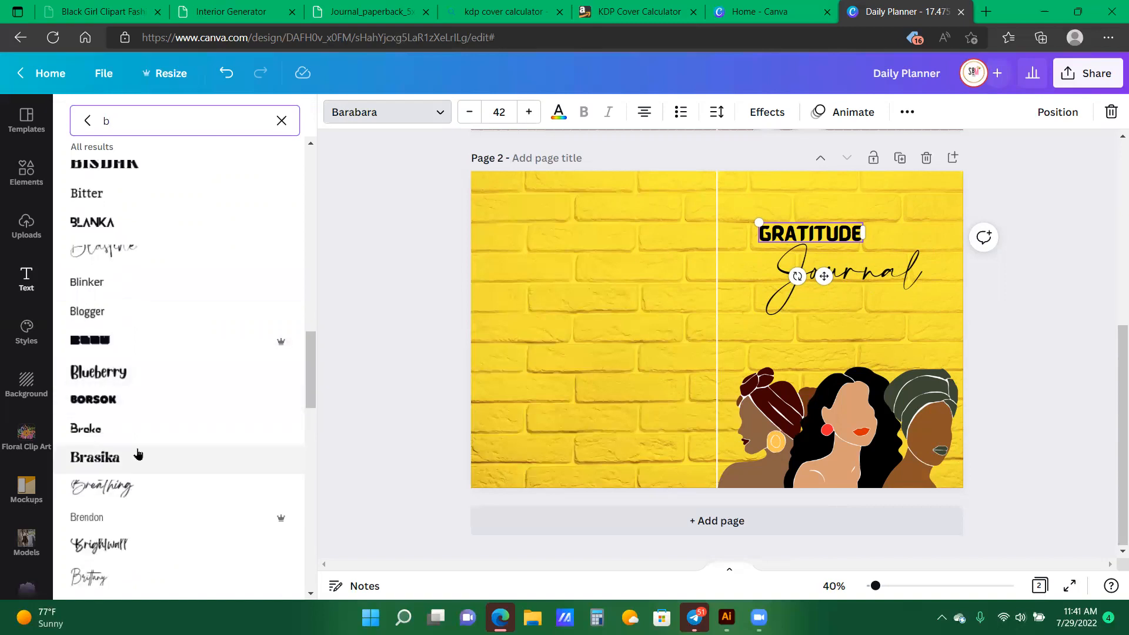
pyautogui.click(136, 464)
# - Enlarge "Gratitude" to size 88.5 across the front cover and shift "Journal" slightly toward the outer edge beneath it
pyautogui.moveTo(770, 218); pyautogui.dragTo(667, 194)
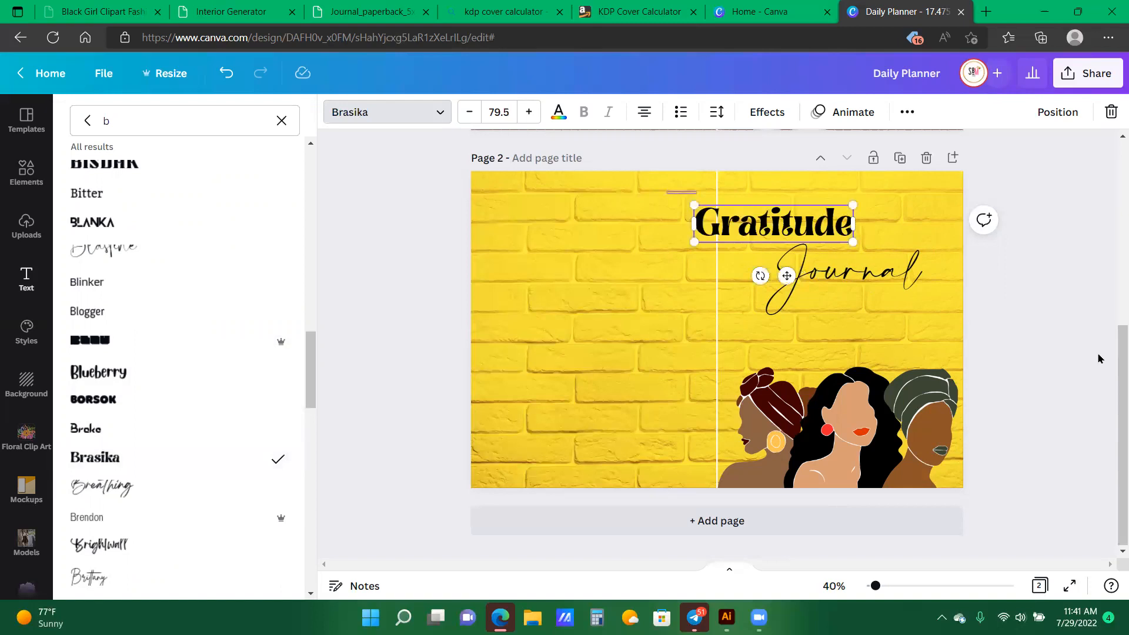
pyautogui.press('Escape')
pyautogui.press('Escape')
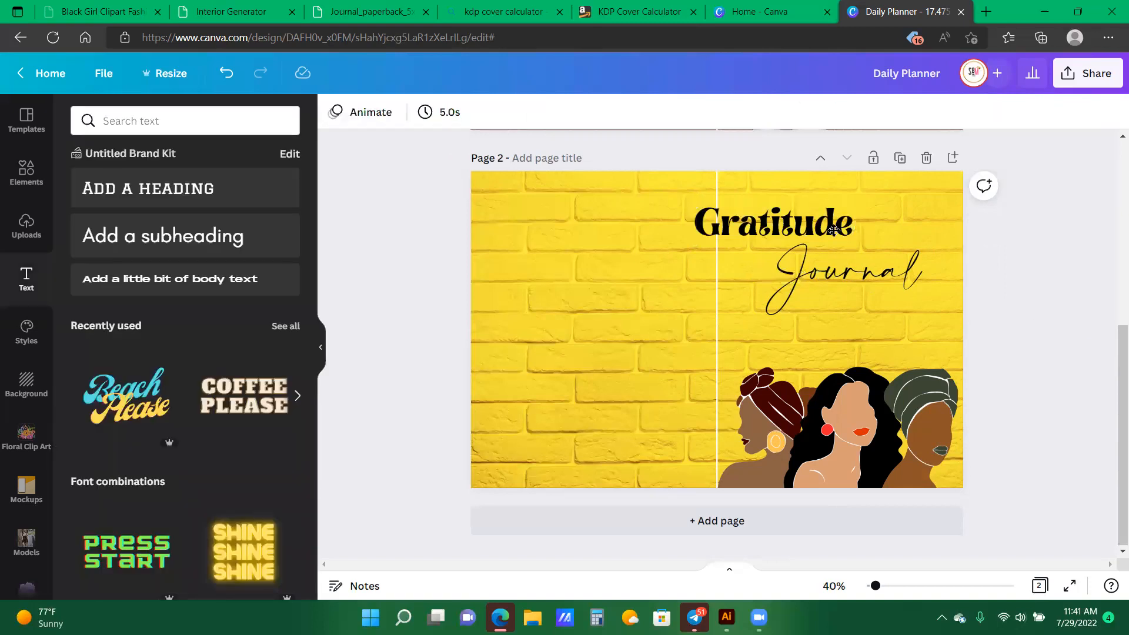
pyautogui.moveTo(850, 231); pyautogui.dragTo(900, 228)
pyautogui.moveTo(731, 217); pyautogui.dragTo(726, 202)
pyautogui.click(1044, 337)
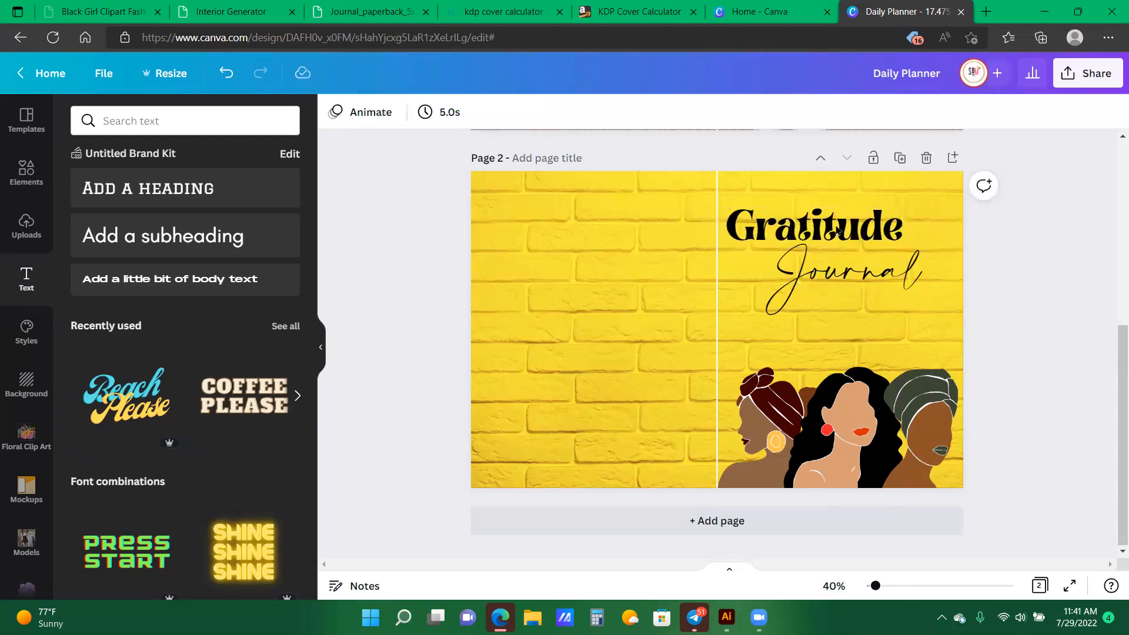
pyautogui.click(845, 228)
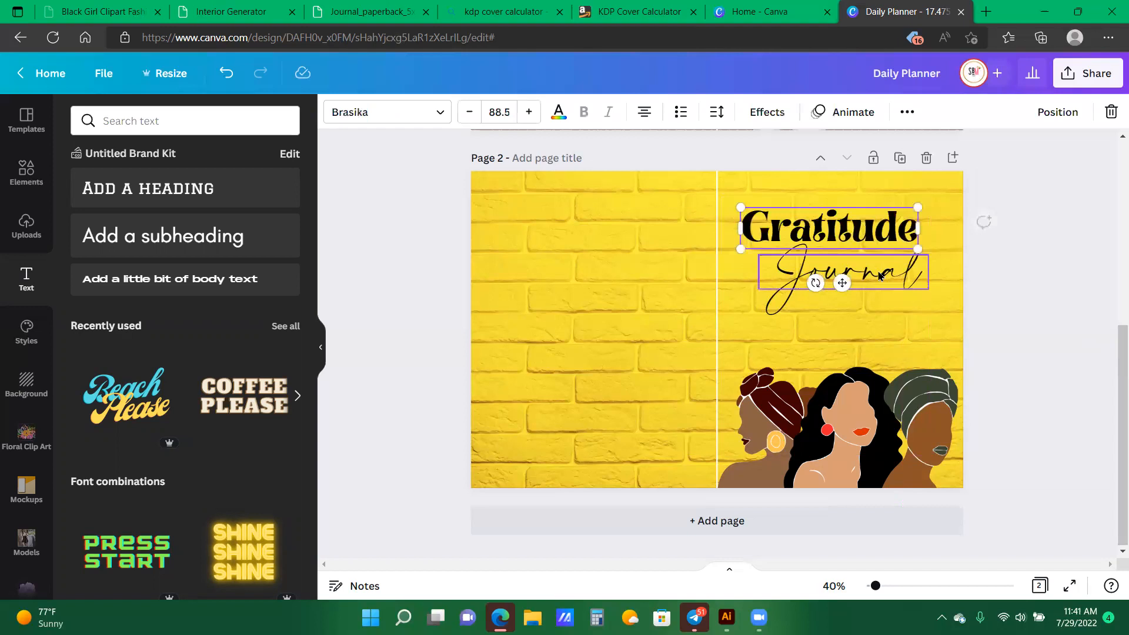
pyautogui.moveTo(883, 271); pyautogui.dragTo(893, 269)
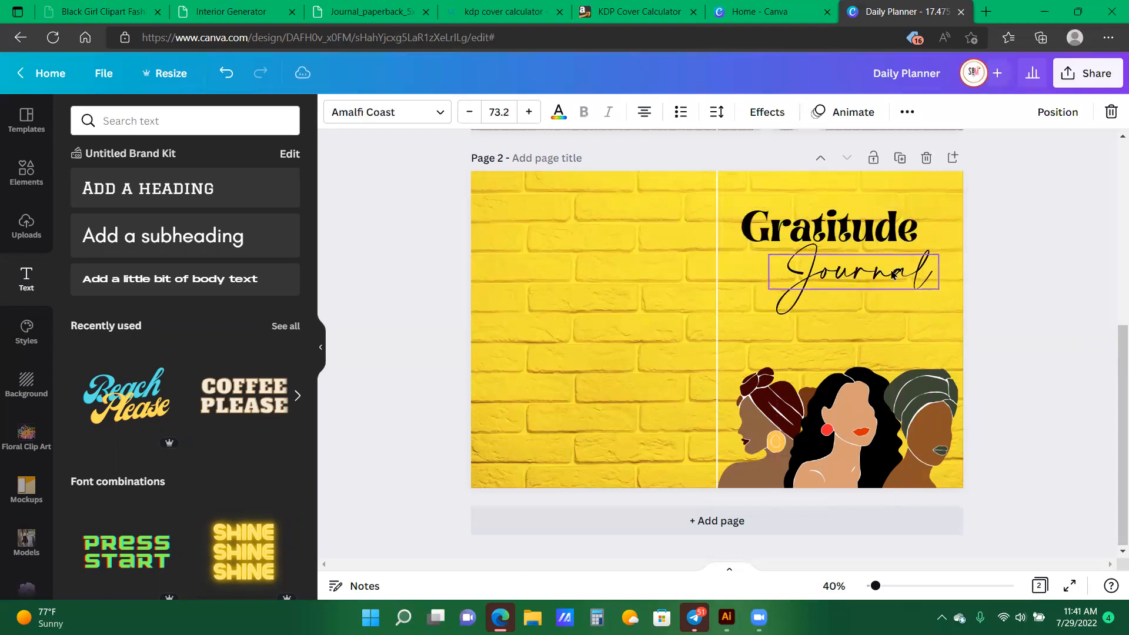
# - Move the "Journal" text slightly up so it sits closer beneath "Gratitude" on the front cover
pyautogui.moveTo(893, 274); pyautogui.dragTo(896, 268)
pyautogui.click(1068, 295)
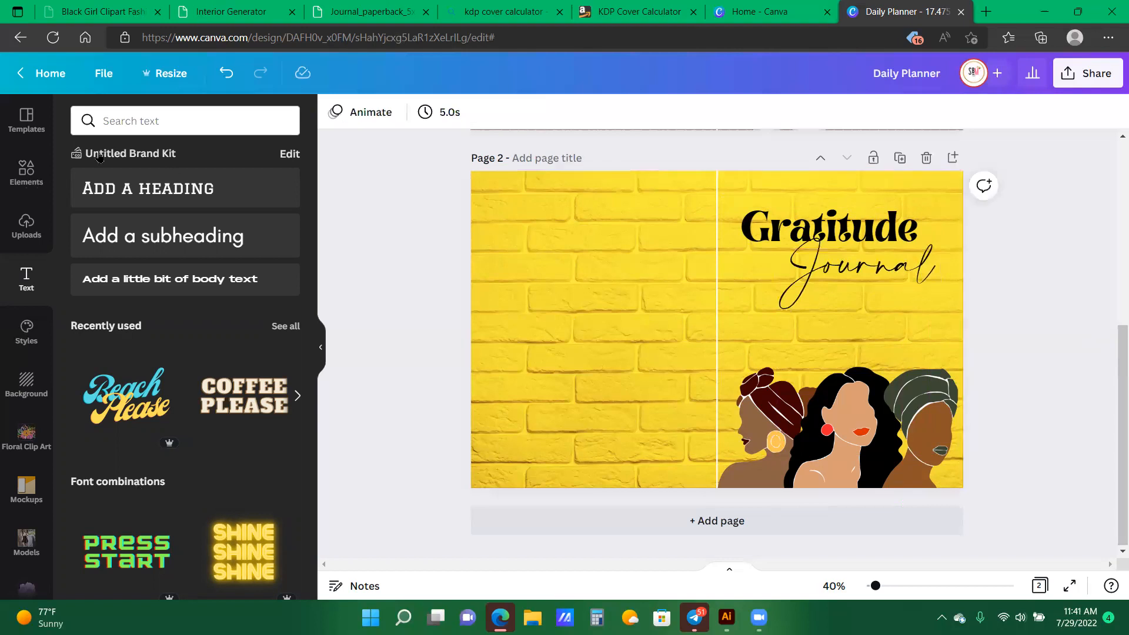
# - Search the elements for "Black paint splatter", examine the results for a suitable texture, and clear the search
pyautogui.click(26, 173)
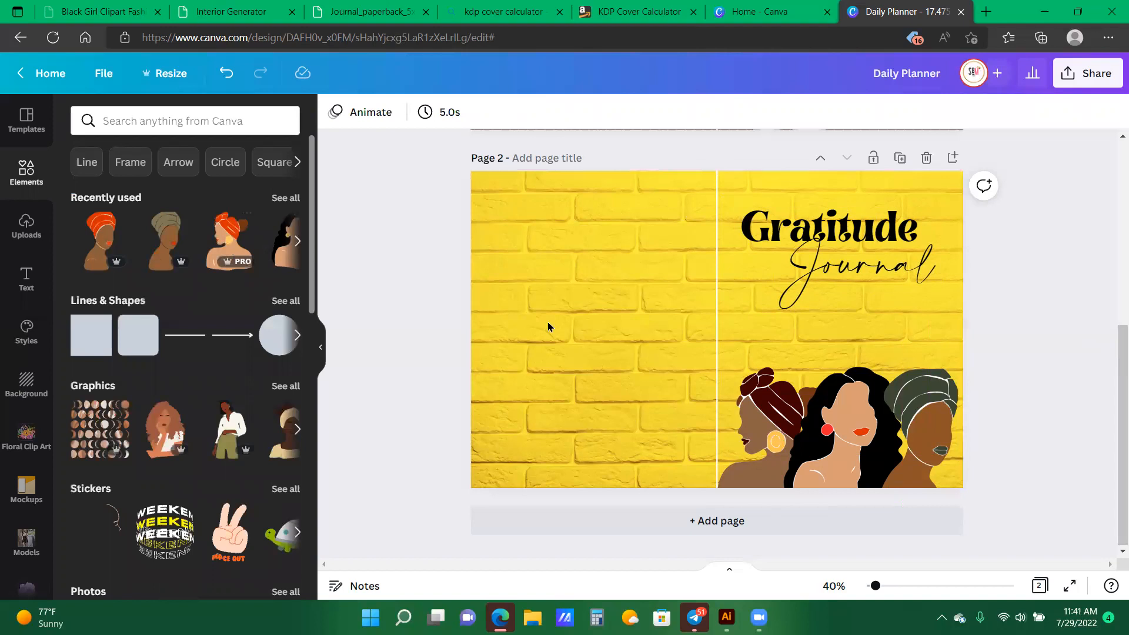
pyautogui.click(171, 122)
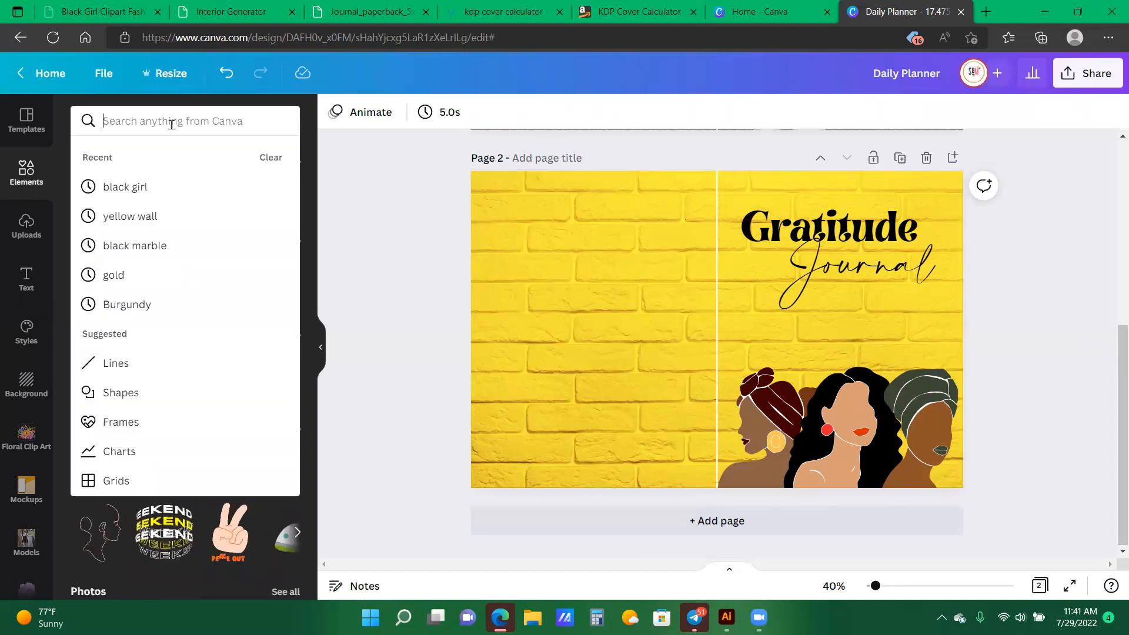
pyautogui.write('bla')
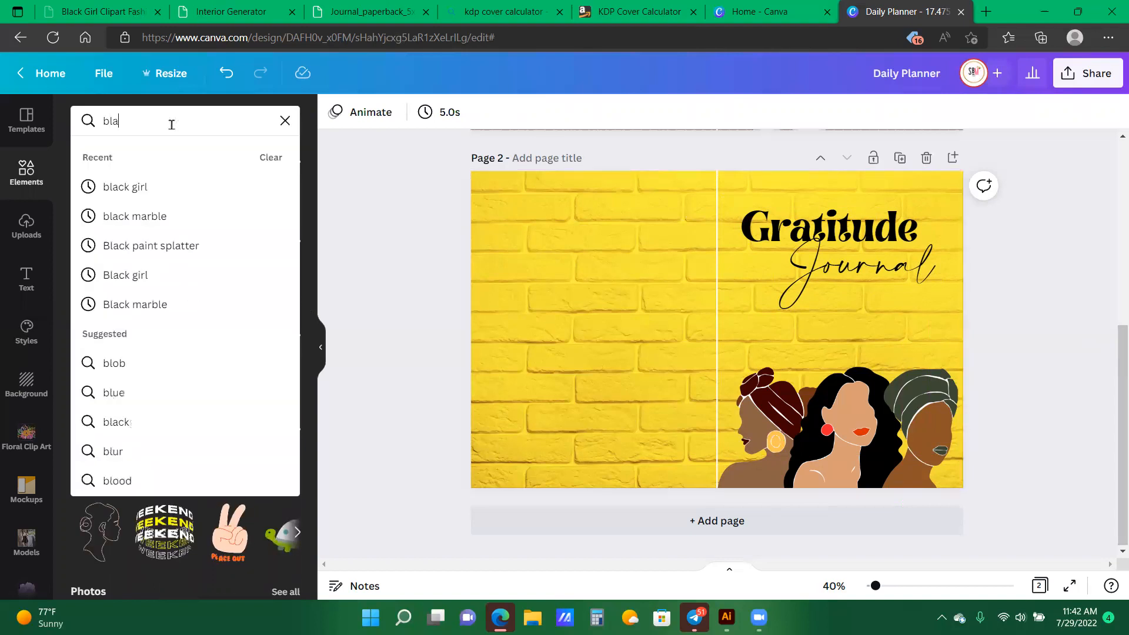
pyautogui.write('ck')
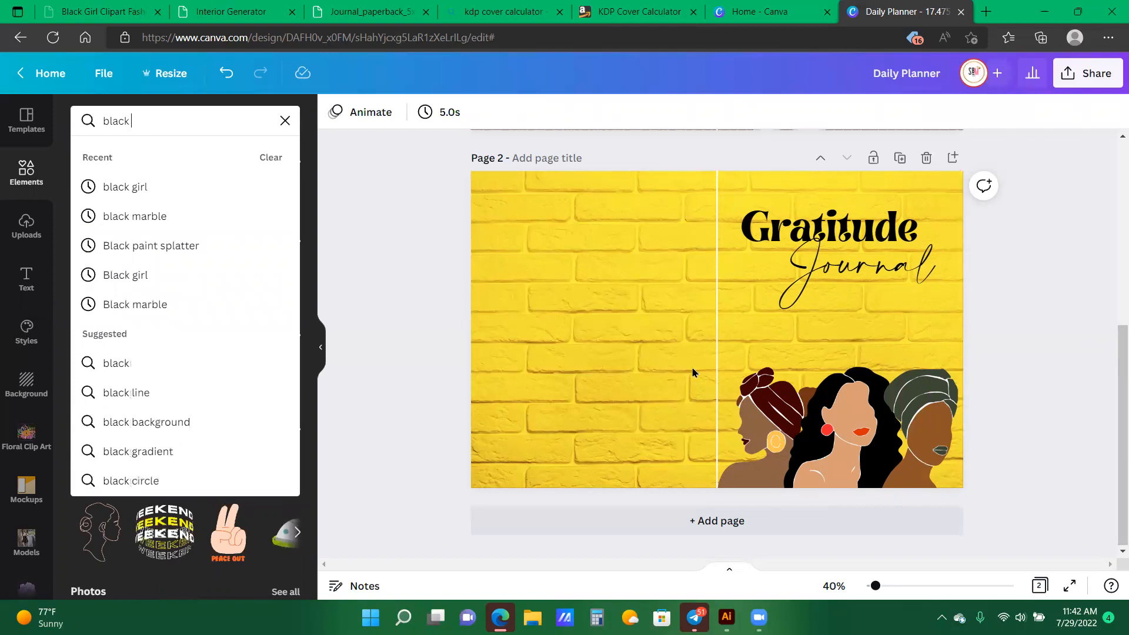
pyautogui.press('Down')
pyautogui.press('Down')
pyautogui.press('Down')
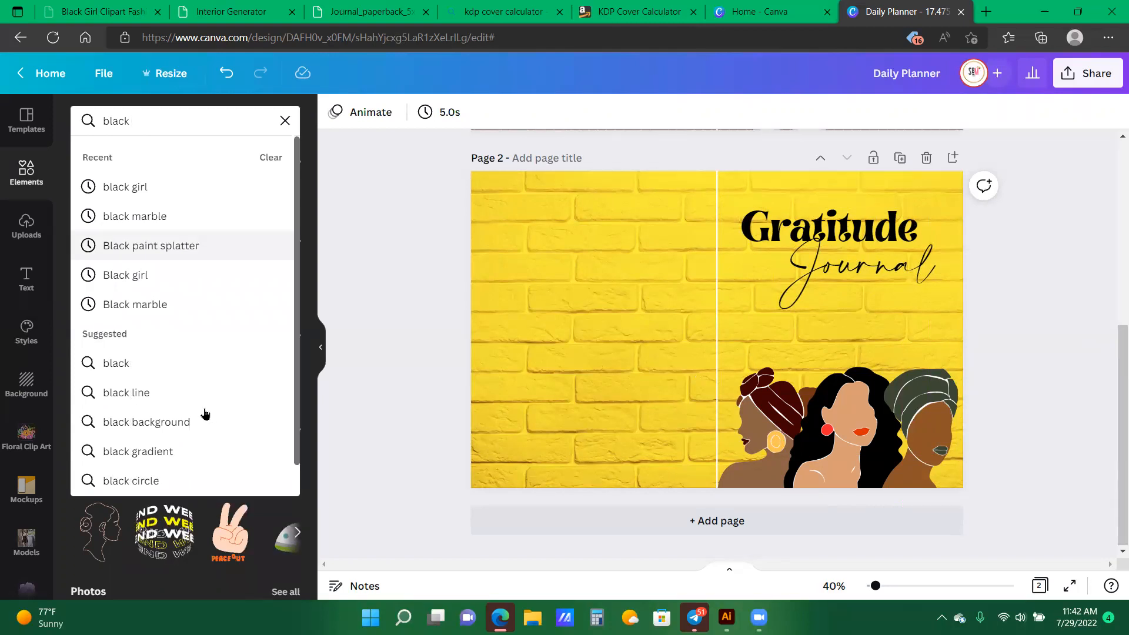
pyautogui.press('Return')
pyautogui.scroll(-2, 194, 409)
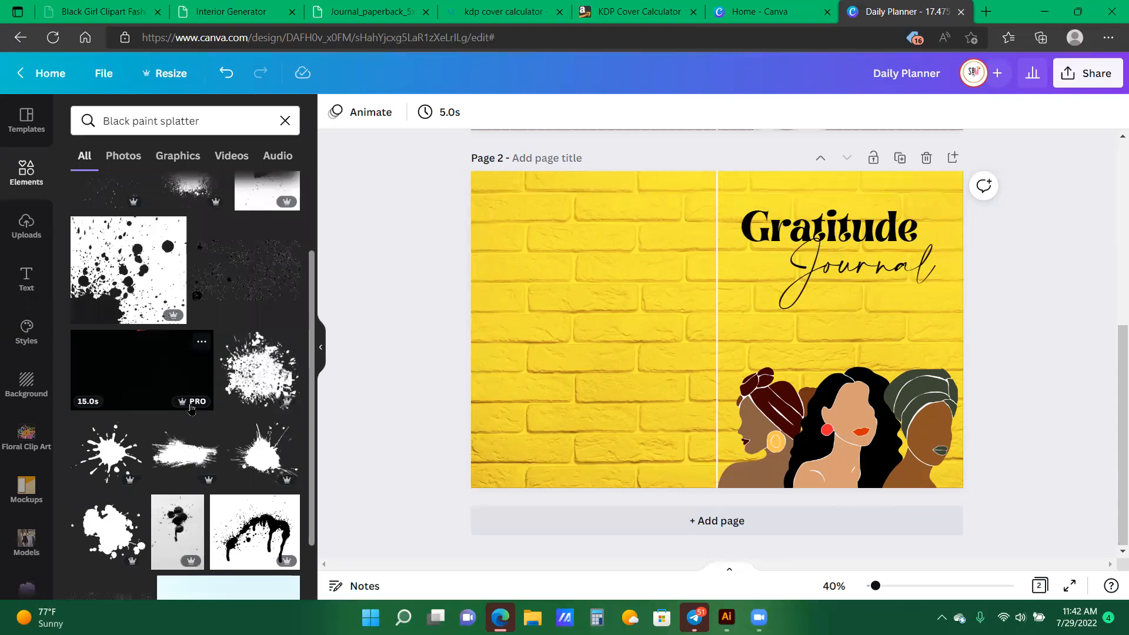
pyautogui.scroll(-2, 188, 410)
pyautogui.scroll(-3, 209, 416)
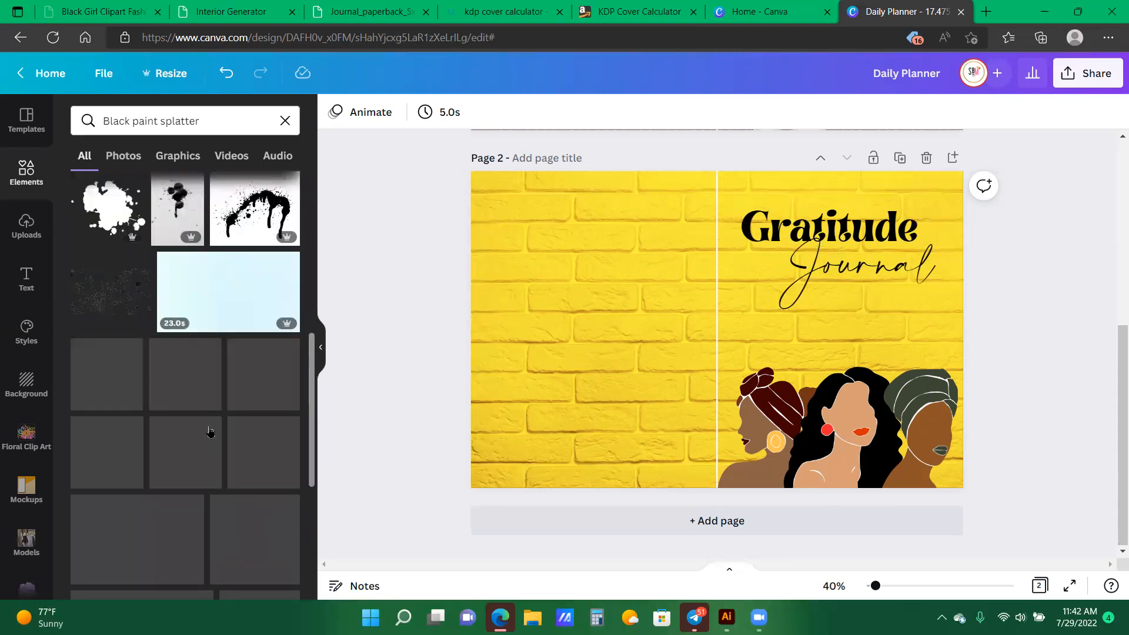
pyautogui.scroll(-5, 218, 424)
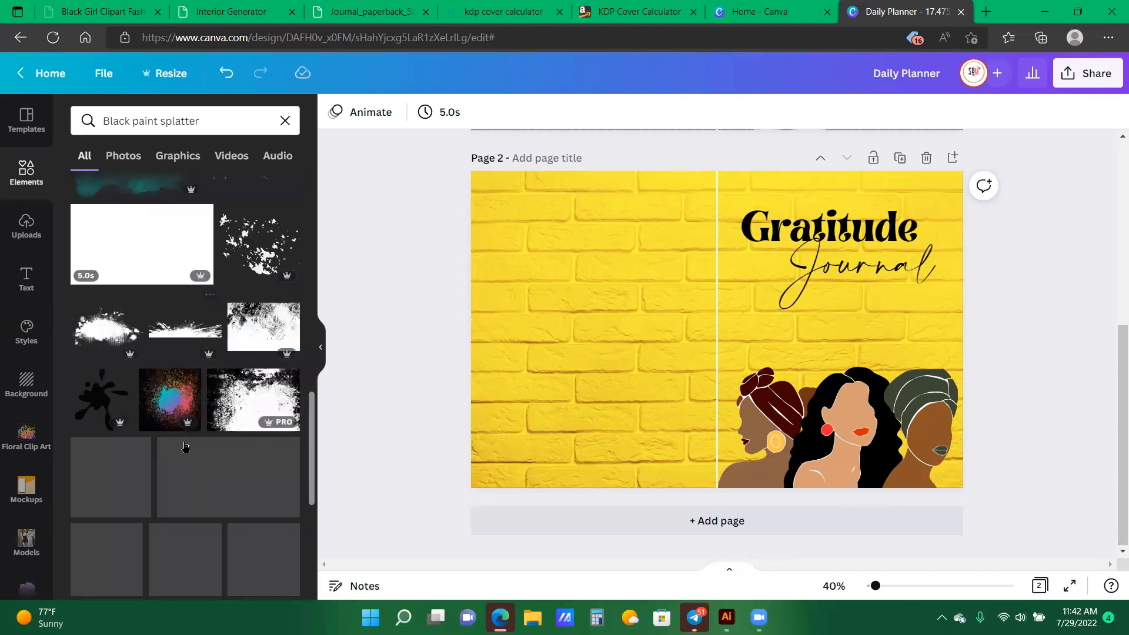
pyautogui.scroll(-3, 185, 448)
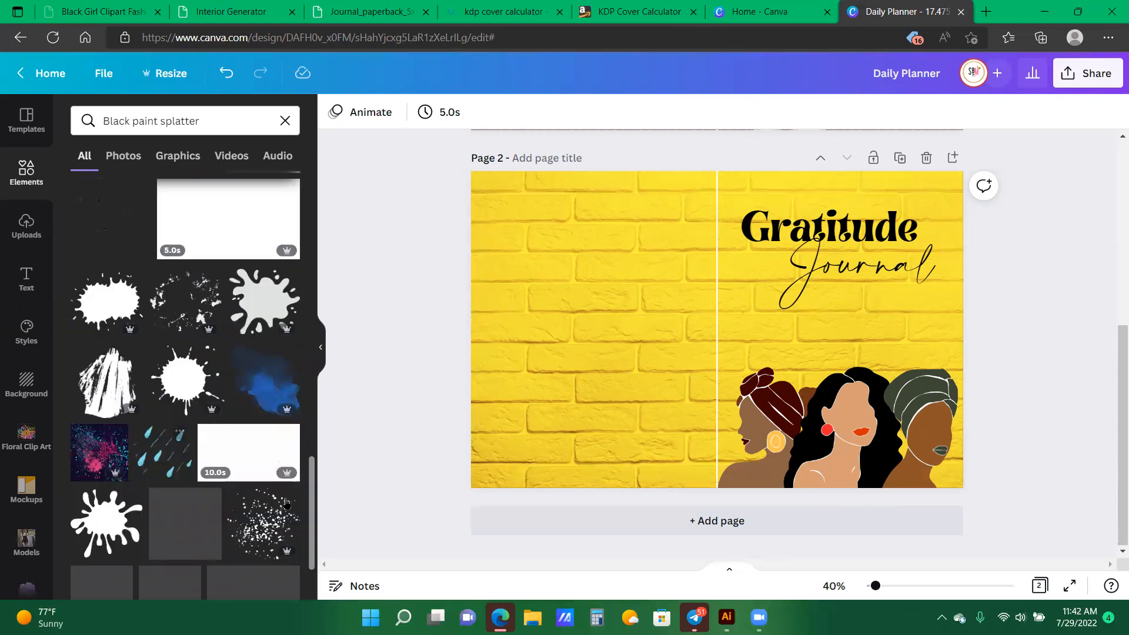
pyautogui.scroll(-3, 286, 502)
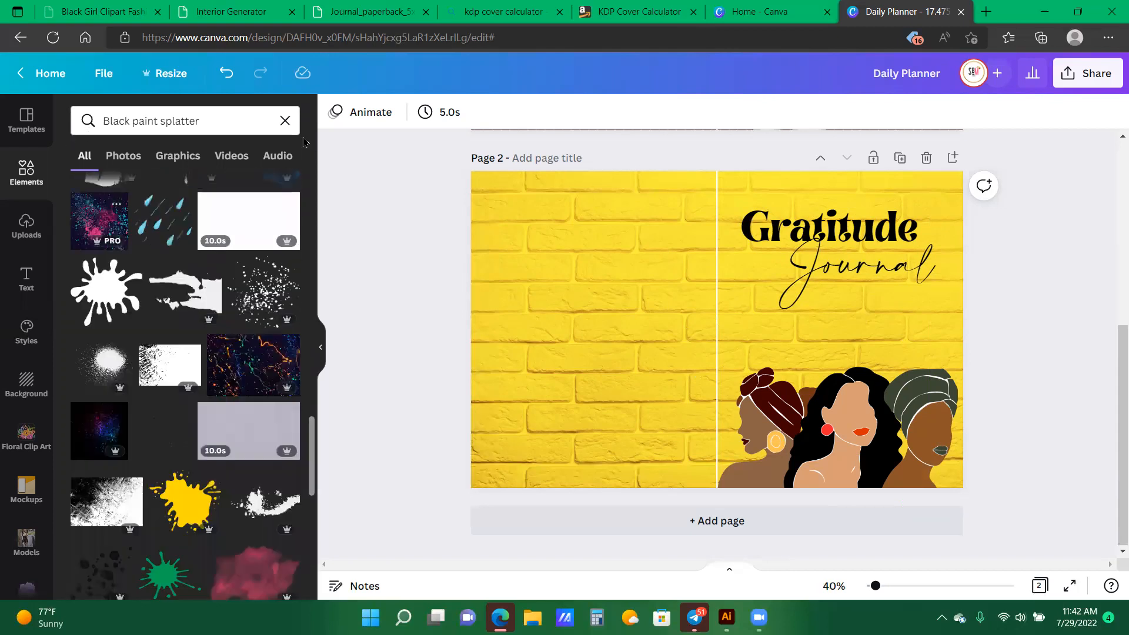
pyautogui.click(286, 121)
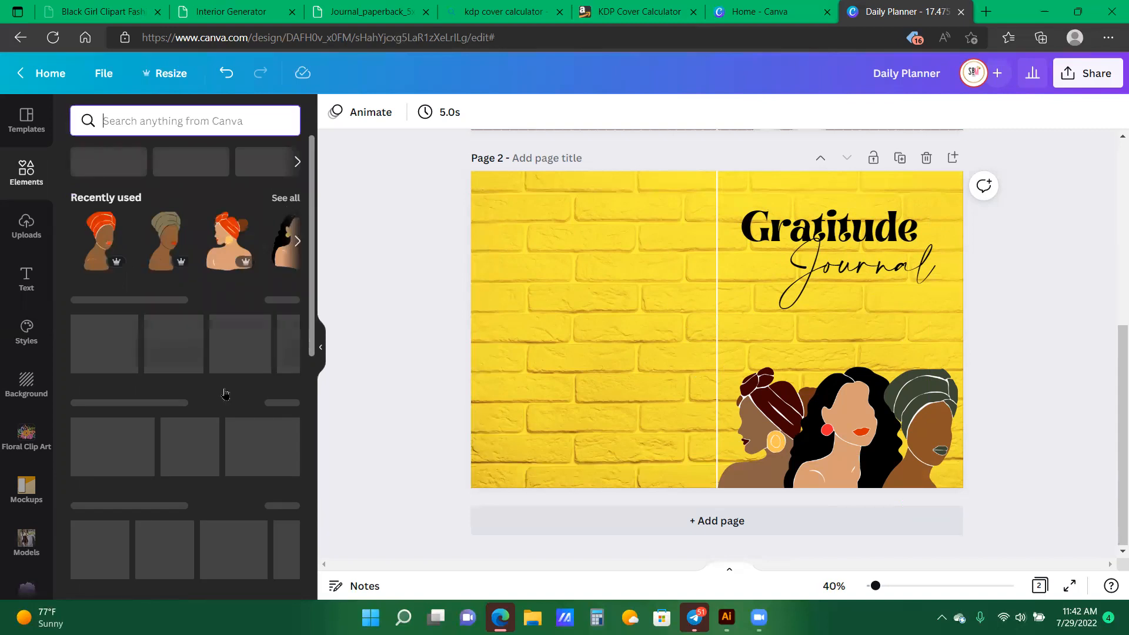
# - Add the black distressed texture from the recently used elements to page 2 and enlarge it
pyautogui.scroll(-10, 222, 397)
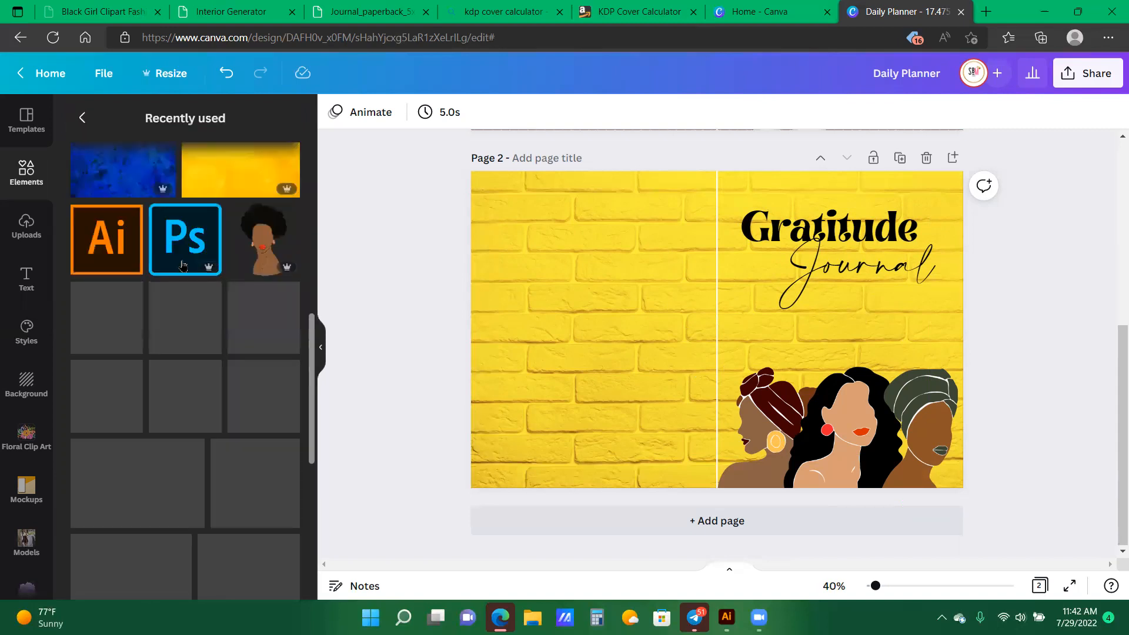
pyautogui.scroll(5, 182, 266)
pyautogui.moveTo(653, 261); pyautogui.dragTo(515, 173)
pyautogui.moveTo(624, 237); pyautogui.dragTo(541, 153)
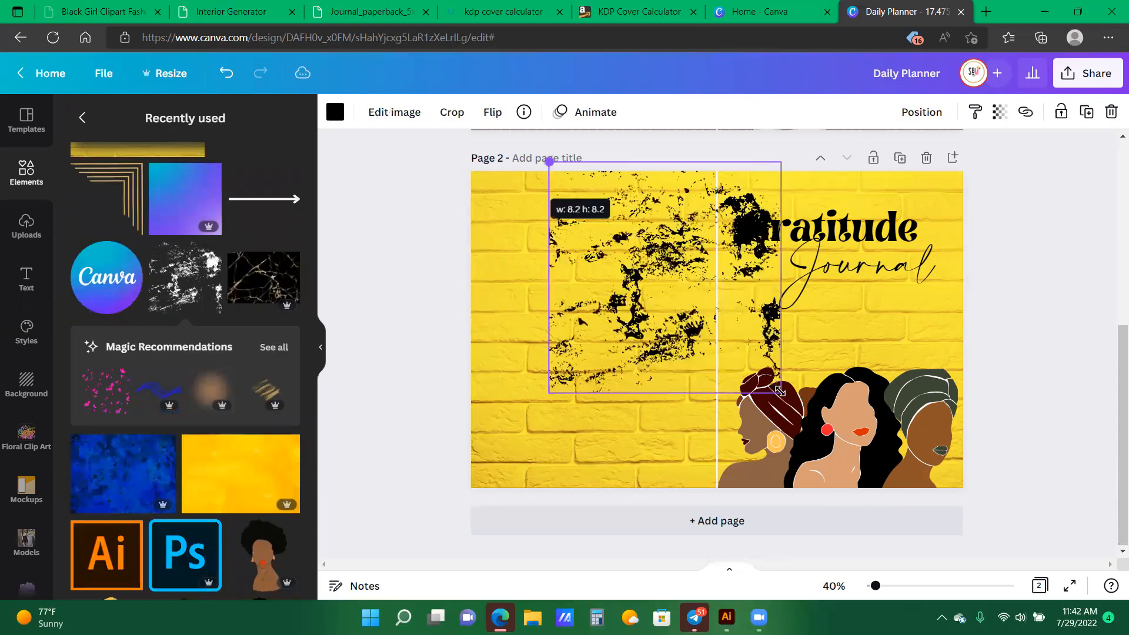
pyautogui.moveTo(781, 392); pyautogui.dragTo(797, 409)
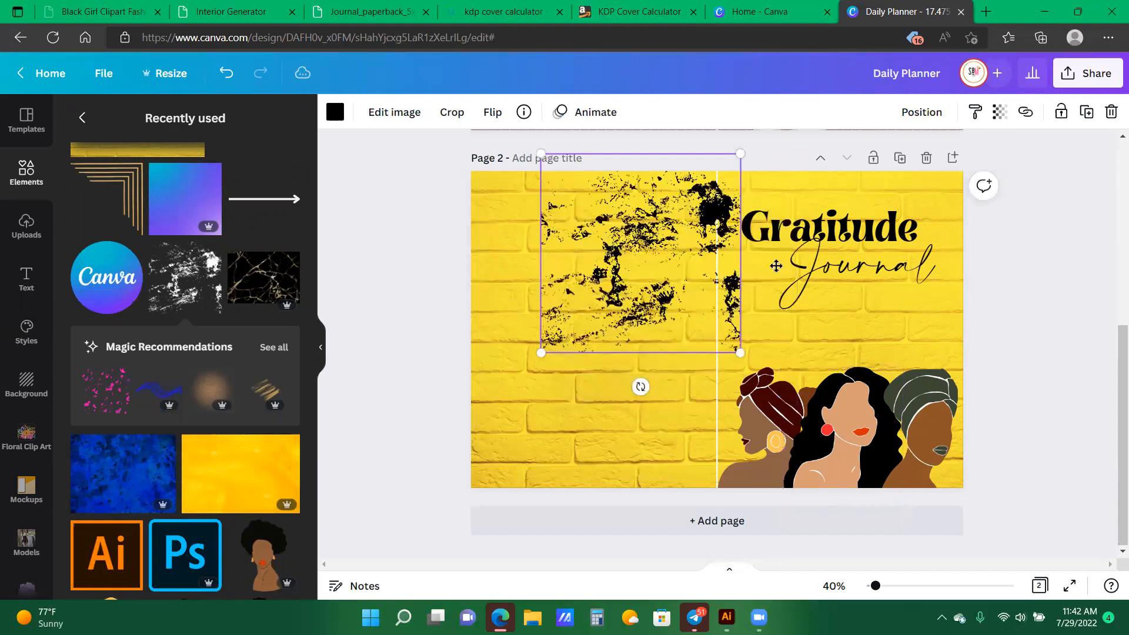
# - Move the black texture onto the front cover and scale it to cover the full height, starting at the spine line
pyautogui.moveTo(612, 247); pyautogui.dragTo(801, 274)
pyautogui.moveTo(876, 362); pyautogui.dragTo(1043, 495)
pyautogui.moveTo(842, 327); pyautogui.dragTo(771, 326)
pyautogui.moveTo(645, 491); pyautogui.dragTo(666, 516)
pyautogui.moveTo(844, 336); pyautogui.dragTo(840, 336)
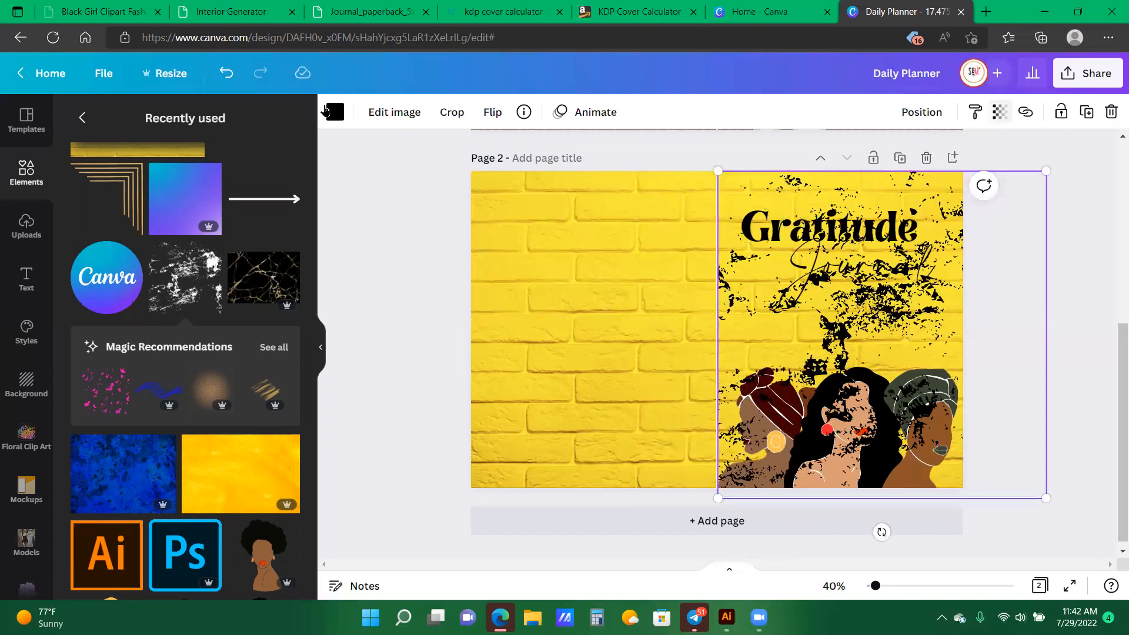
# - Recolor the distressed texture white and send it to the back, behind the title and the three women
pyautogui.click(277, 231)
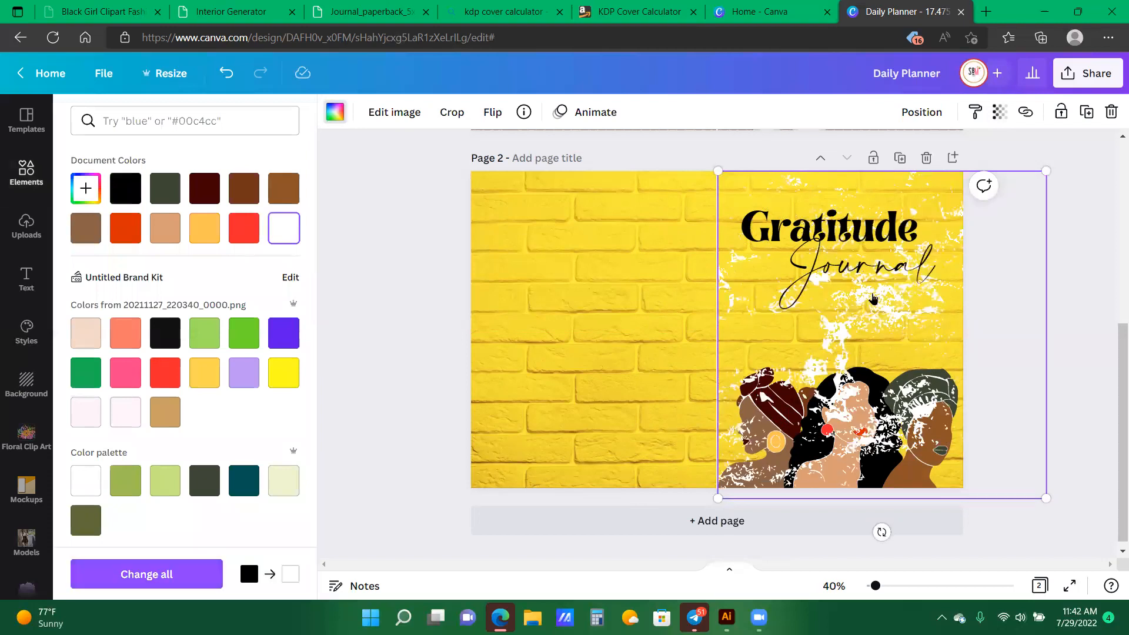
pyautogui.rightClick(873, 298)
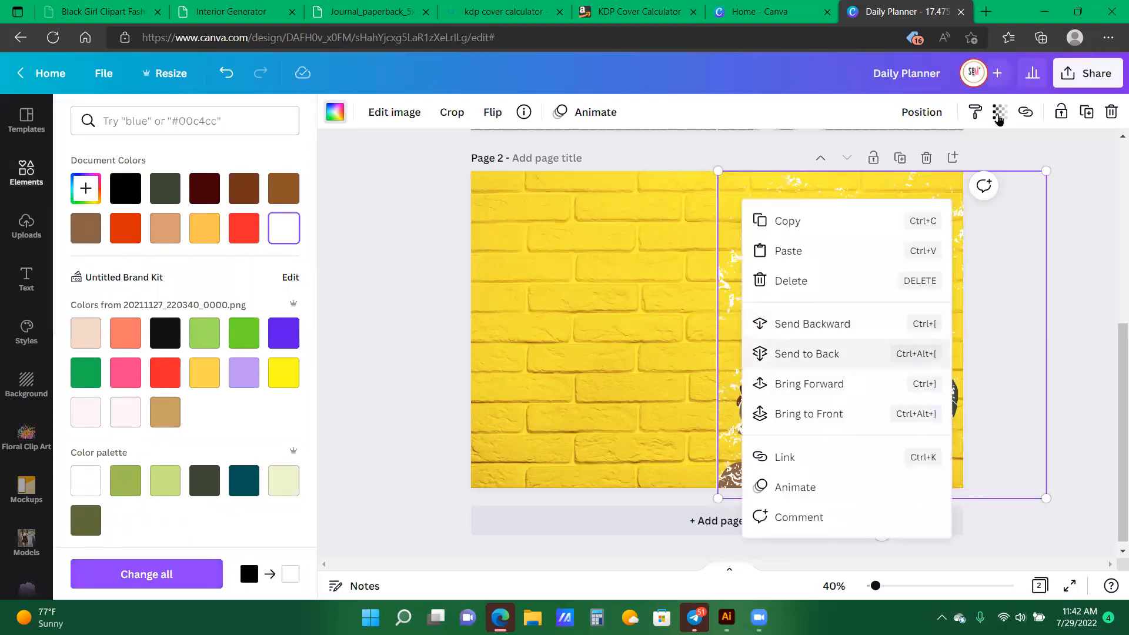
# - Set the white texture's transparency to 36
pyautogui.click(998, 113)
pyautogui.click(999, 113)
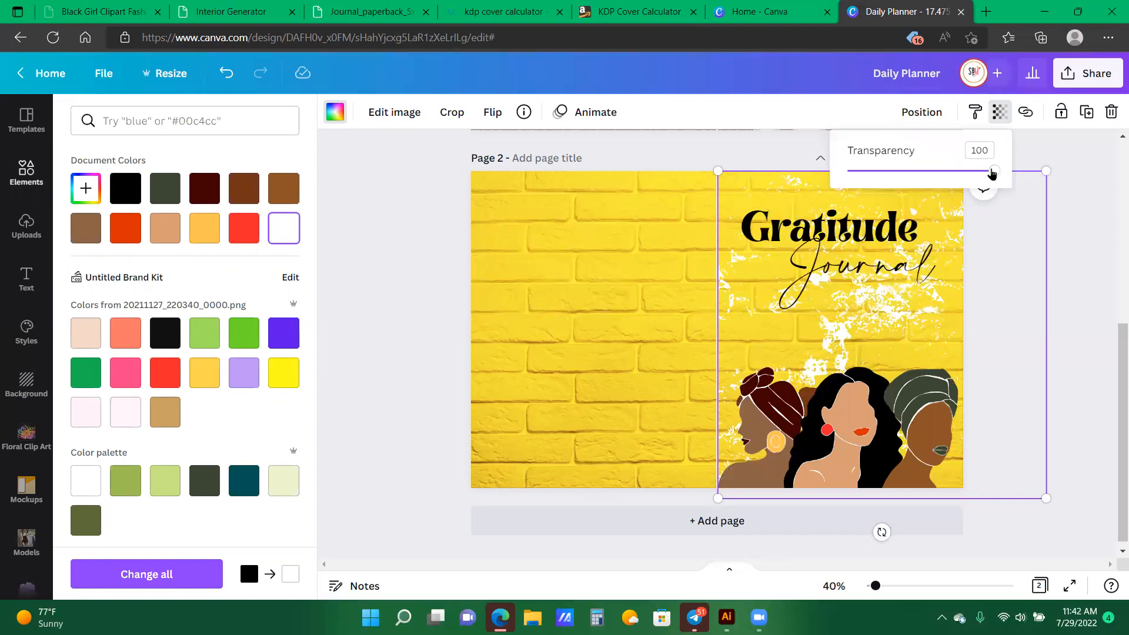
pyautogui.moveTo(921, 170); pyautogui.dragTo(899, 170)
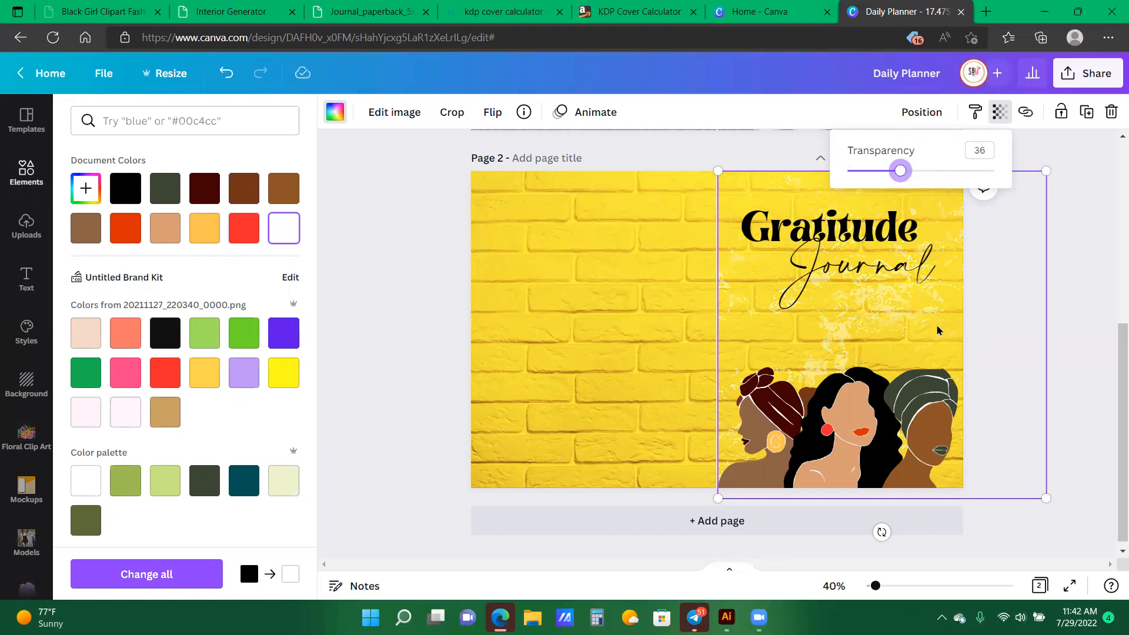
# - Place a copy of the white texture over the back cover up to the spine line and flip it horizontally and vertically
pyautogui.click(914, 315)
pyautogui.moveTo(912, 314); pyautogui.dragTo(580, 300)
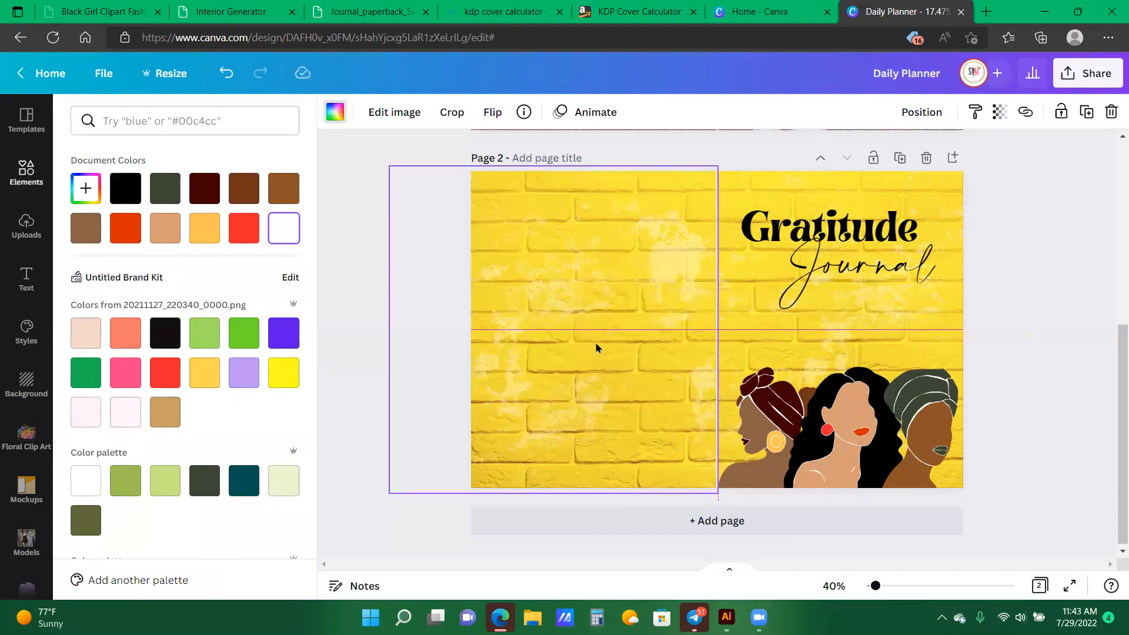
pyautogui.click(492, 116)
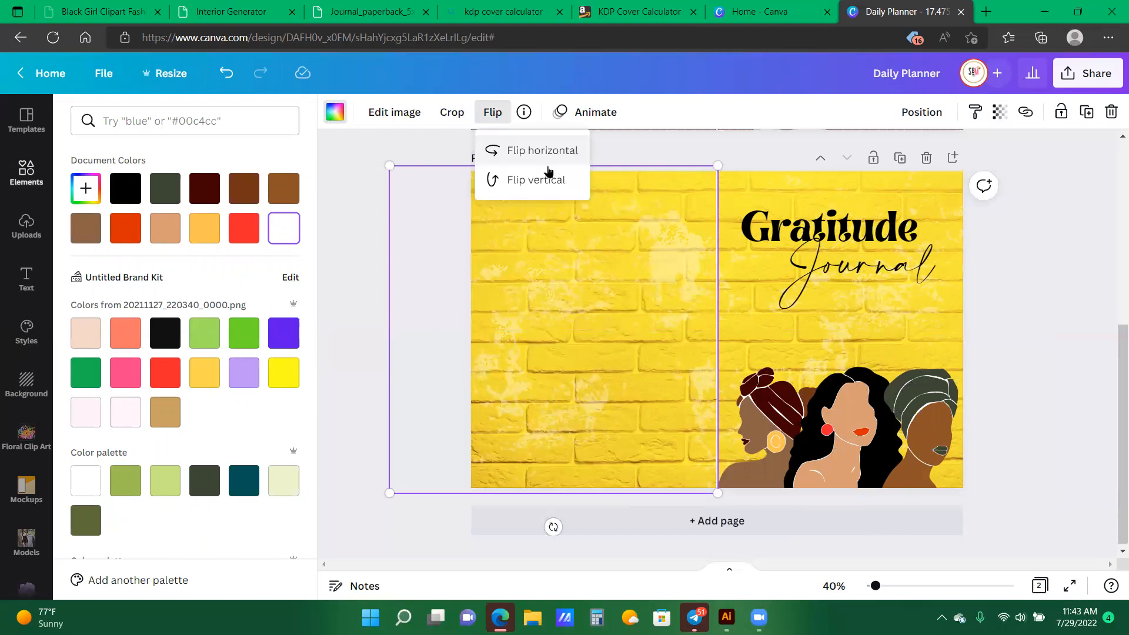
pyautogui.click(547, 172)
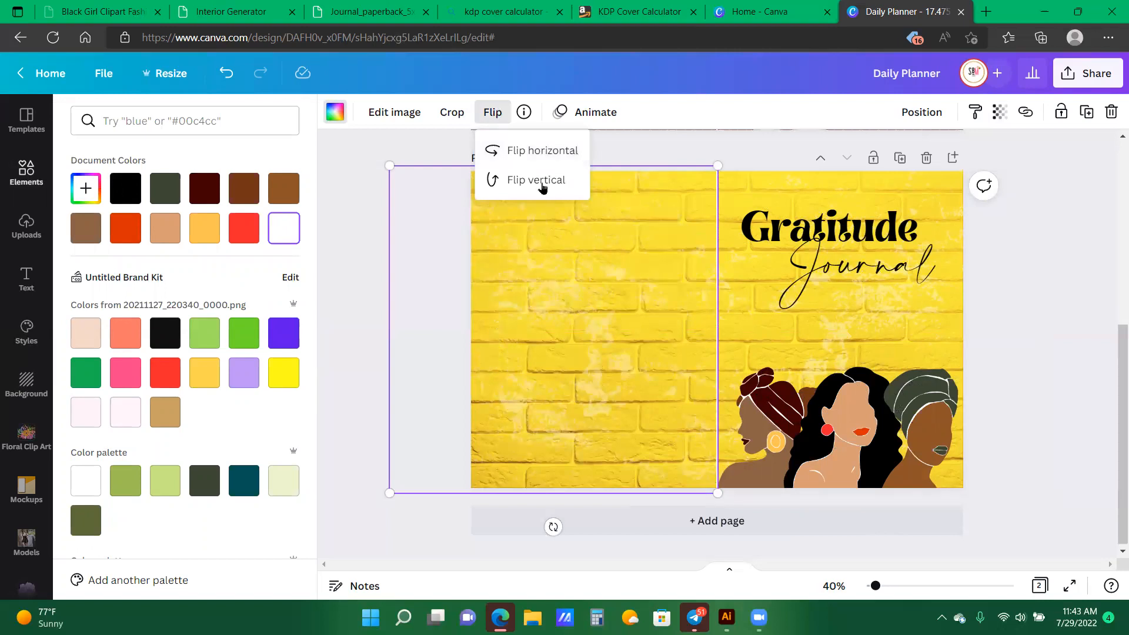
pyautogui.click(543, 188)
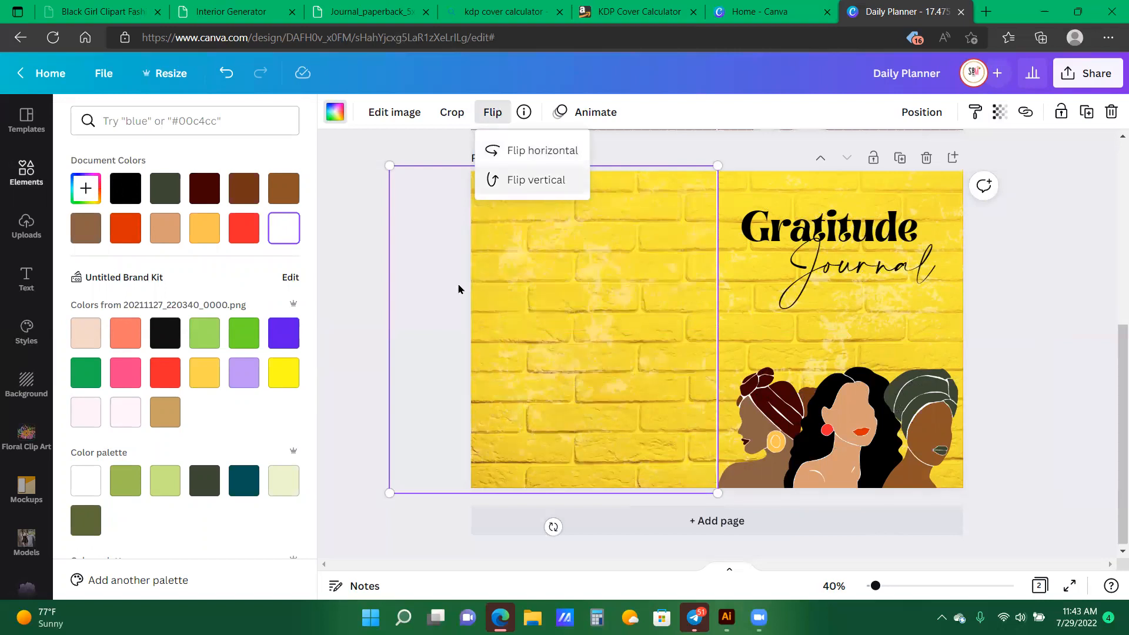
pyautogui.click(1064, 297)
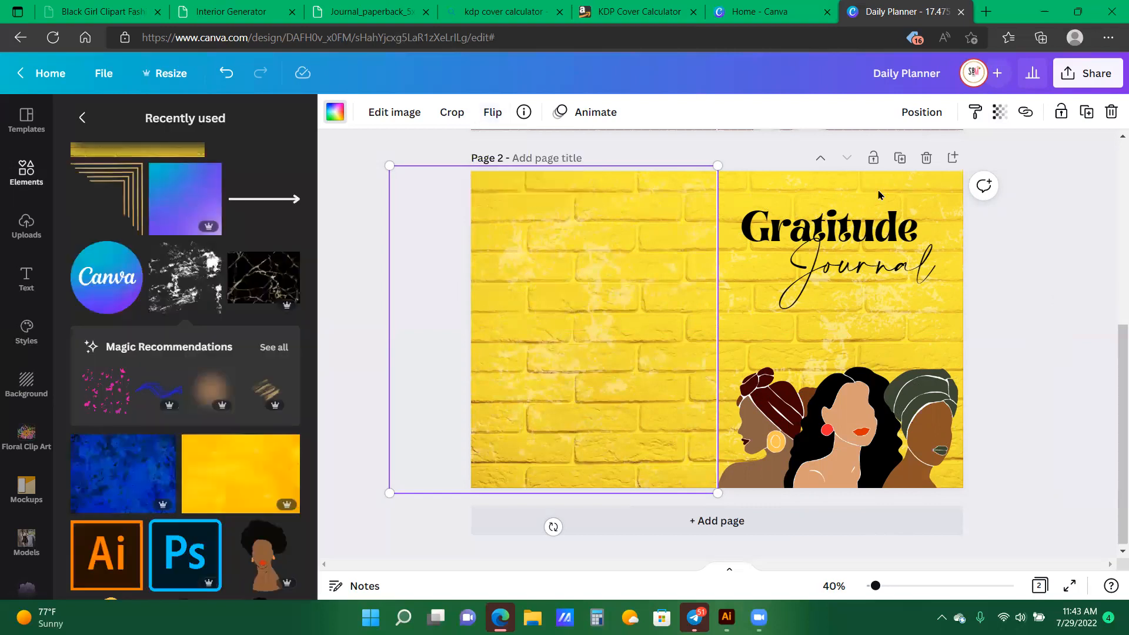
pyautogui.click(1113, 288)
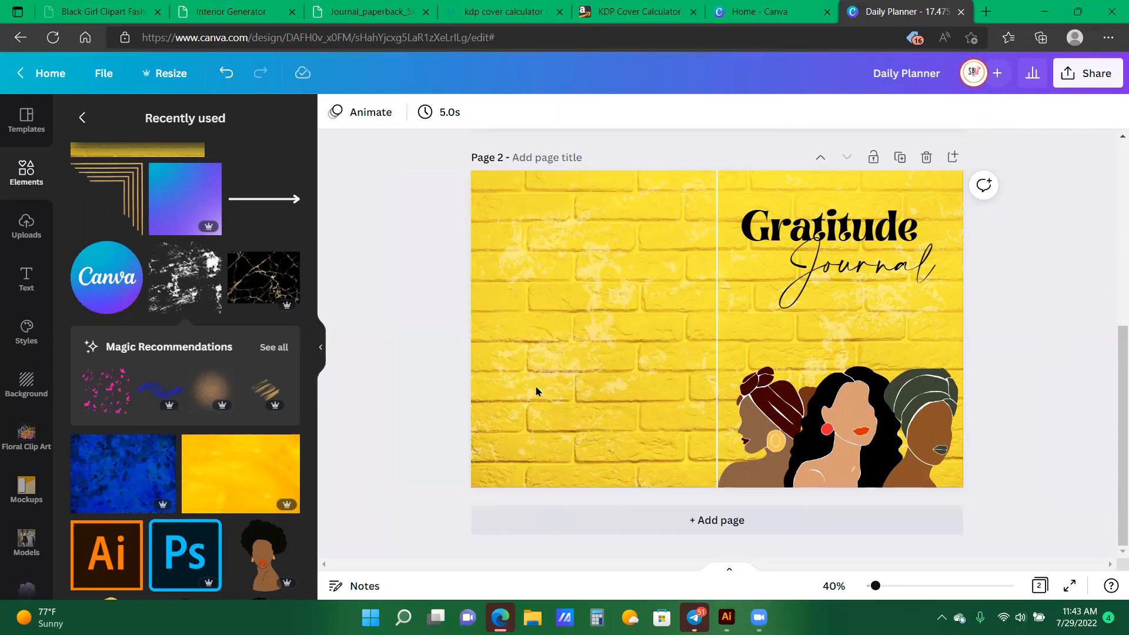
# - Examine the download settings for the cover design, including the PDF Print file type, and close them
pyautogui.click(1086, 73)
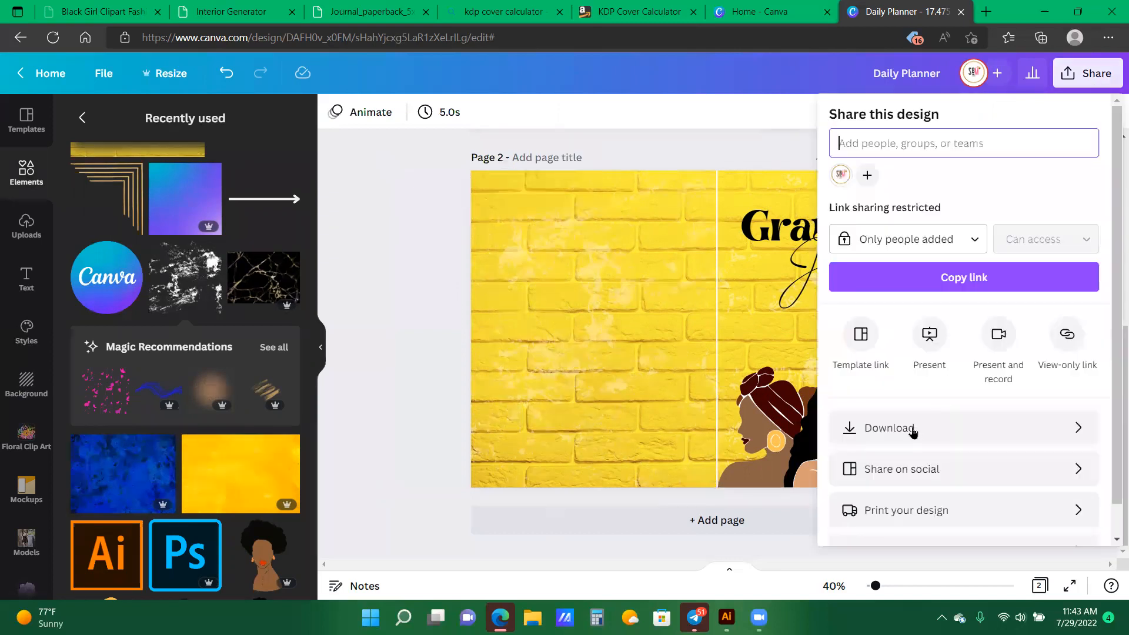
pyautogui.click(921, 423)
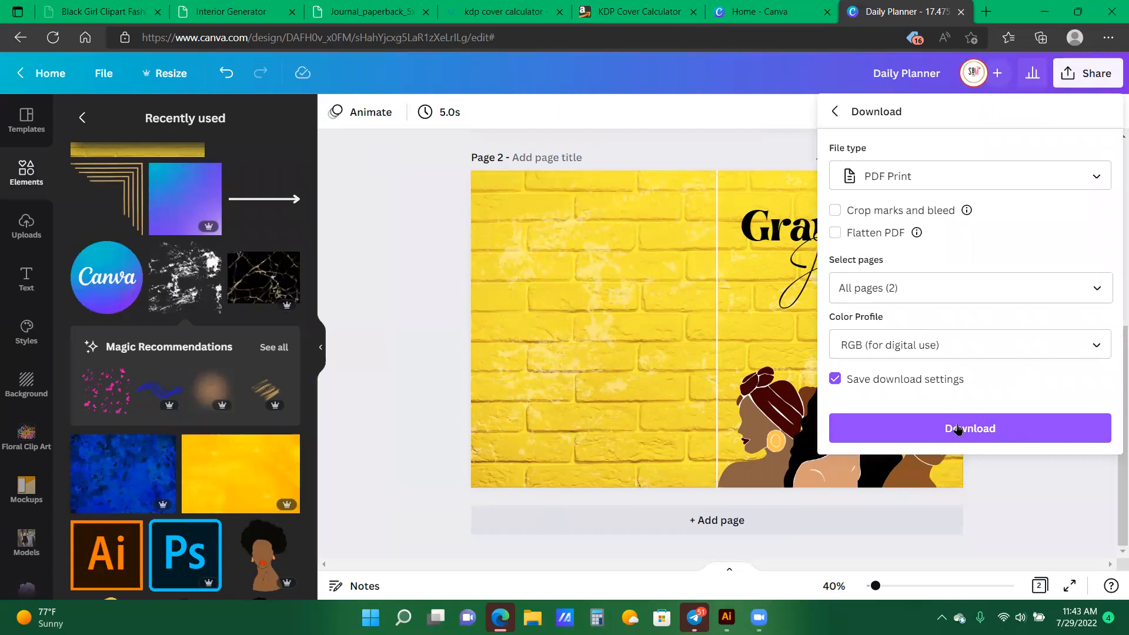
pyautogui.click(393, 245)
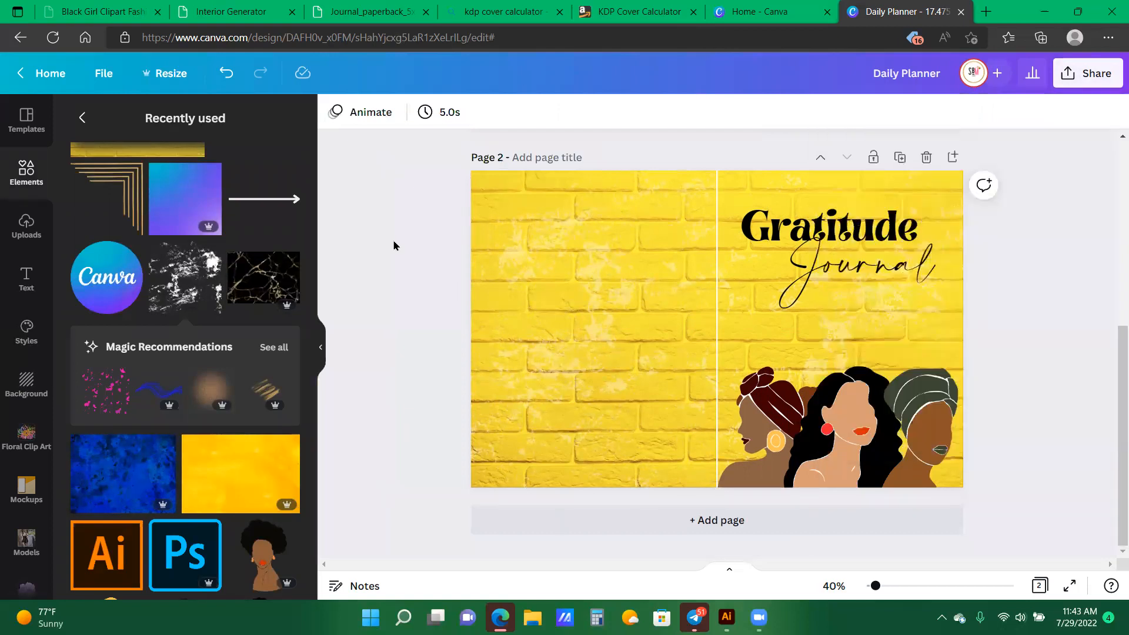